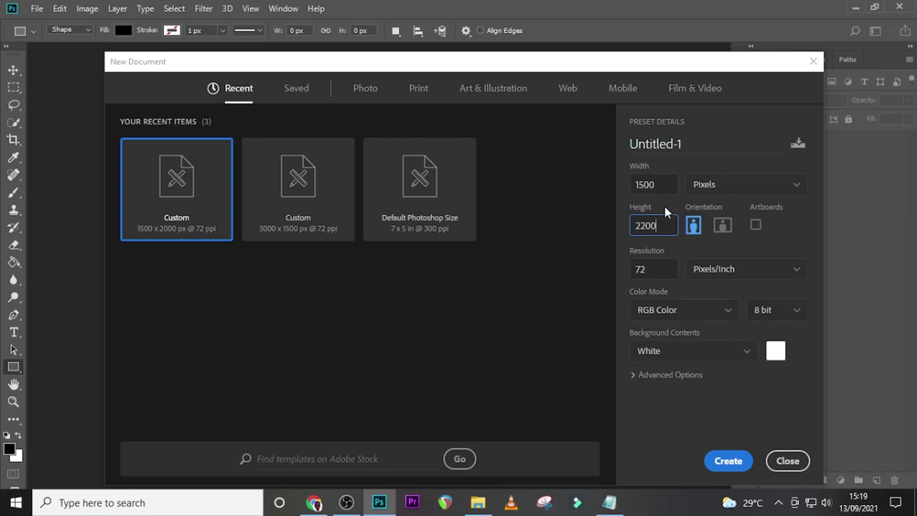
Step: Keep pixels and RGB Color for the new document, name it RESTAURANT POSTER and create it
click(706, 184)
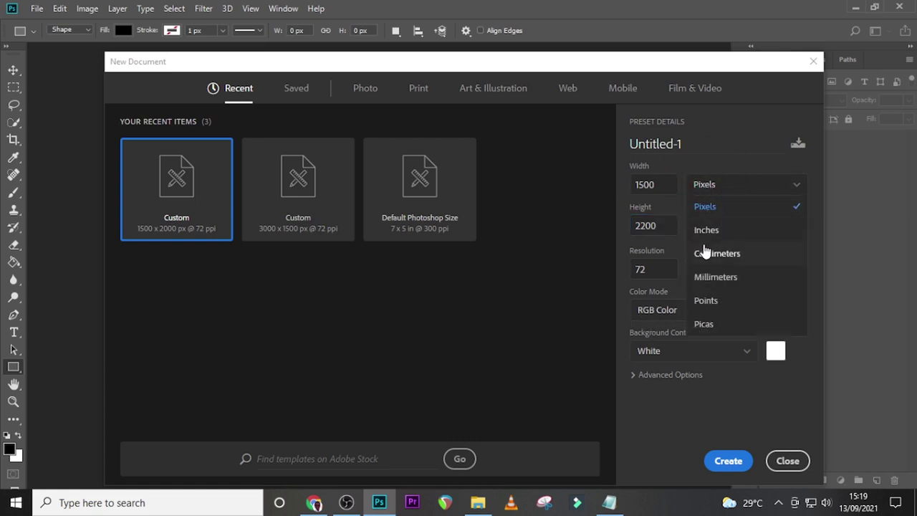
click(722, 131)
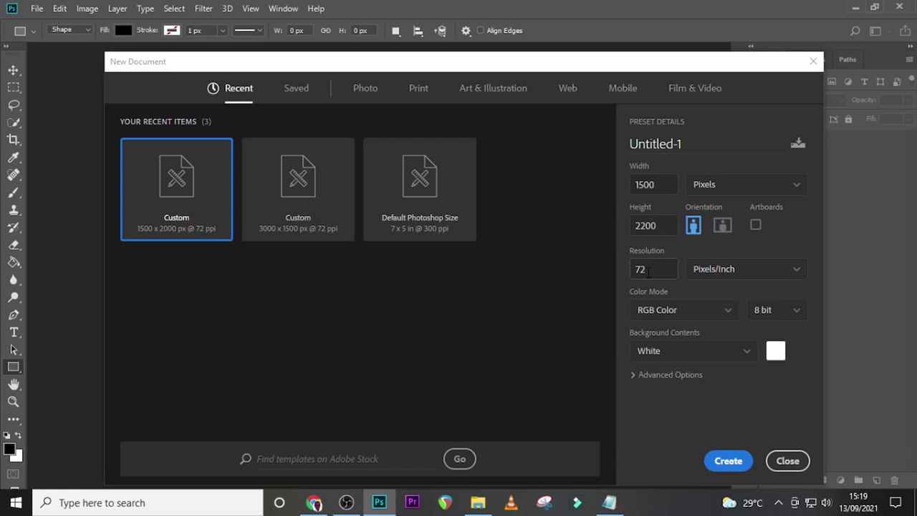
click(664, 309)
click(774, 392)
drag(690, 143, 619, 142)
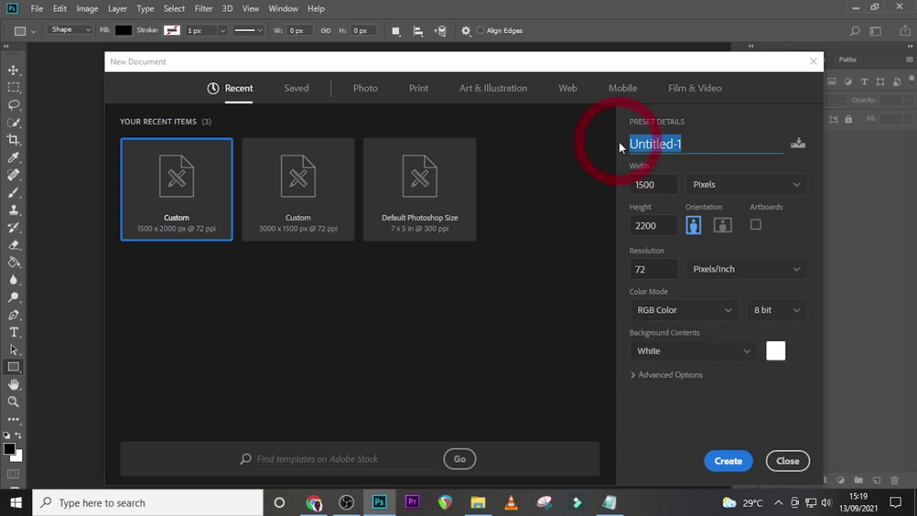
text(RESTAURANTE POSTER)
key(ctrl+z)
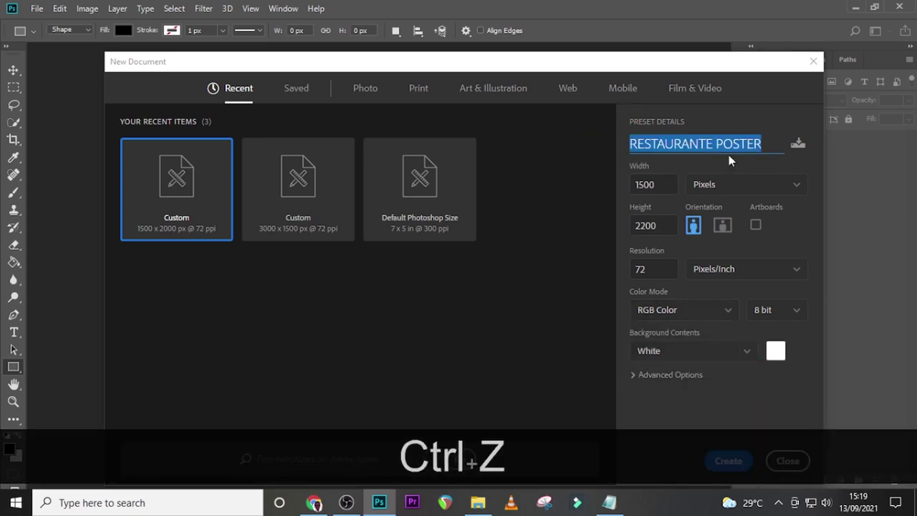
click(711, 143)
key(BackSpace)
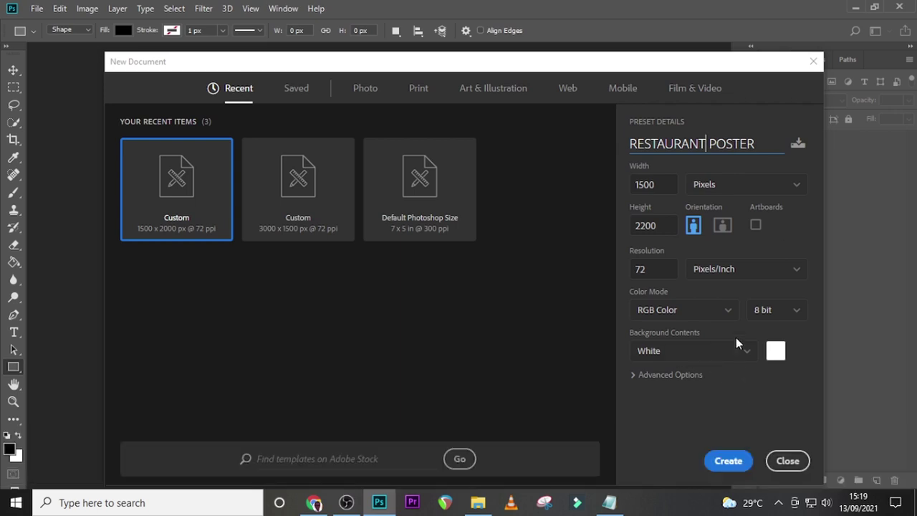
click(728, 462)
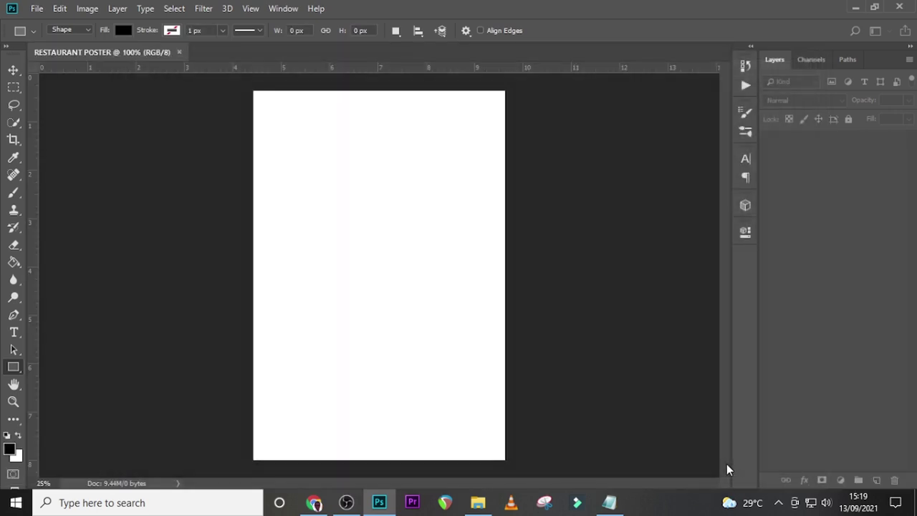
Step: Place guides along all four edges of the canvas and through its vertical and horizontal centres
key(v)
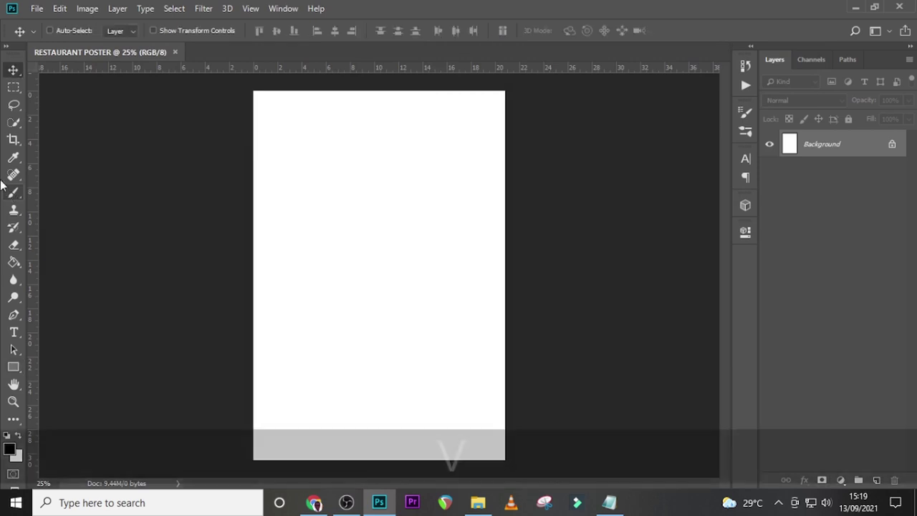
drag(58, 197, 252, 233)
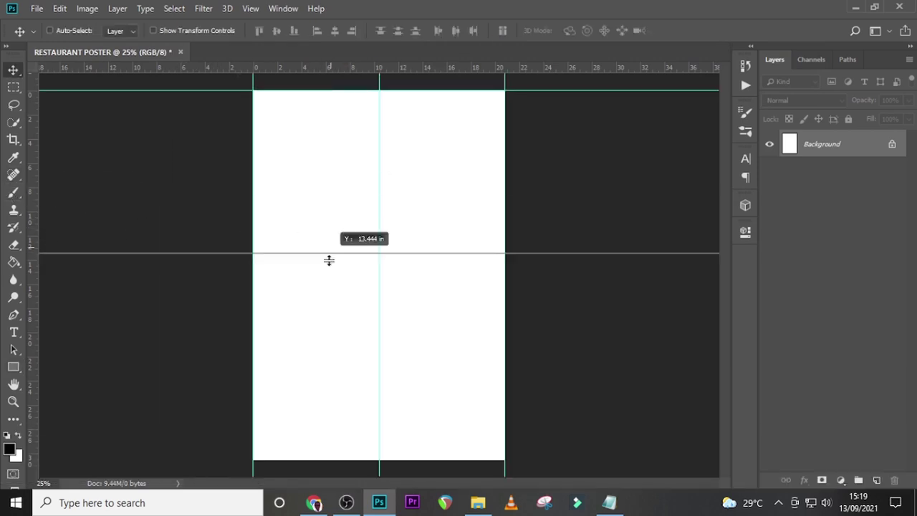
drag(329, 258, 330, 274)
drag(323, 69, 327, 459)
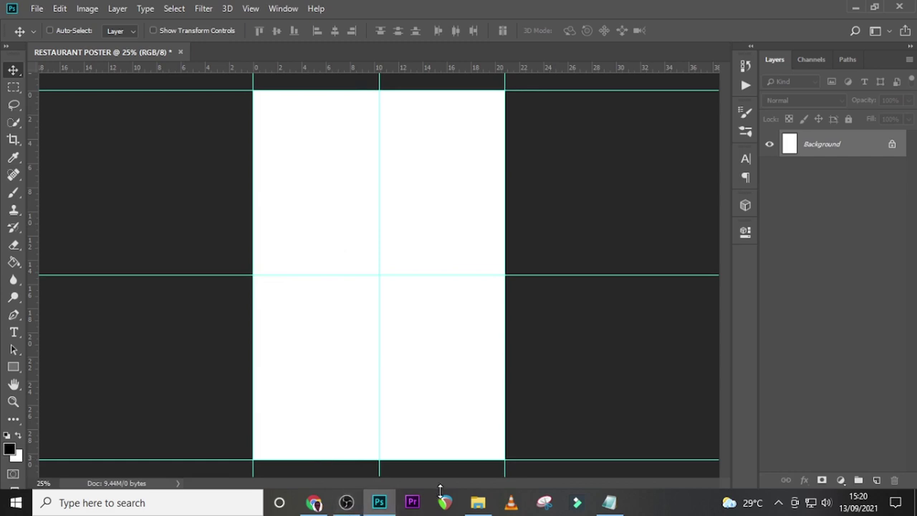
Step: Place 2175139.jpg from the U23 folder in the upper-right corner of the poster
click(478, 502)
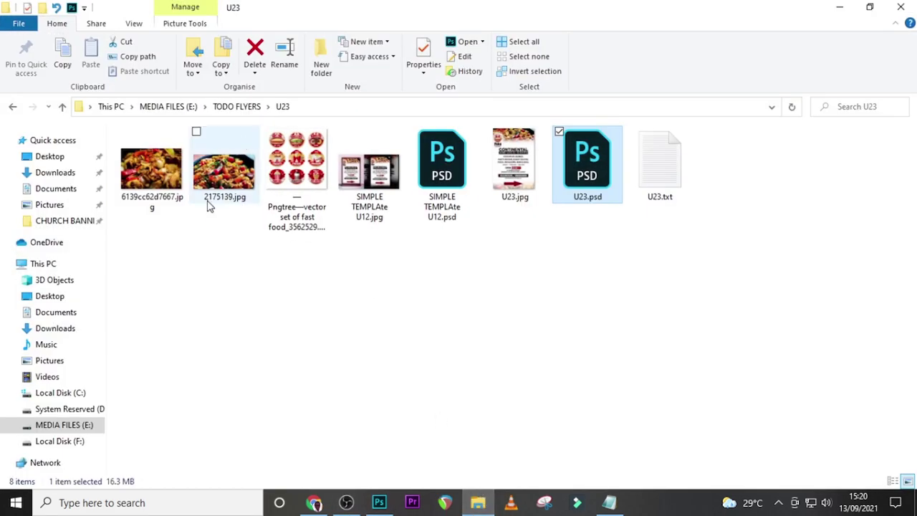
drag(220, 186, 494, 143)
key(Return)
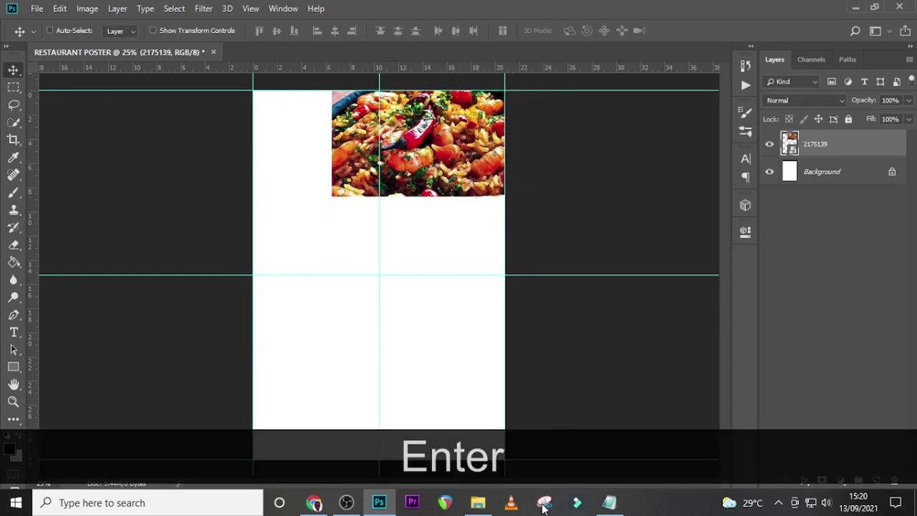
Step: Place 6139cc62d7667.jpg from the U23 folder, scale it up and position it in the upper-left corner, overlapping the first photo
click(477, 502)
click(151, 171)
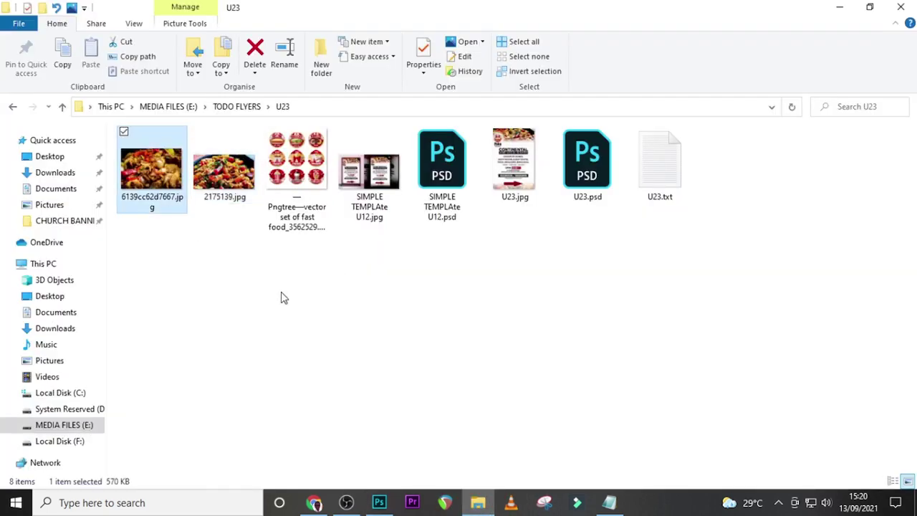
drag(151, 172, 468, 365)
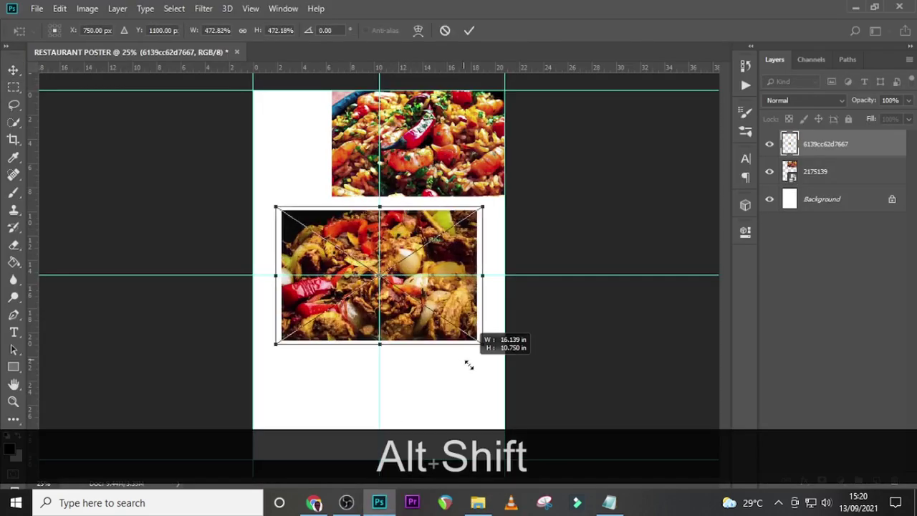
drag(469, 272, 369, 127)
key(Return)
Step: Add a layer mask to the 6139cc62d7667 layer and set the soft brush's flow to 100%
click(806, 179)
click(831, 149)
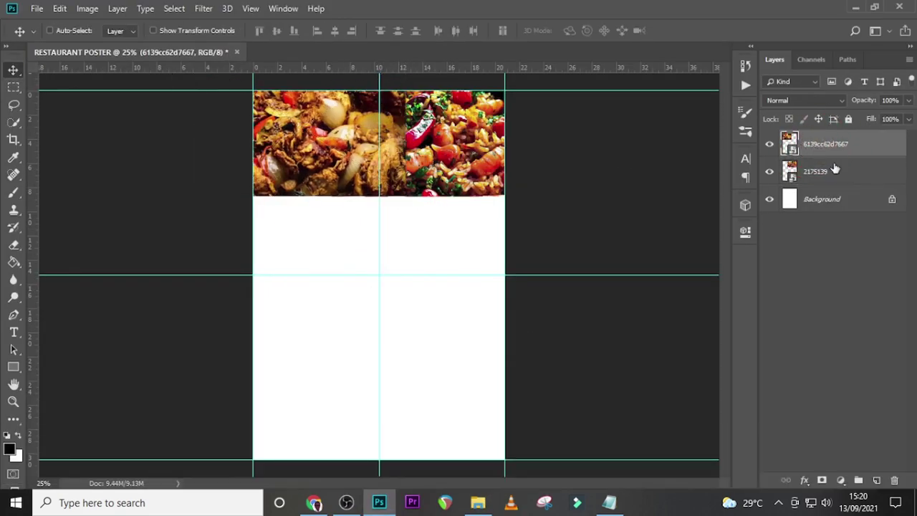
click(821, 480)
key(b)
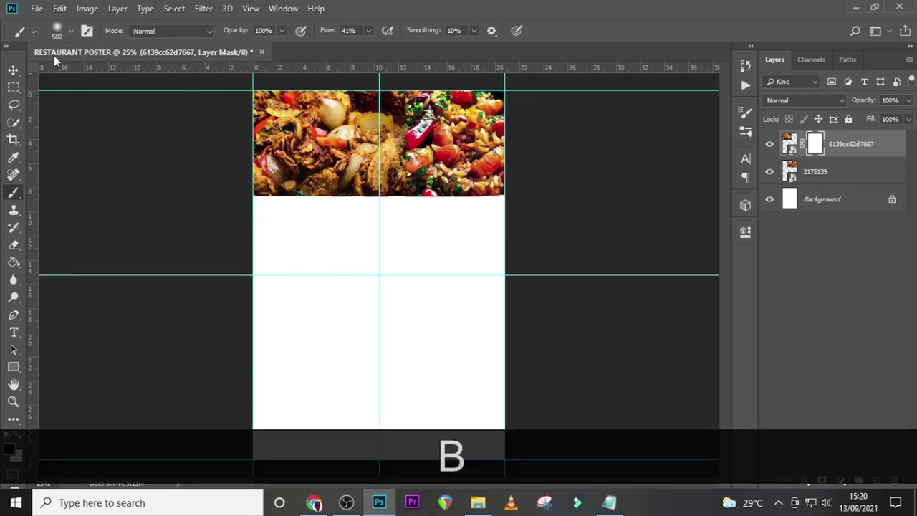
click(61, 28)
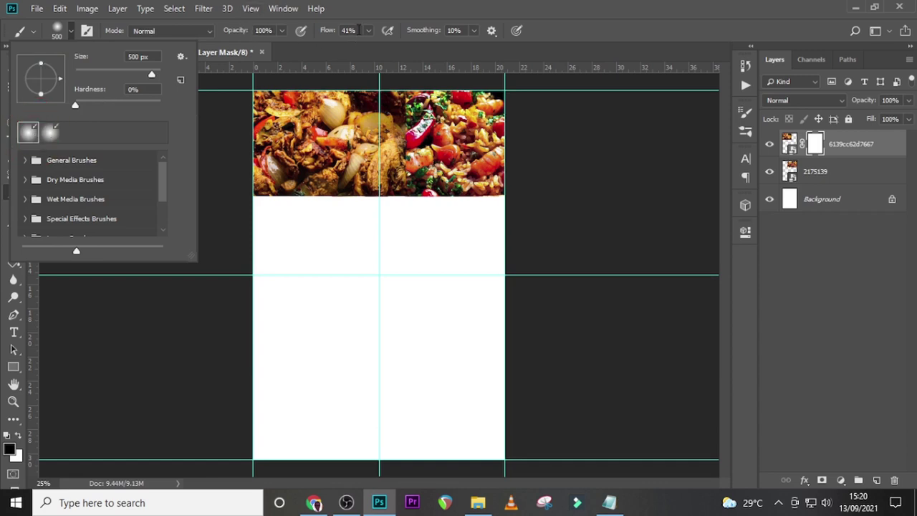
double_click(359, 30)
text(10)
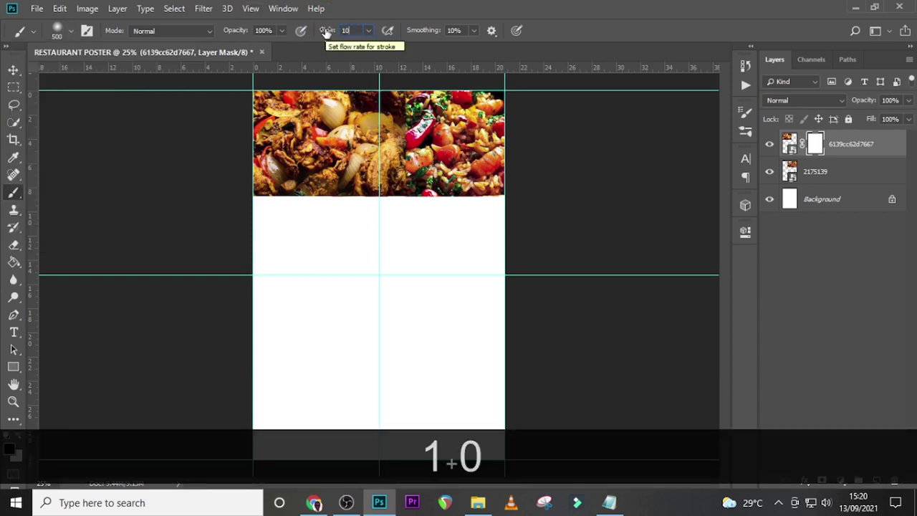
text(0)
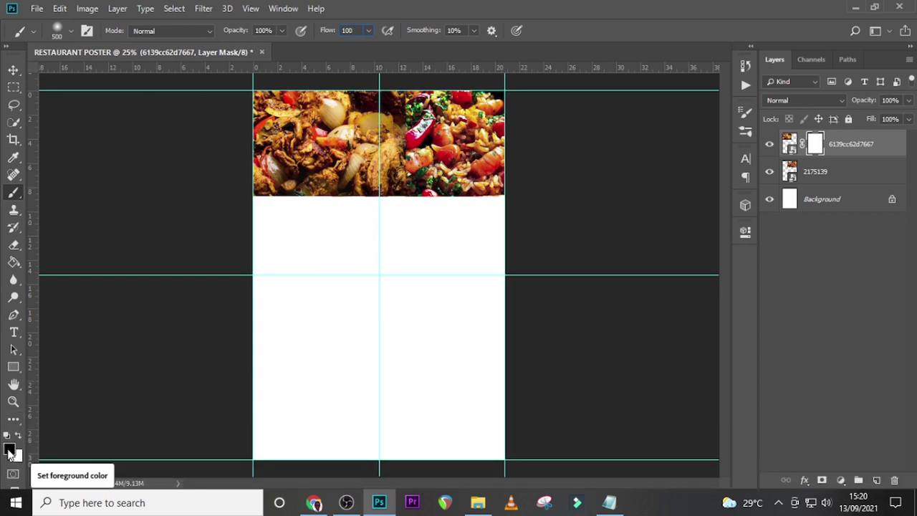
Step: Paint black on the mask along the 6139cc62d7667 photo's right edge to blend it into the rice photo
key(Caps_Lock)
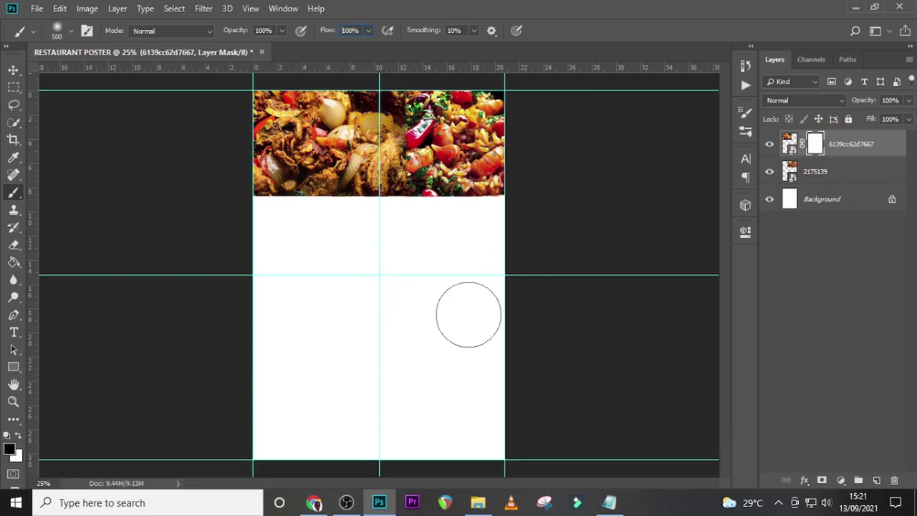
key(bracketleft)
key(bracketleft)
key(bracketleft)
key(bracketleft)
key(bracketleft)
key(bracketleft)
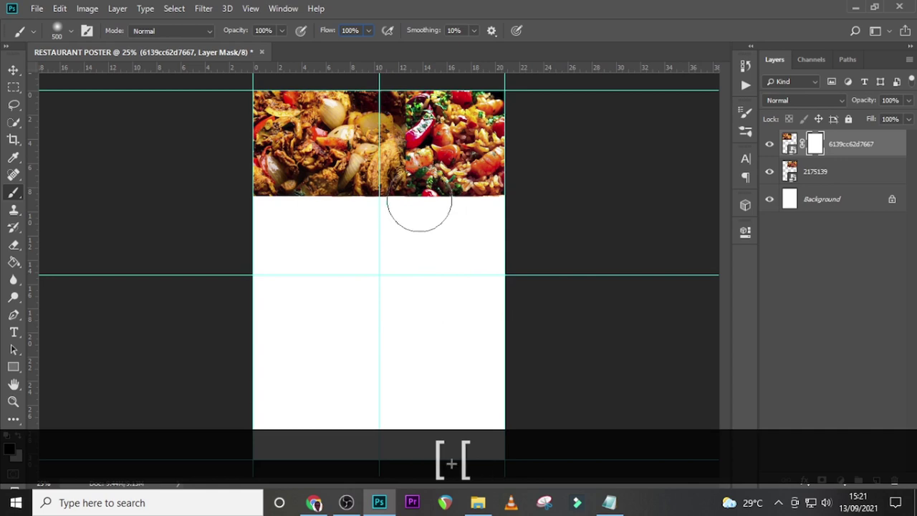
mouse_move(418, 204)
mouse_down()
mouse_move(408, 107)
mouse_move(409, 191)
mouse_up()
key(bracketright)
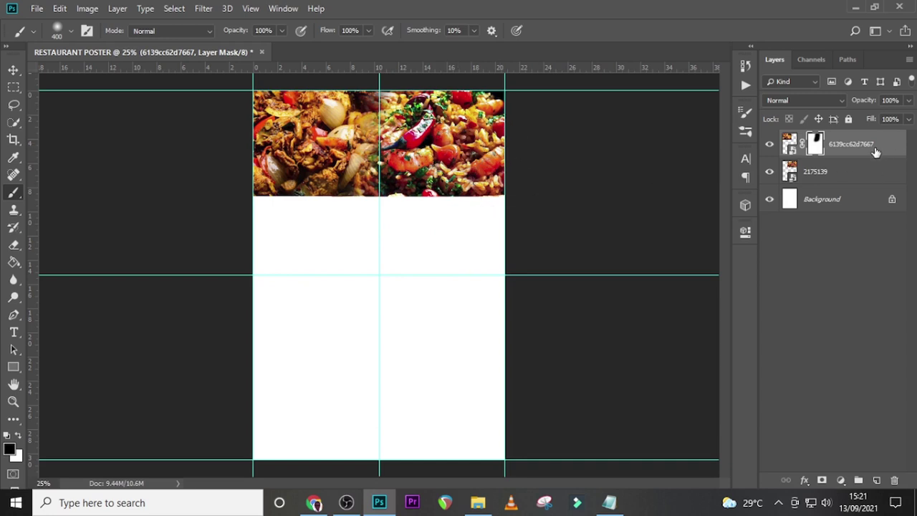
Step: Group the two food photo layers and name the group food
ctrl+click(828, 176)
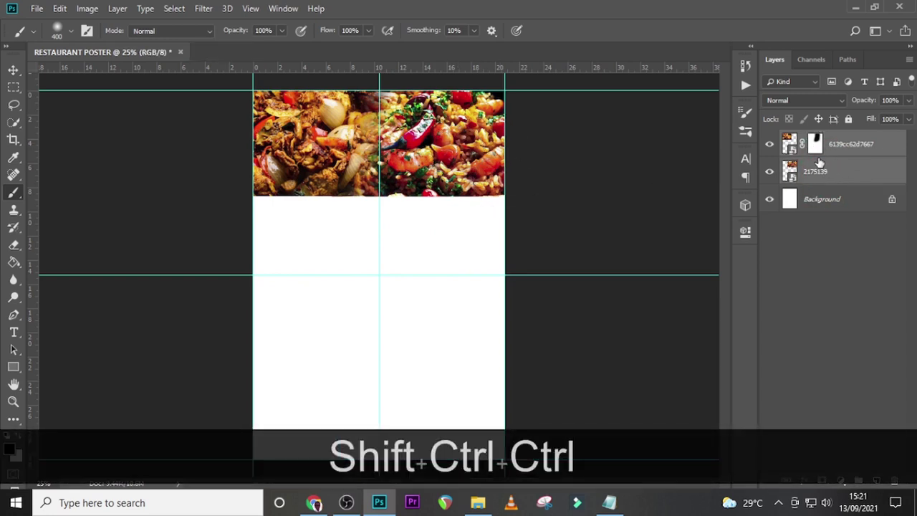
key(ctrl+g)
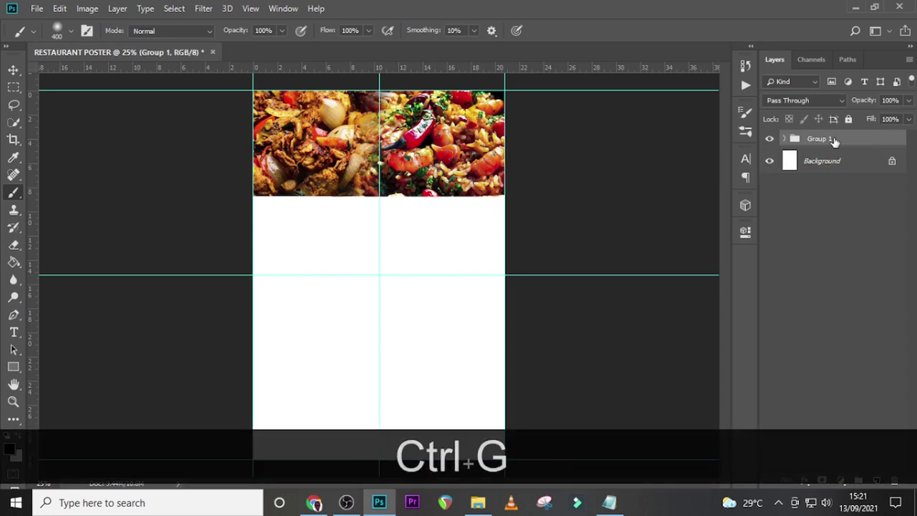
double_click(820, 139)
text(food)
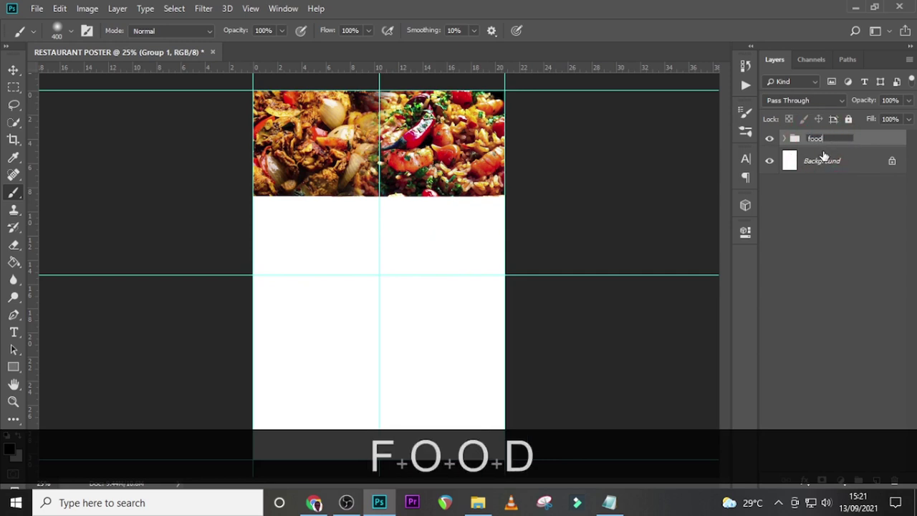
key(Return)
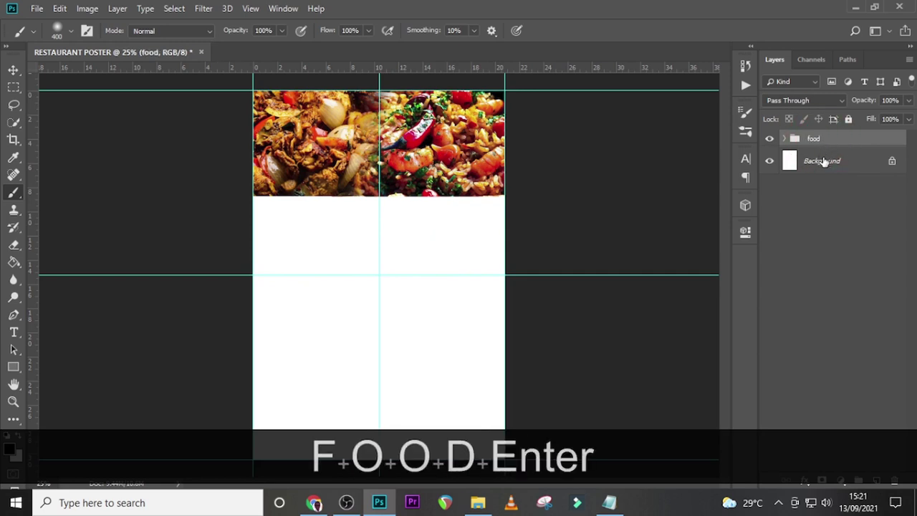
Step: Duplicate the 6139cc62d7667 layer inside the food group
click(783, 139)
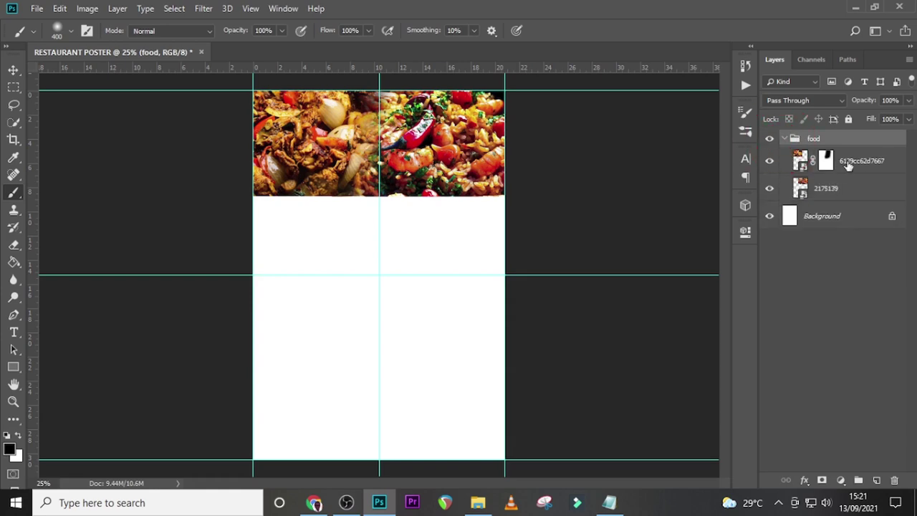
click(838, 165)
click(478, 503)
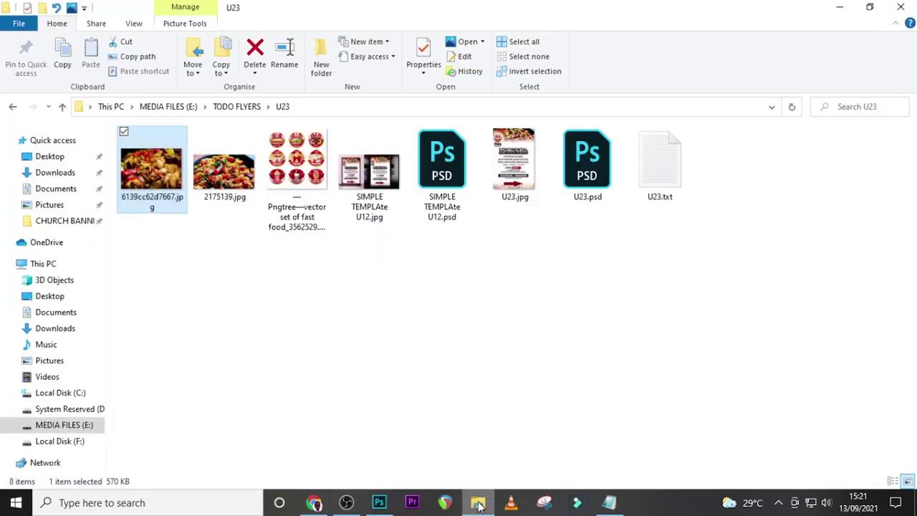
click(478, 503)
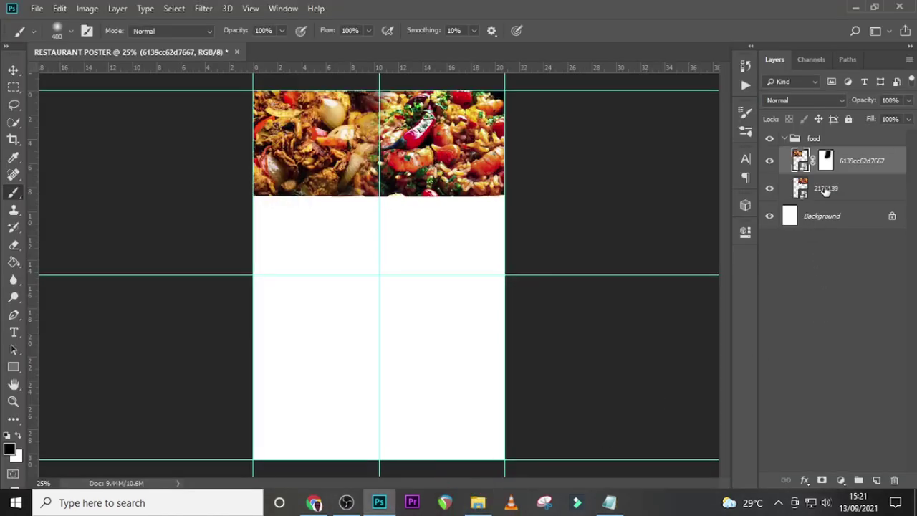
click(834, 166)
key(ctrl+j)
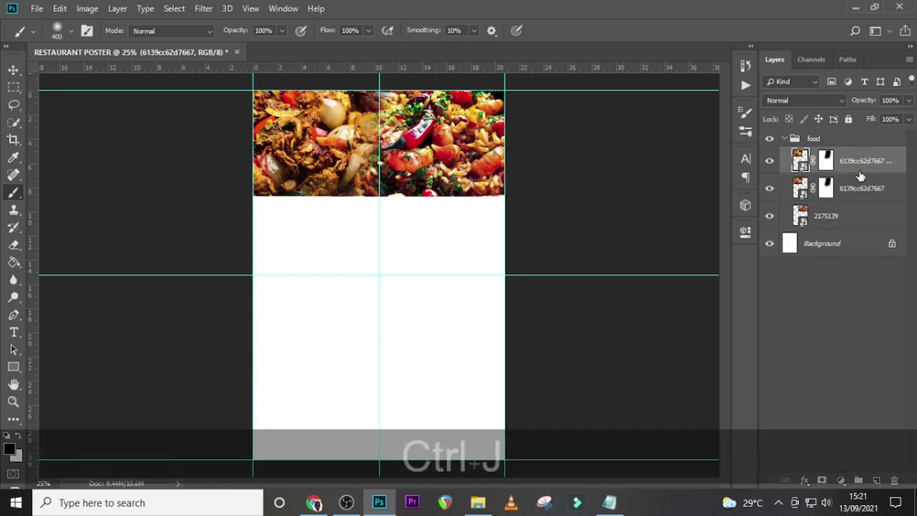
Step: Move the duplicated photo to the bottom of the poster and enlarge it to span the full page width
key(v)
drag(373, 179, 412, 378)
key(ctrl+t)
drag(460, 425, 502, 458)
key(Return)
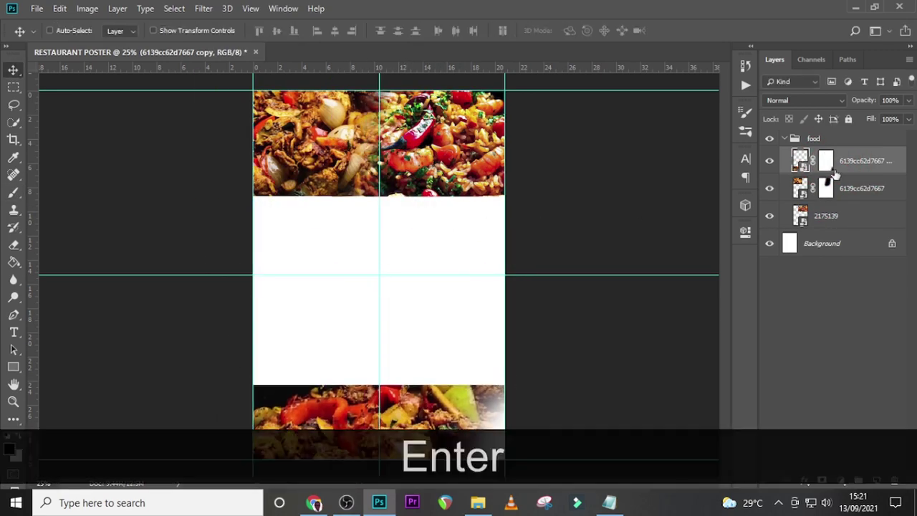
Step: Delete the layer mask from the 6139cc62d7667 copy and set its opacity to 42%
right_click(826, 162)
click(803, 189)
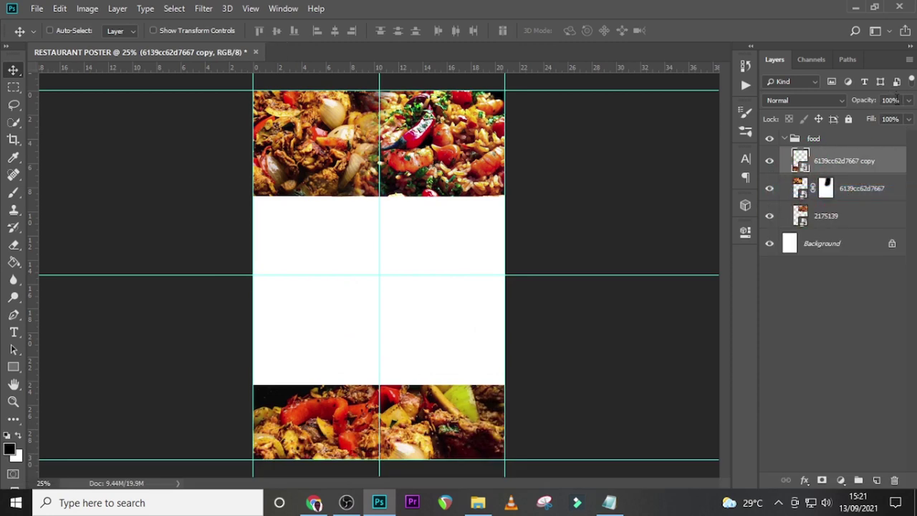
click(858, 101)
text(42)
key(Return)
Step: Add a new layer mask to the bottom photo and fade its upper edge into the white with 250 px and 500 px black brush strokes
click(846, 170)
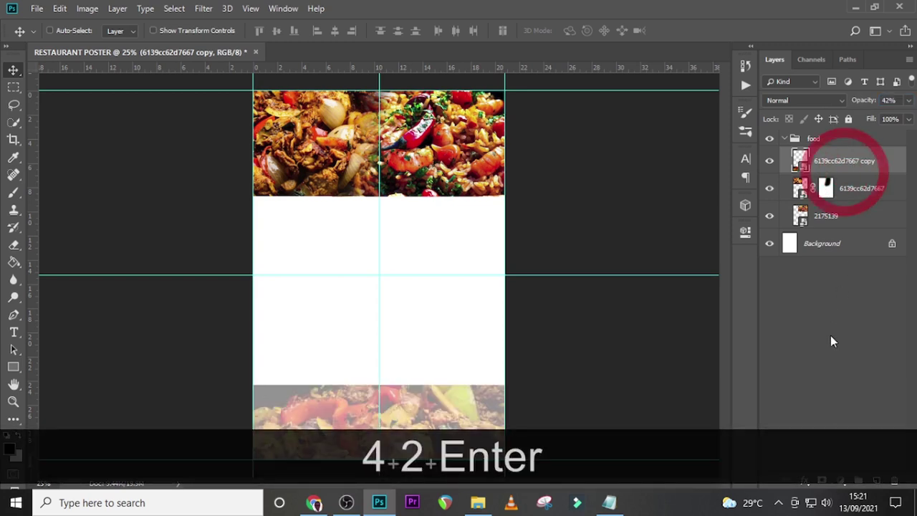
click(821, 480)
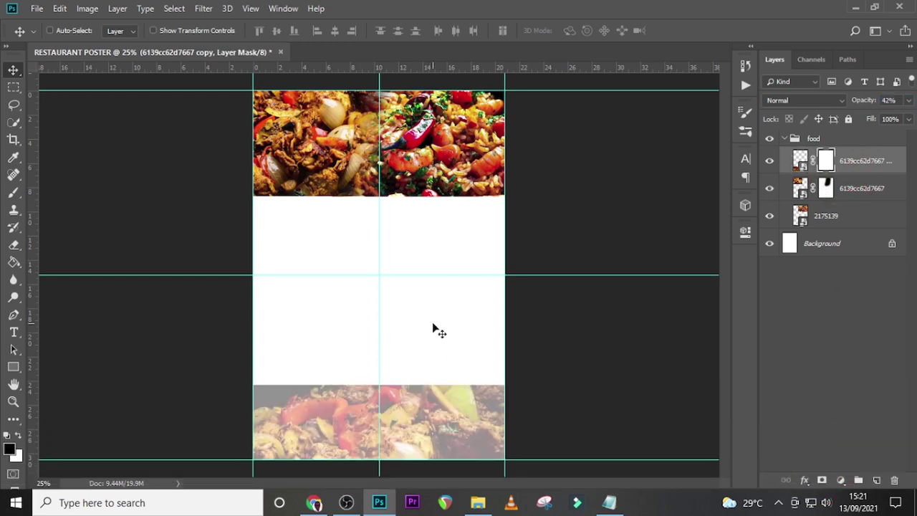
key(b)
key(bracketleft)
key(bracketleft)
drag(515, 374, 217, 372)
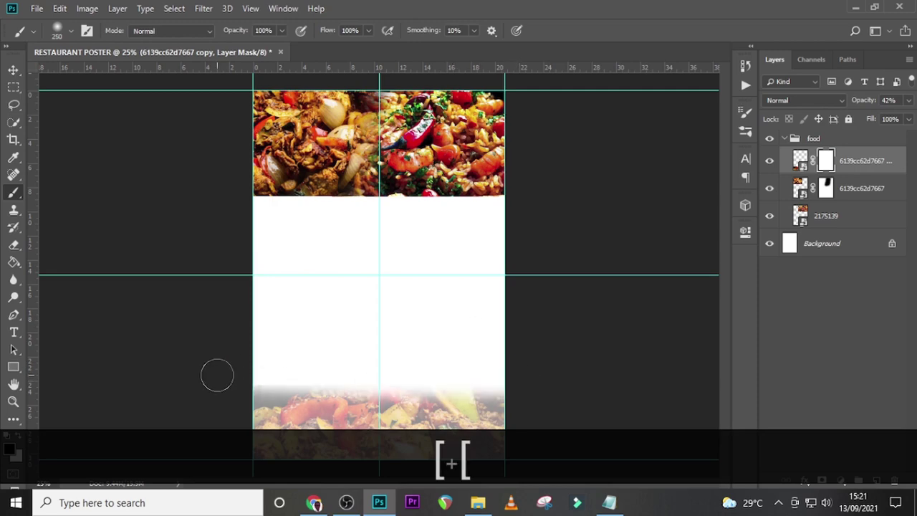
key(bracketright)
key(bracketright)
key(bracketright)
drag(492, 387, 155, 366)
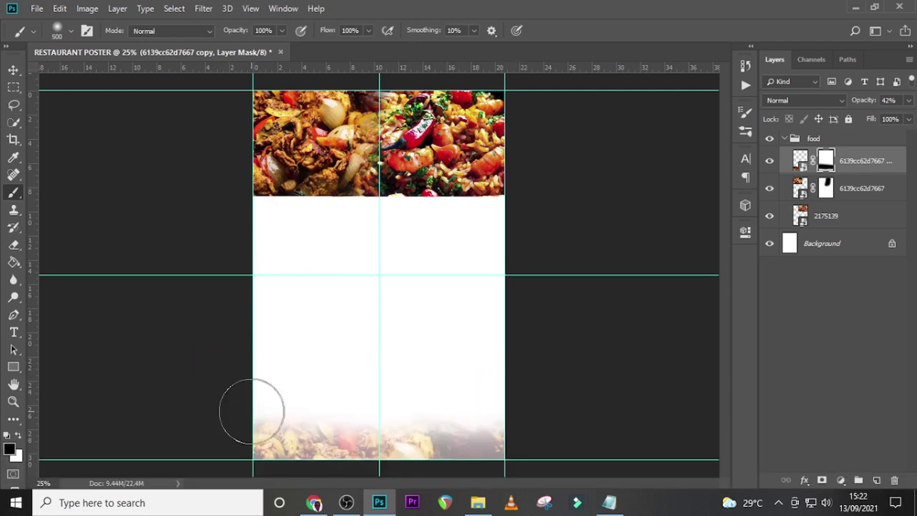
Step: Fade the lower edge of the top food photos with white 800 px brush strokes on a new layer, and collapse the food group
key(ctrl+equal)
scroll(563, 331, down, 3)
click(563, 332)
key(ctrl+0)
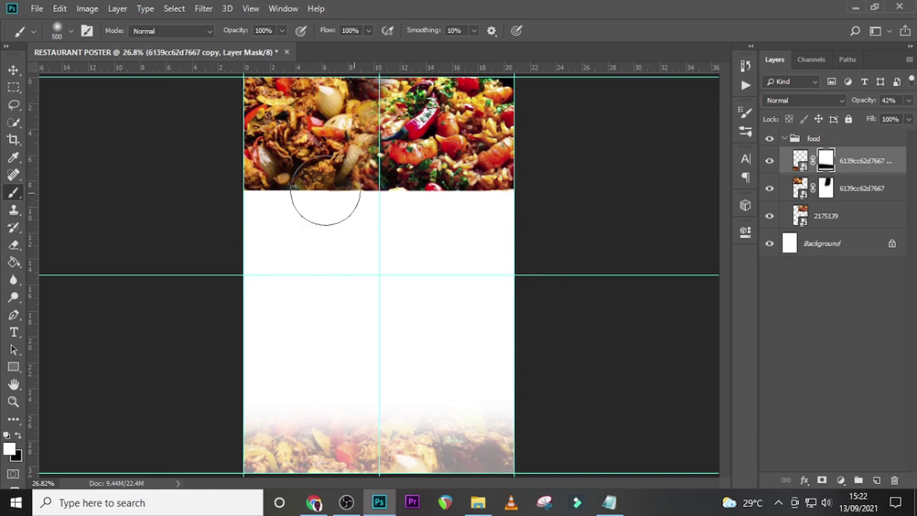
click(875, 480)
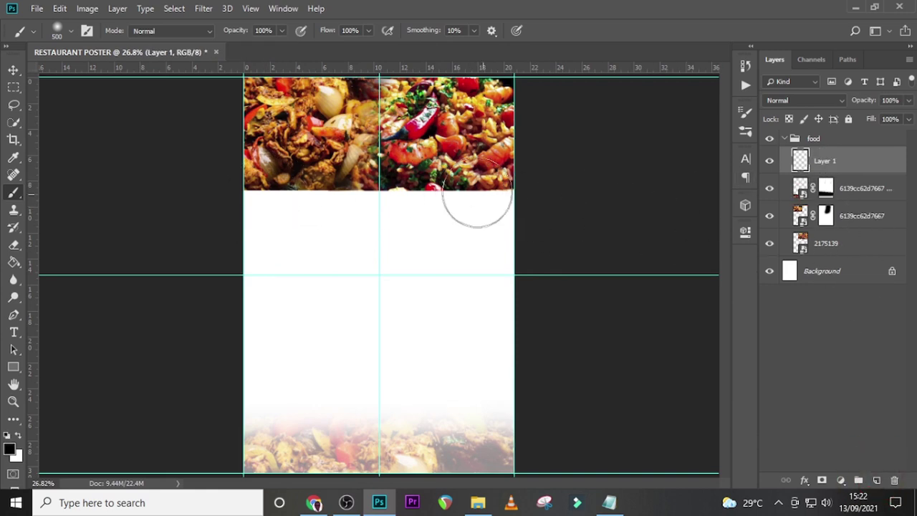
click(15, 434)
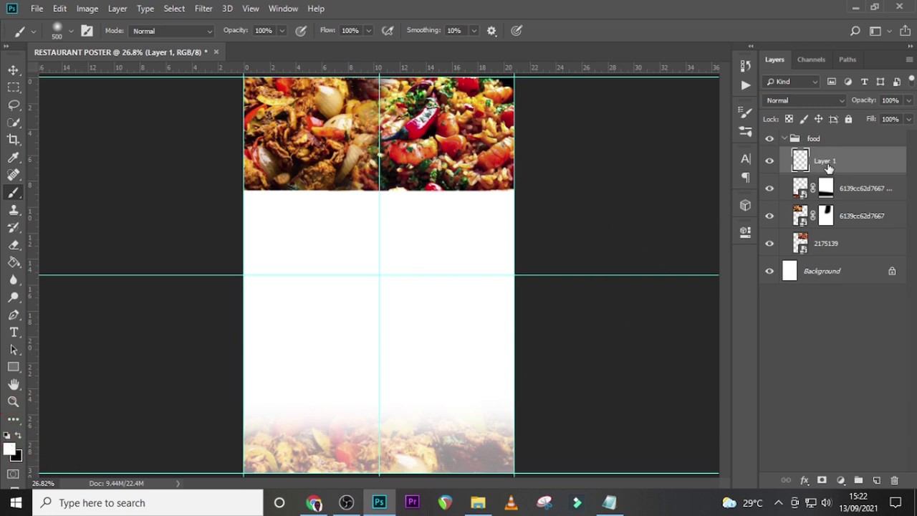
mouse_move(502, 208)
mouse_down()
mouse_move(188, 217)
mouse_move(420, 213)
mouse_move(224, 211)
mouse_move(493, 225)
mouse_up()
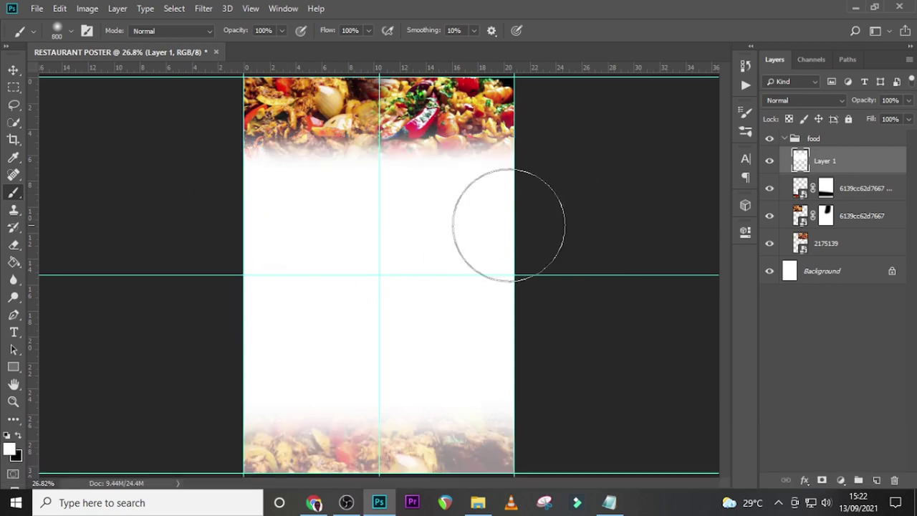
key(v)
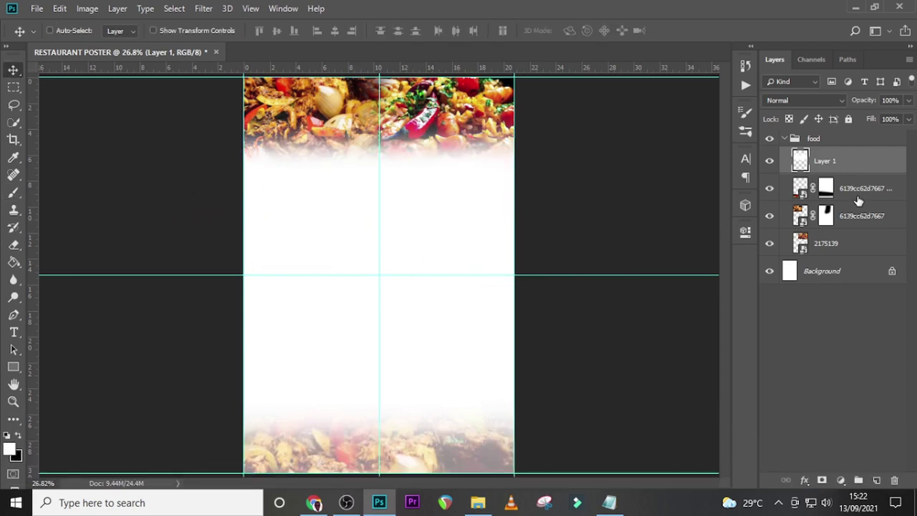
click(782, 139)
click(784, 139)
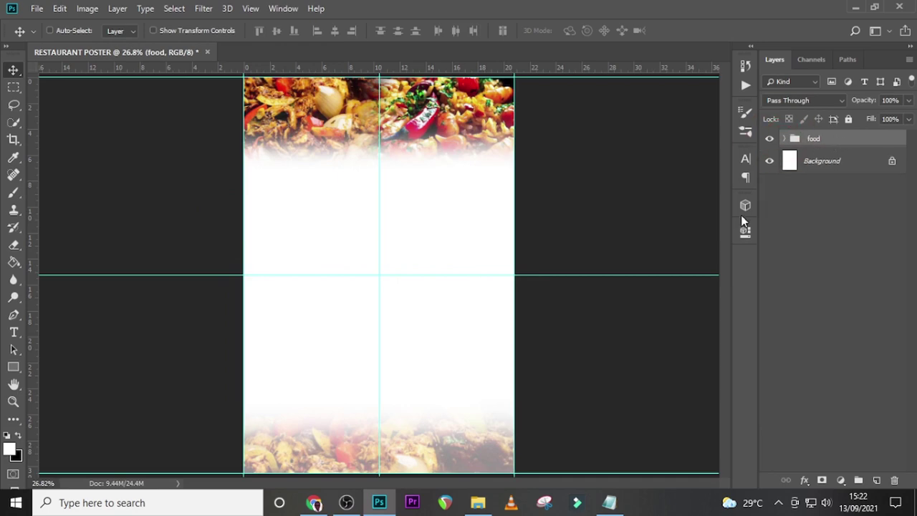
Step: Place the Pngtree fast food vector set from the U23 folder into the poster at its default size
click(478, 502)
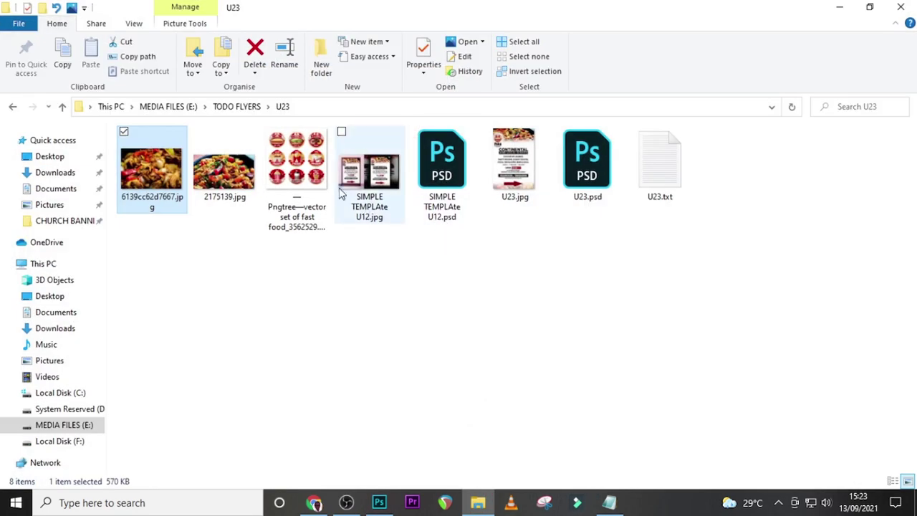
click(303, 172)
drag(304, 171, 467, 389)
key(Return)
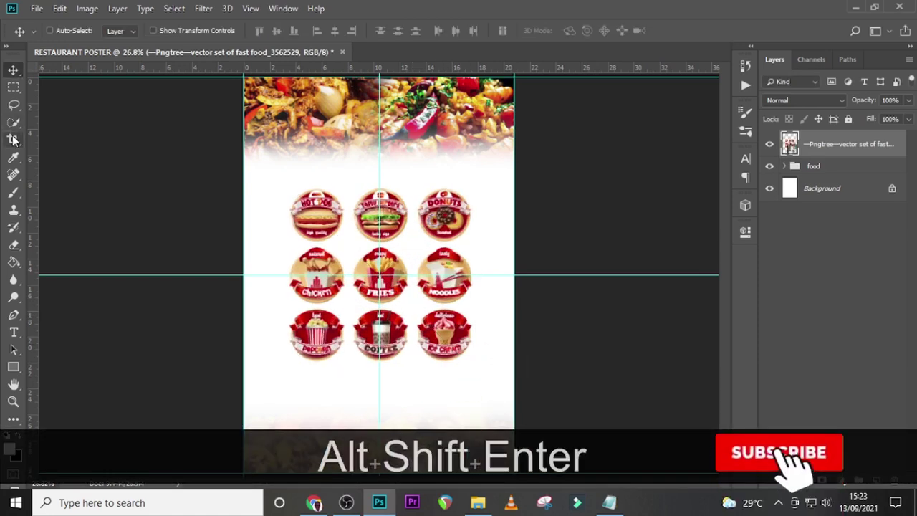
Step: Lasso the hot dog badge, copy it to its own layer and delete the full vector set layer
click(14, 104)
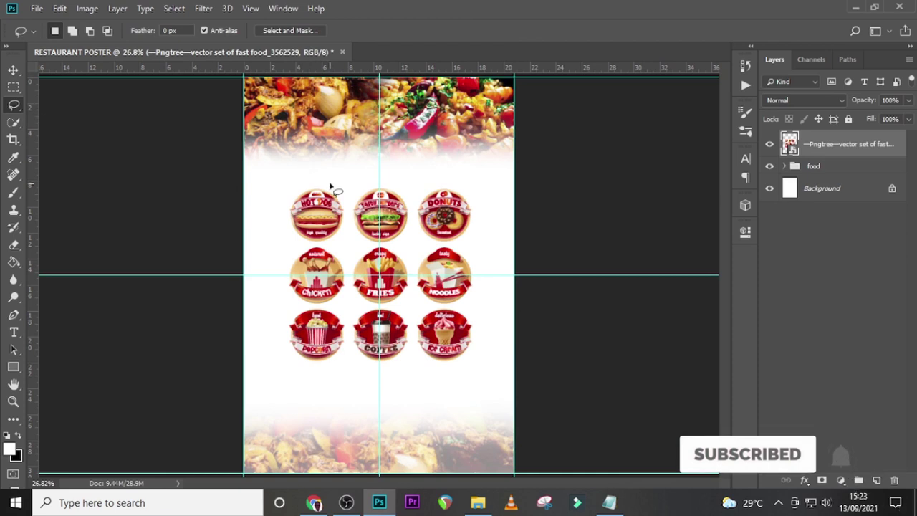
mouse_move(292, 192)
mouse_down()
mouse_move(319, 173)
mouse_move(337, 184)
mouse_move(349, 218)
mouse_move(337, 244)
mouse_move(284, 240)
mouse_move(279, 212)
mouse_move(291, 192)
mouse_up()
key(ctrl+j)
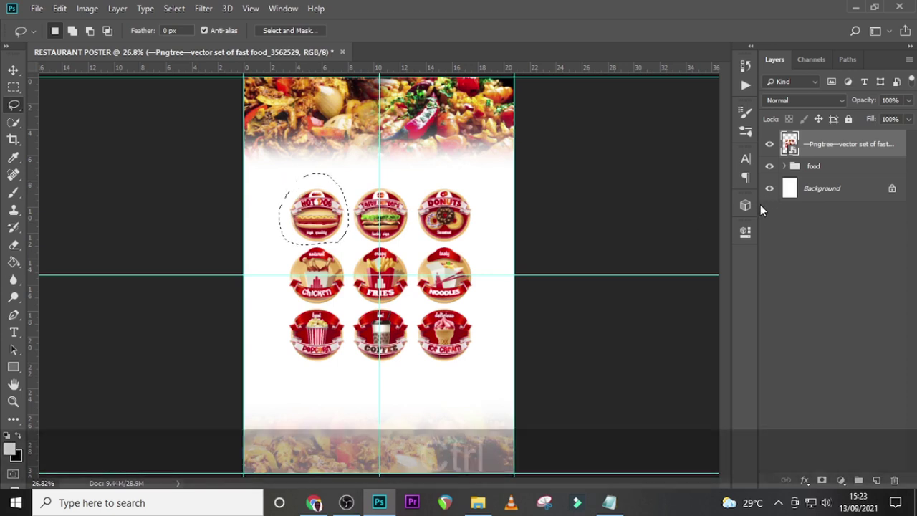
click(860, 172)
key(Delete)
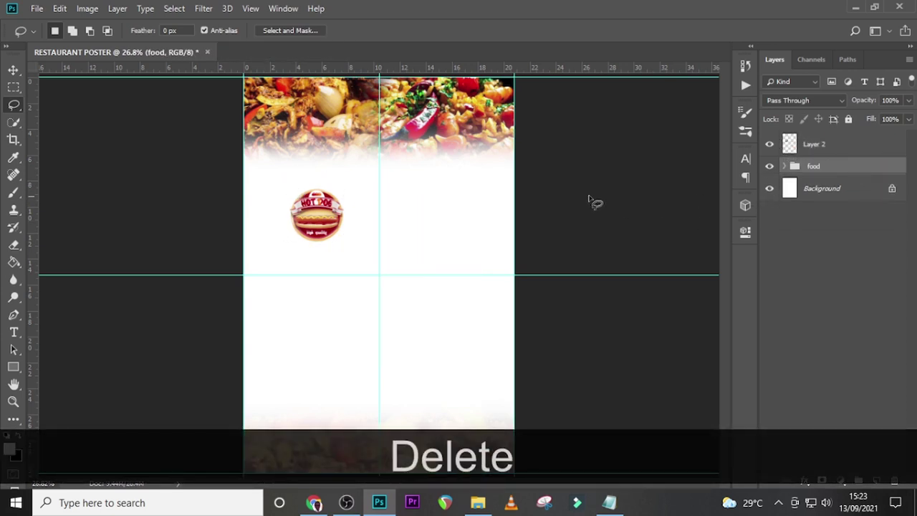
key(ctrl+z)
Step: Shrink the hot dog badge and move it up to the left end of the top photos' faded lower edge
click(808, 146)
drag(307, 228, 271, 176)
key(ctrl+t)
key(Return)
key(Up)
key(Up)
key(Up)
key(Up)
key(Up)
key(Up)
key(Up)
key(Up)
key(Up)
key(Up)
key(Up)
key(Up)
key(Up)
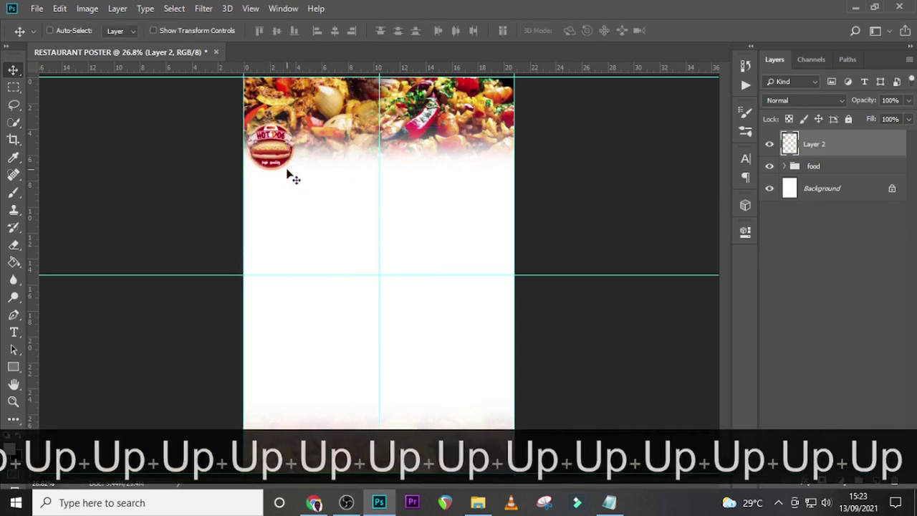
Step: Add a white Screen-mode Outer Glow to the hot dog badge with 76% opacity
key(ctrl+equal)
scroll(275, 165, up, 2)
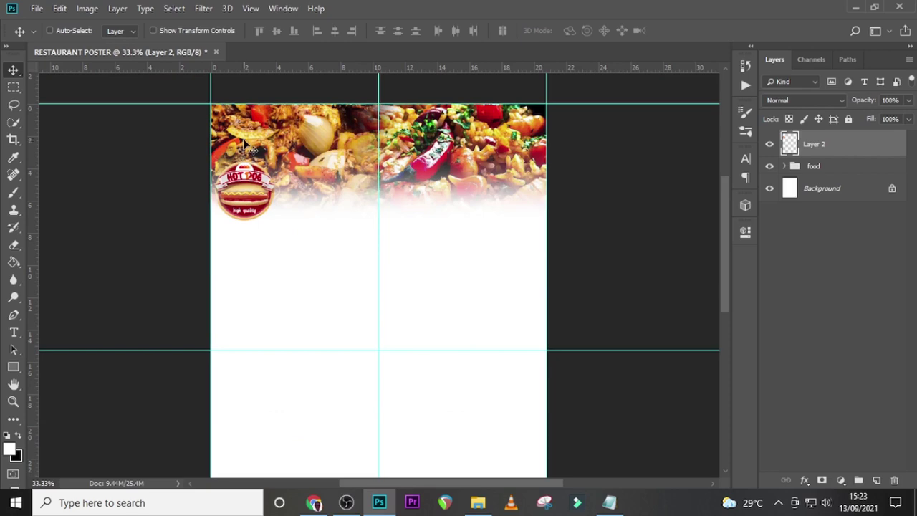
double_click(898, 144)
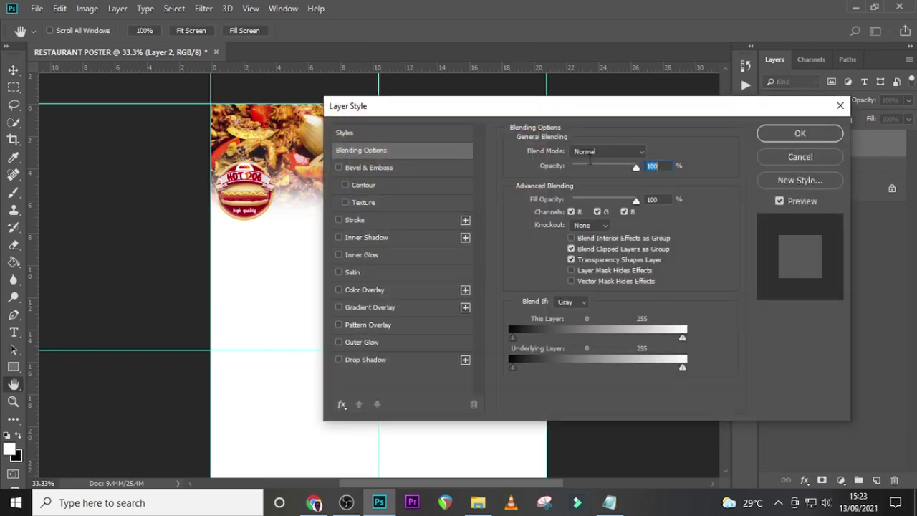
drag(533, 115, 594, 106)
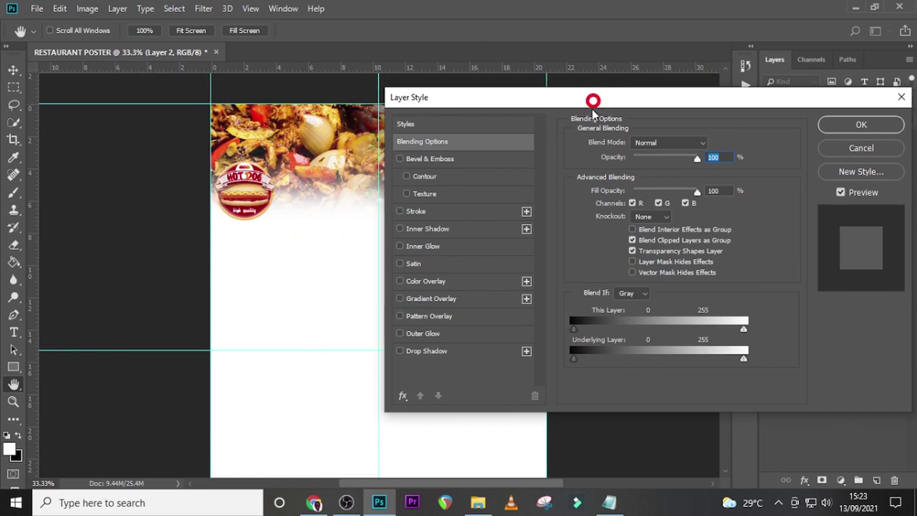
click(423, 333)
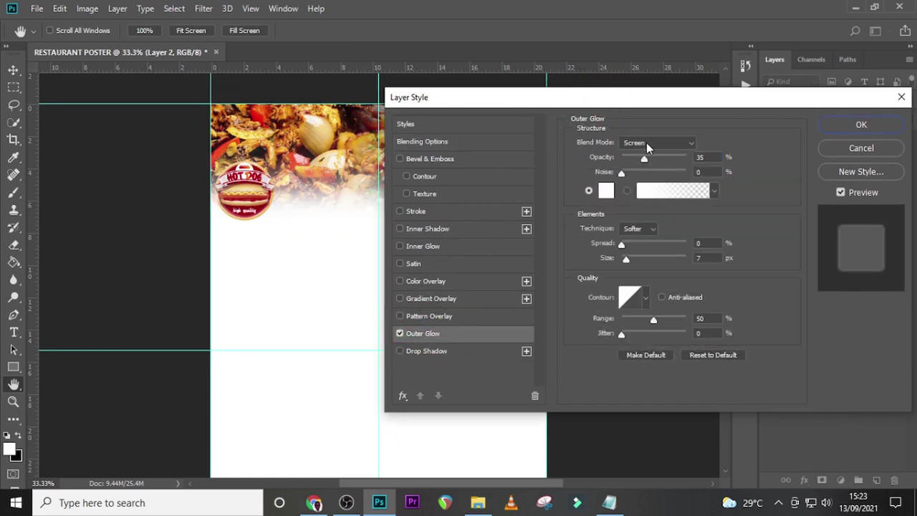
key(Tab)
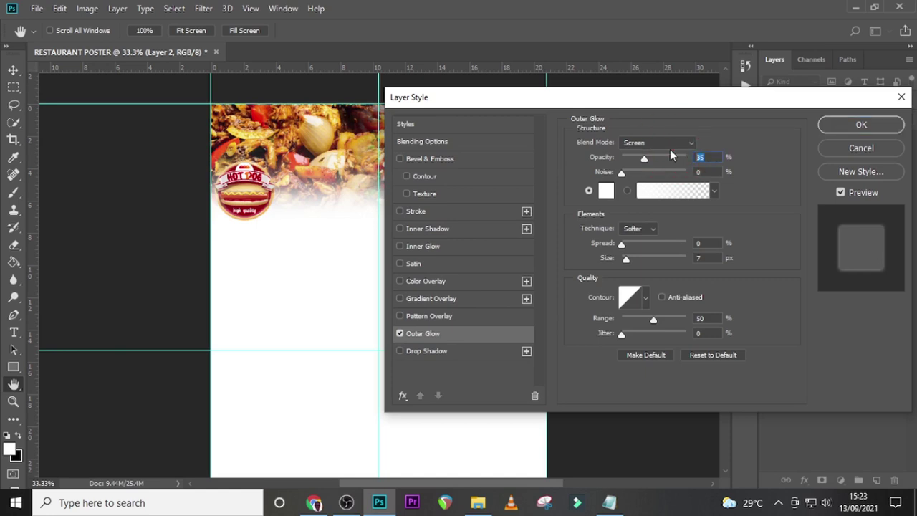
text(76)
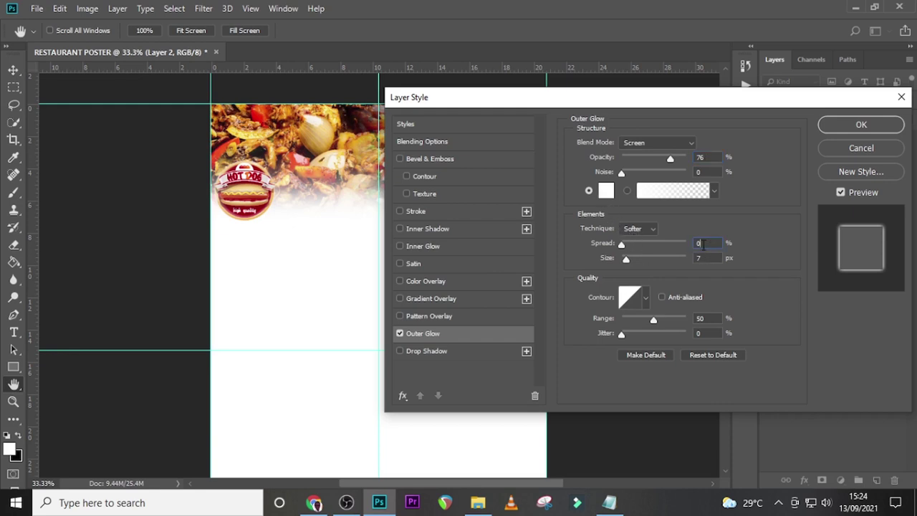
Step: Set the Outer Glow's spread to 27% and size to 180 px, apply it, and toggle the badge's effects off and on to compare
click(672, 243)
text(27)
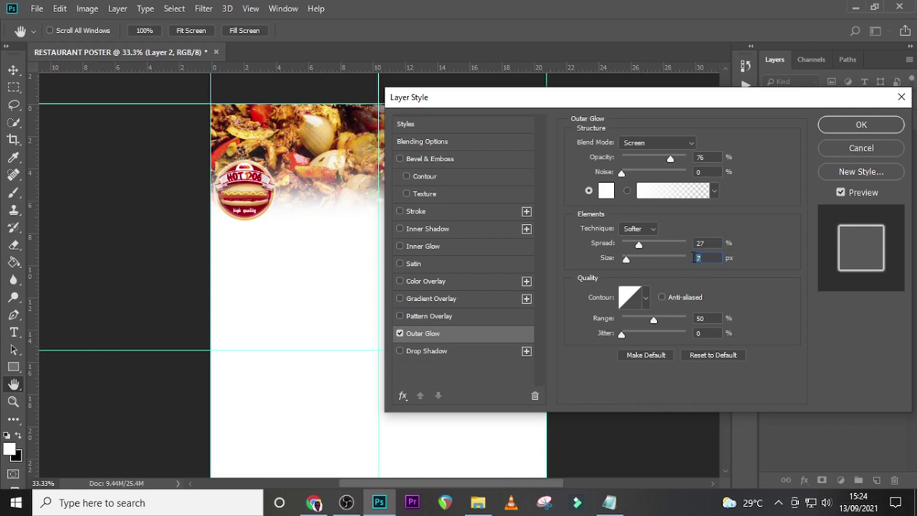
text(180)
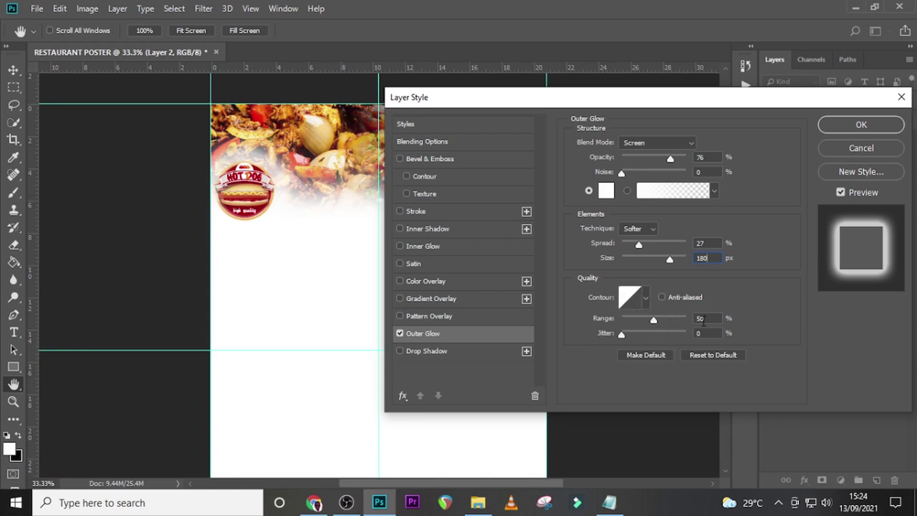
click(857, 124)
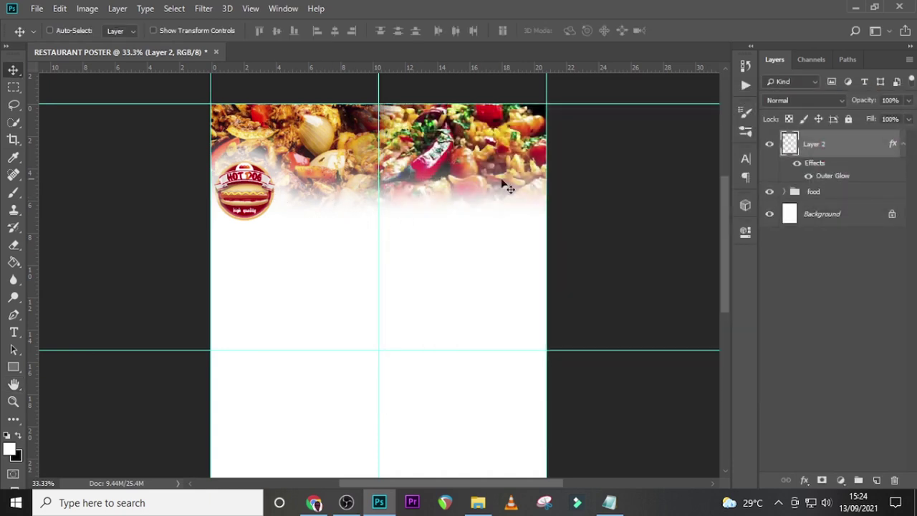
click(797, 164)
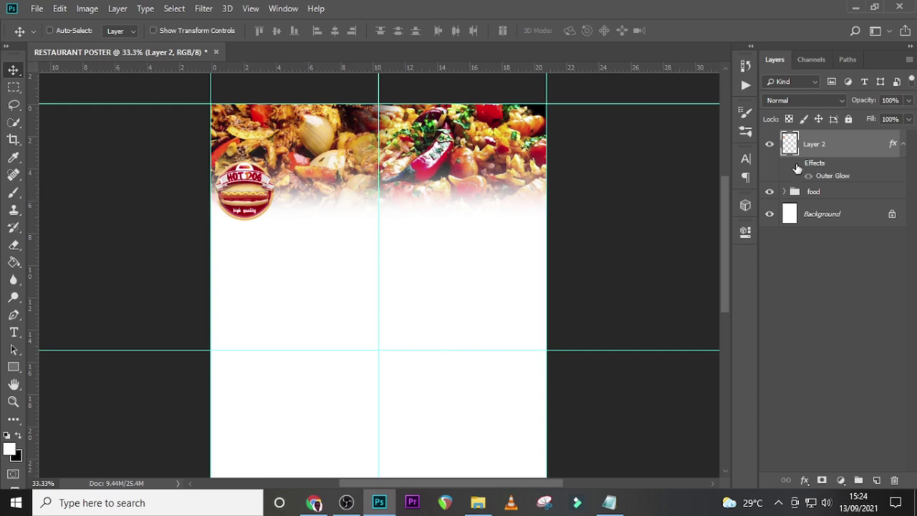
click(798, 166)
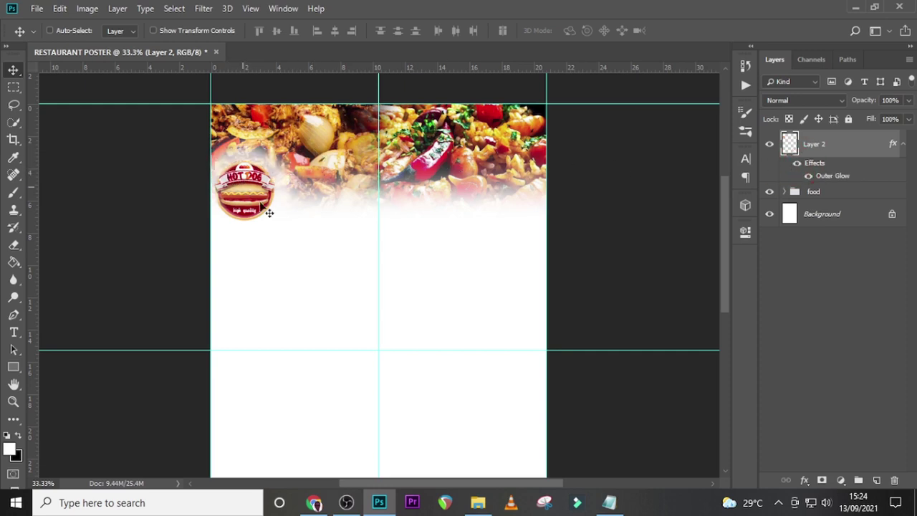
Step: Add the text "Puka" copied from U23.txt as a new text layer and position it just below the hot dog badge
key(t)
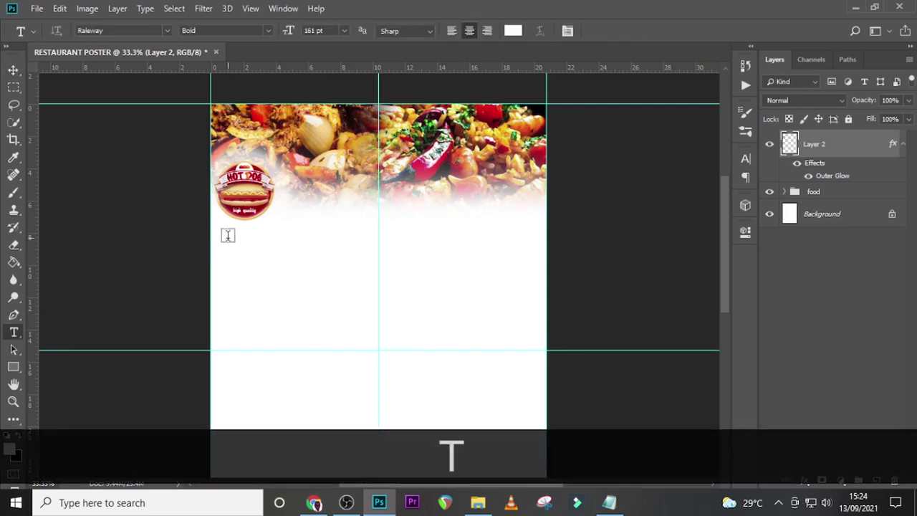
click(227, 236)
click(608, 502)
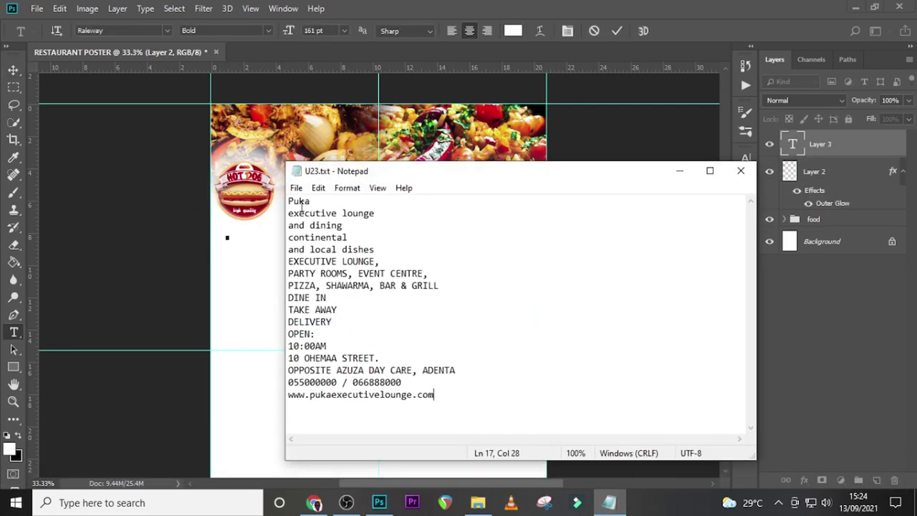
drag(313, 201, 255, 192)
key(ctrl+c)
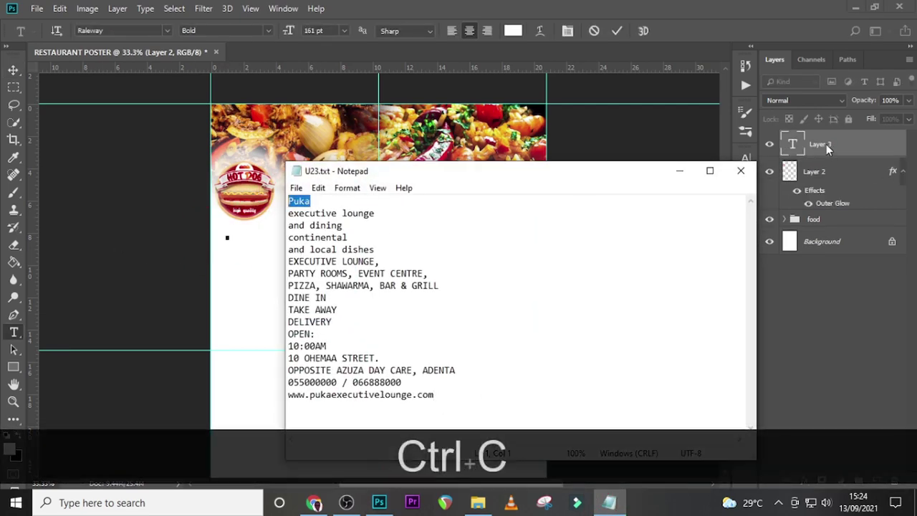
click(828, 147)
key(ctrl+v)
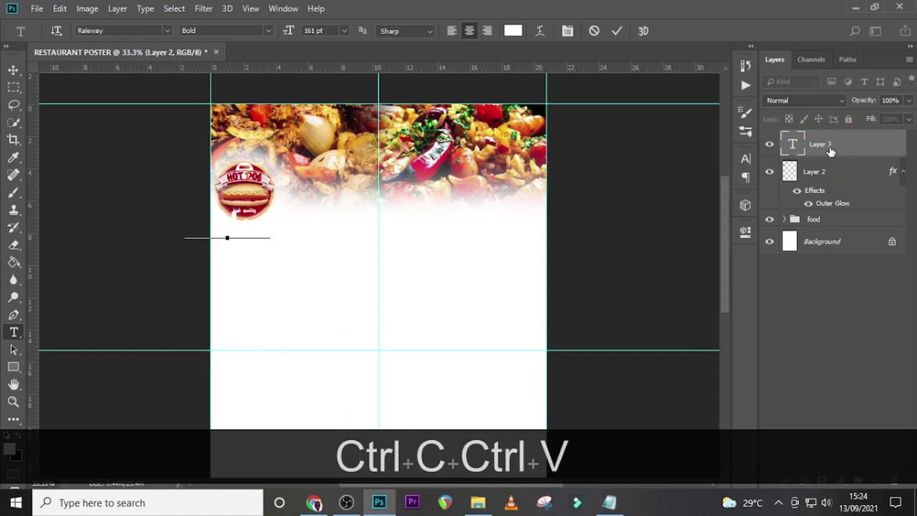
key(v)
drag(232, 239, 266, 238)
Step: Set the "Puka" text colour to 1b0606
click(746, 160)
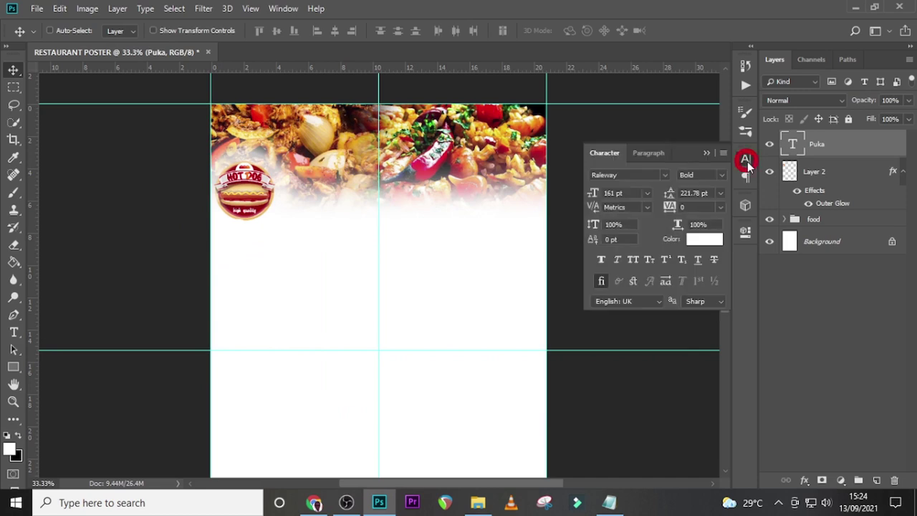
click(702, 240)
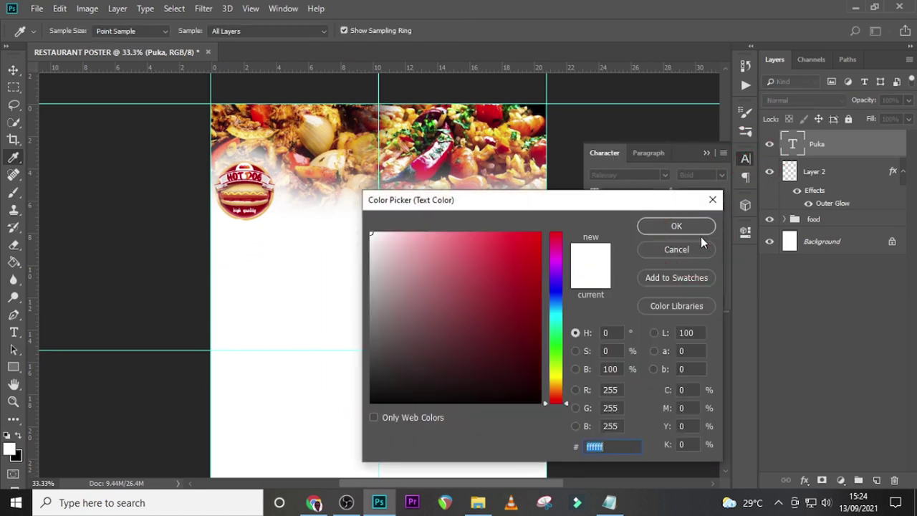
text(1b)
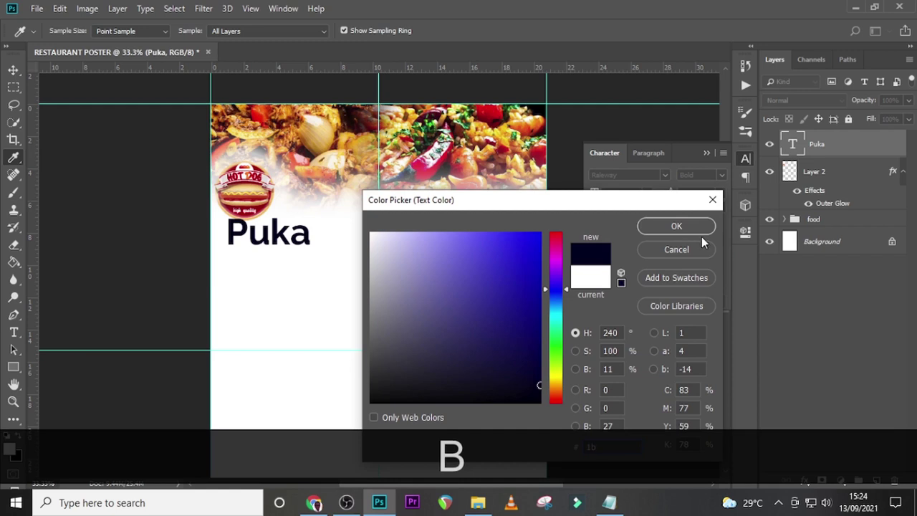
text(0)
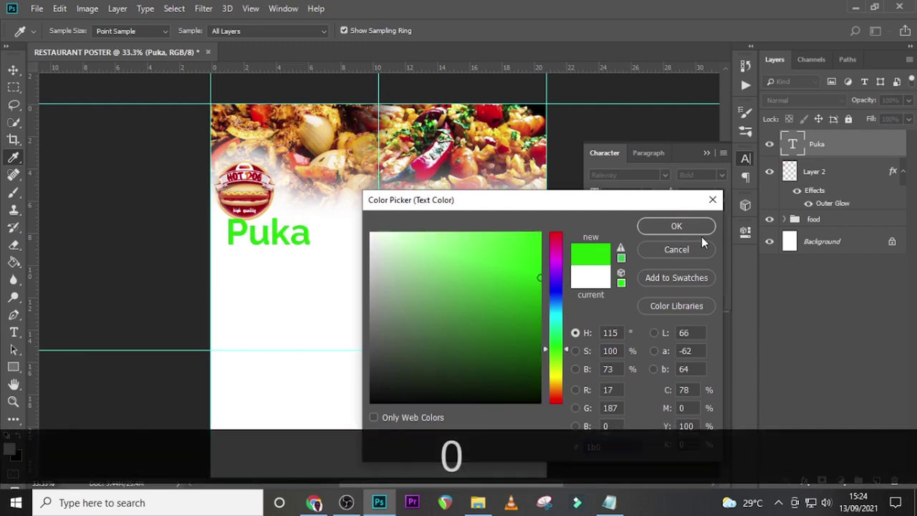
text(606)
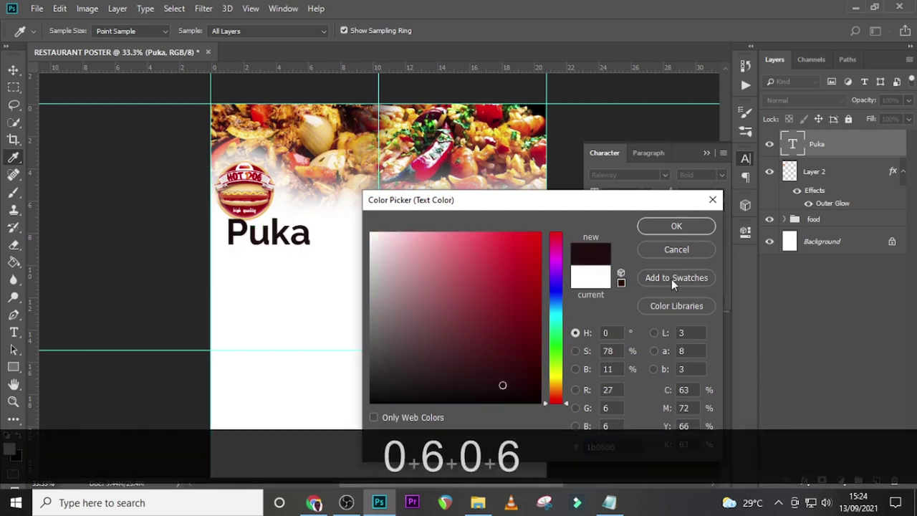
click(682, 225)
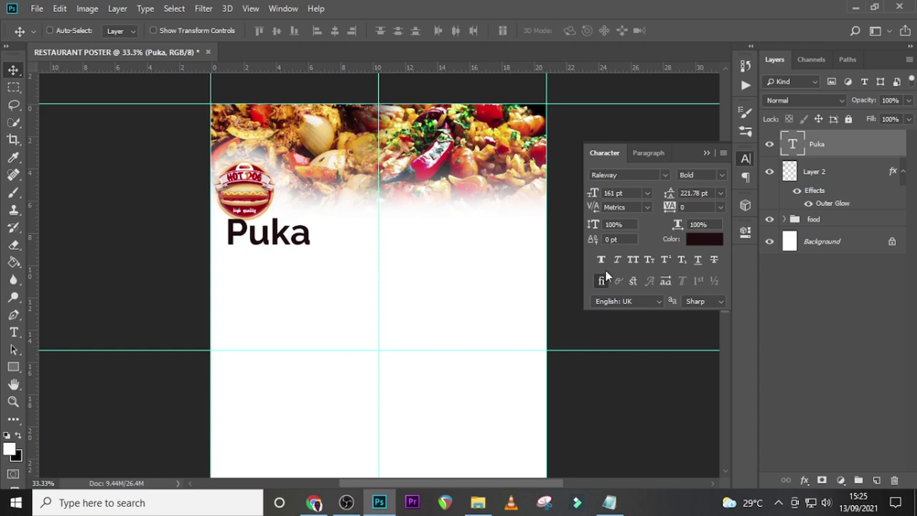
Step: Try out text colours for "Puka" by sampling dark, red, brown and green tones from the food photo
click(703, 239)
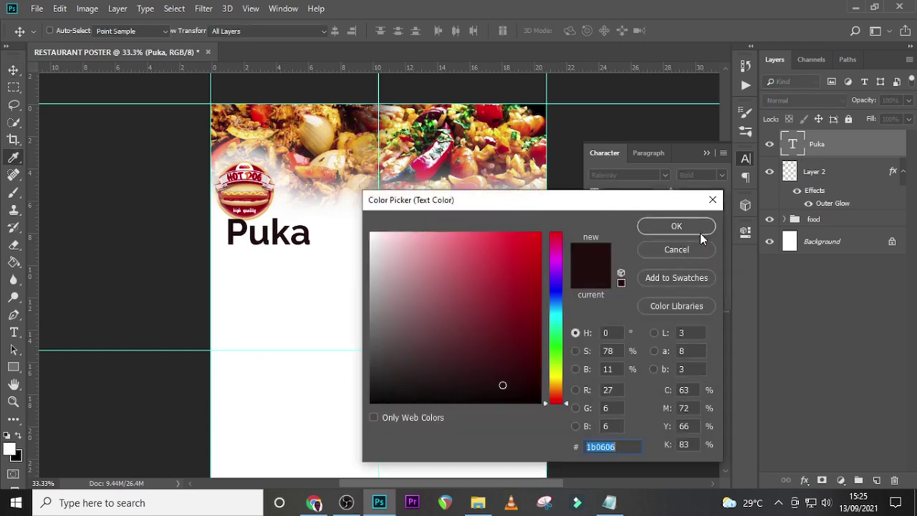
click(432, 117)
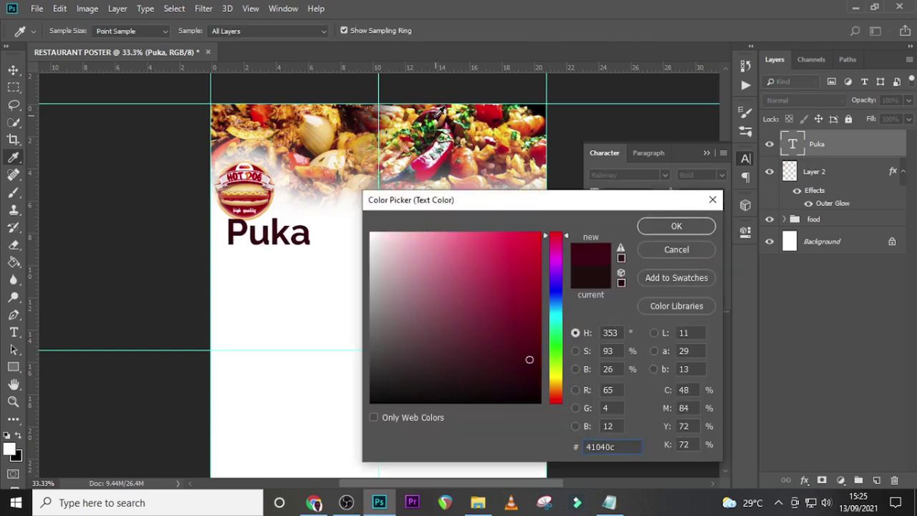
click(432, 114)
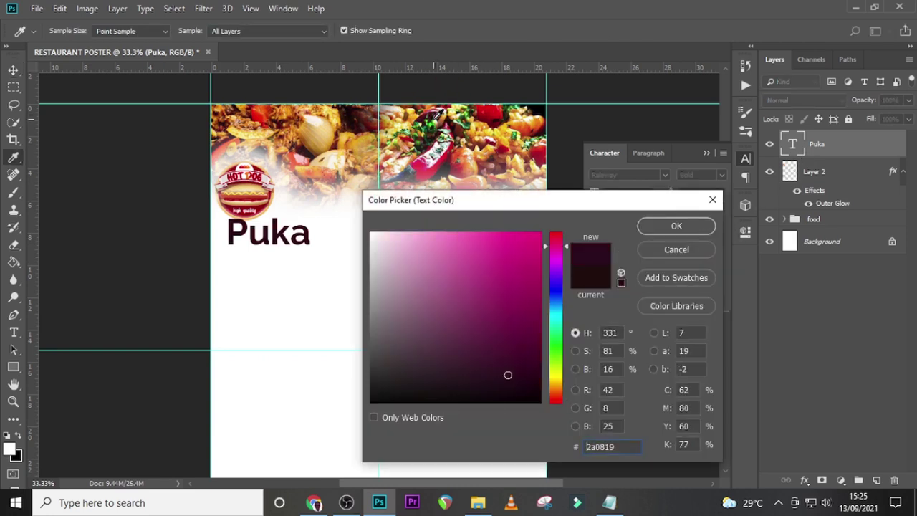
click(434, 114)
click(428, 133)
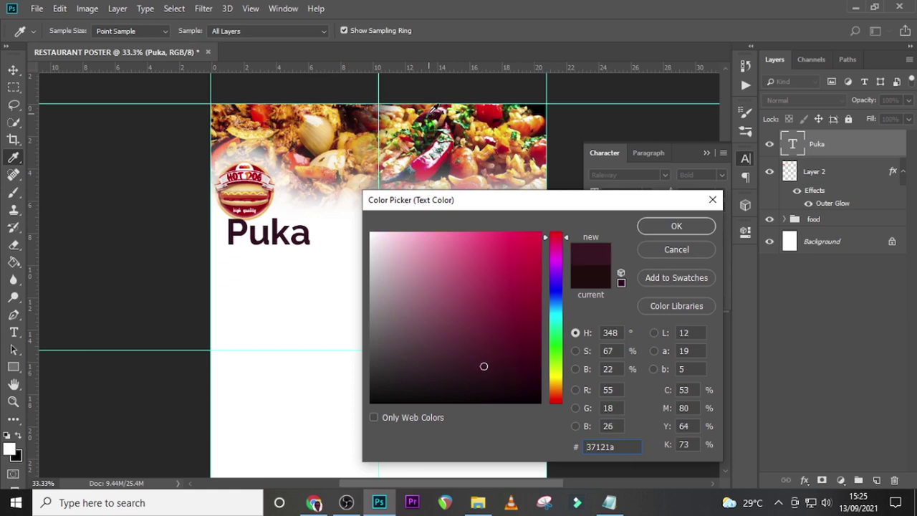
click(490, 118)
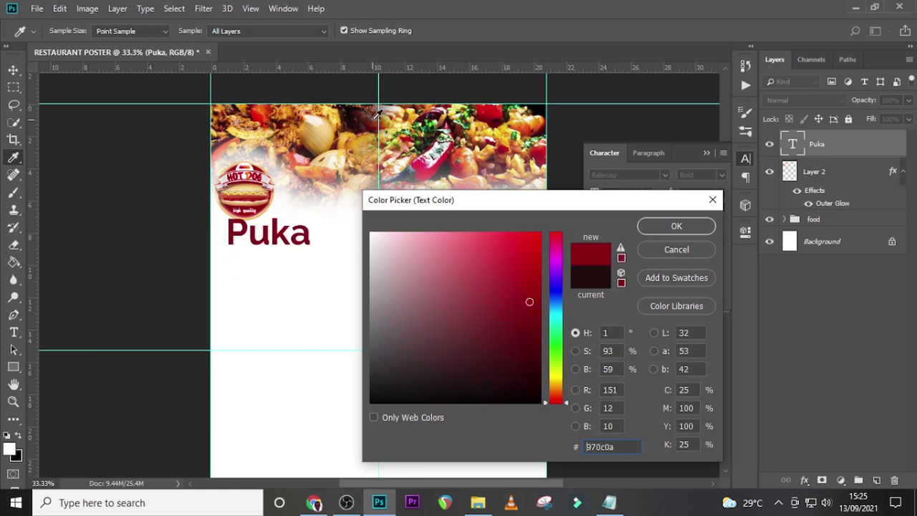
click(368, 120)
click(375, 119)
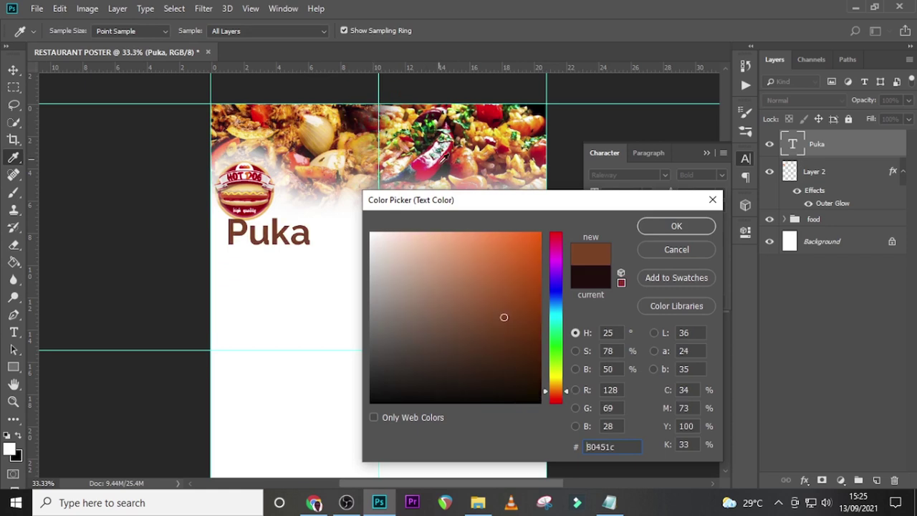
click(430, 116)
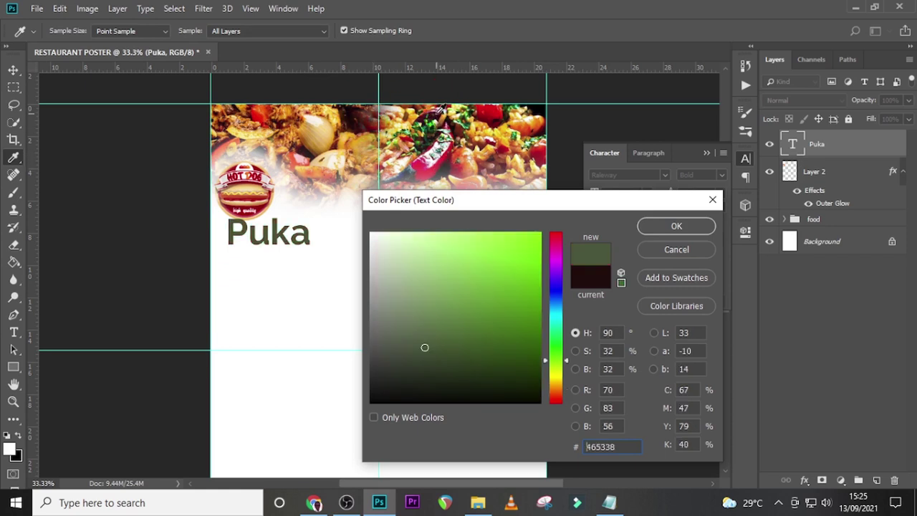
click(442, 109)
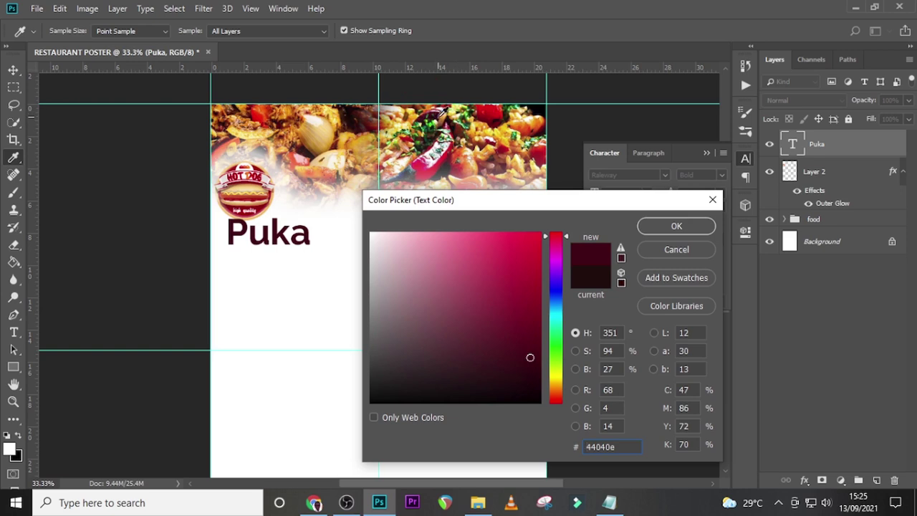
click(444, 112)
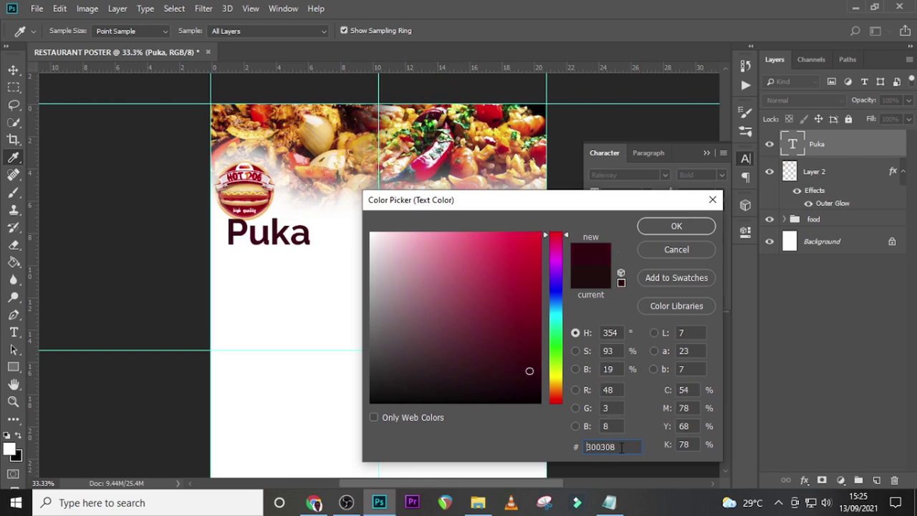
Step: Set the "Puka" text colour to hex 1b0606 and apply it
click(526, 449)
text(1)
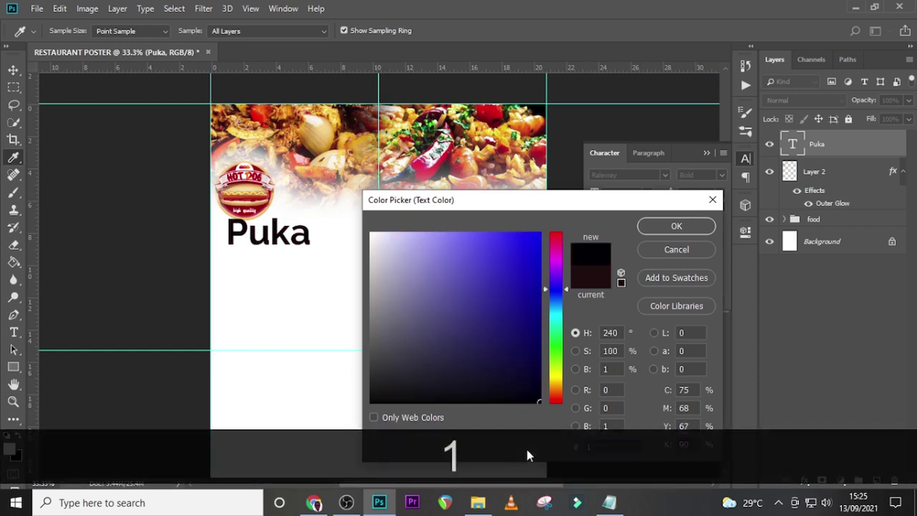
text(b0606)
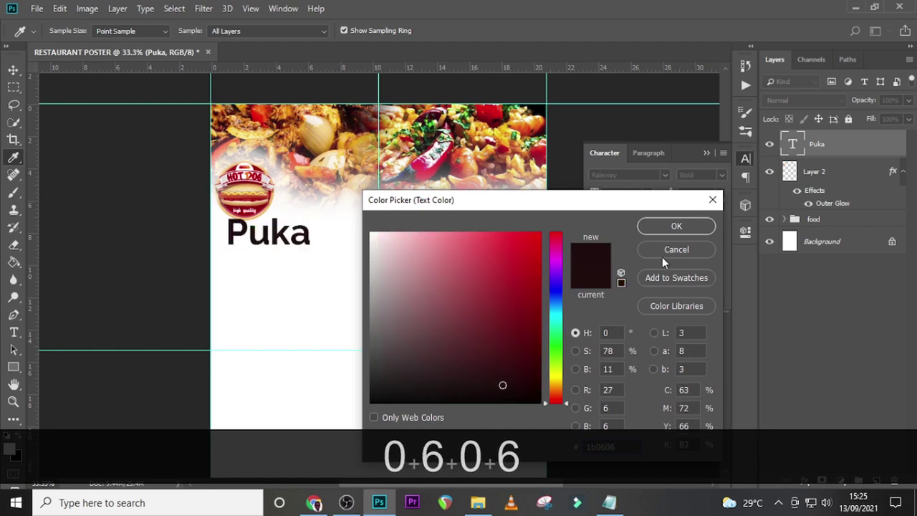
click(665, 230)
Step: Move "Puka" slightly left beneath the hot dog badge and set its text to 127 pt in the Impact font
key(v)
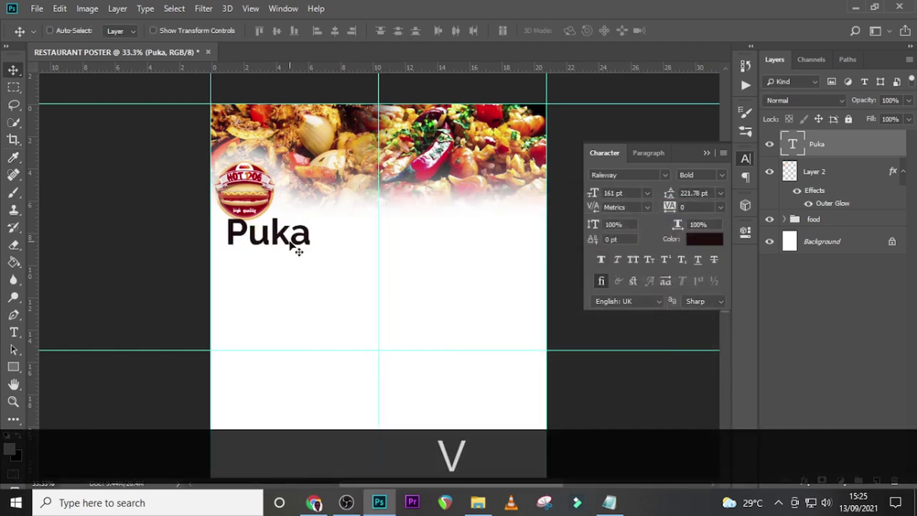
drag(298, 243, 281, 246)
click(633, 192)
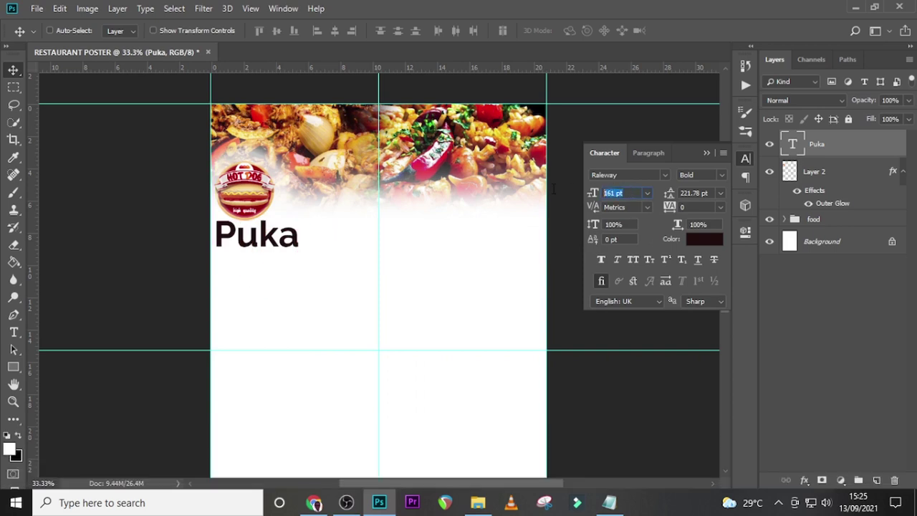
text(127)
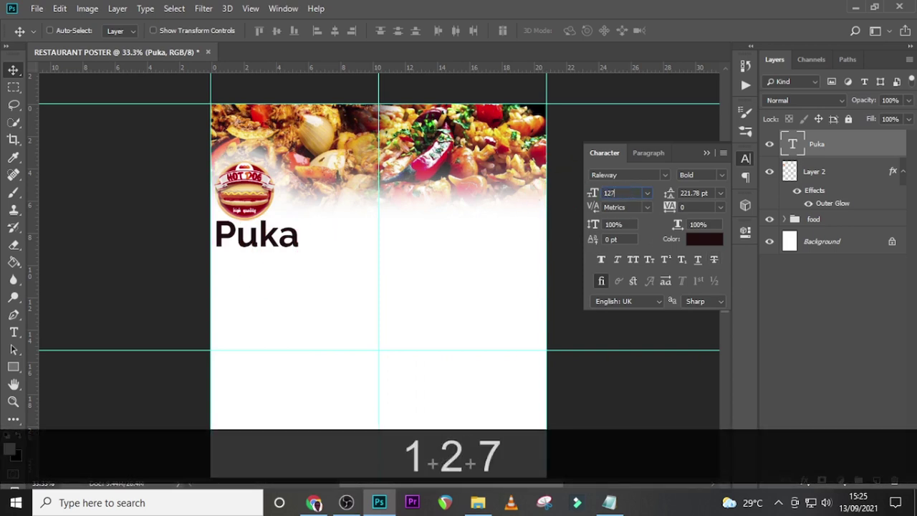
key(Return)
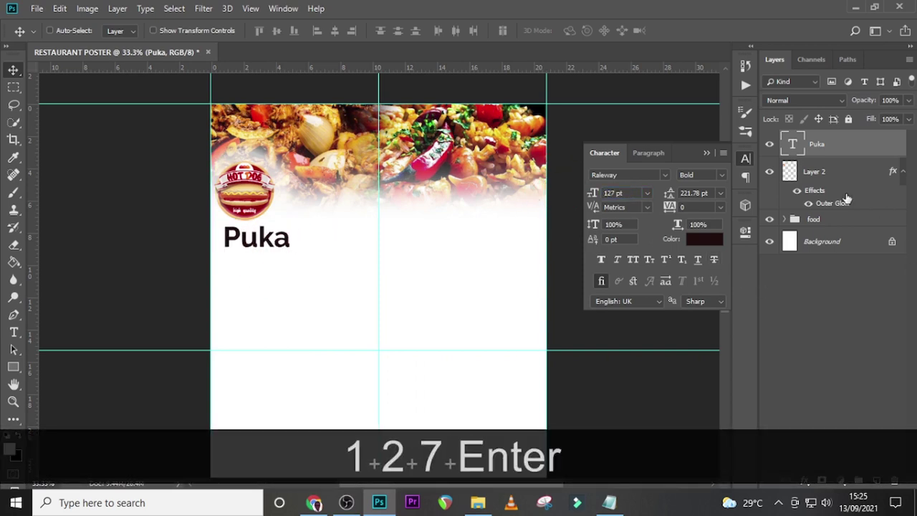
click(664, 175)
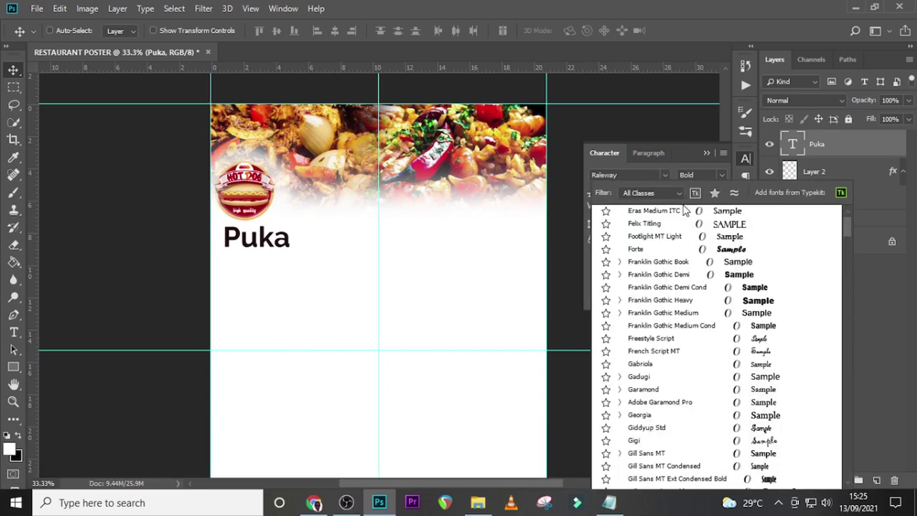
drag(843, 225, 850, 215)
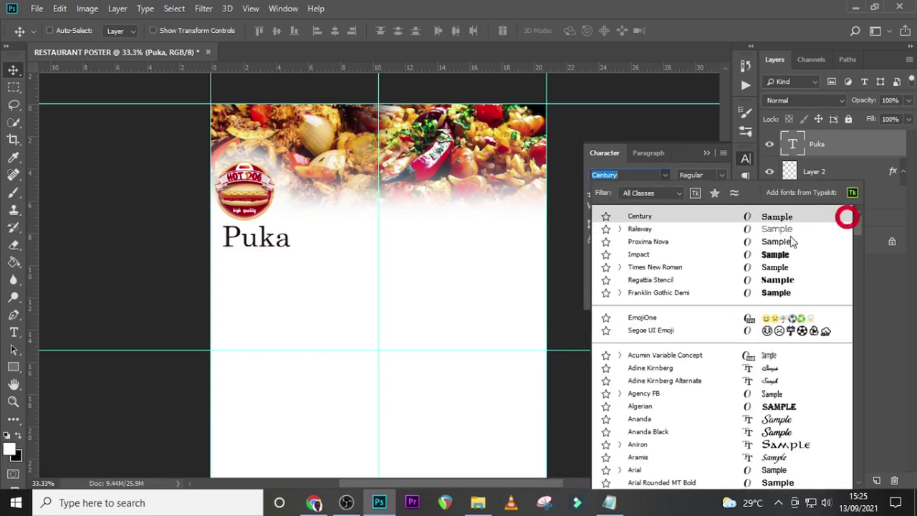
click(638, 250)
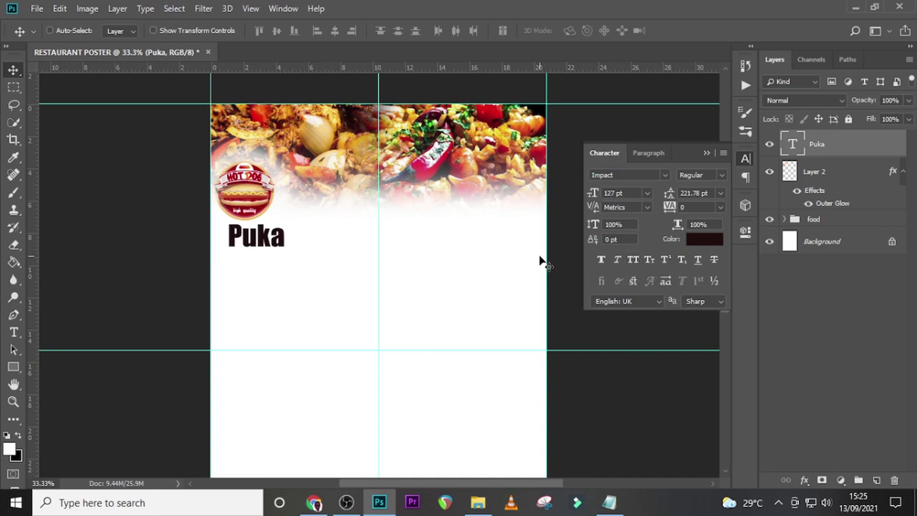
Step: Nudge "Puka" left and fine-tune its height so it sits directly beneath the hot dog badge, aligned with its left edge
key(shift+Left)
key(shift+Left)
key(shift+Left)
key(shift+Left)
key(shift+Left)
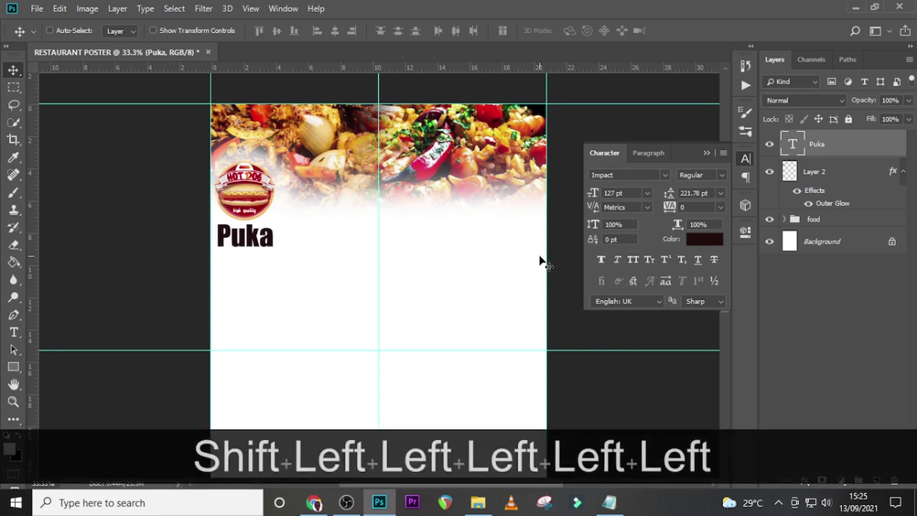
key(Left)
key(Up)
key(Up)
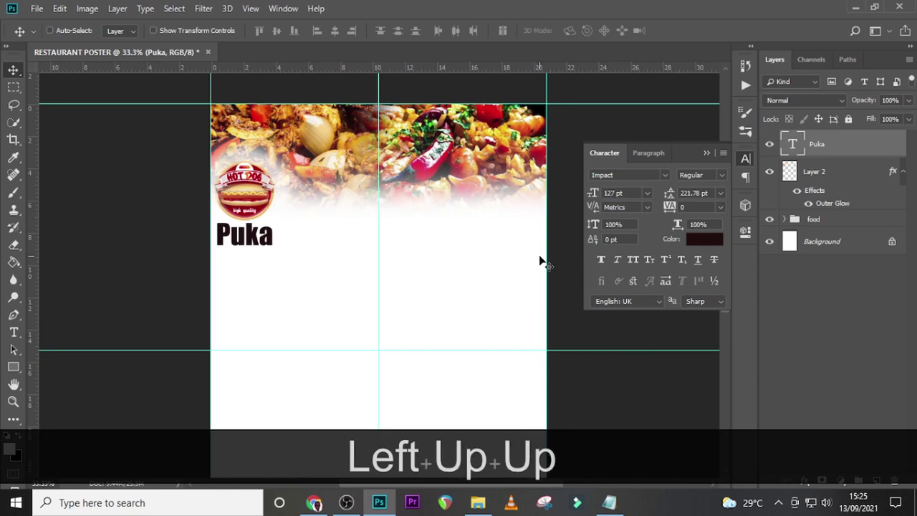
key(Up)
key(Left)
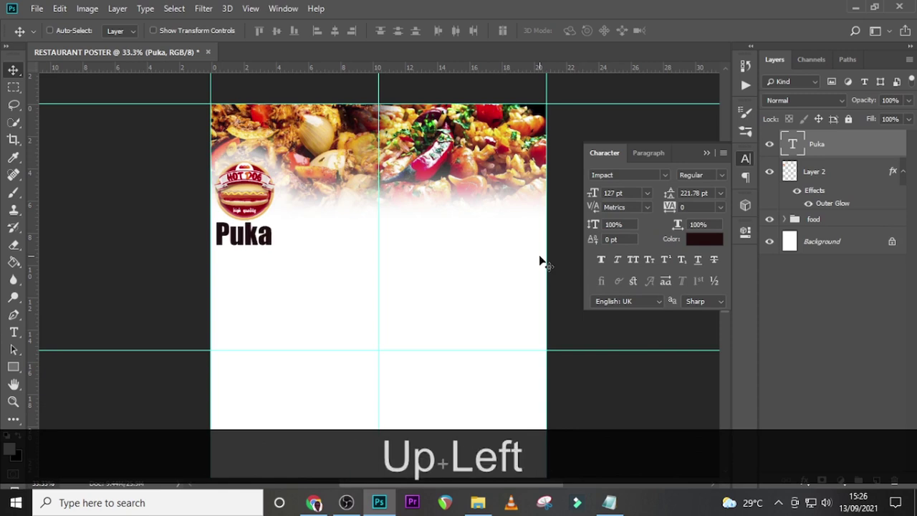
key(ctrl+minus)
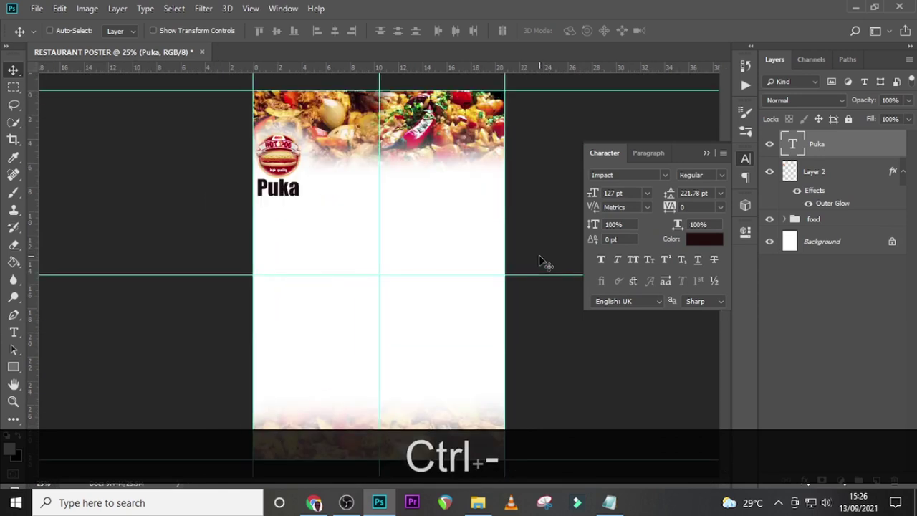
key(Up)
key(Up)
key(Down)
key(Down)
key(Down)
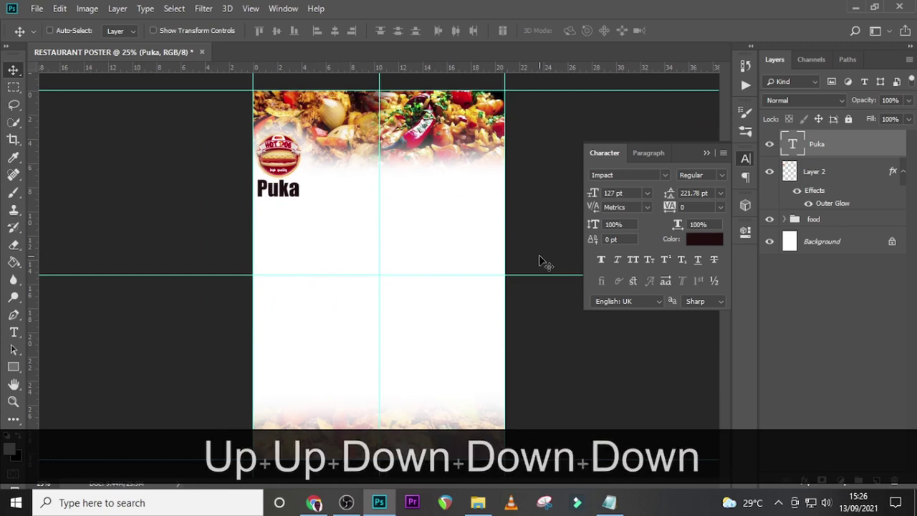
key(Down)
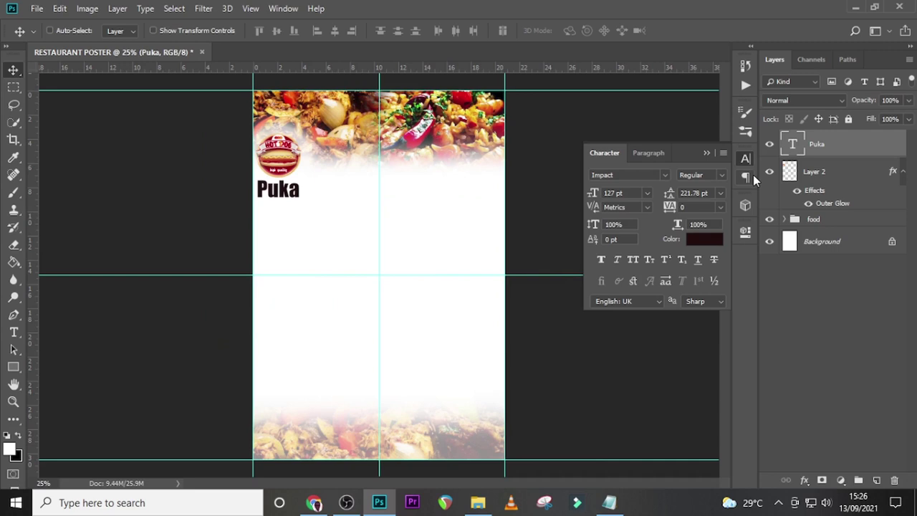
Step: Add the two-line text "executive lounge and dining" copied from U23.txt as a new text layer below "Puka"
key(t)
click(314, 238)
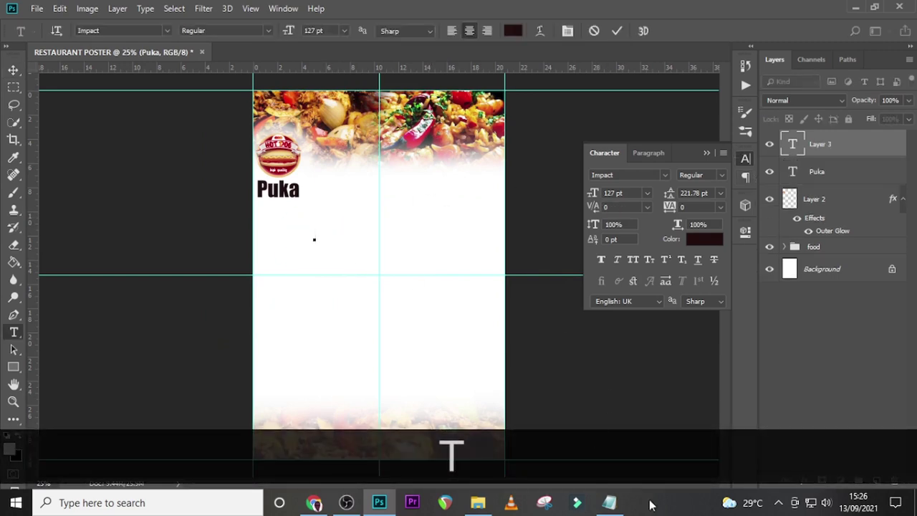
click(609, 502)
drag(344, 225, 280, 216)
key(ctrl+c)
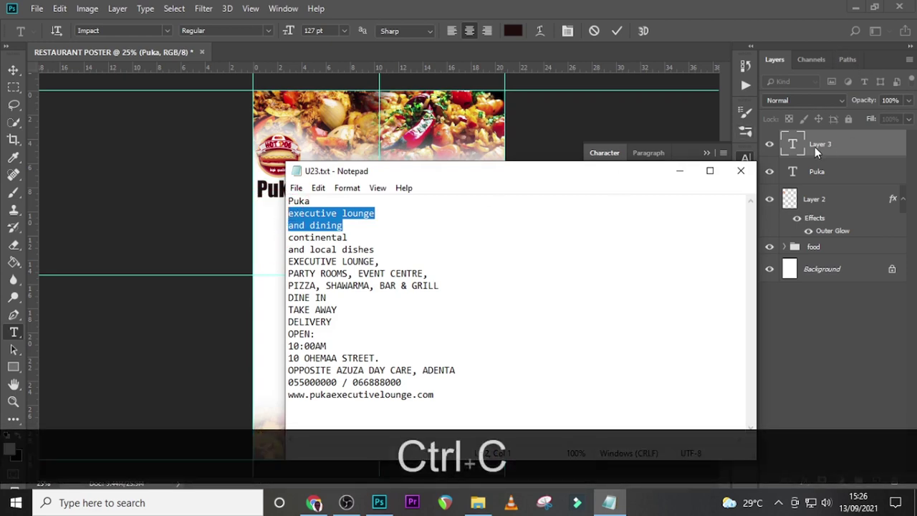
click(792, 144)
key(ctrl+v)
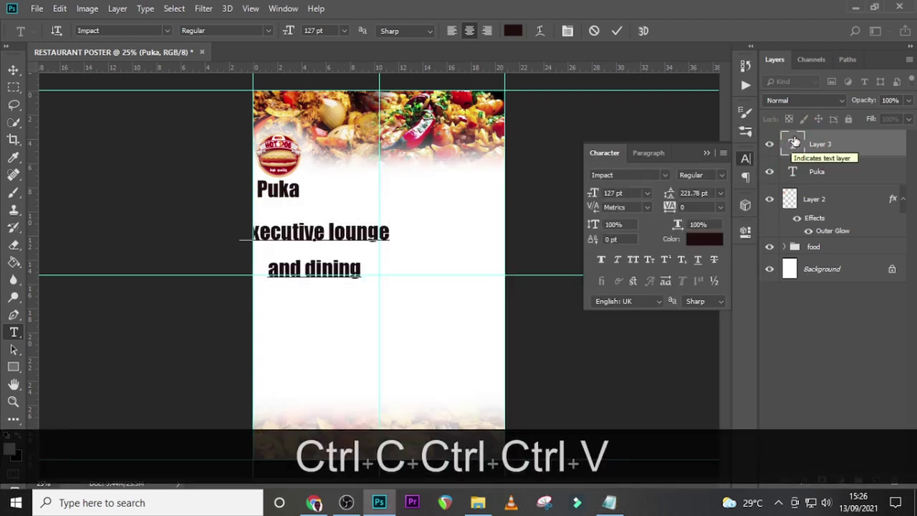
click(794, 137)
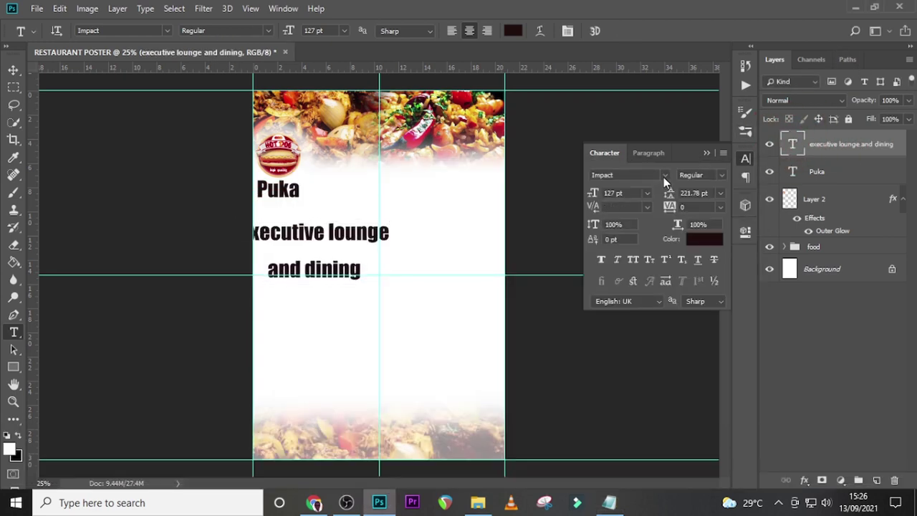
Step: Set the "executive lounge and dining" text to the Franklin Gothic Demi font at 29 pt
click(664, 176)
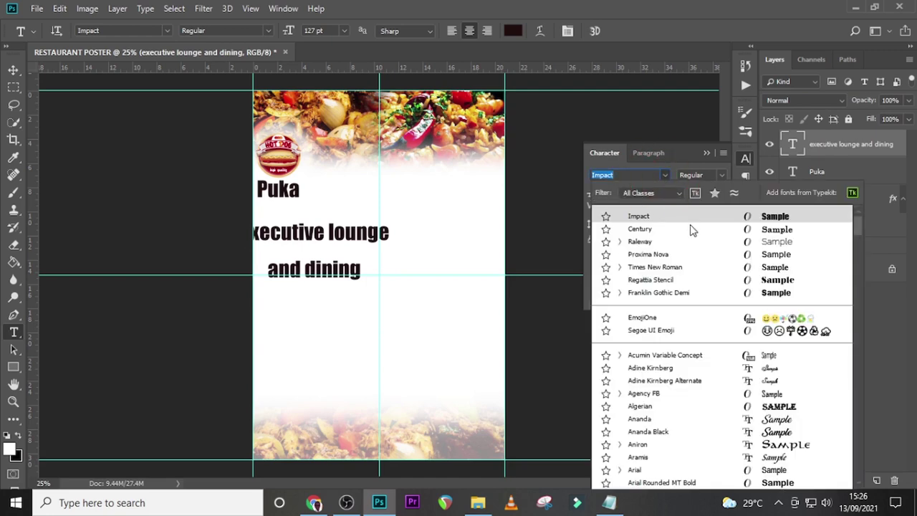
click(669, 294)
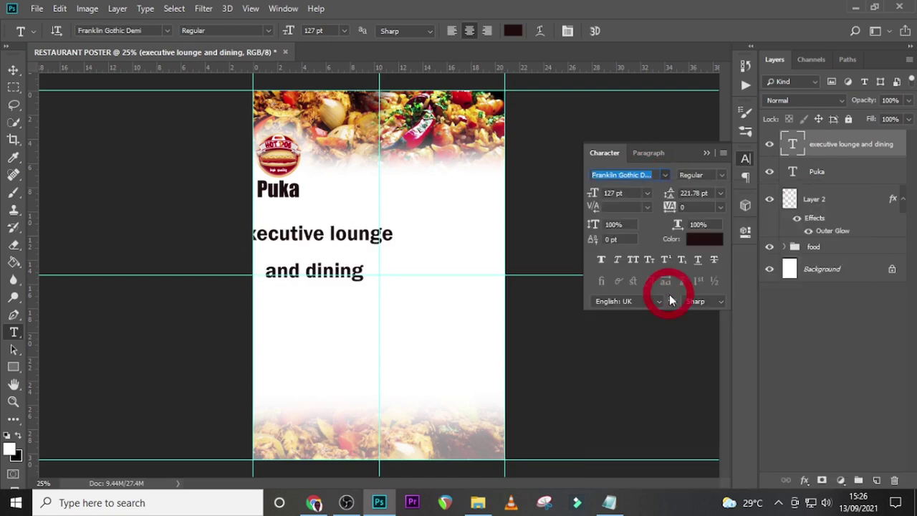
click(616, 192)
text(2)
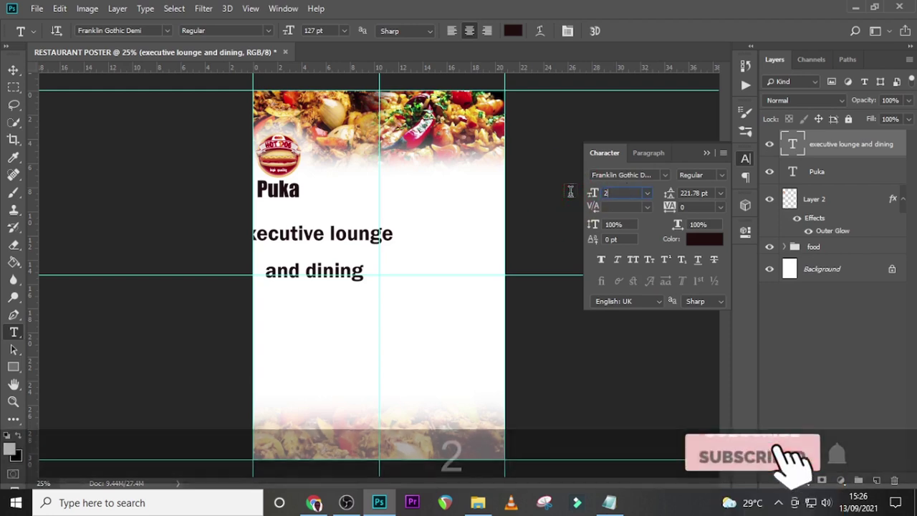
text(9)
key(Return)
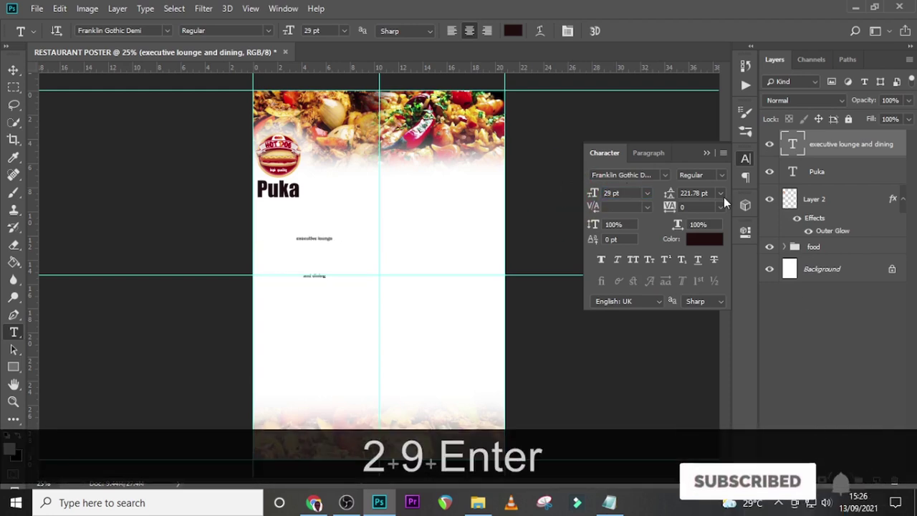
Step: Set the leading of the "executive lounge and dining" text to 25.52 pt
click(698, 193)
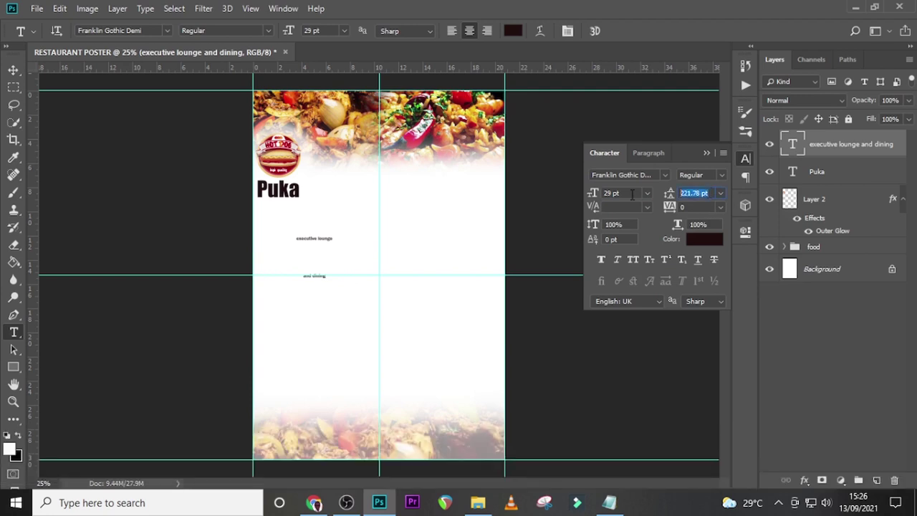
text(2)
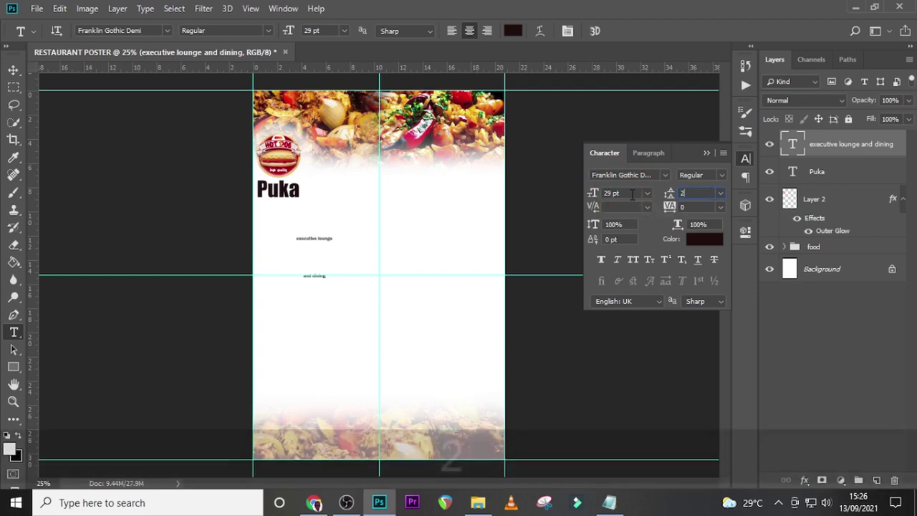
text(5.)
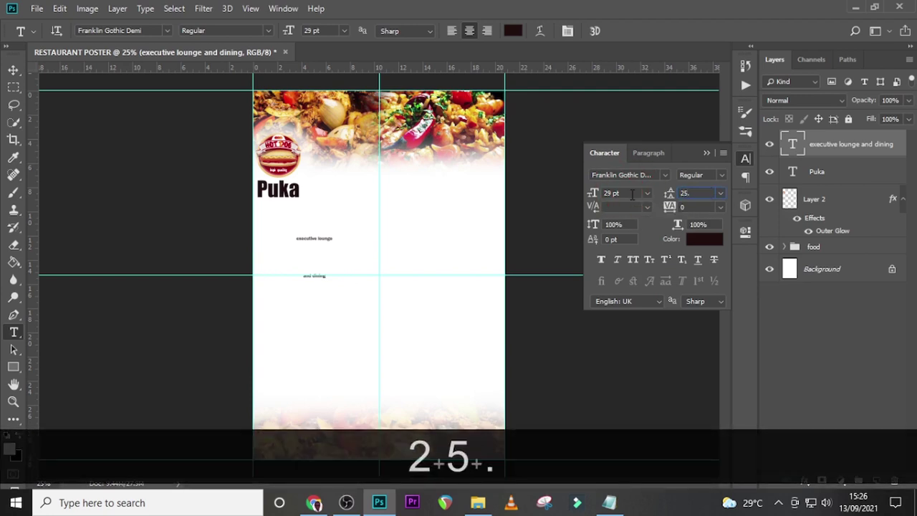
text(52)
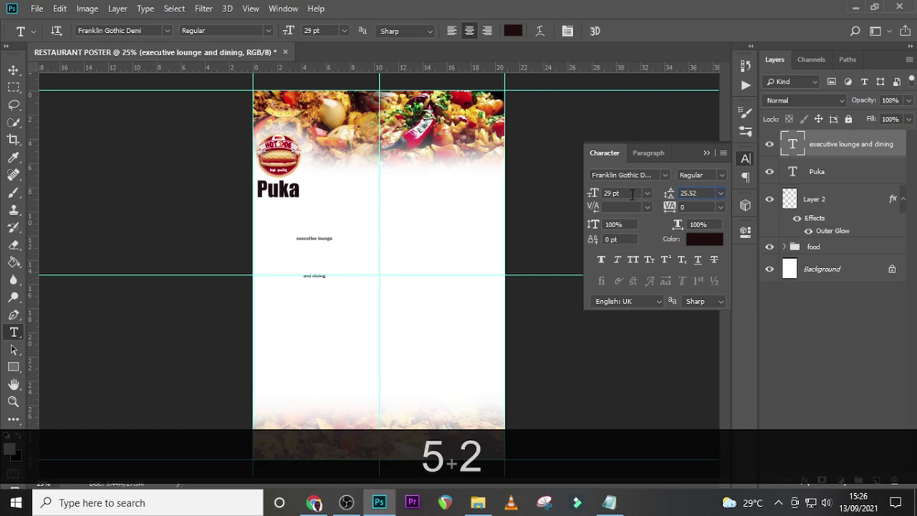
key(Return)
Step: Move the "executive lounge and dining" text directly beneath "Puka" and fine-tune it slightly up and to the right
key(v)
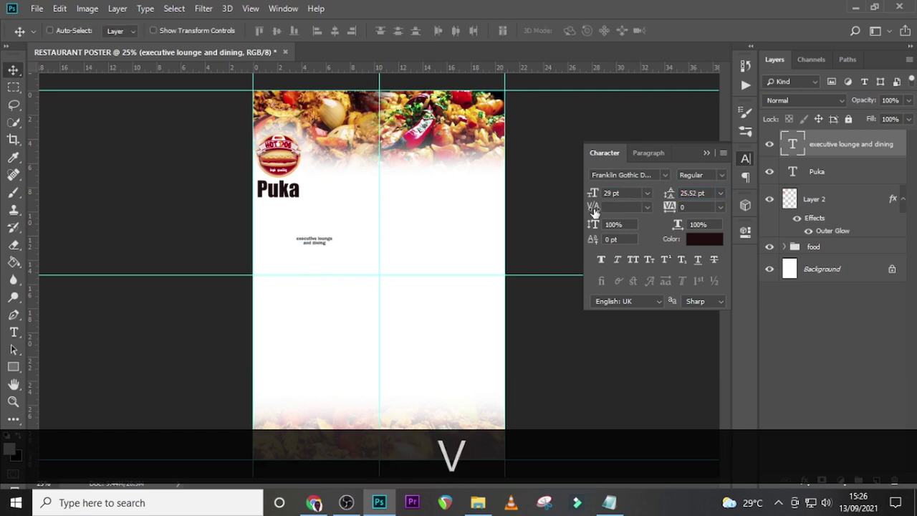
key(ctrl+equal)
key(ctrl+equal)
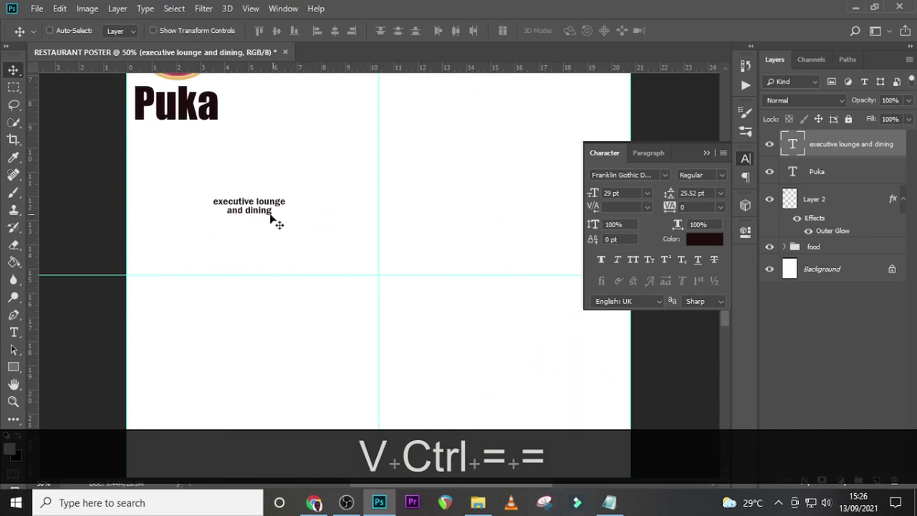
drag(263, 214, 185, 141)
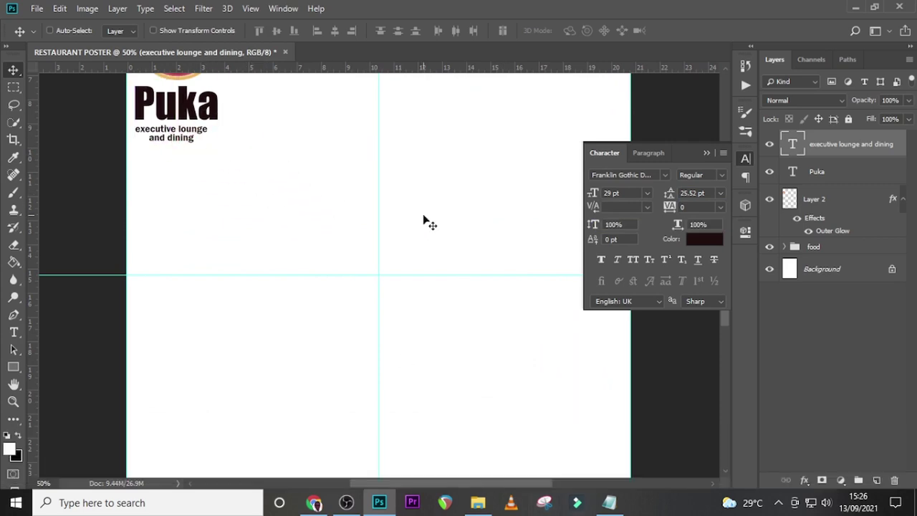
scroll(424, 216, up, 5)
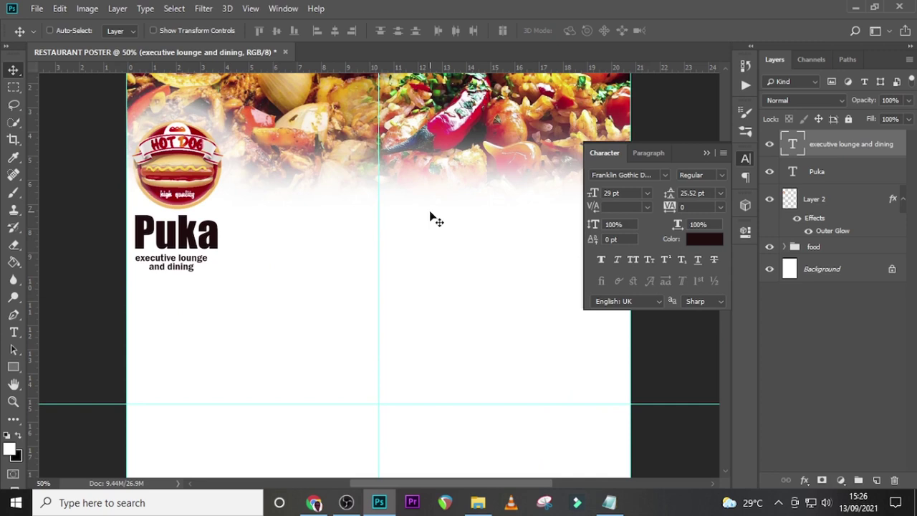
key(Up)
key(Up)
key(Up)
key(Up)
key(Up)
key(Up)
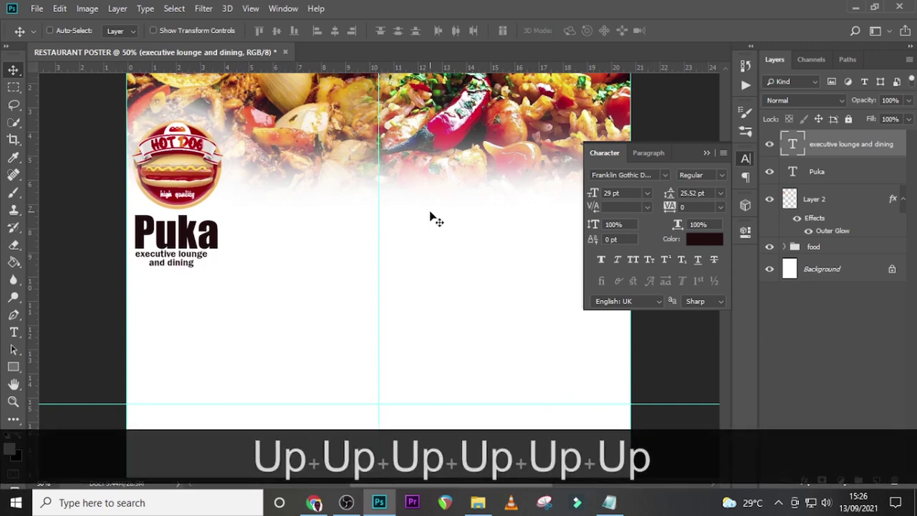
key(Right)
key(Right)
key(Right)
key(Return)
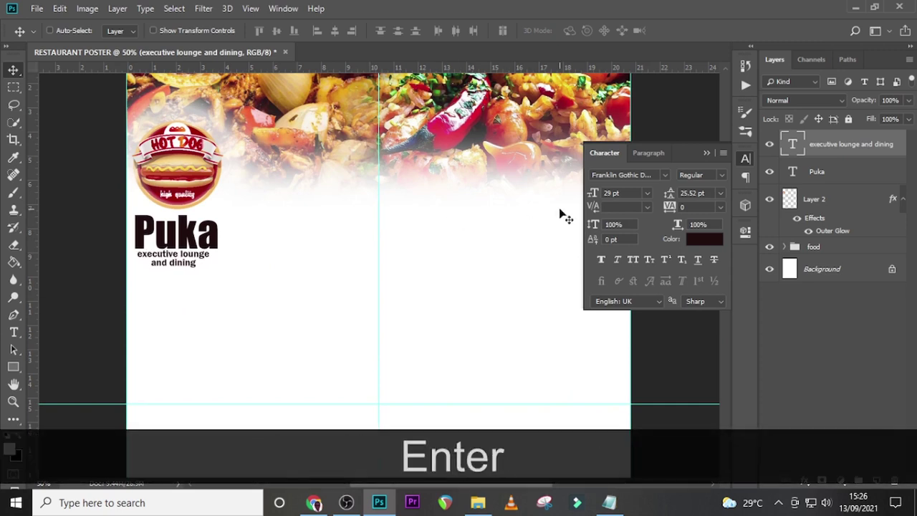
Step: Apply All Caps to the "executive lounge and dining" text and nudge it right and slightly down to align under "Puka"
click(631, 262)
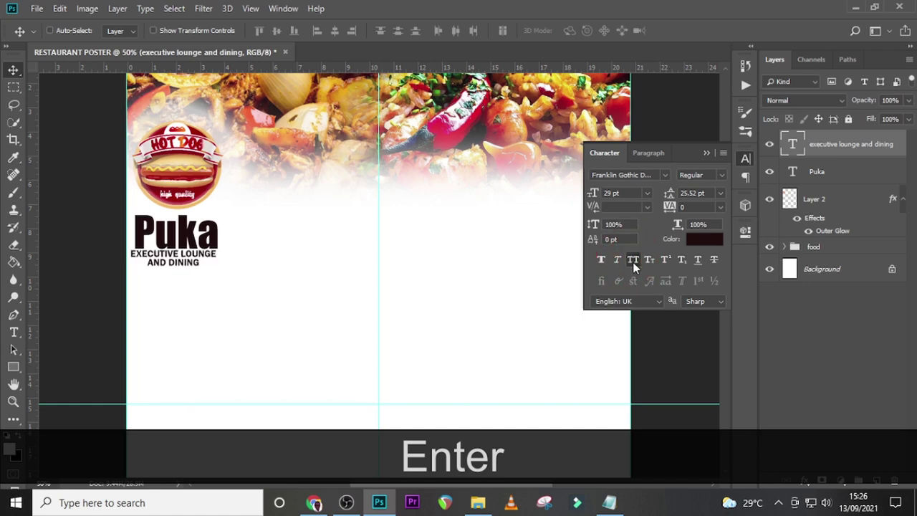
key(Right)
key(Right)
key(Right)
key(Right)
key(Right)
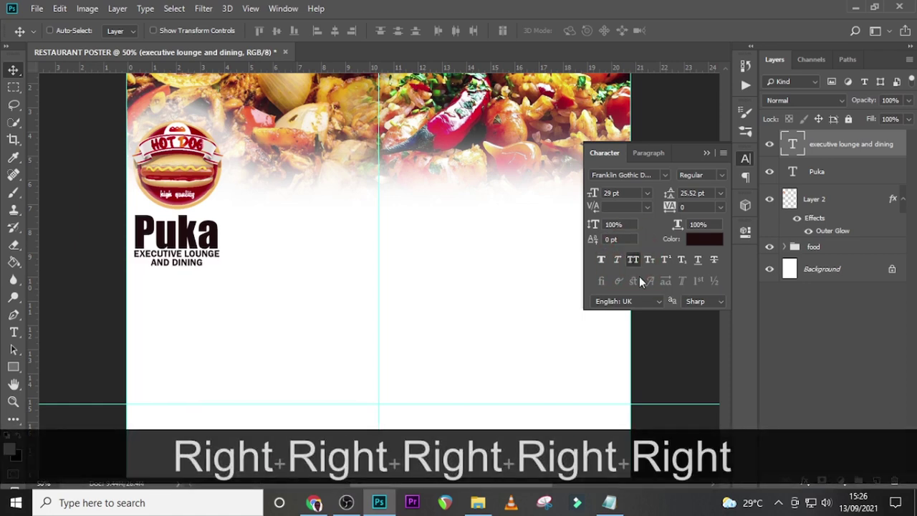
key(Down)
key(Down)
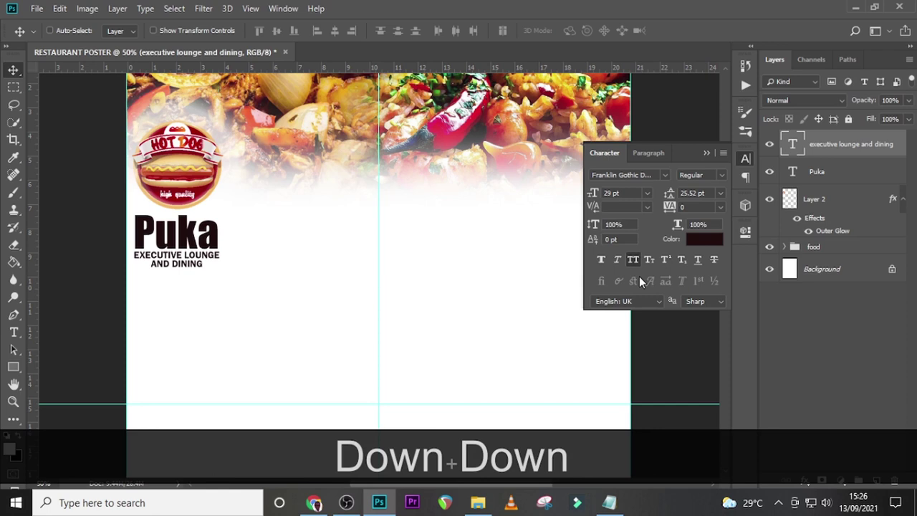
key(Down)
key(Down)
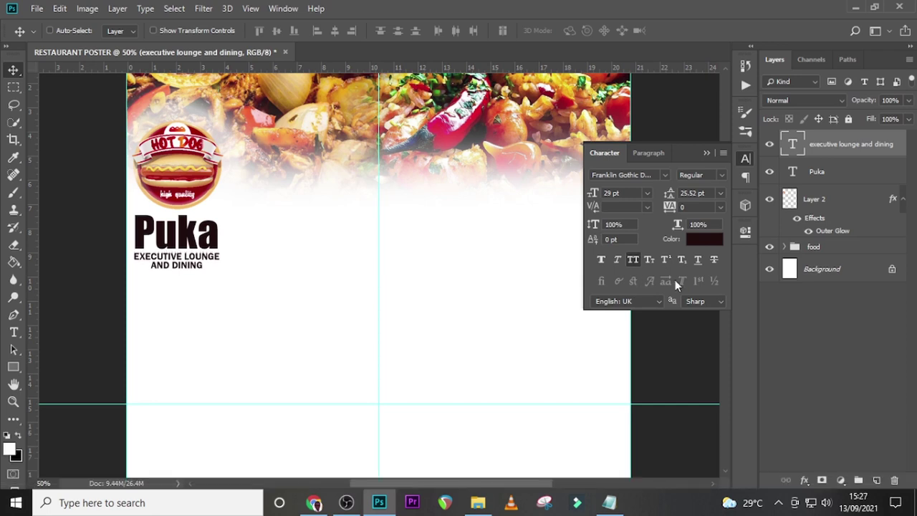
Step: Group the "executive lounge and dining", "Puka" and hot dog badge layers and name the group LOGO
ctrl+click(831, 175)
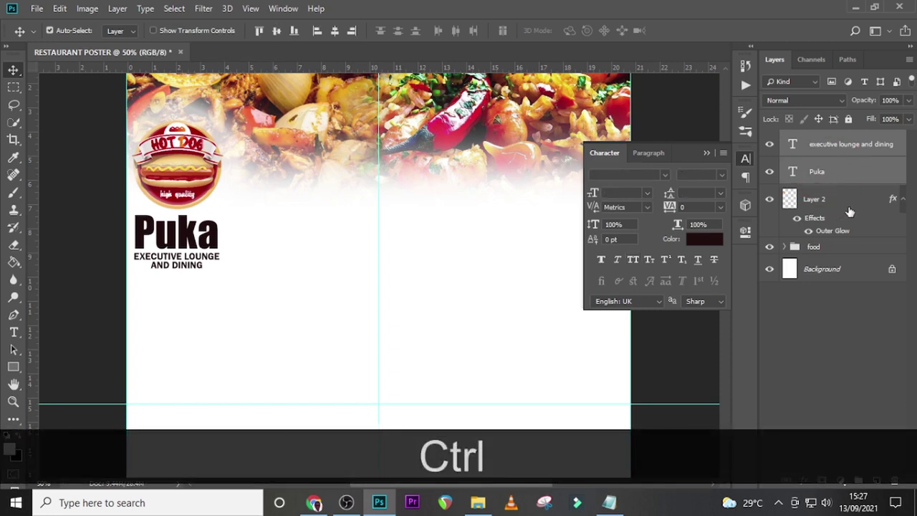
click(902, 199)
ctrl+click(871, 202)
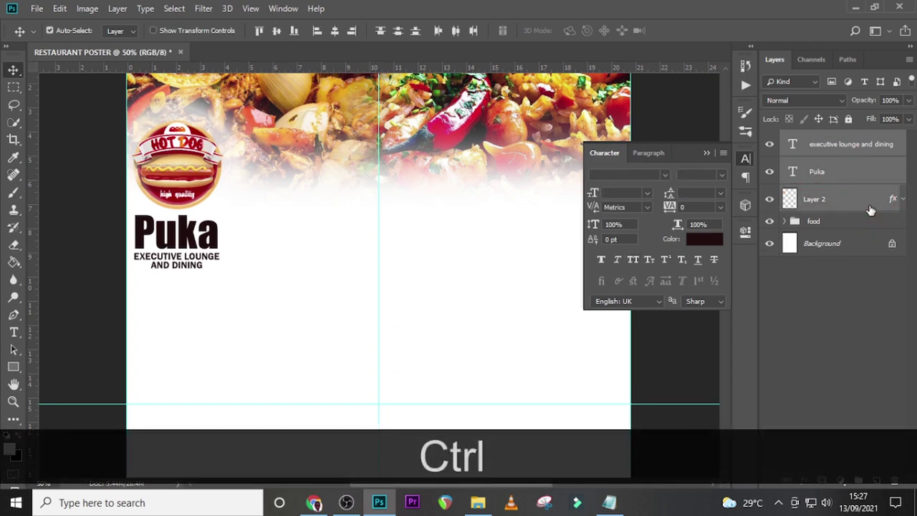
key(ctrl+g)
double_click(819, 140)
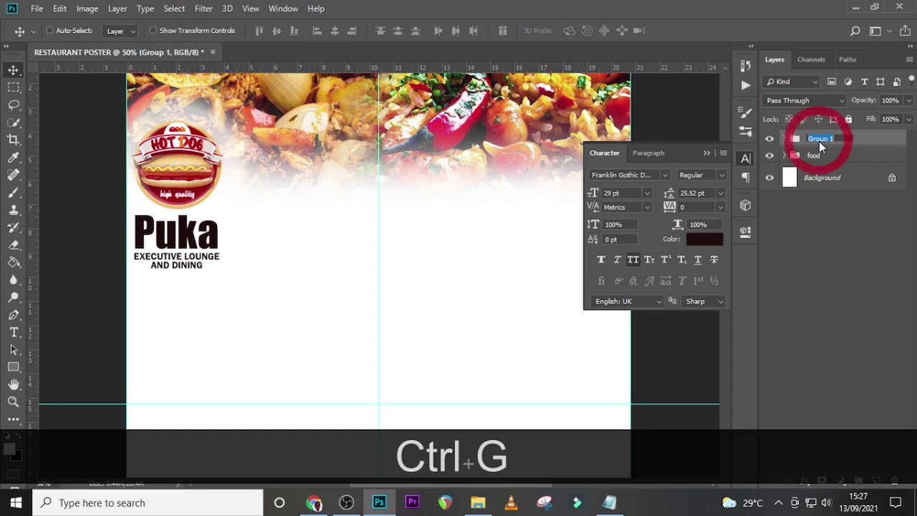
key(Caps_Lock)
text(LOGO)
key(Return)
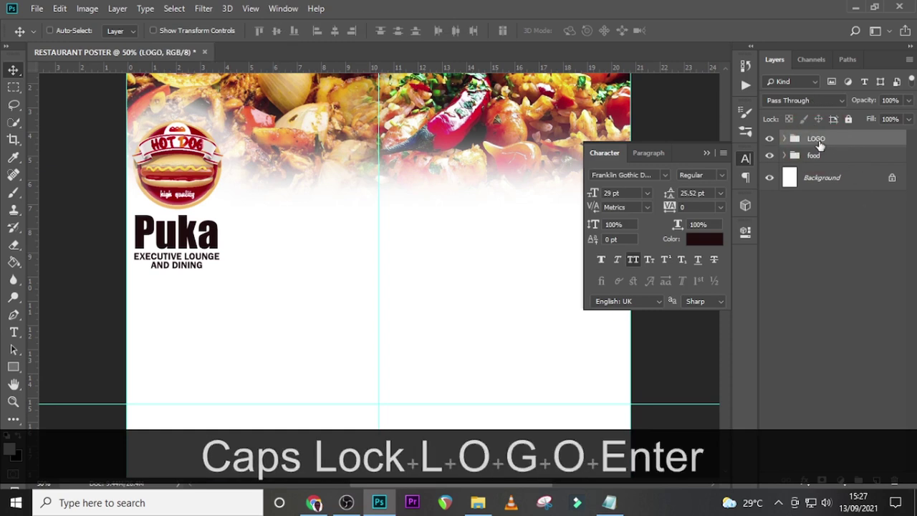
Step: Rename the "food" group as FOOD in capitals
double_click(815, 155)
text(FOOD)
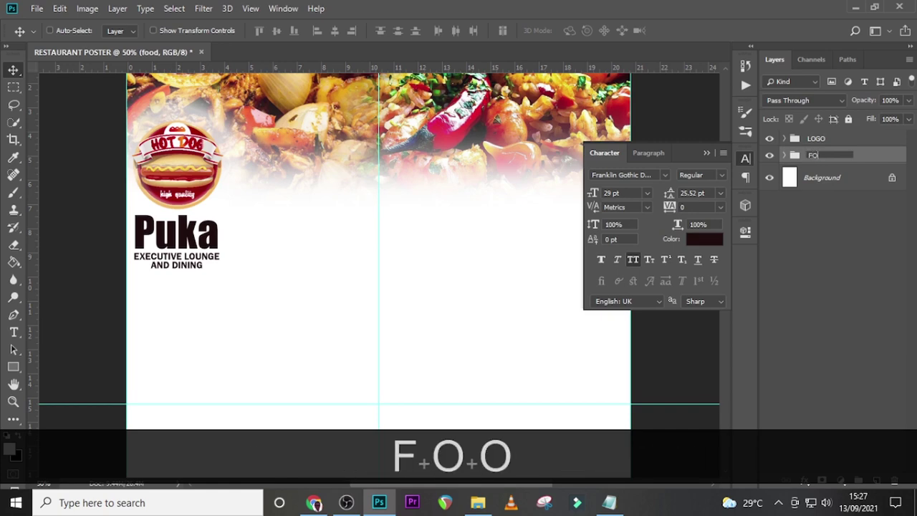
key(Return)
Step: Add "continental" copied from U23.txt as a new text layer above the LOGO group, placed below the logo text
click(821, 137)
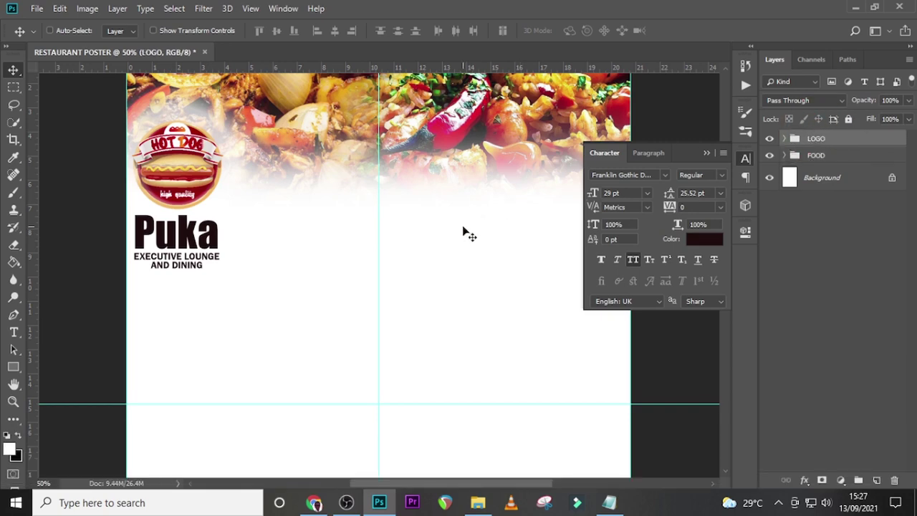
key(ctrl+minus)
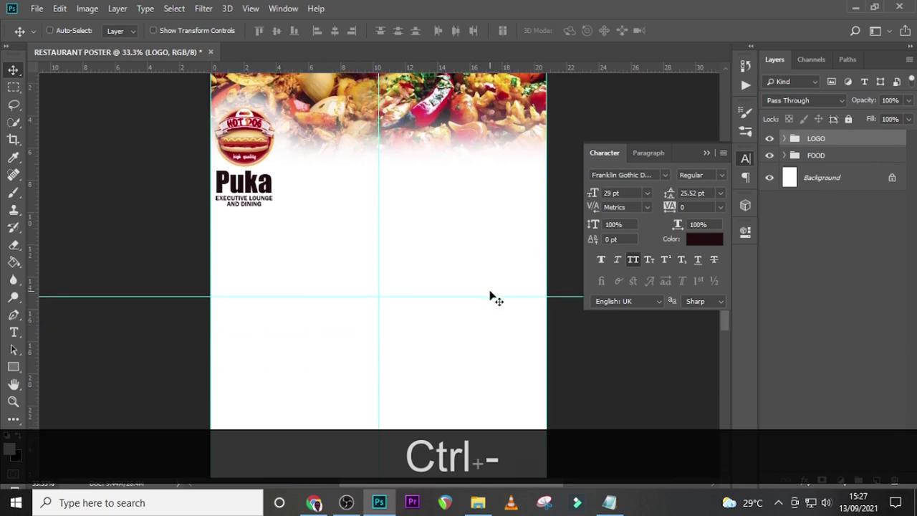
key(t)
click(321, 243)
click(608, 502)
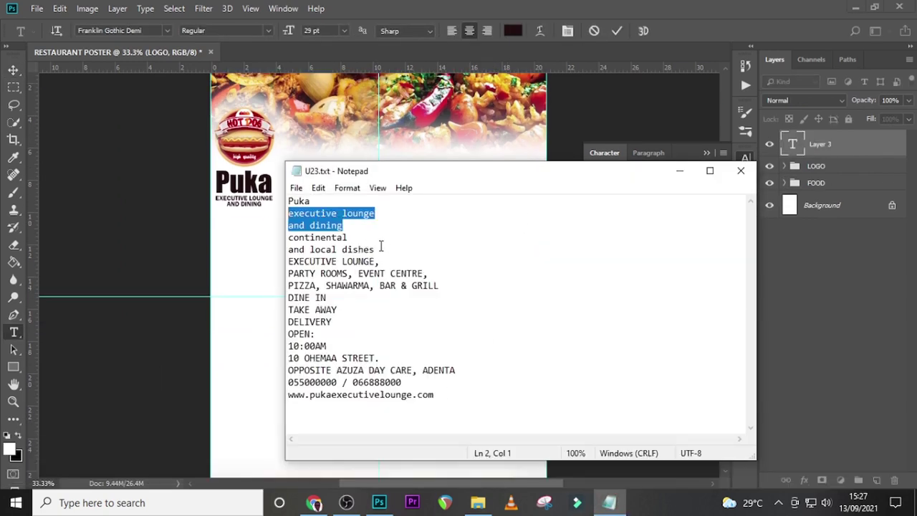
drag(366, 239, 277, 232)
key(ctrl+c)
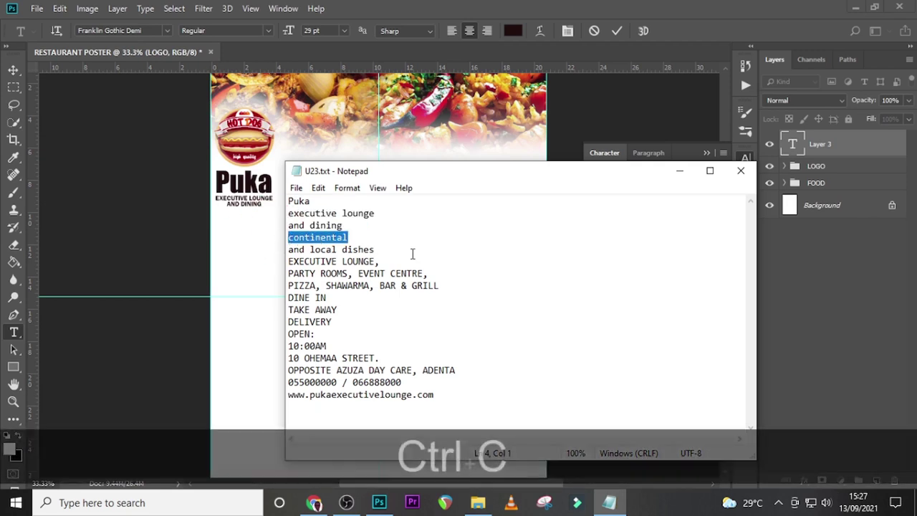
click(322, 244)
key(ctrl+v)
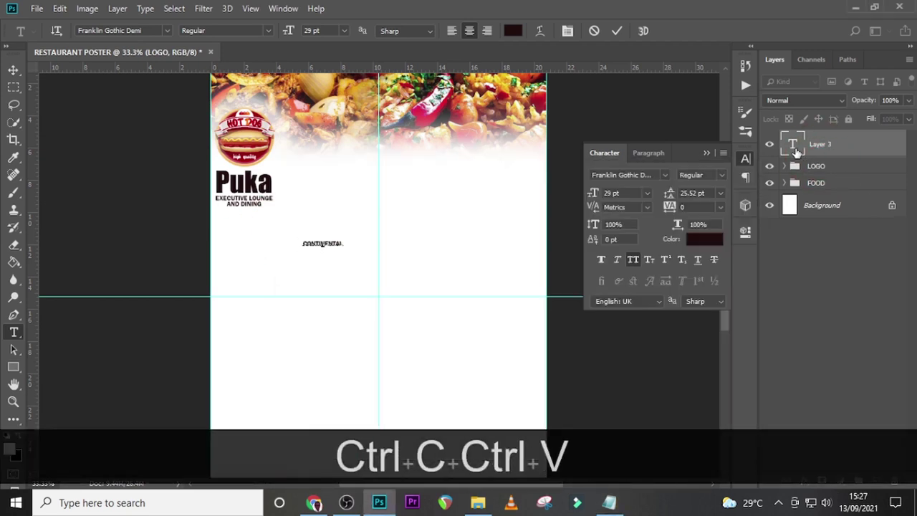
click(792, 146)
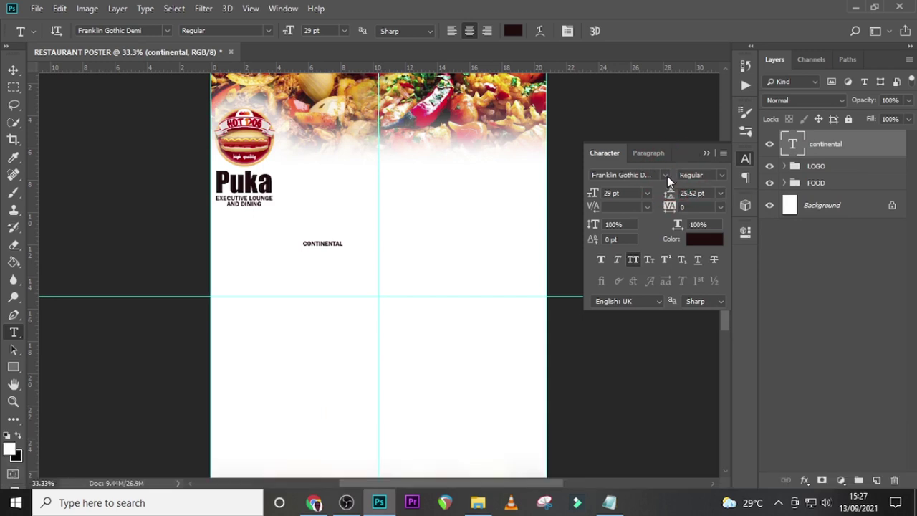
Step: Set the "continental" text to the PRIMETIME font at 134 pt
click(665, 176)
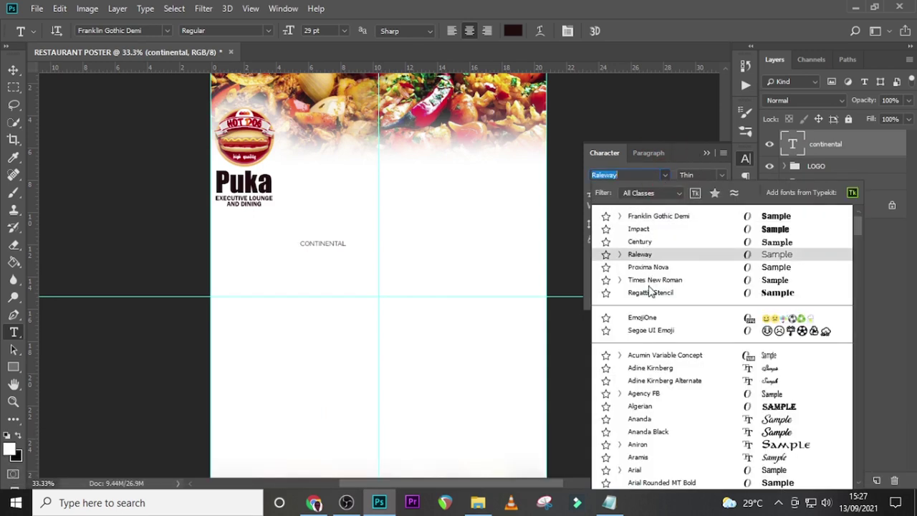
drag(856, 224, 845, 343)
scroll(846, 347, down, 1)
scroll(848, 399, down, 10)
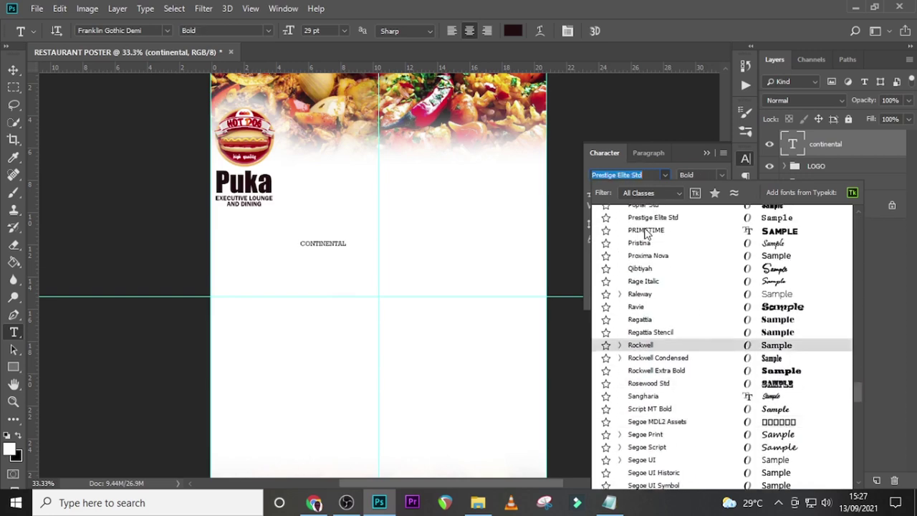
click(643, 229)
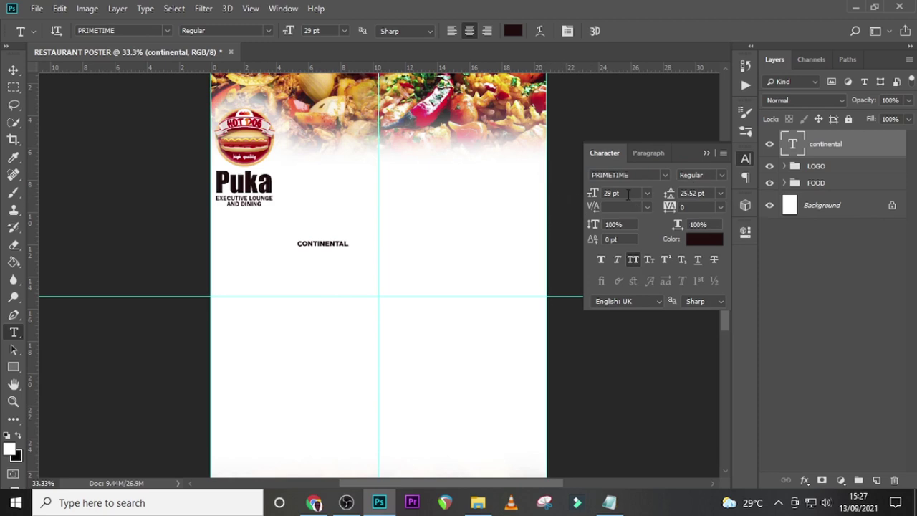
click(583, 193)
text(134)
key(Return)
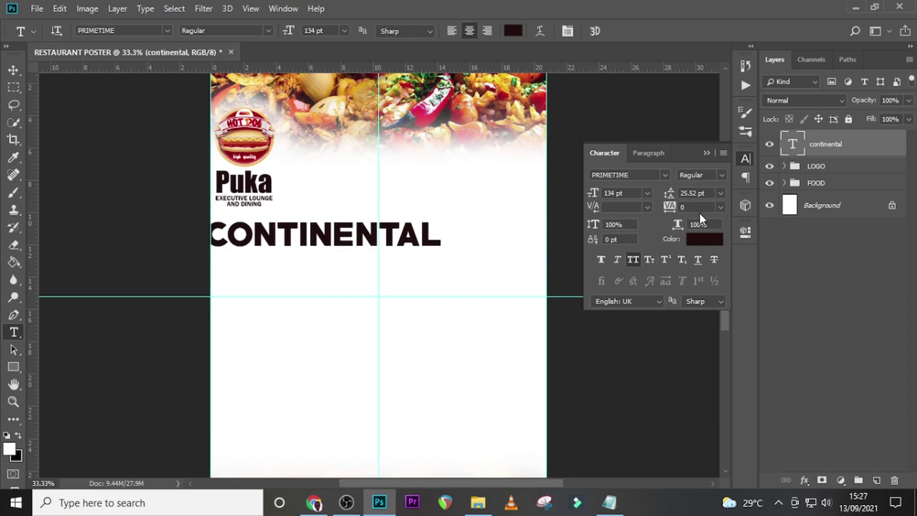
Step: Set the "continental" text color to 1b0606 and move the text right so it clears the poster's left edge
click(669, 205)
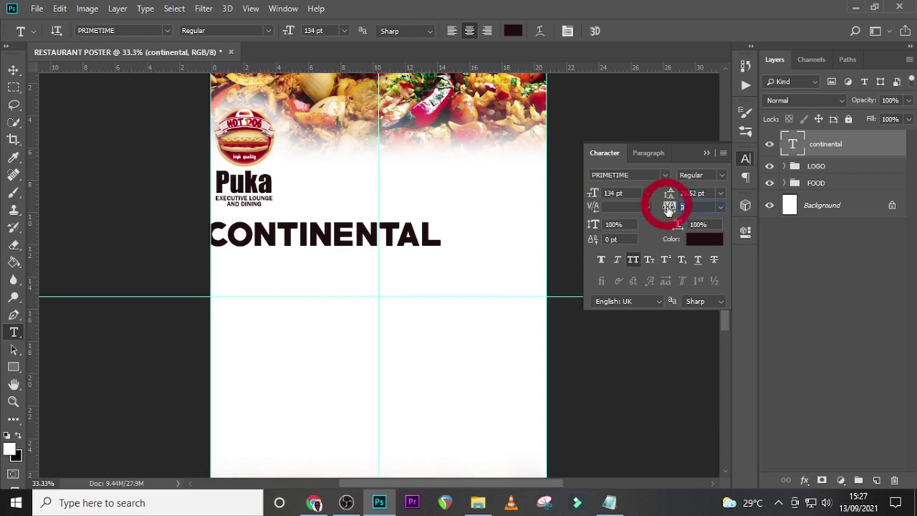
click(705, 240)
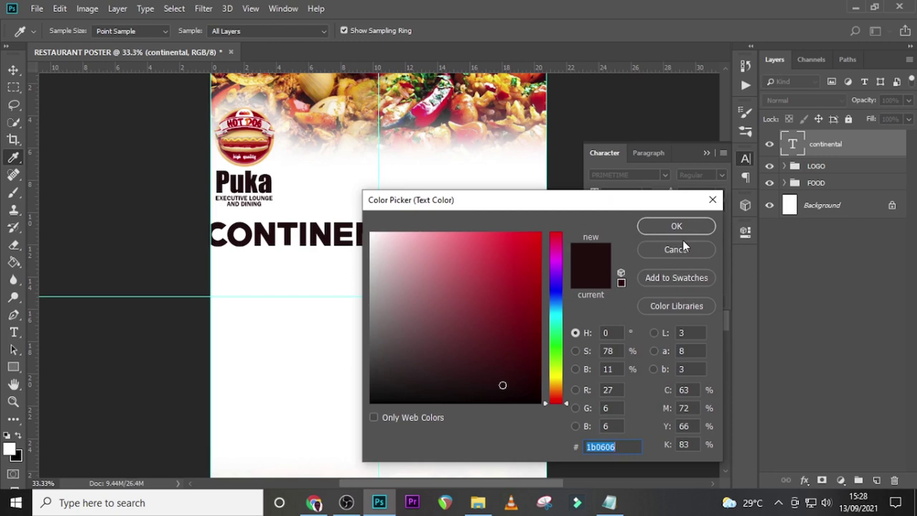
text(1b)
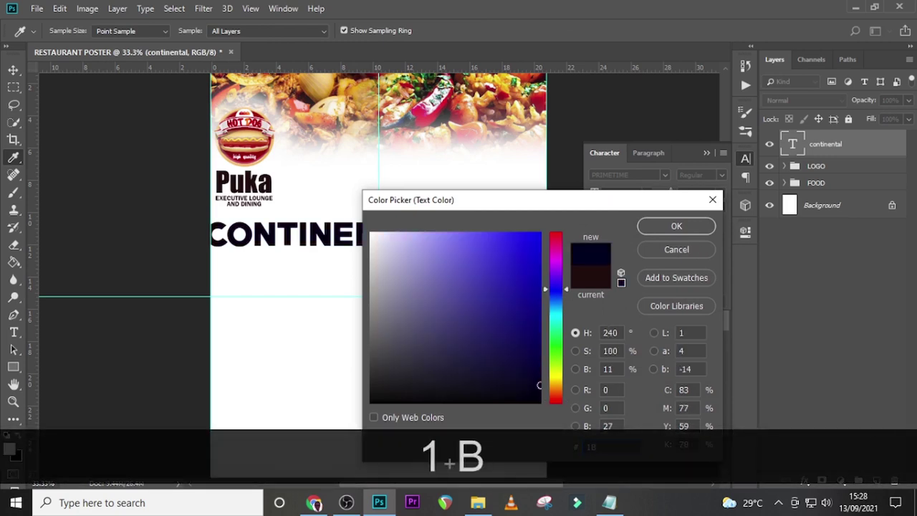
text(0606)
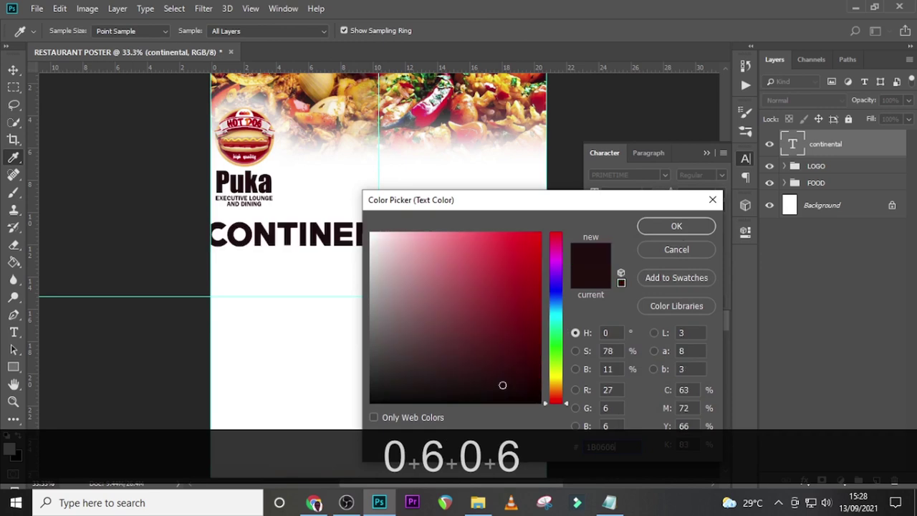
key(Return)
key(v)
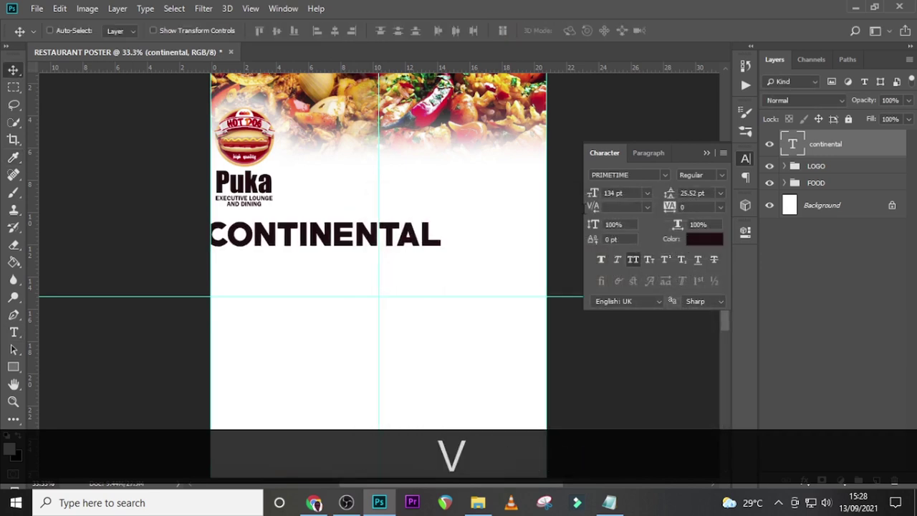
drag(326, 244, 360, 245)
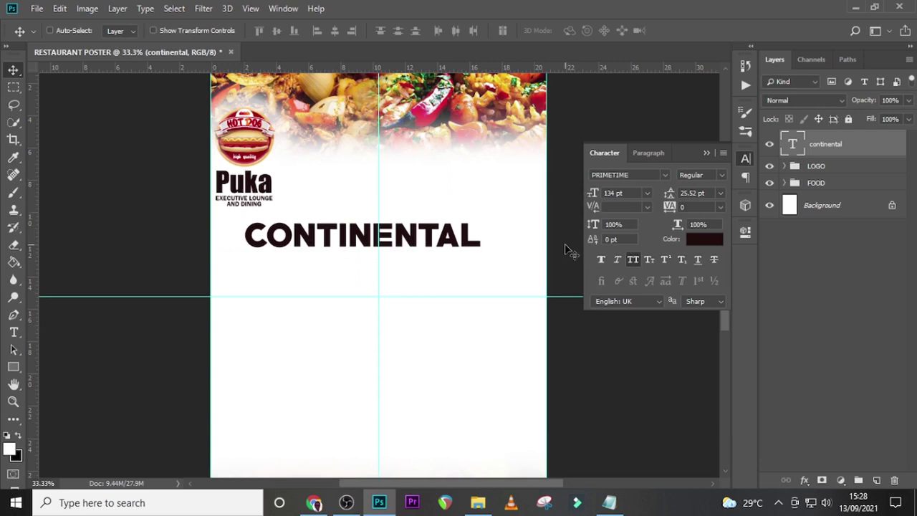
Step: Center the "continental" text on the vertical center guide and add a vertical guide at each end of the word
key(ctrl+t)
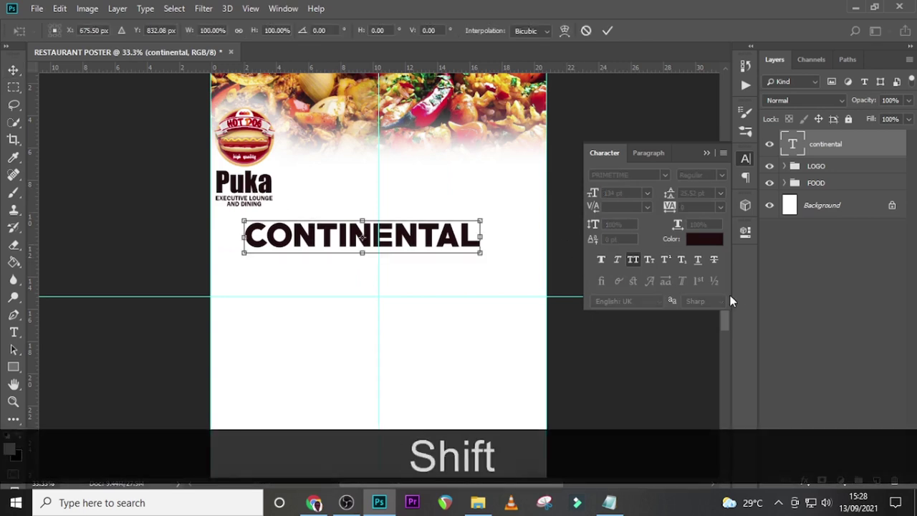
key(shift+Right)
key(shift+Right)
key(shift+Right)
key(shift+Right)
key(shift+Right)
key(shift+Right)
key(Right)
key(Right)
key(Right)
key(Right)
key(Right)
key(Right)
key(Right)
key(Right)
key(Right)
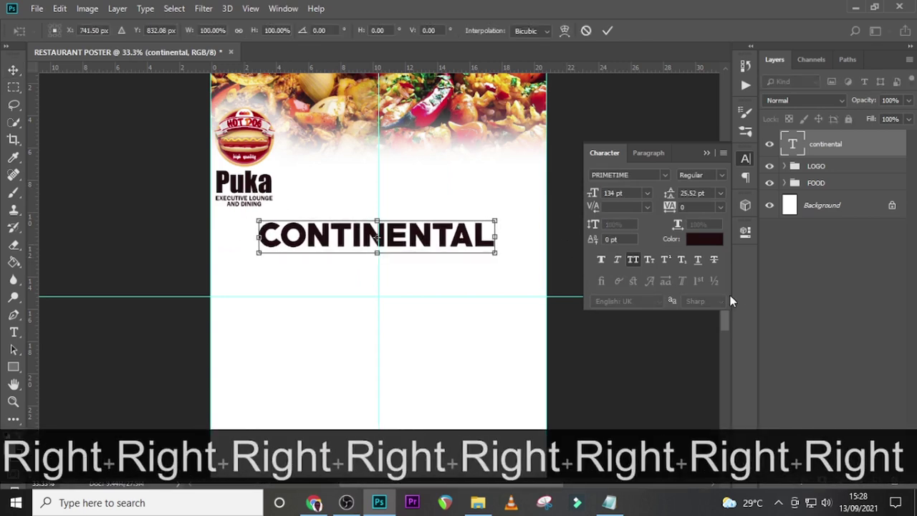
key(Return)
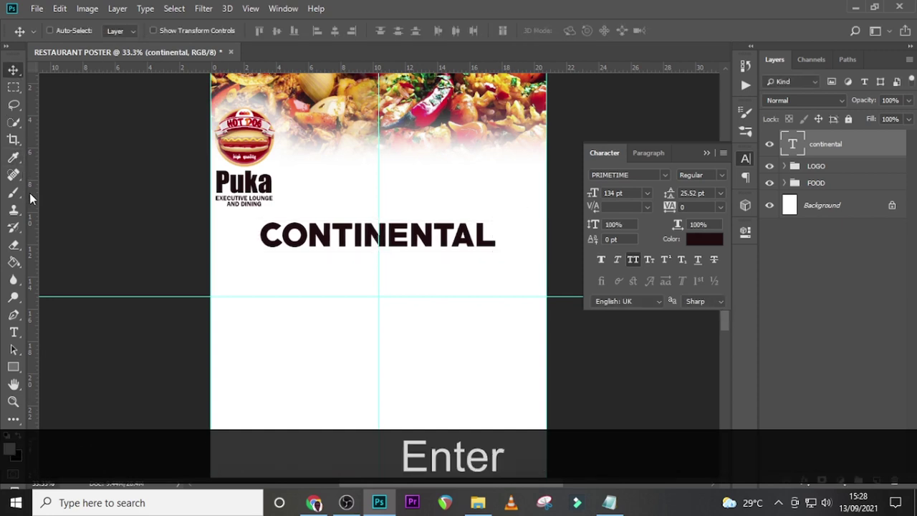
drag(29, 193, 259, 256)
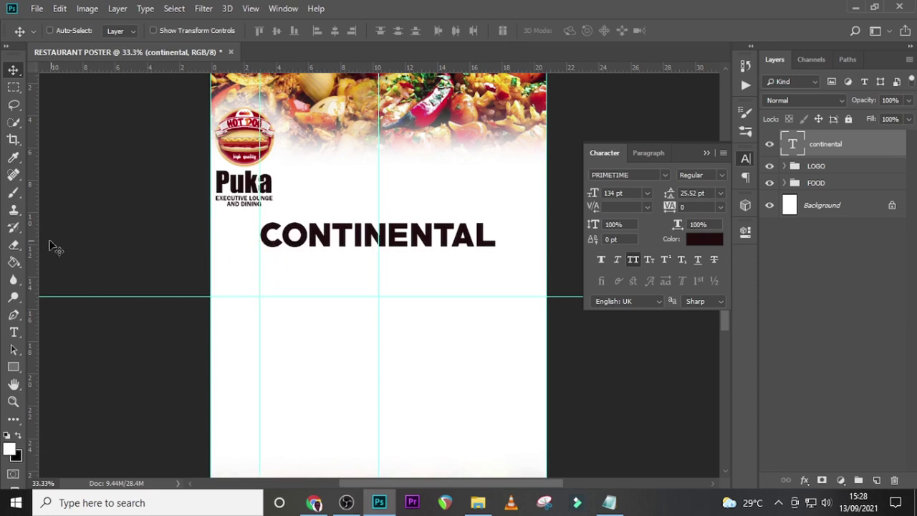
drag(30, 248, 497, 302)
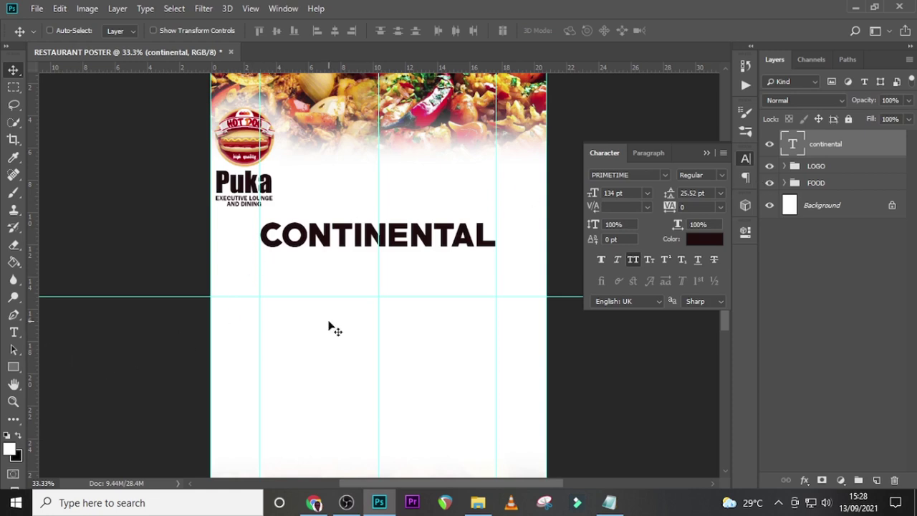
Step: Add "and local dishes" copied from U23.txt as a new text layer below the "continental" text
key(t)
click(306, 275)
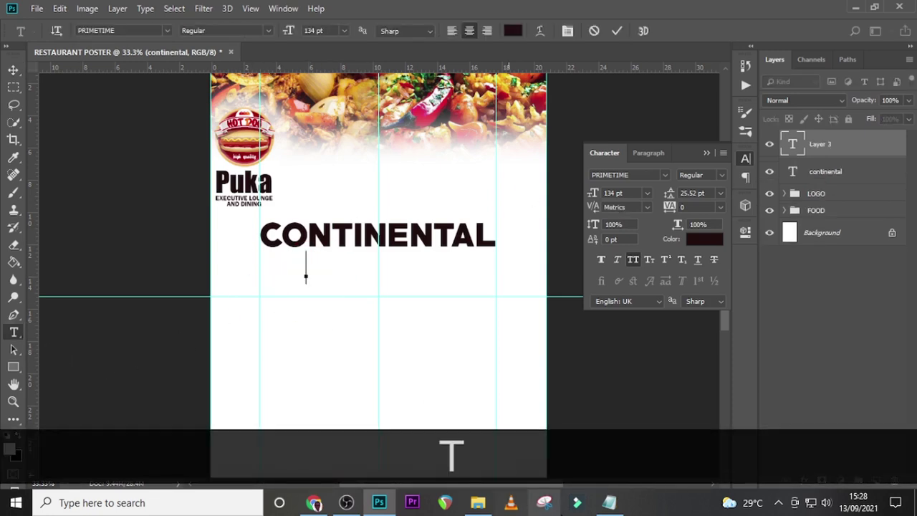
click(608, 502)
drag(387, 250, 283, 250)
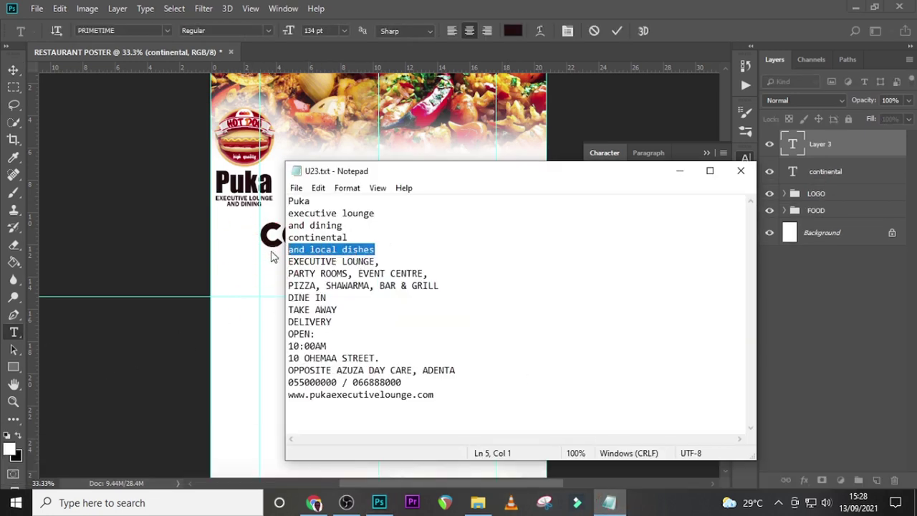
key(ctrl+c)
click(800, 142)
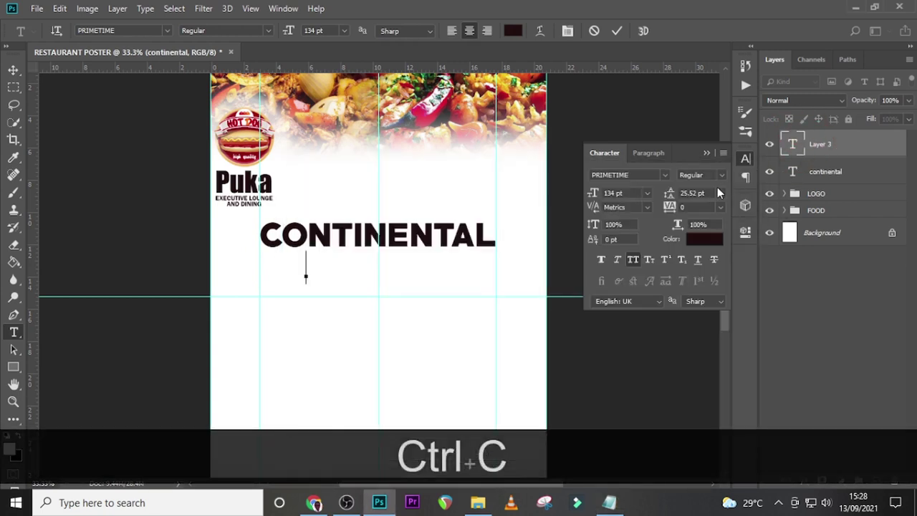
key(ctrl+v)
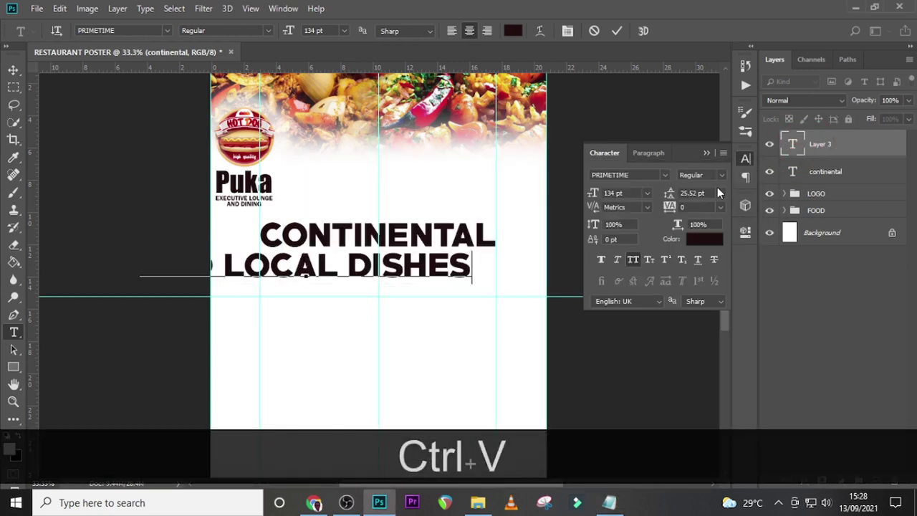
click(793, 146)
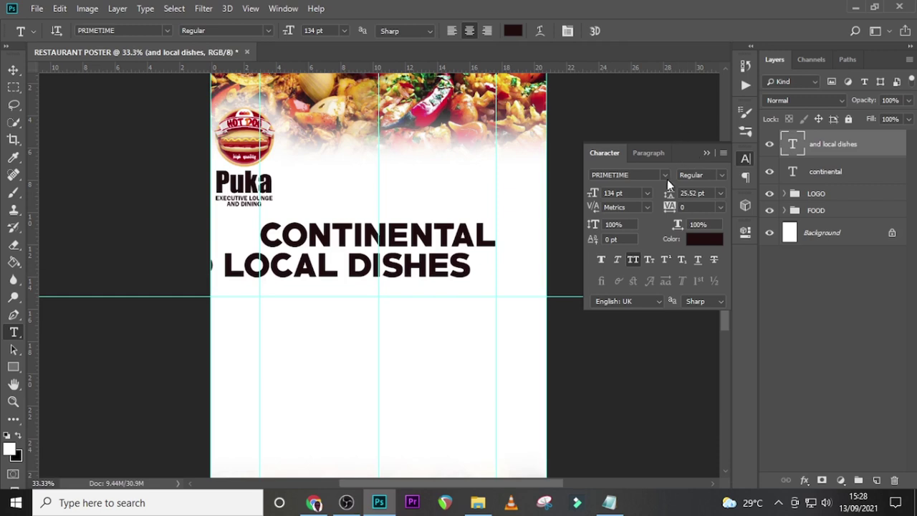
Step: Set the "and local dishes" text to the Proxima Nova font at 98 pt with tracking 80
click(664, 175)
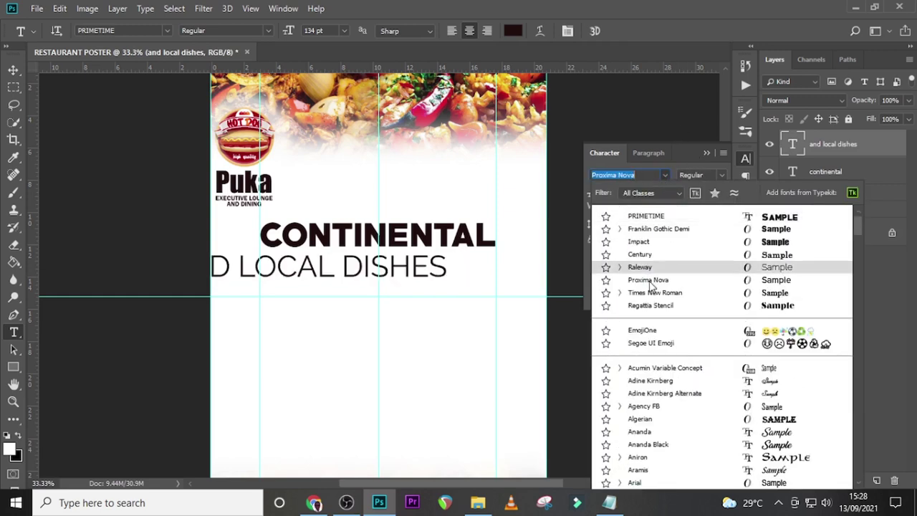
click(648, 280)
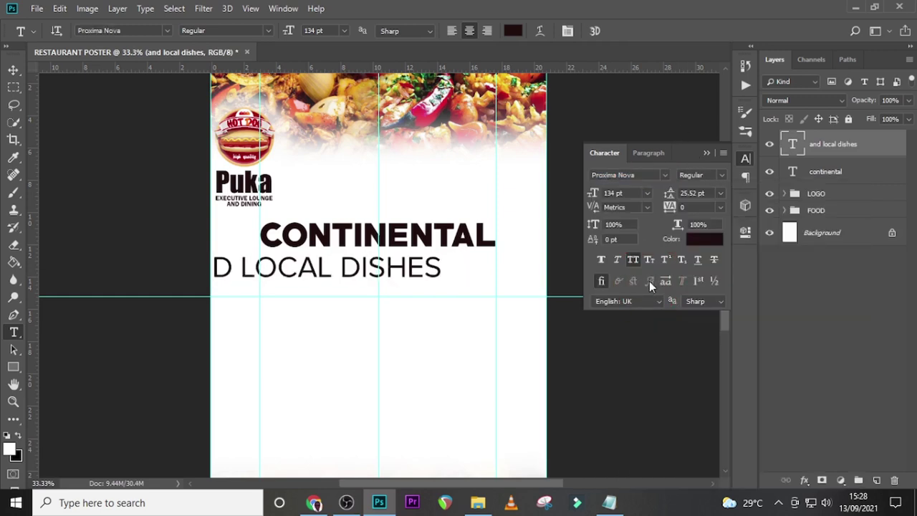
click(623, 193)
text(98)
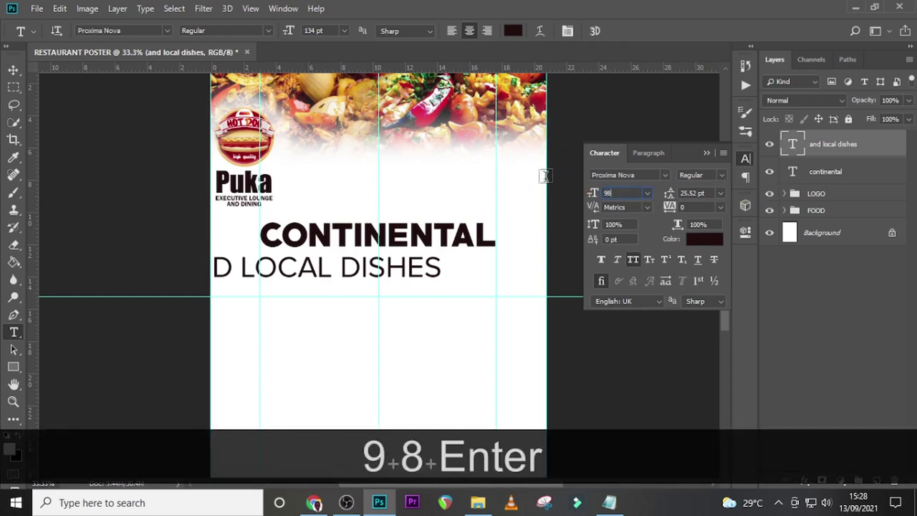
key(Return)
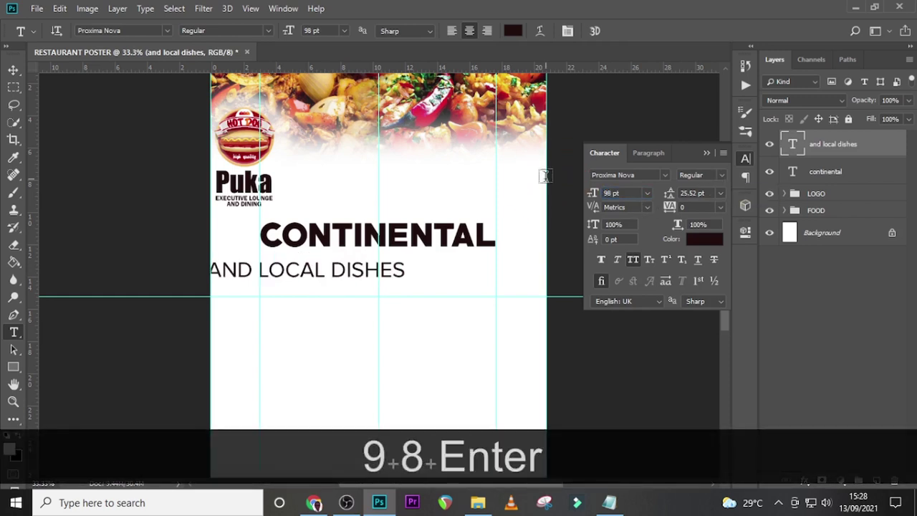
click(674, 207)
text(80)
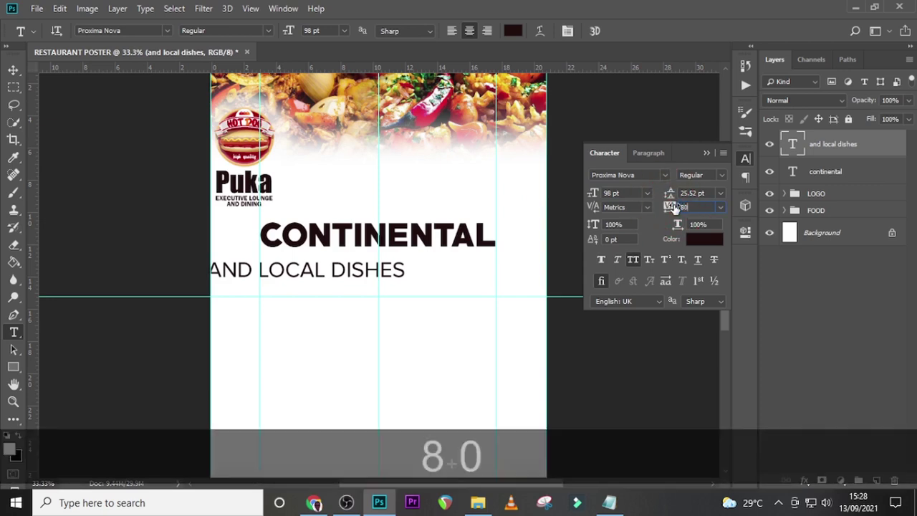
key(Return)
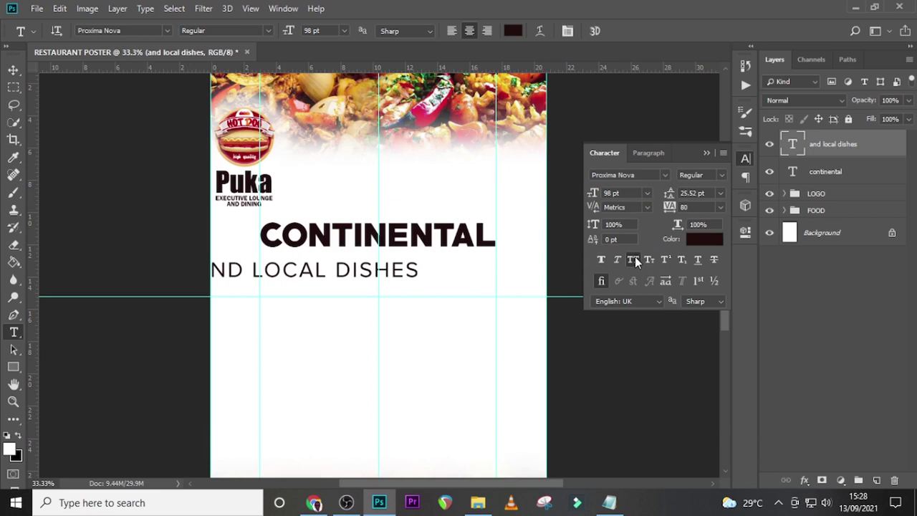
Step: Move the "and local dishes" text directly beneath "continental" and center it on the vertical center guide
key(v)
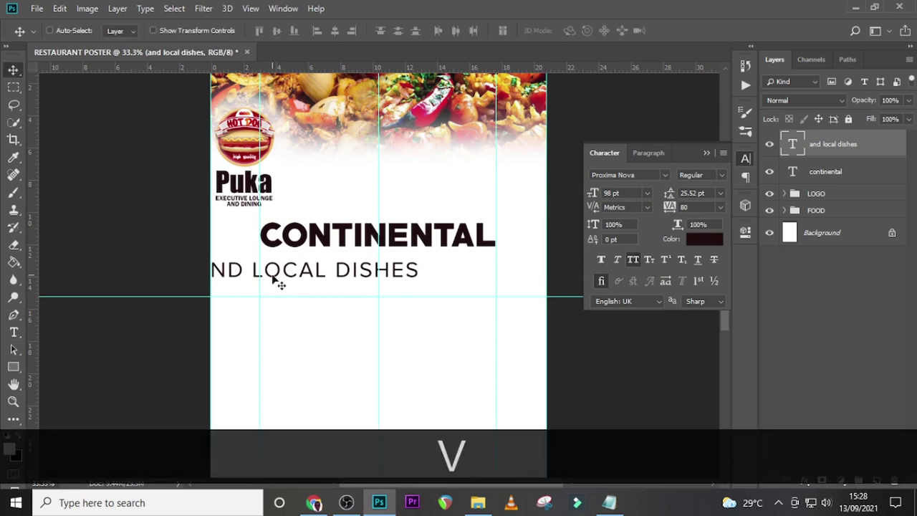
drag(276, 281, 343, 271)
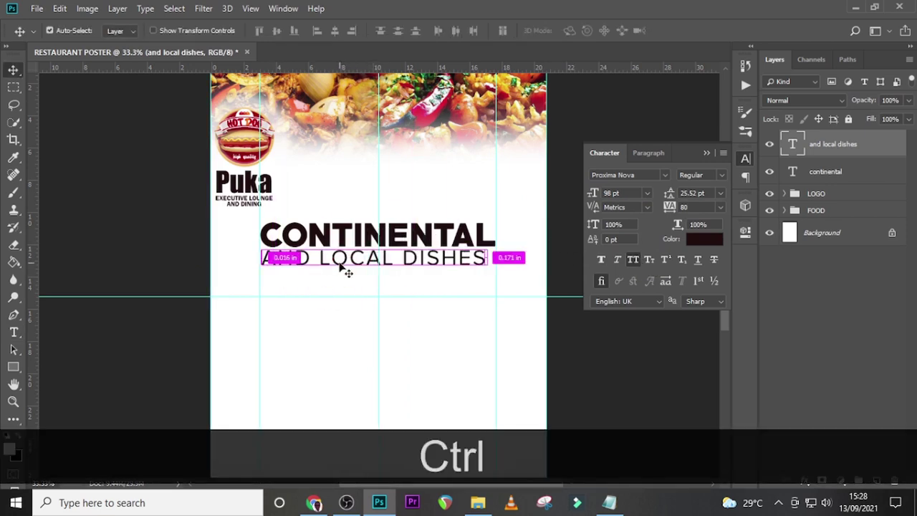
key(ctrl+t)
key(ctrl+equal)
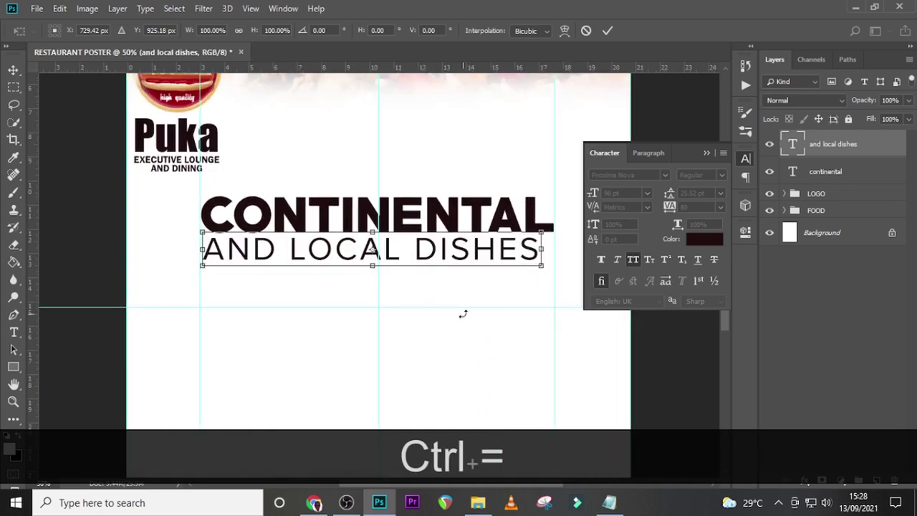
key(Right)
key(Right)
key(Right)
key(Right)
key(Right)
key(Right)
key(Right)
key(Right)
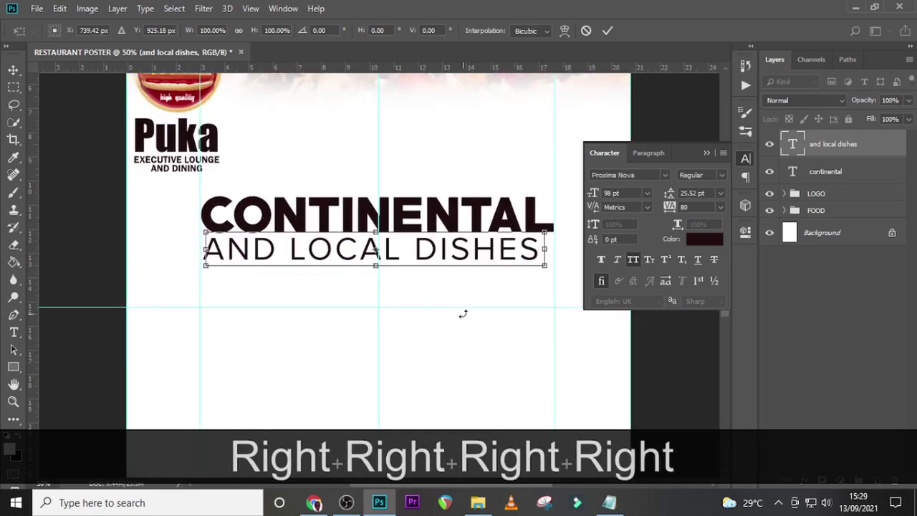
key(Down)
key(Left)
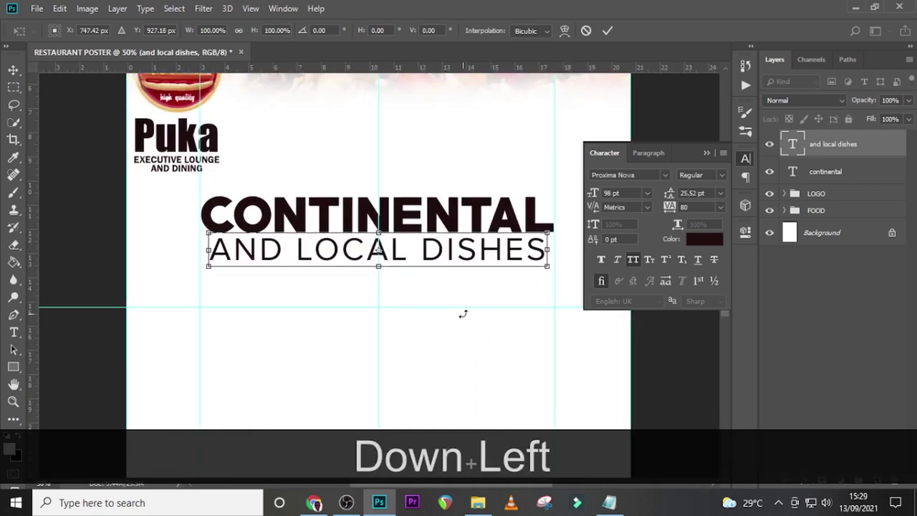
key(Right)
key(Down)
key(Down)
key(Return)
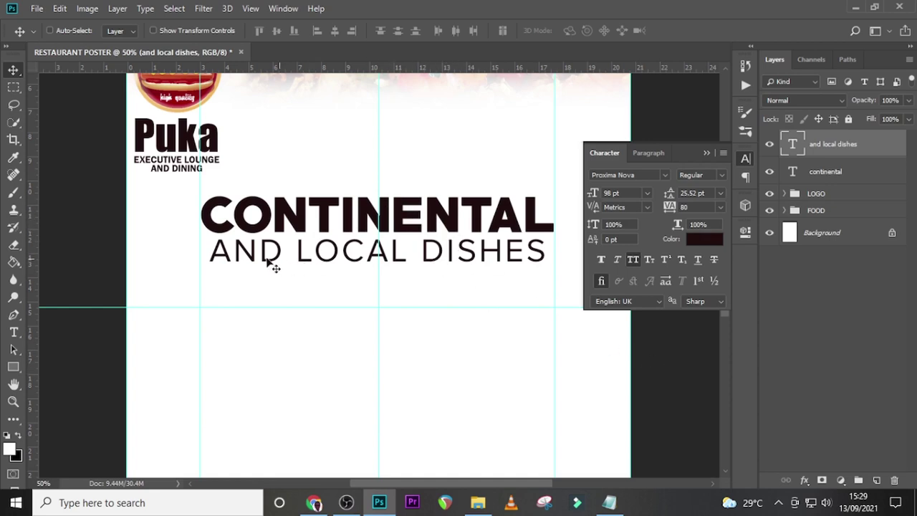
Step: Nudge the "and local dishes" text slightly down to widen the gap under "continental"
key(ctrl)
key(ctrl+t)
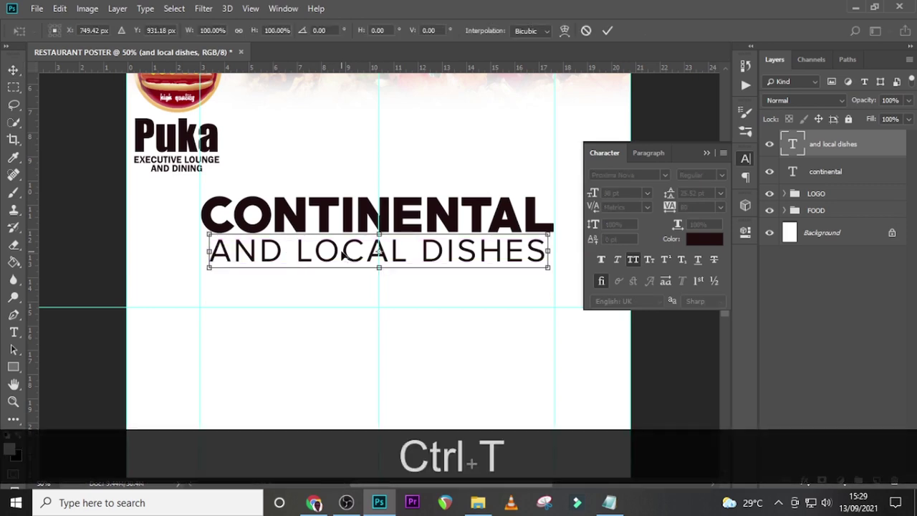
key(Down)
key(Down)
key(Return)
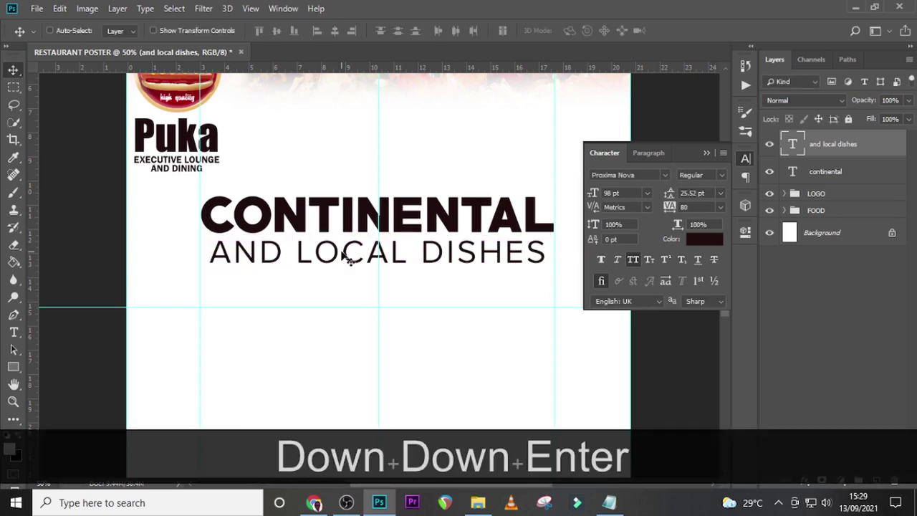
key(Down)
key(Down)
key(Down)
Step: Draw a rectangle about 1057 × 103 px over "and local dishes" between the outer guides, filled with the dark color sampled from "continental"
click(12, 368)
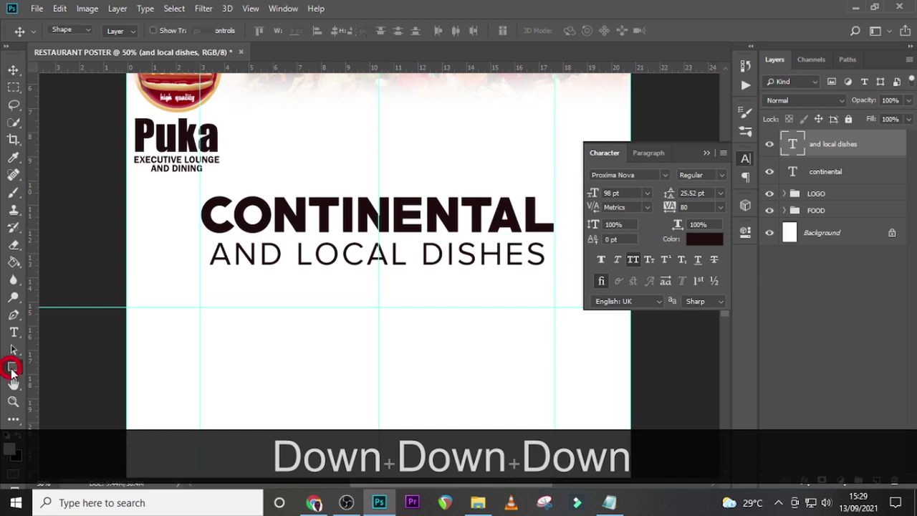
drag(200, 238, 551, 272)
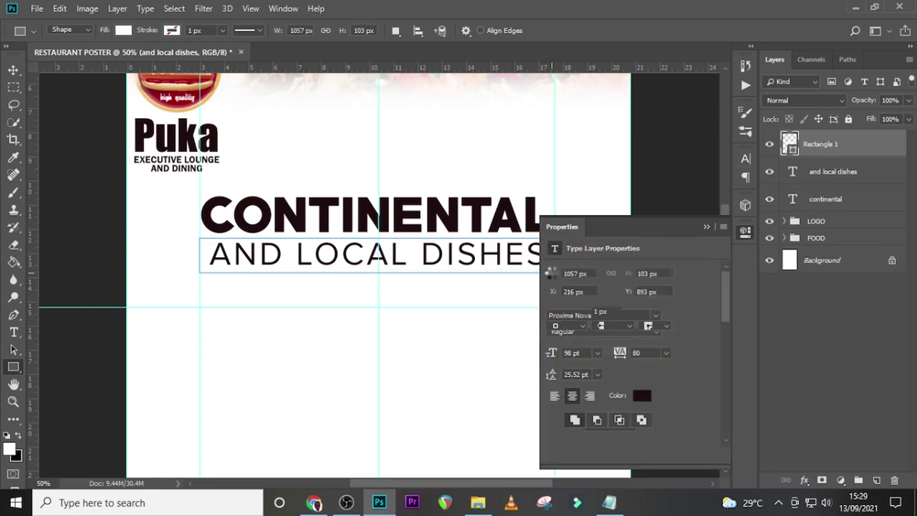
click(706, 227)
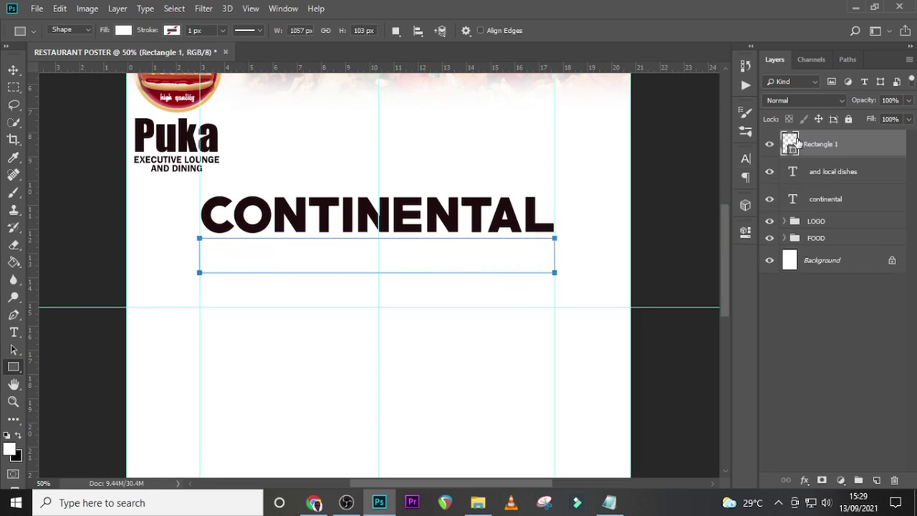
double_click(789, 143)
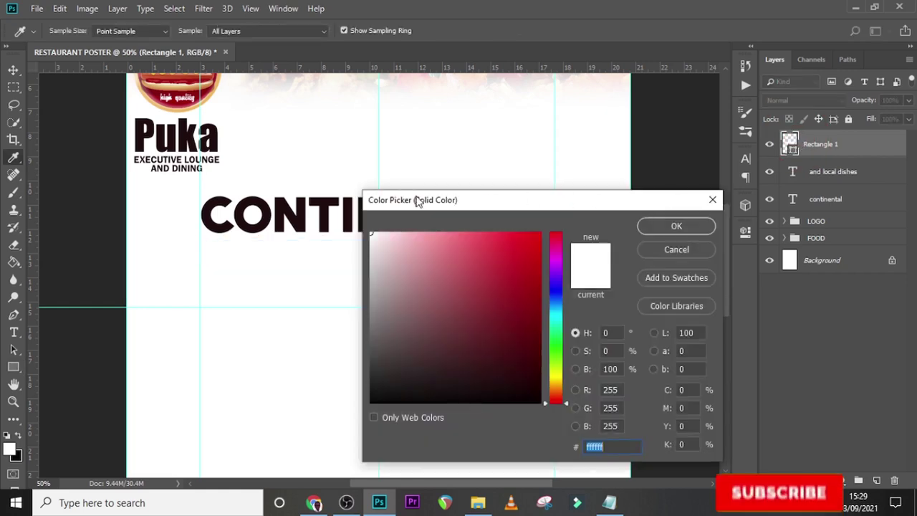
click(328, 208)
click(673, 227)
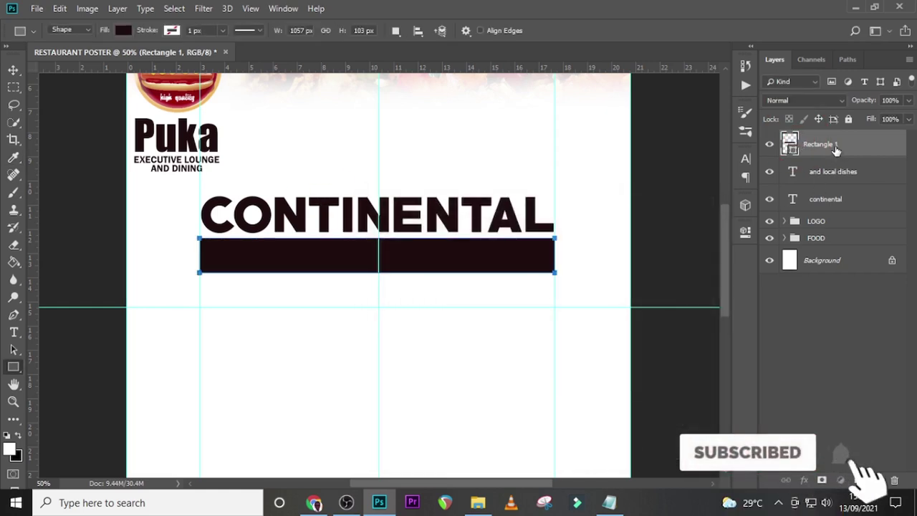
Step: Move the rectangle layer below the "and local dishes" layer and set that text's color to white
drag(831, 147, 834, 175)
click(825, 145)
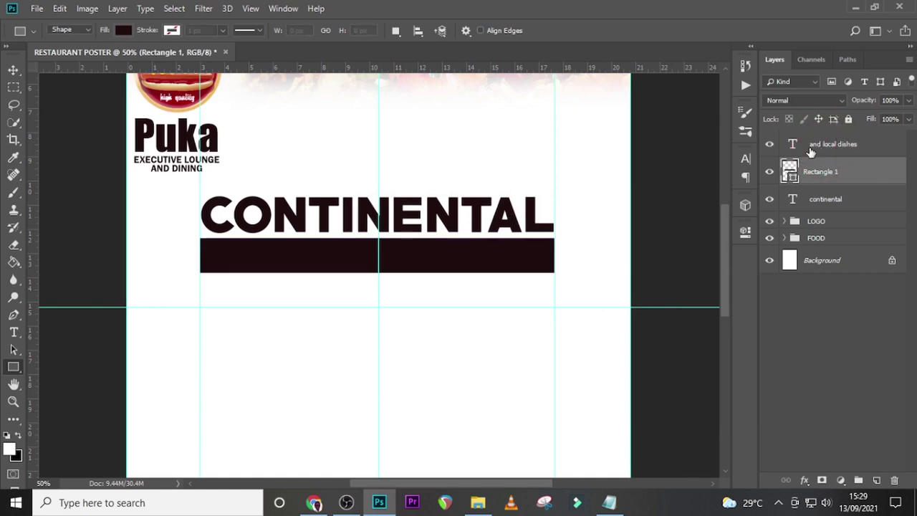
click(747, 158)
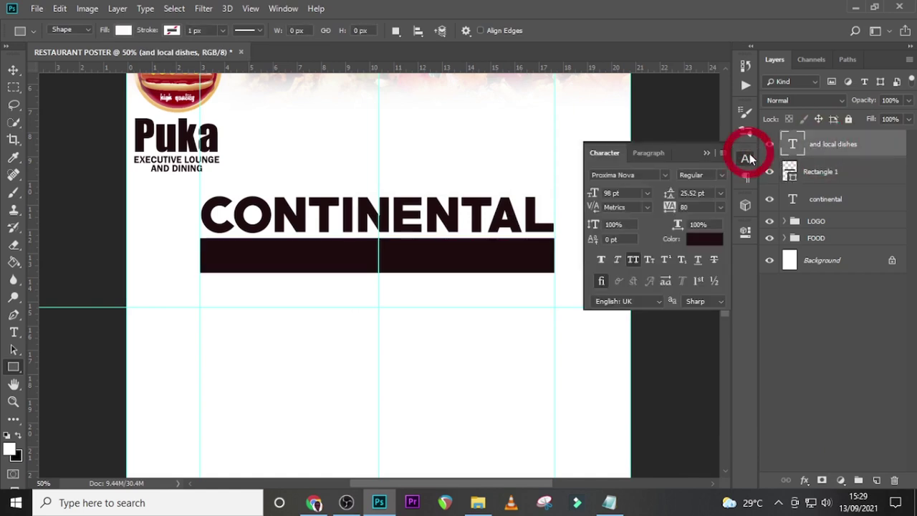
click(703, 233)
click(457, 126)
click(676, 225)
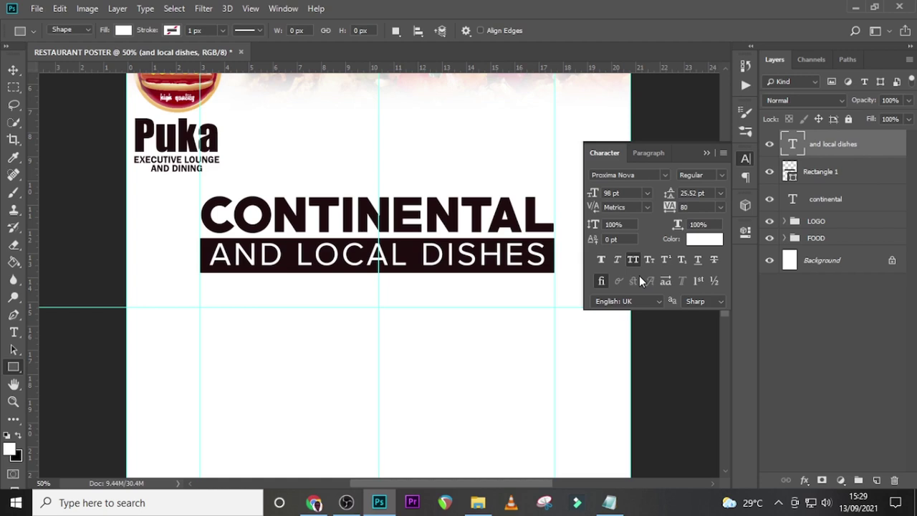
Step: Nudge the "and local dishes" text down to center it vertically within the dark rectangle
key(ctrl+equal)
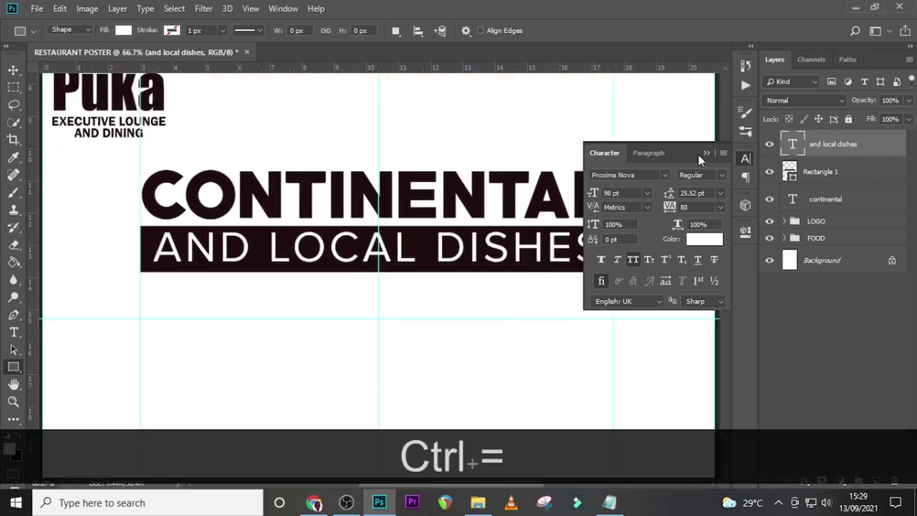
click(703, 152)
key(Down)
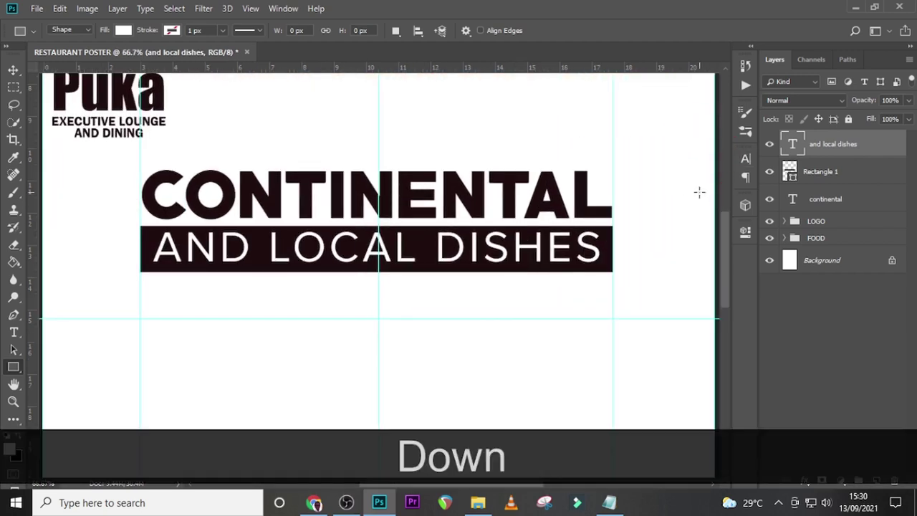
key(Down)
key(v)
key(Down)
key(Down)
key(Down)
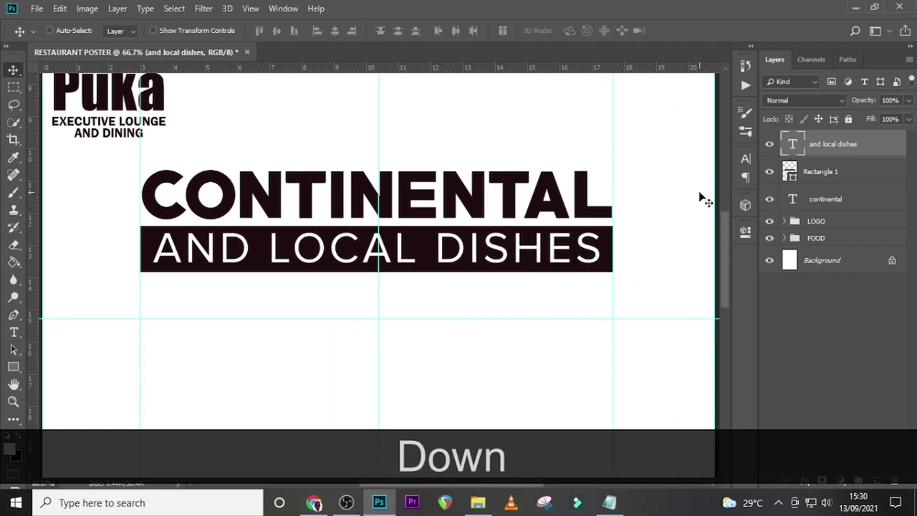
Step: Nudge the "and local dishes" text one more pixel down inside the dark rectangle
key(Down)
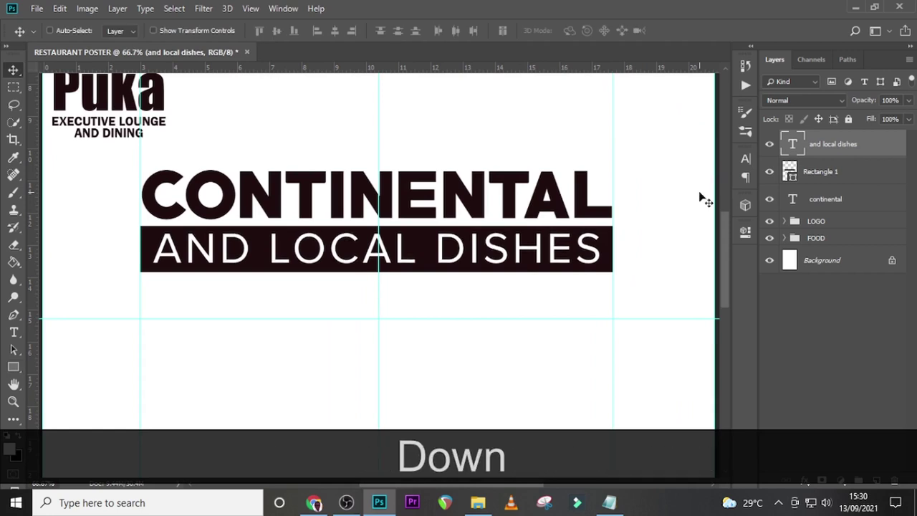
key(ctrl+0)
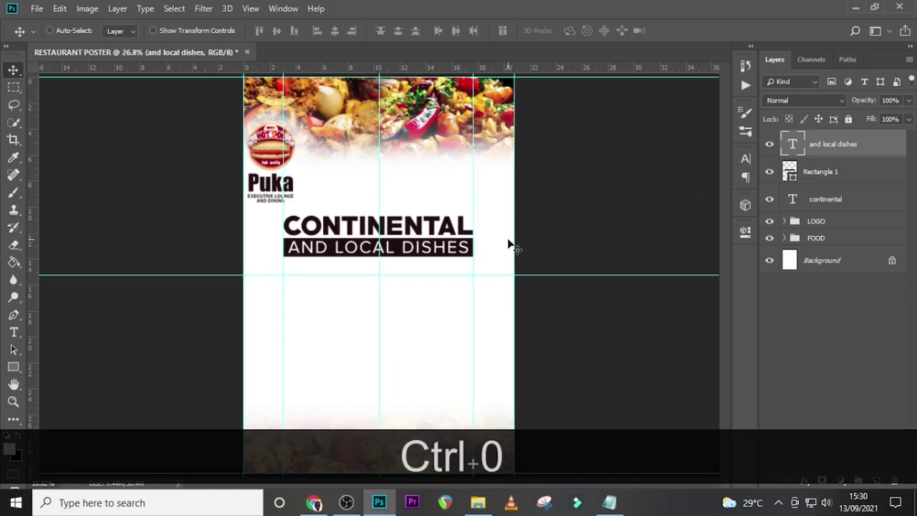
Step: Add a text layer below the headline with the three lines from "EXECUTIVE LOUNGE," to "BAR & GRILL" copied from U23.txt
key(t)
click(304, 288)
click(609, 502)
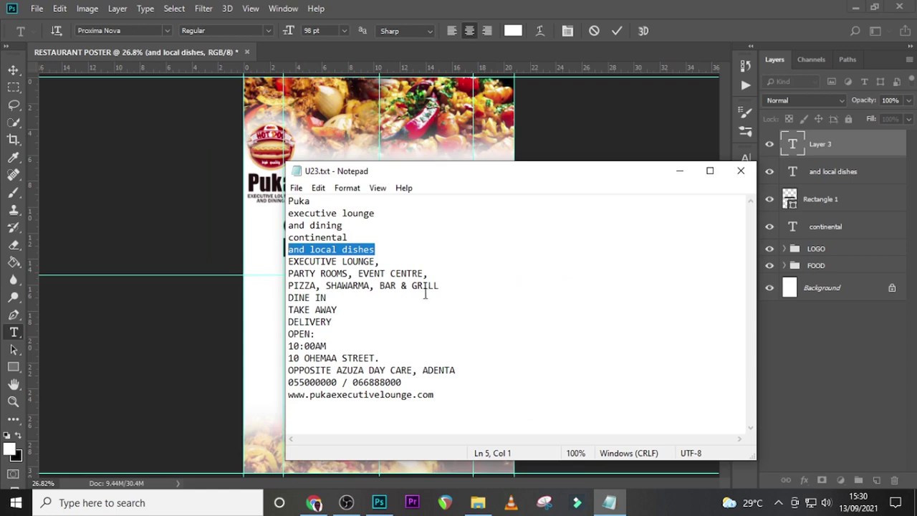
drag(450, 287, 288, 261)
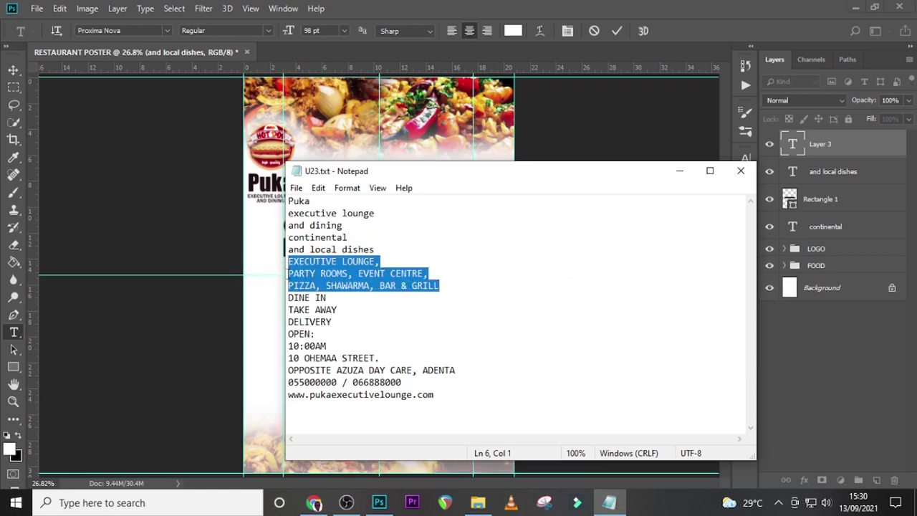
key(ctrl+c)
click(823, 143)
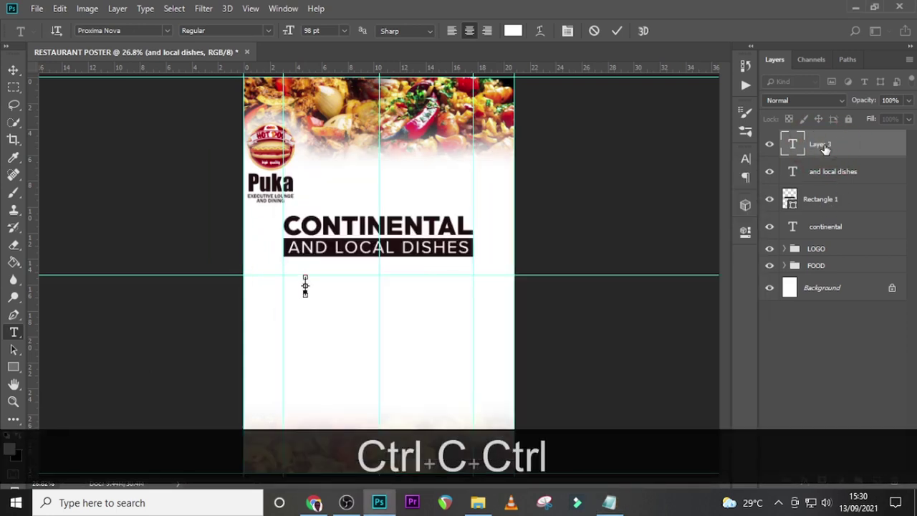
key(ctrl+v)
click(793, 141)
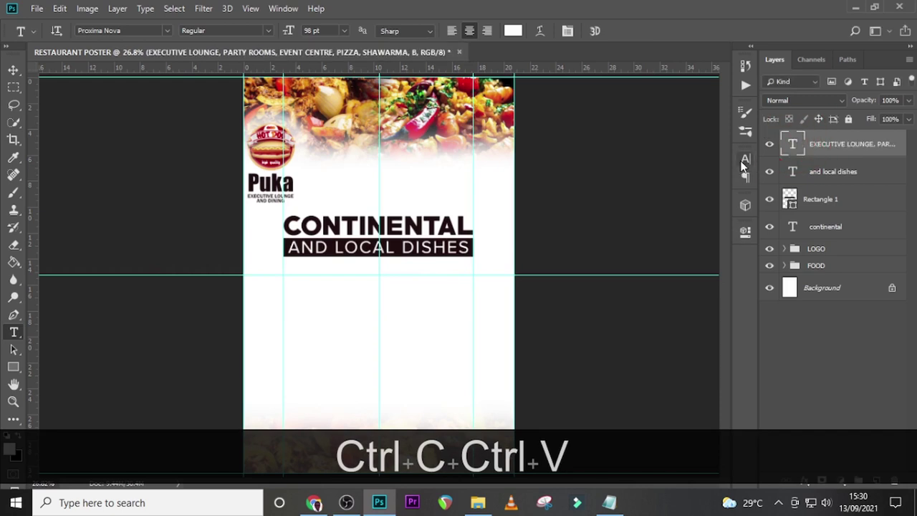
Step: Color the three-line text with the dark color sampled from the headline rectangle and move it toward the poster's horizontal center
click(746, 159)
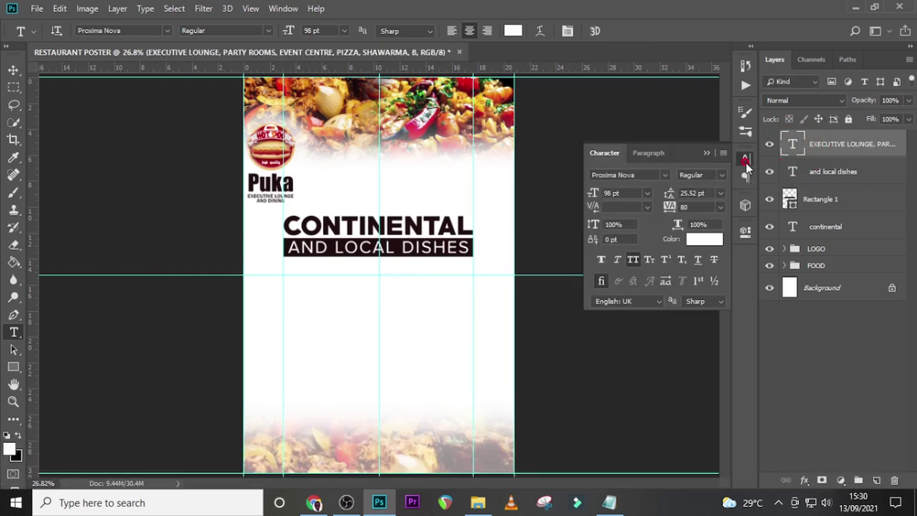
click(709, 240)
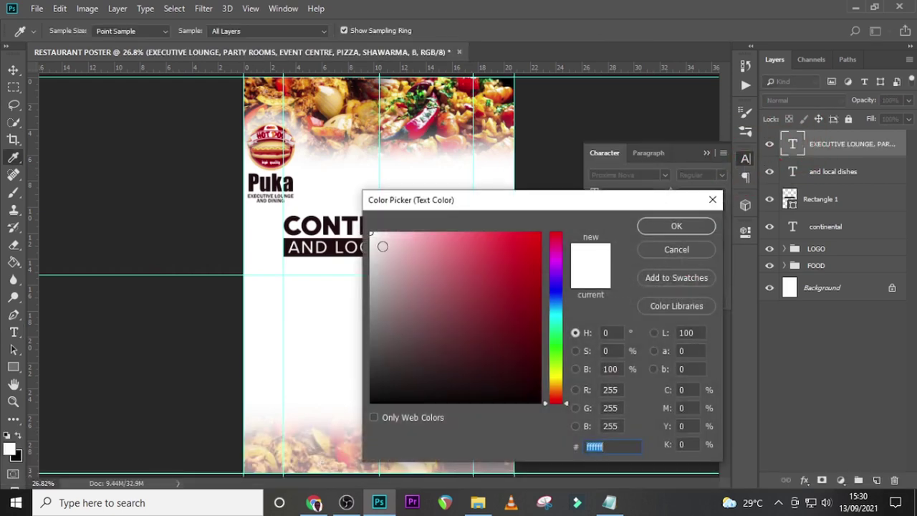
click(330, 247)
click(666, 226)
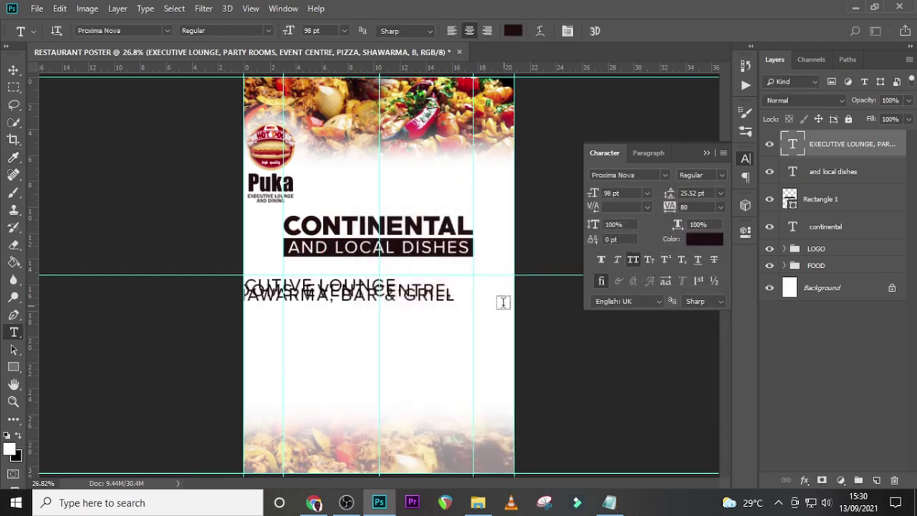
key(v)
drag(331, 295, 385, 302)
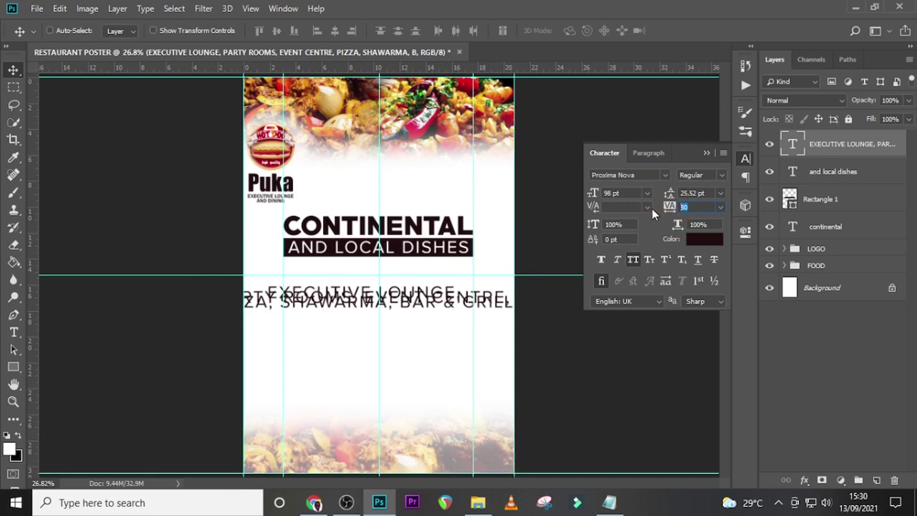
Step: Set the three-line text's tracking to 0 and its font to Raleway Bold
text(0)
key(Return)
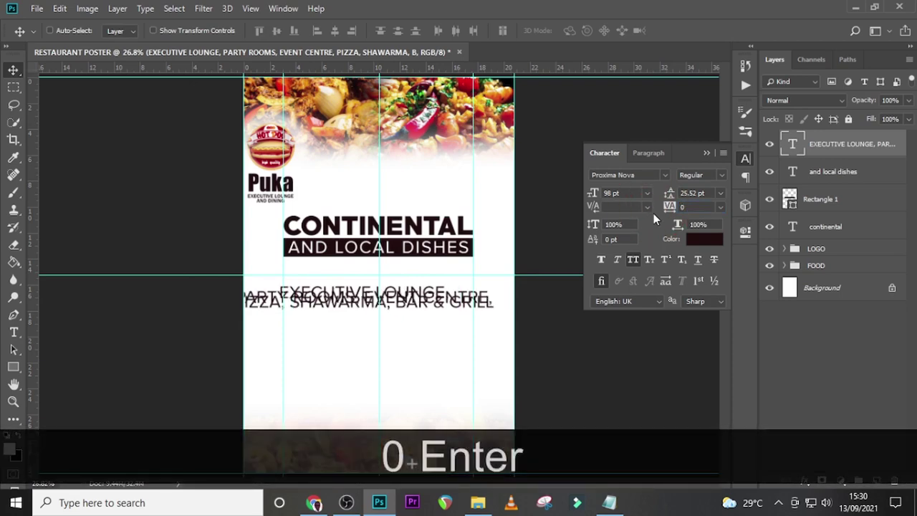
click(665, 175)
click(644, 280)
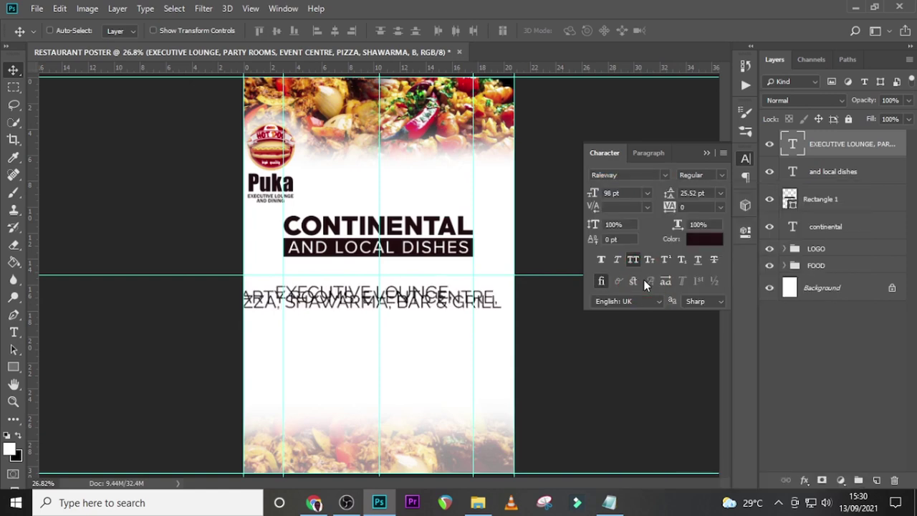
click(724, 175)
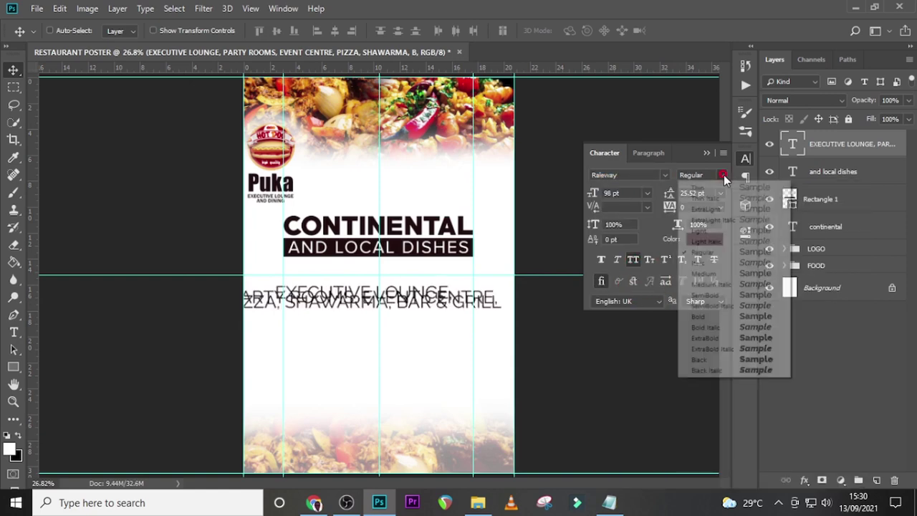
click(699, 318)
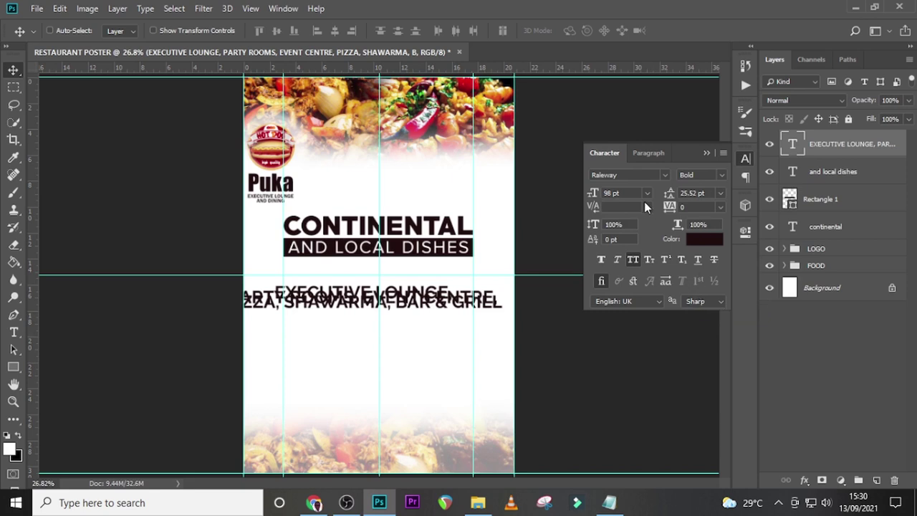
Step: Set the three-line text's size to 73 pt and its leading to 100.59 pt
click(609, 192)
text(73)
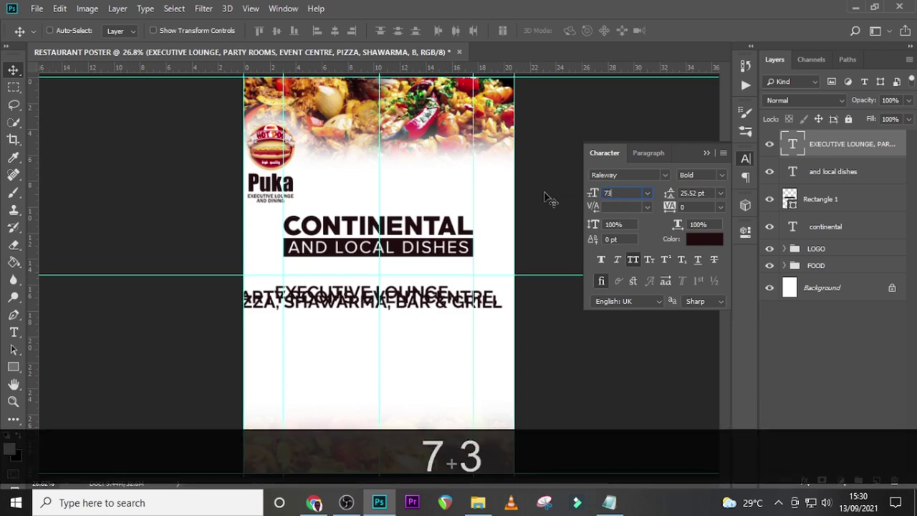
key(Return)
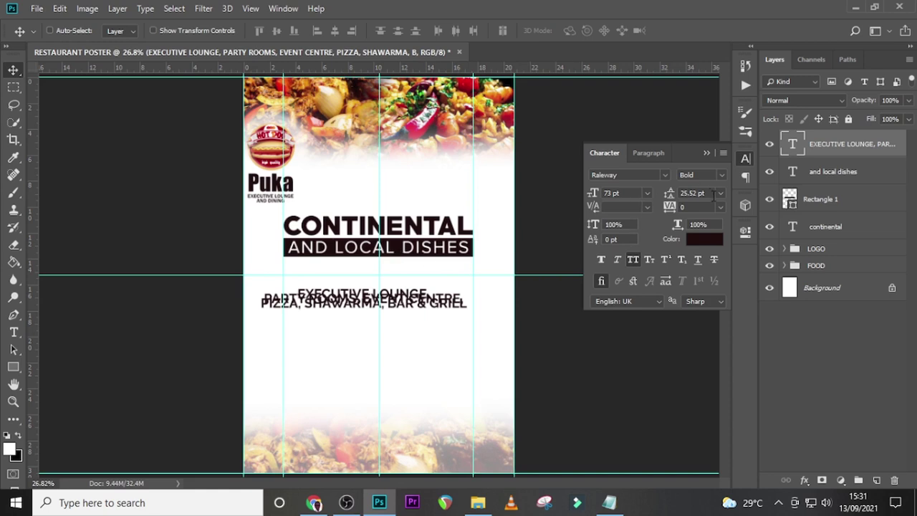
drag(701, 192, 656, 190)
text(100)
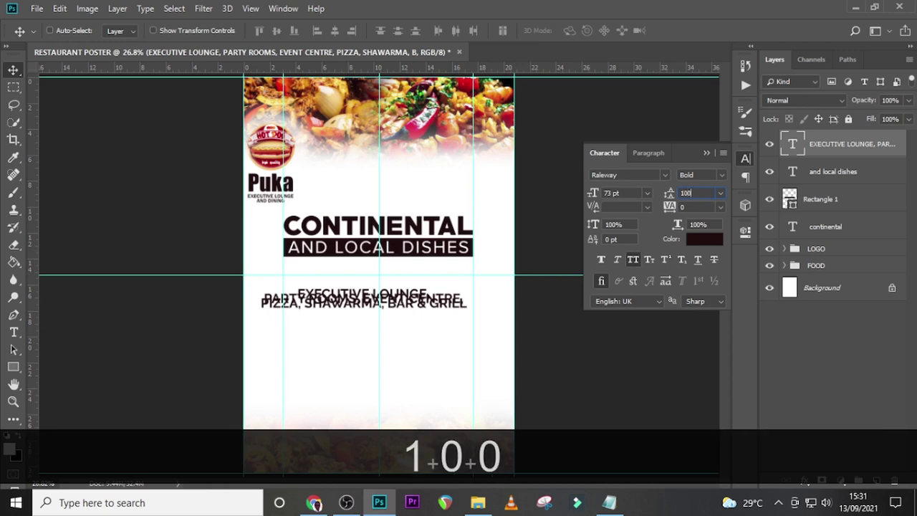
text(.)
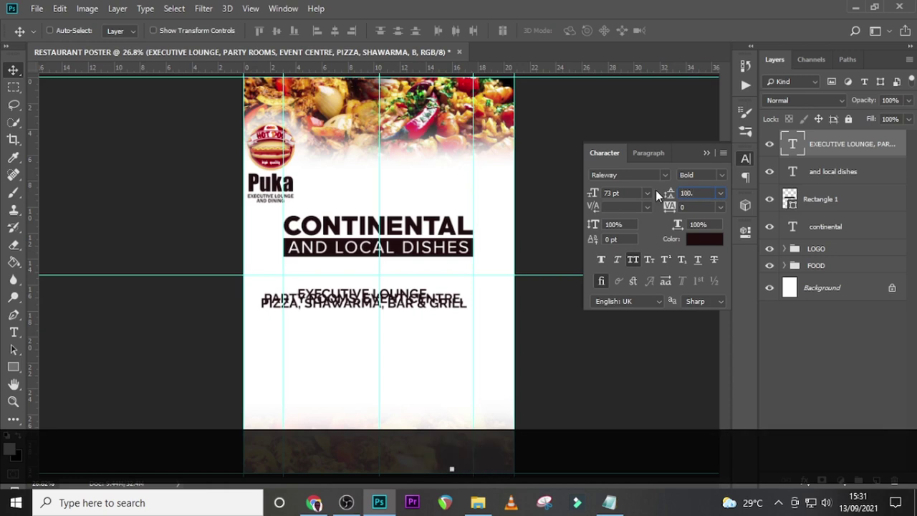
text(59)
key(Return)
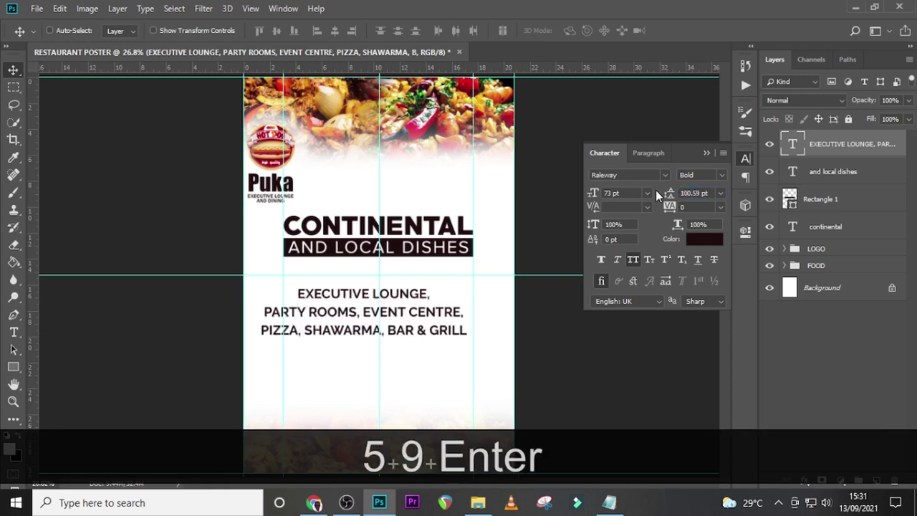
Step: Move the three-line text to about X 746.7 px, Y 1204.2 px, centered on the middle guide beneath the dark rectangle
key(v)
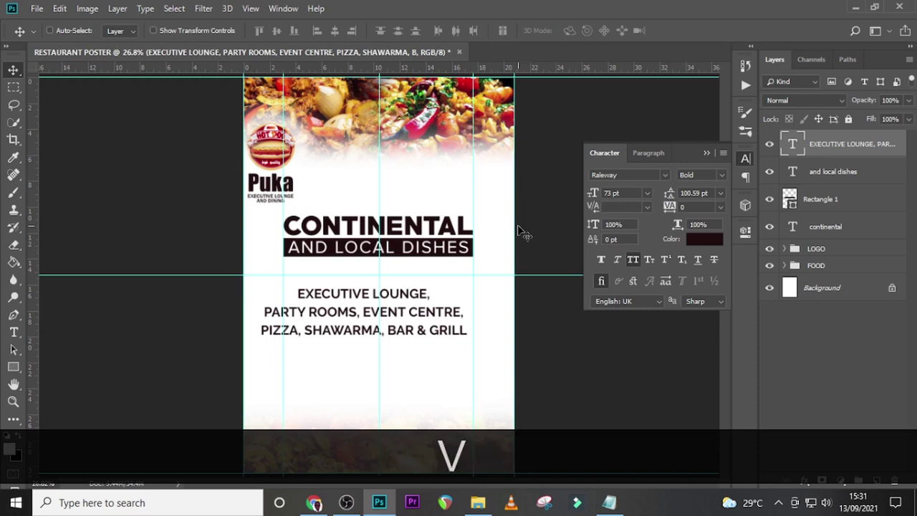
key(ctrl+t)
key(shift+Right)
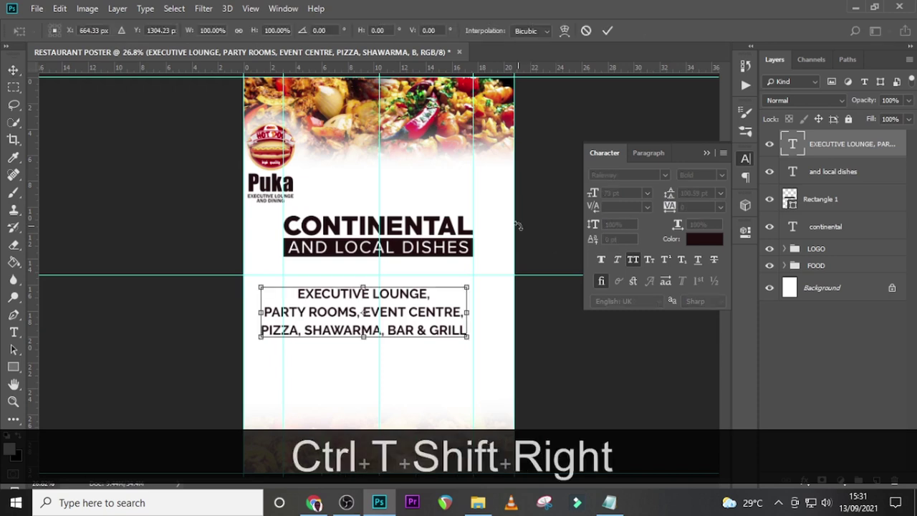
key(shift+Right)
key(shift+Right)
key(shift+Right)
key(shift+Right)
key(shift+Right)
key(shift+Right)
key(shift+Right)
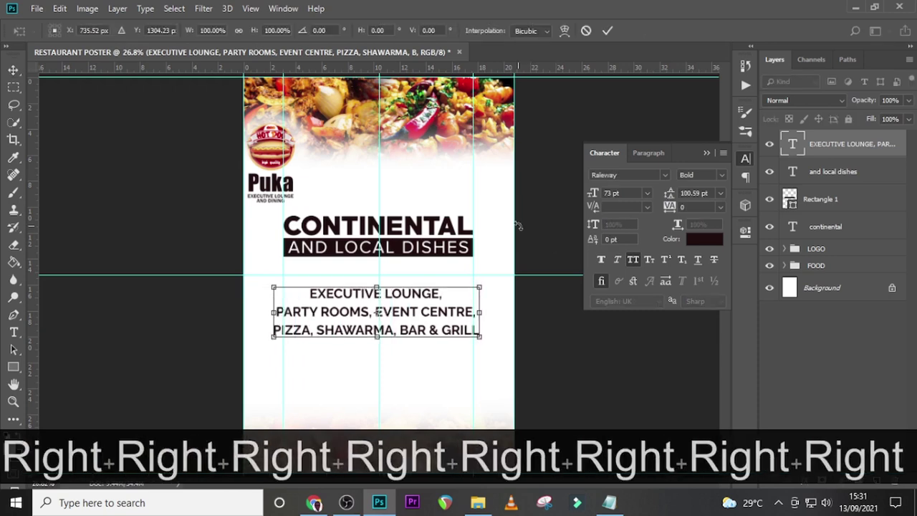
key(shift+Right)
key(shift+Up)
key(shift+Up)
key(shift+Up)
key(shift+Up)
key(shift+Up)
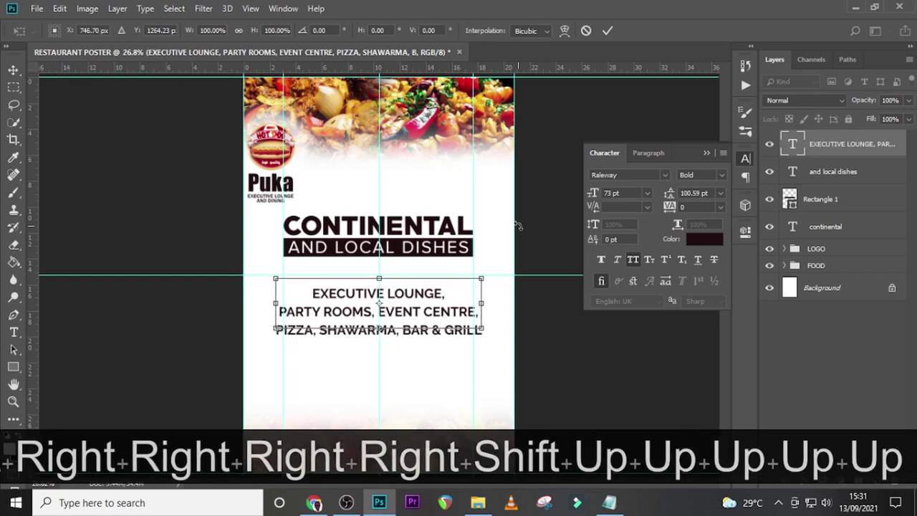
key(shift+Up)
key(shift+Up)
key(shift+Up)
key(shift+Up)
key(shift+Up)
key(shift+Up)
key(Return)
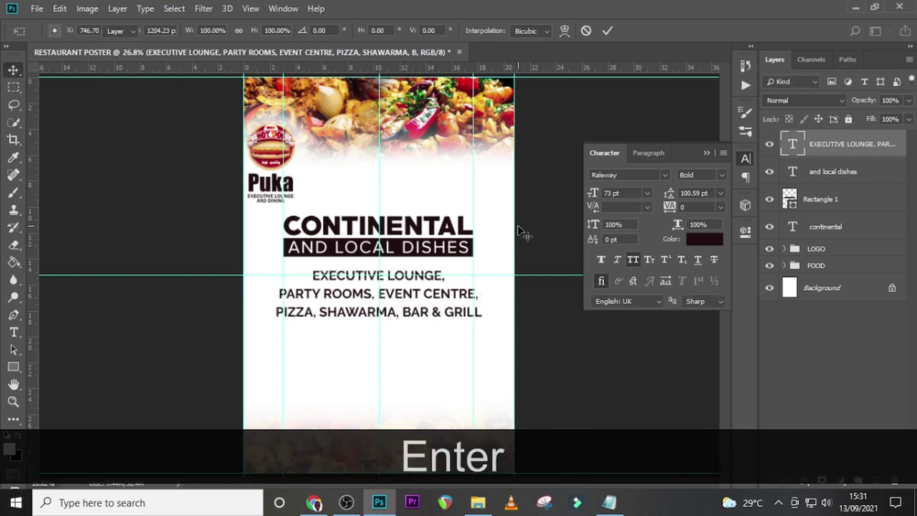
Step: Fine-tune the three-line text's vertical position to balance its gap below the dark rectangle
key(Up)
key(Up)
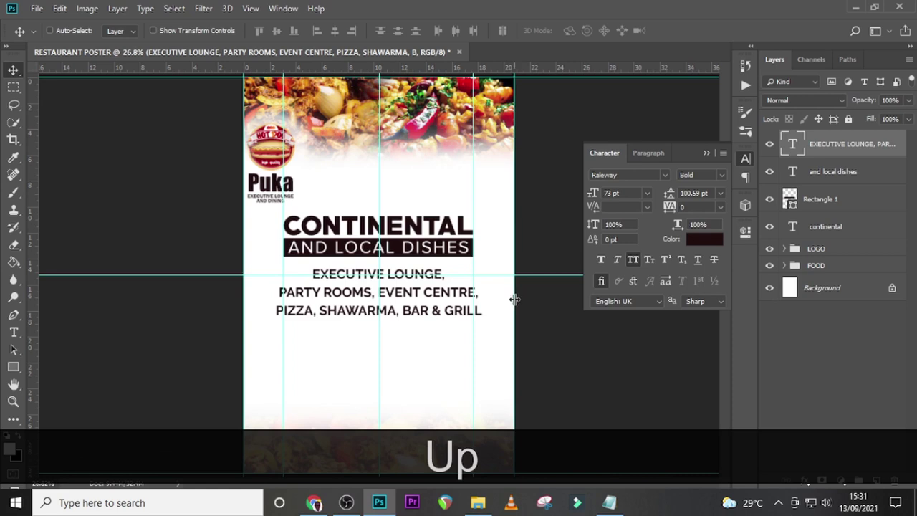
key(ctrl+equal)
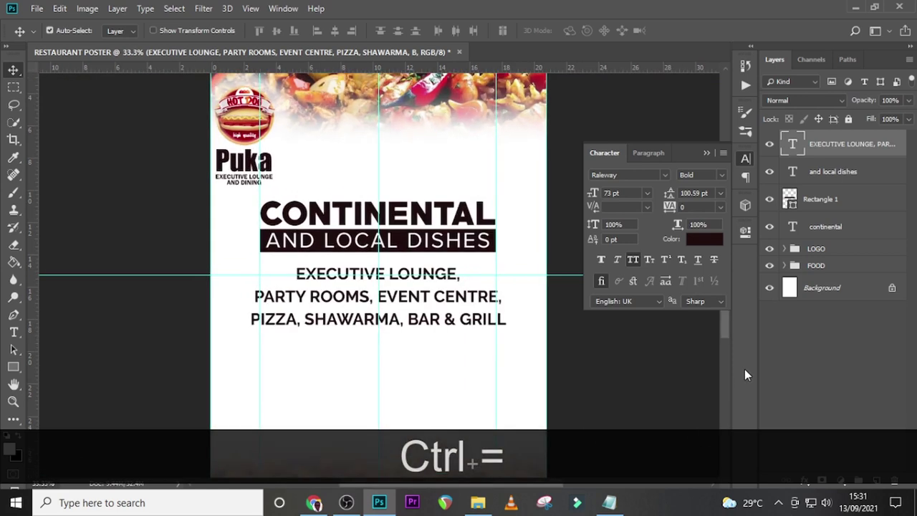
key(Down)
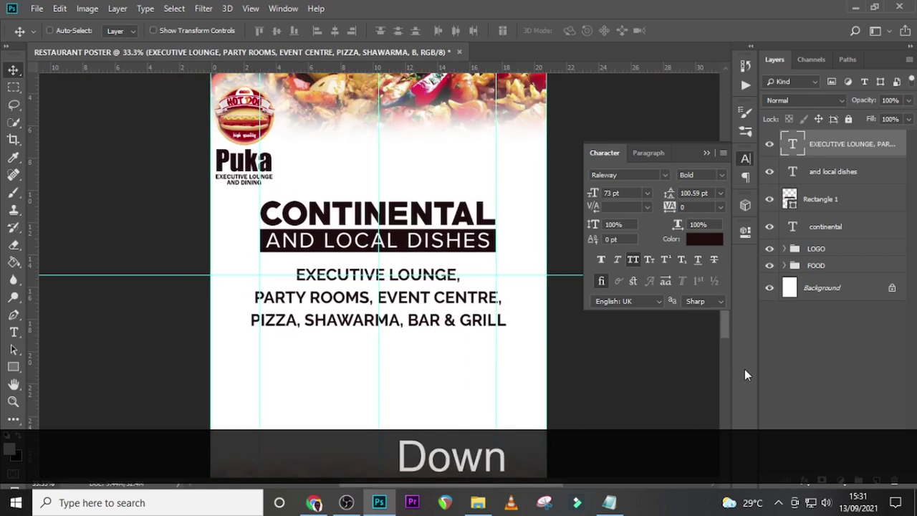
key(Up)
key(Up)
key(Up)
key(Up)
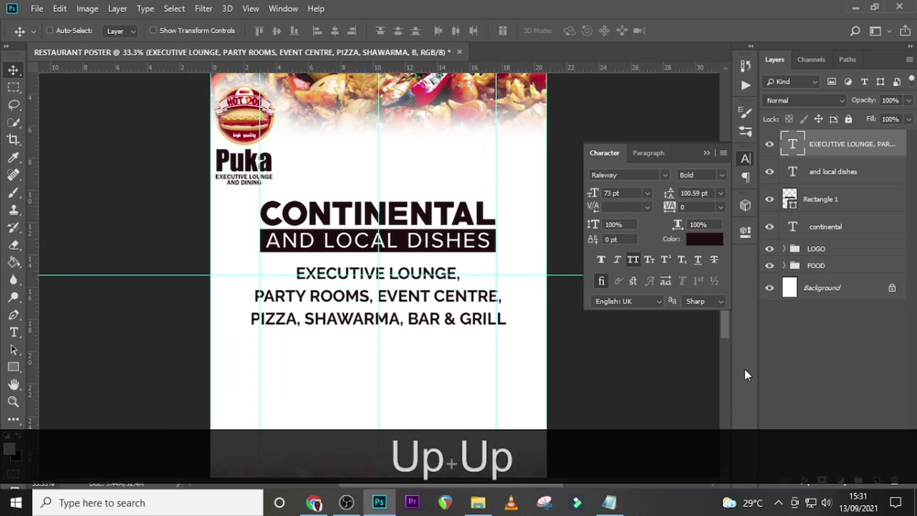
key(Down)
key(Down)
key(Down)
key(Down)
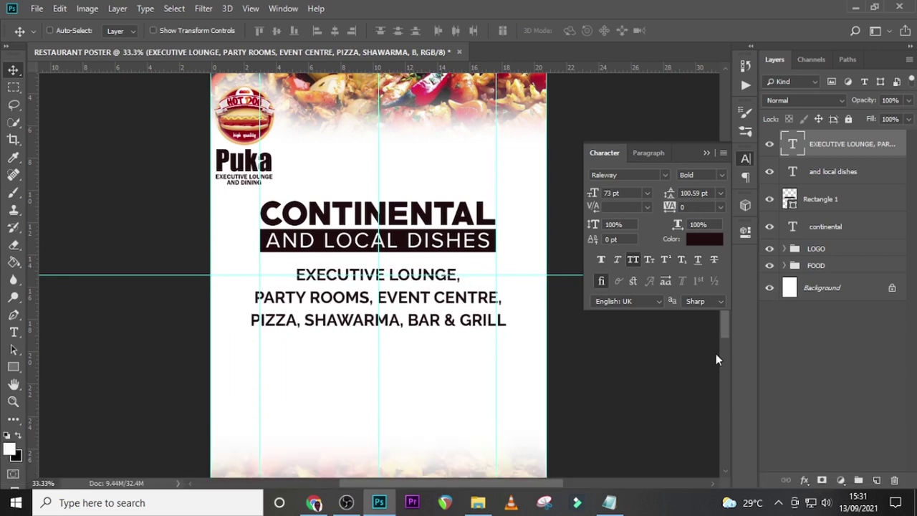
Step: Add a "DINE IN" text layer copied from U23.txt in the empty space below the three-line text
scroll(462, 397, down, 2)
scroll(462, 396, down, 3)
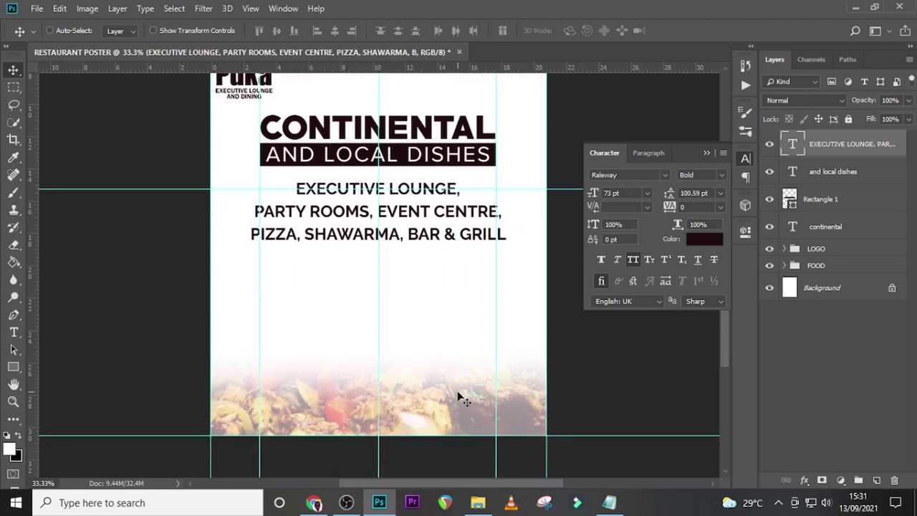
key(t)
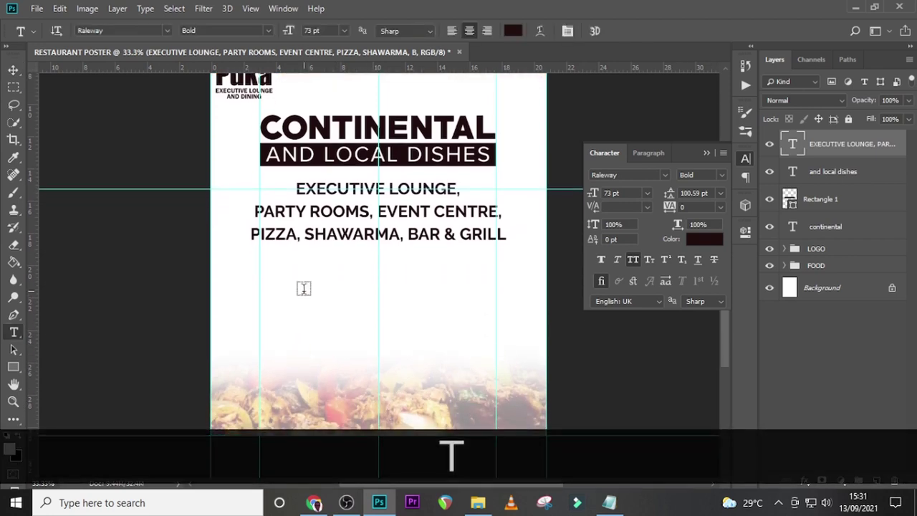
click(303, 288)
click(608, 503)
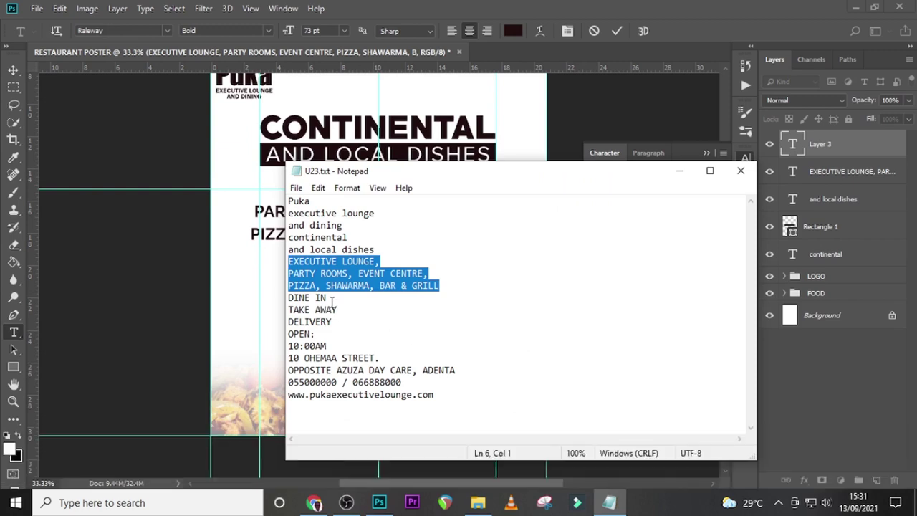
drag(328, 298, 266, 297)
key(ctrl+c)
click(804, 138)
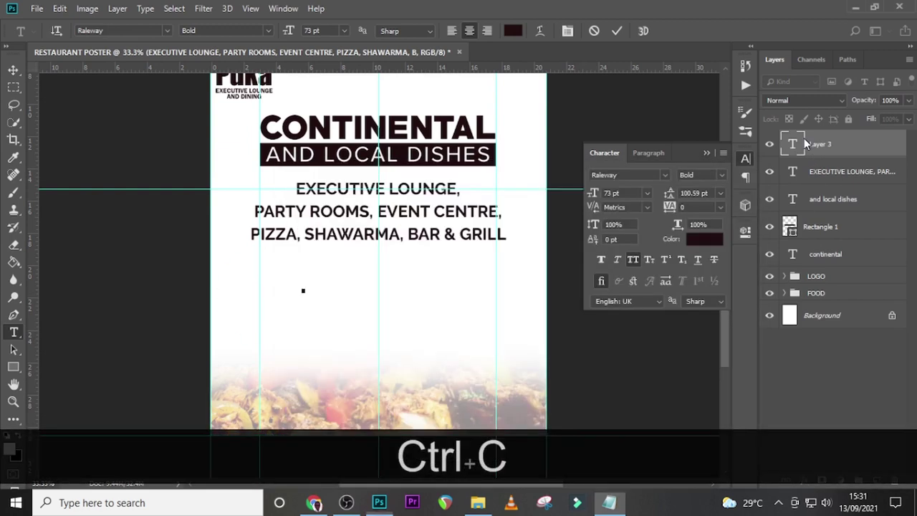
key(ctrl+v)
key(ctrl+Return)
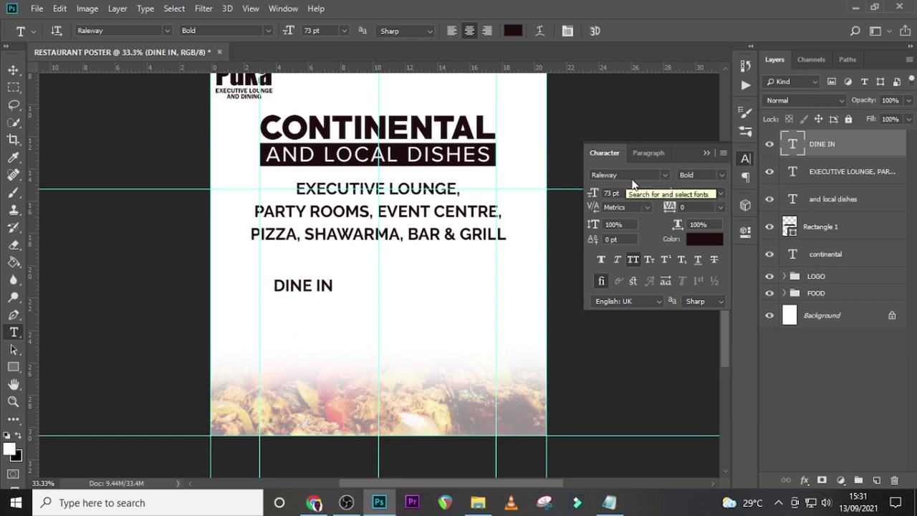
Step: Set the "DINE IN" text to the Raleway ExtraBold style at a size of 45 pt
click(720, 174)
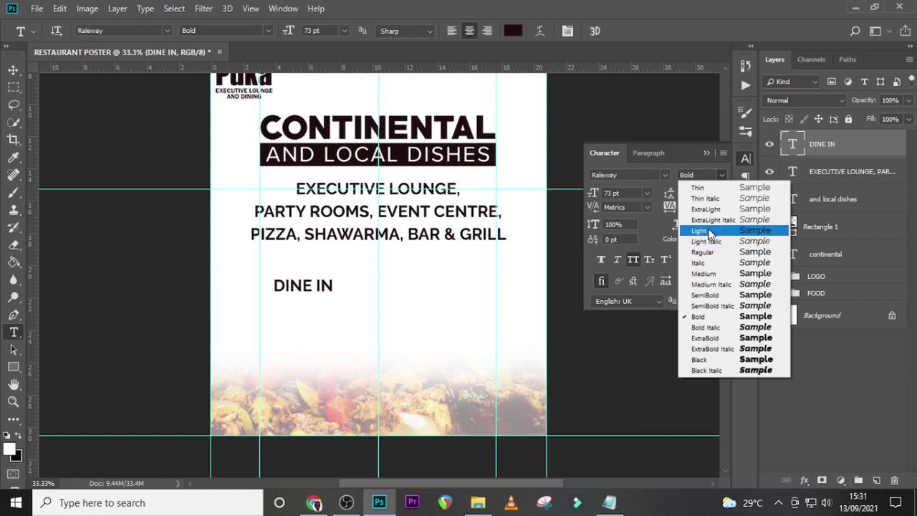
click(709, 338)
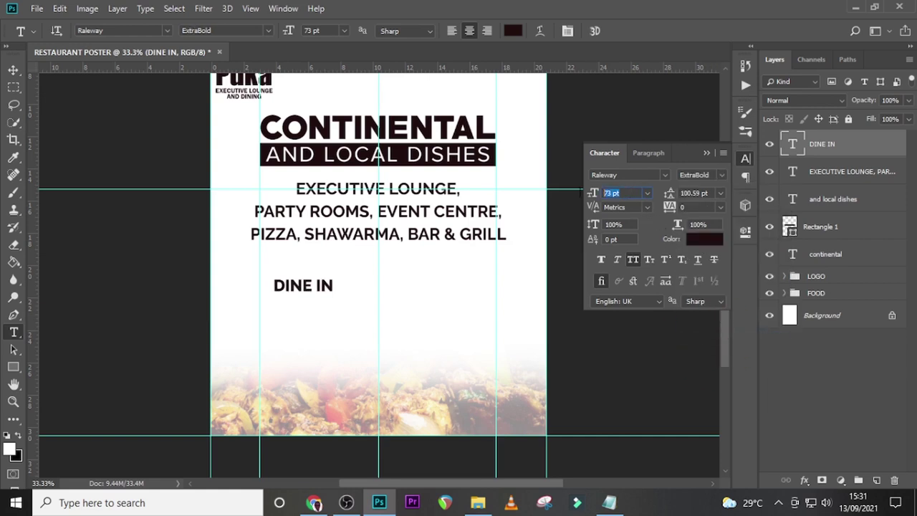
text(45)
key(Return)
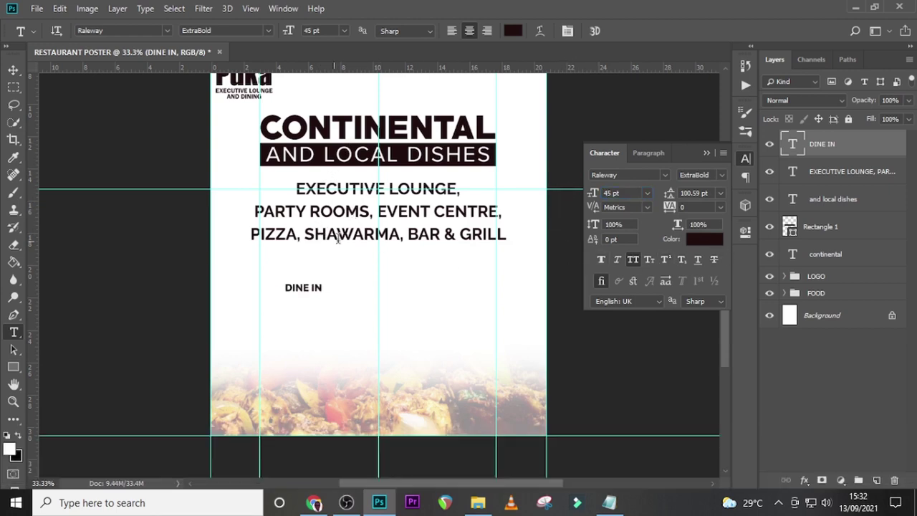
Step: Change the "DINE IN" text color to dark brown, hex 3c2b2b
click(694, 240)
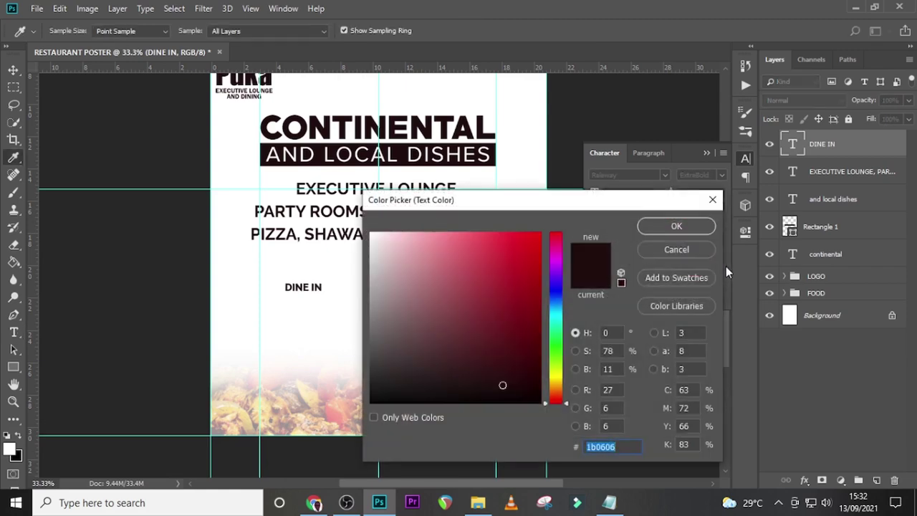
text(3c)
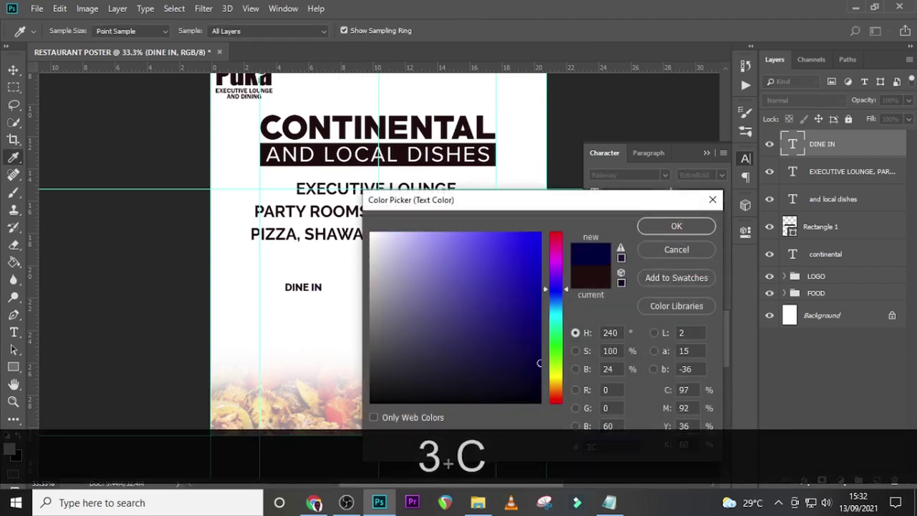
text(3)
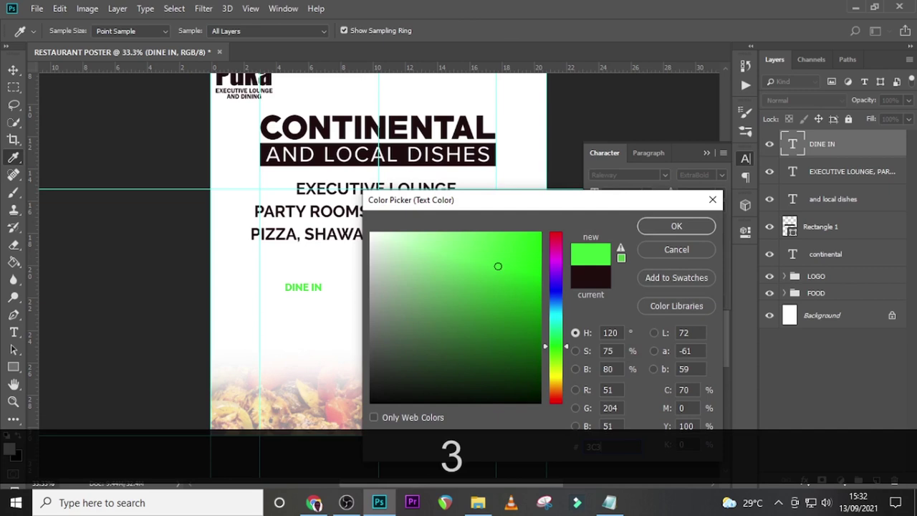
key(BackSpace)
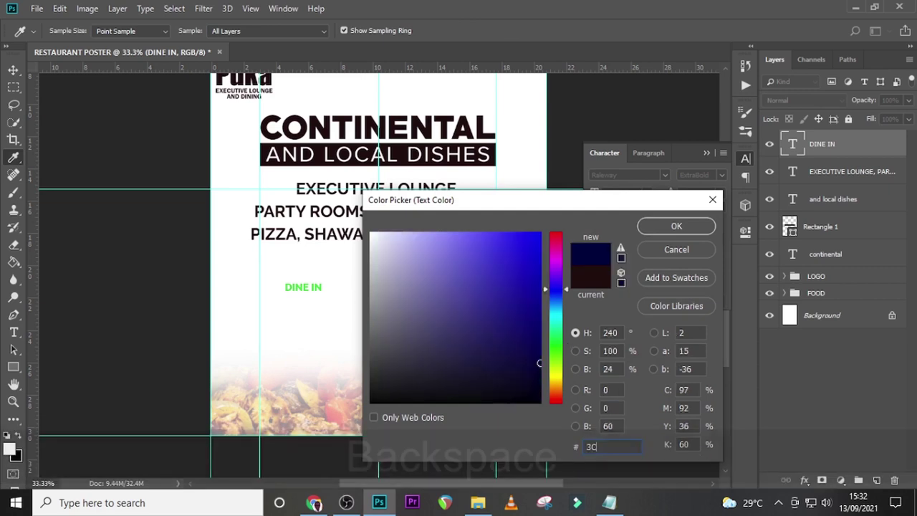
text(2b2b)
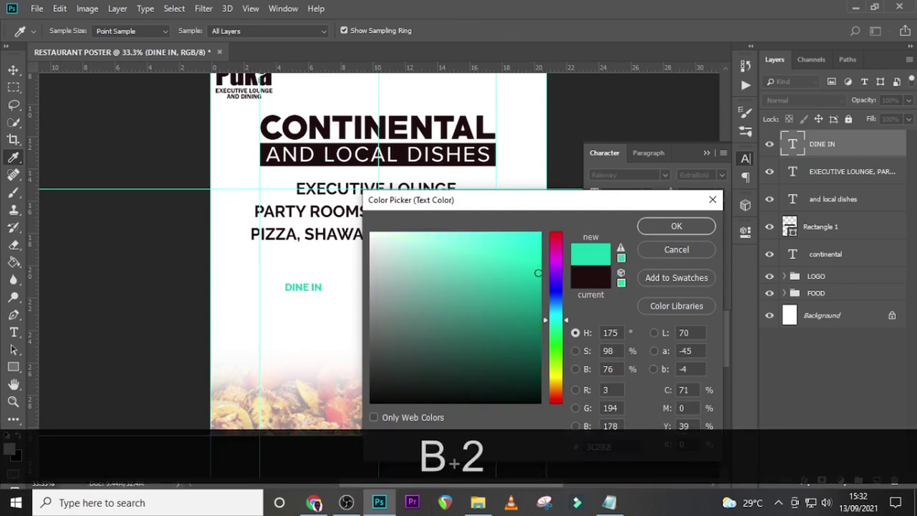
click(673, 226)
Step: Move the "DINE IN" text just below the start of the "PIZZA, SHAWARMA, BAR & GRILL" line, slightly inside the left inner guide
key(v)
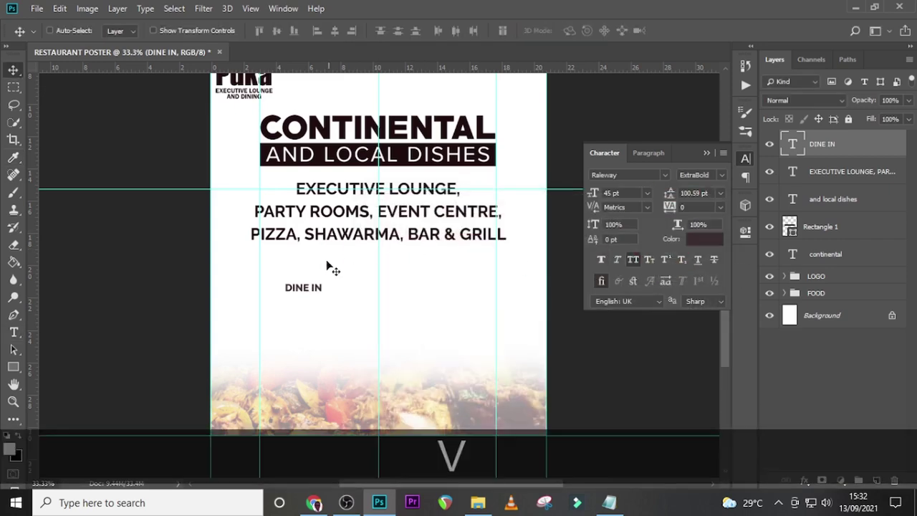
drag(303, 290, 283, 262)
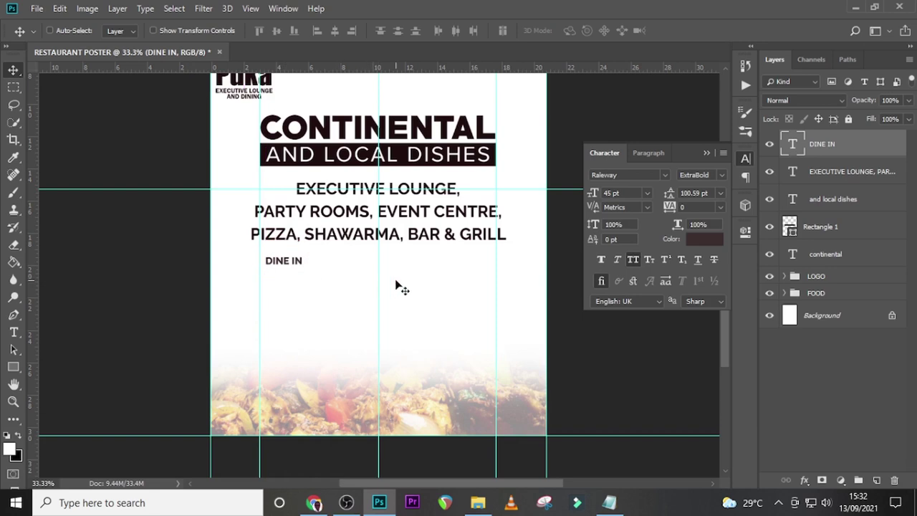
key(ctrl+BackSpace)
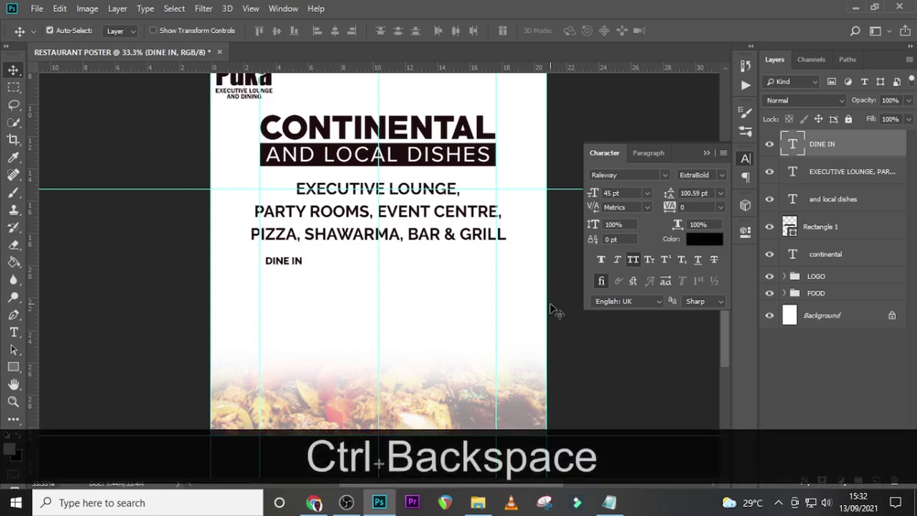
key(ctrl+z)
Step: Nudge the "DINE IN" text up slightly to tighten its gap below the three-line text
key(ctrl)
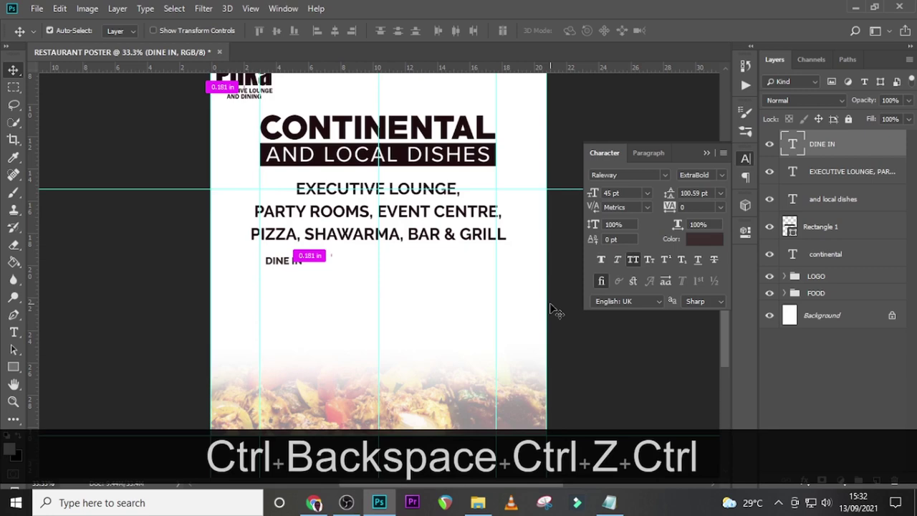
key(ctrl+equal)
key(ctrl+equal)
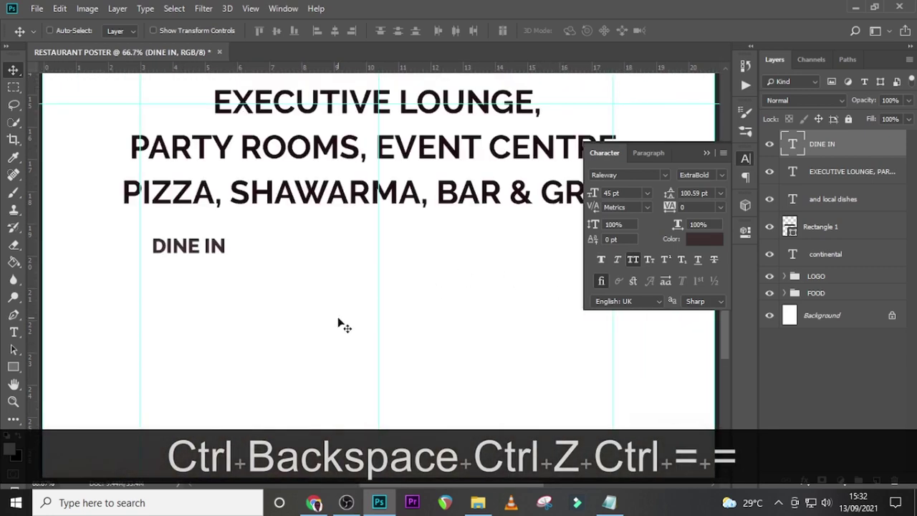
key(Up)
key(Up)
key(Up)
key(Up)
key(Up)
key(Up)
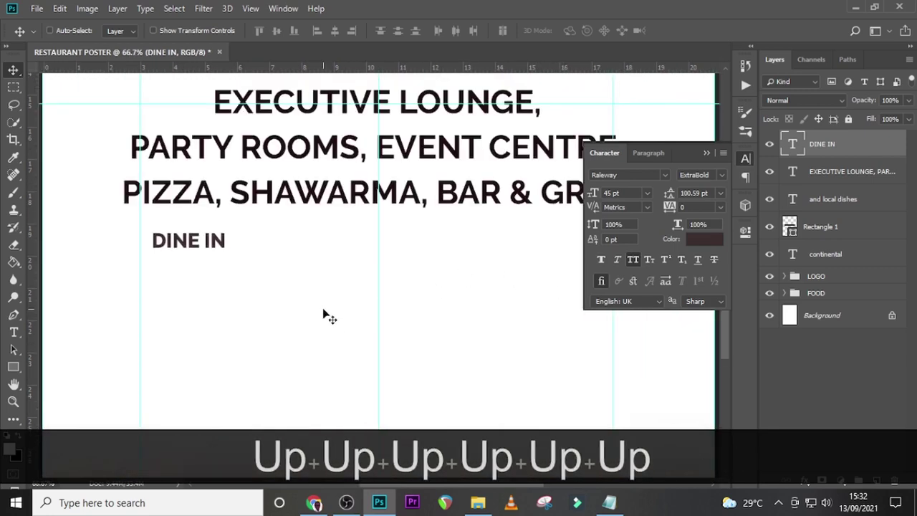
key(v)
key(Up)
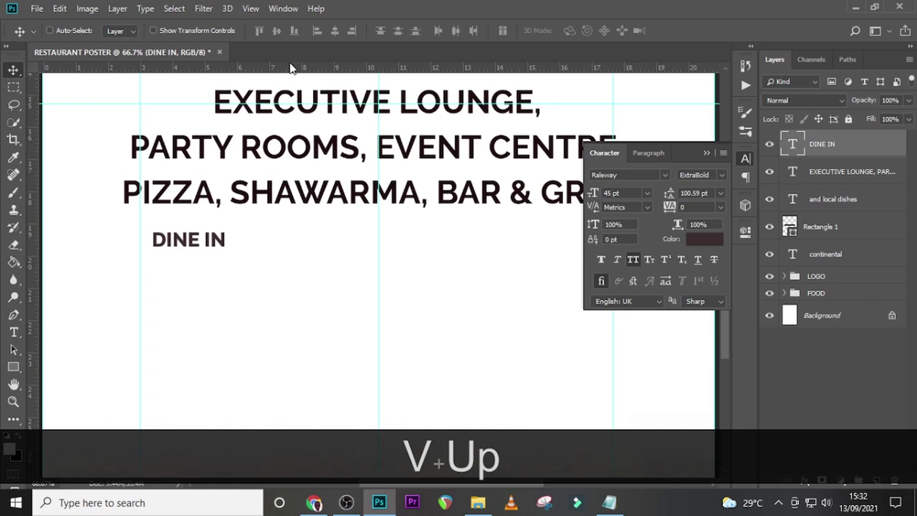
Step: Bring up the choice of vector shape tools
click(13, 366)
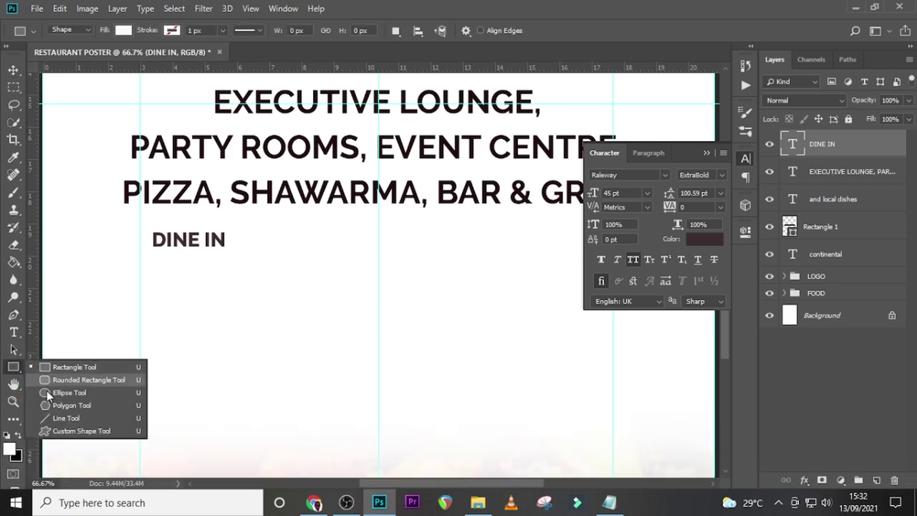
Step: Draw a 20 px circle with the Ellipse Tool just before the DINE IN text as its bullet
click(65, 392)
key(shift)
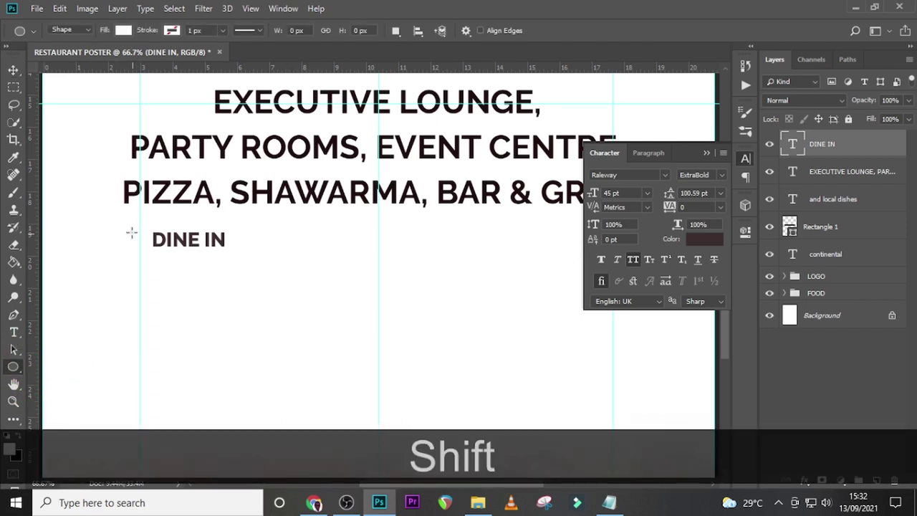
drag(131, 233, 137, 242)
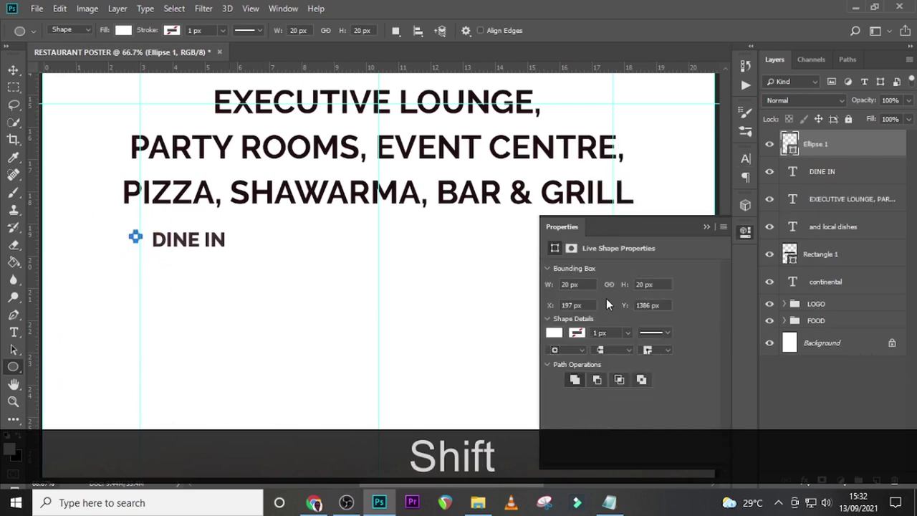
Step: Fill the bullet circle with the dark brown #3c2b2b sampled from the DINE IN text
click(552, 332)
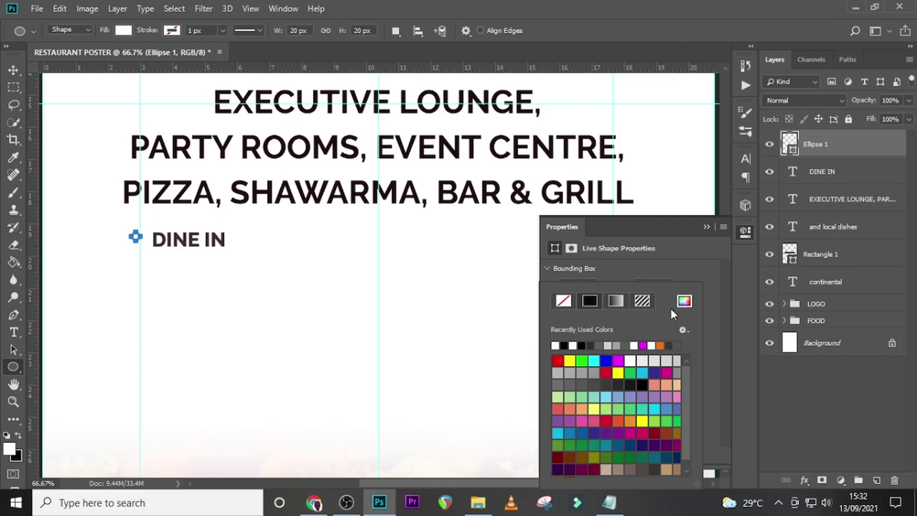
click(684, 301)
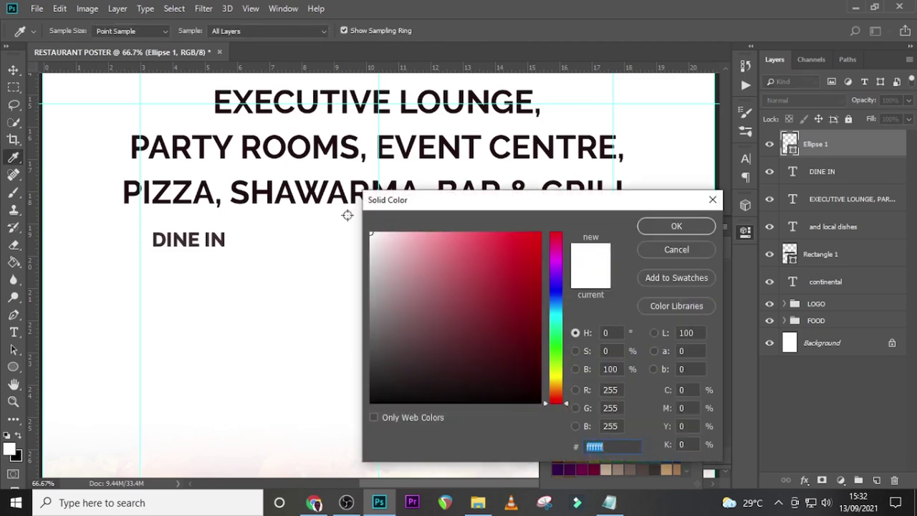
click(213, 238)
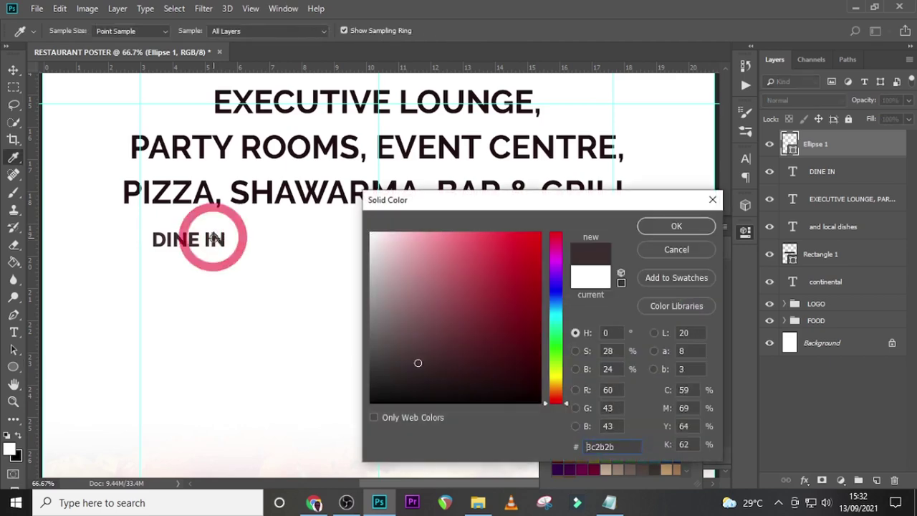
click(674, 226)
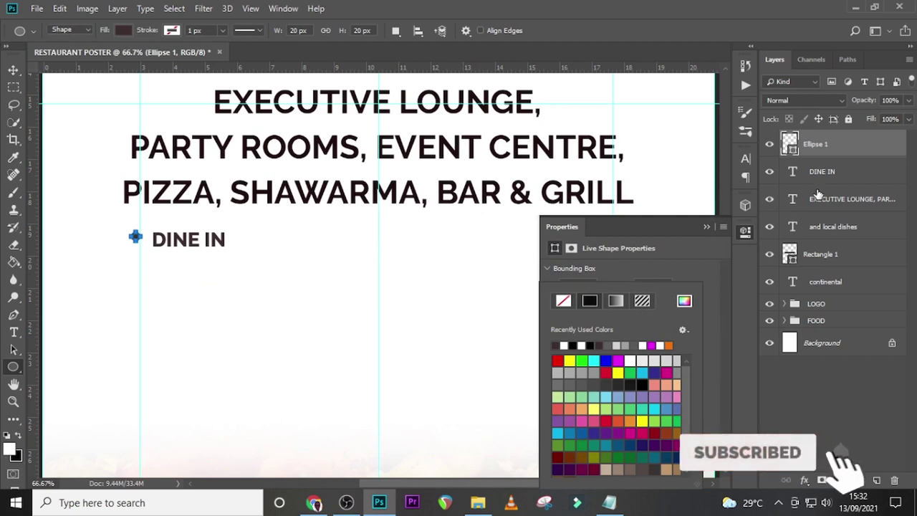
Step: Nudge the bullet circle to X 213 px, Y 1394 px, so it sits level with and close to the DINE IN text
click(839, 188)
click(822, 171)
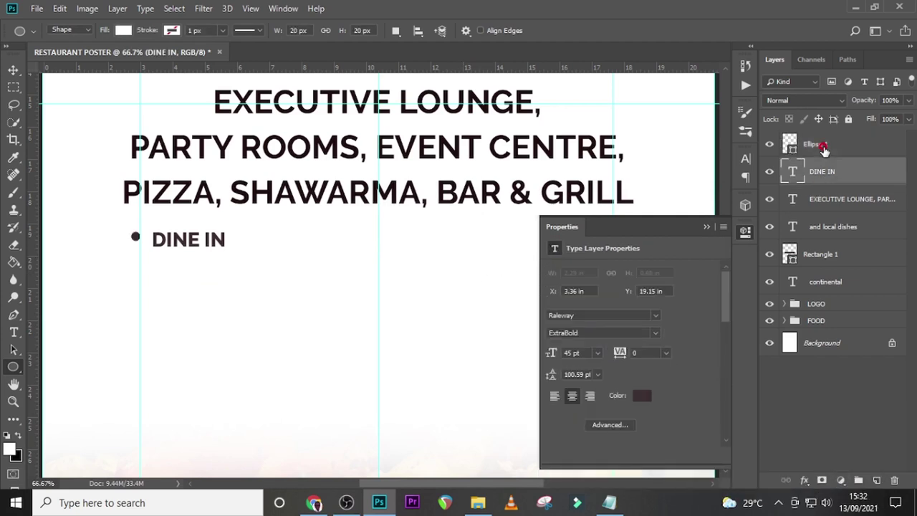
shift+click(816, 144)
key(v)
key(shift+Right)
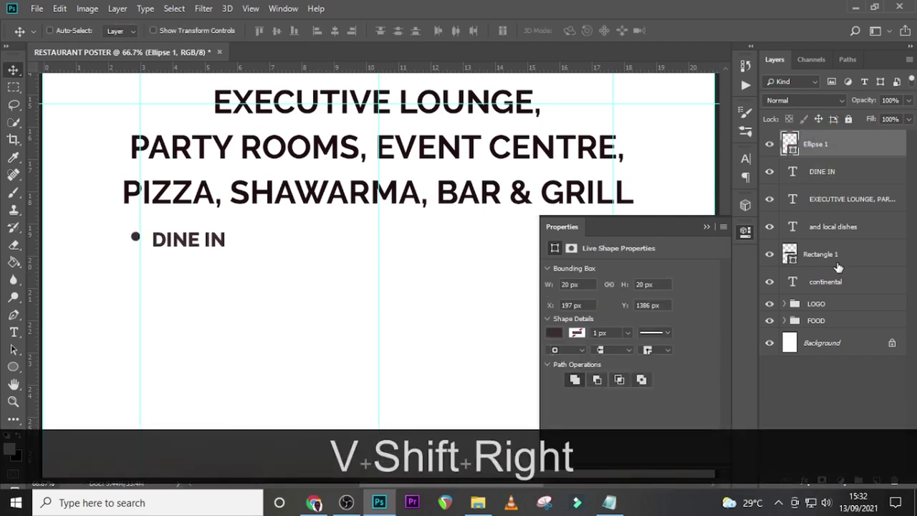
key(shift+Right)
key(shift+Right)
key(Down)
key(Down)
key(Down)
key(Down)
key(Down)
key(Down)
key(Down)
key(Down)
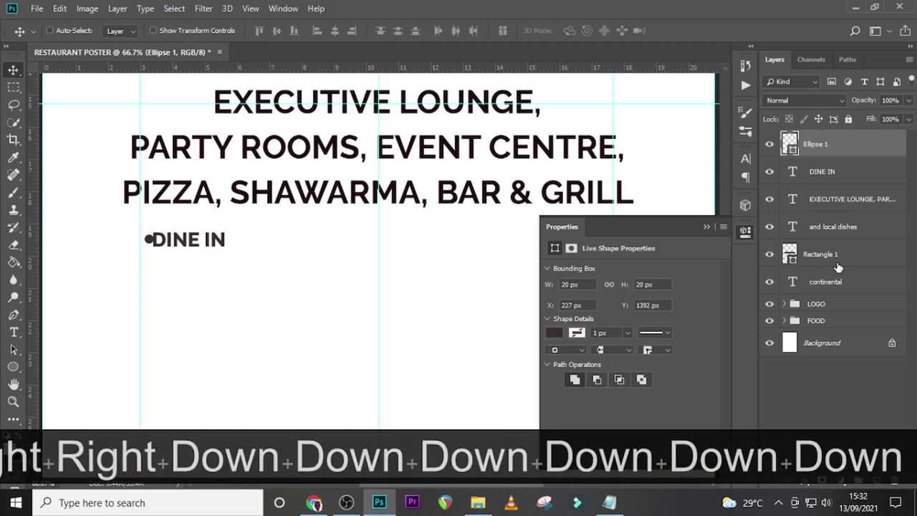
key(Left)
key(Left)
key(Left)
key(Left)
key(Left)
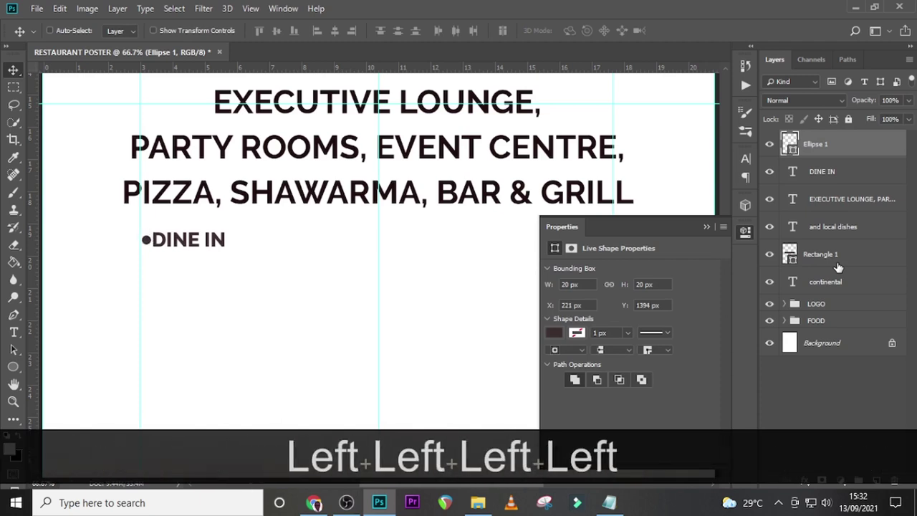
key(Left)
key(Left)
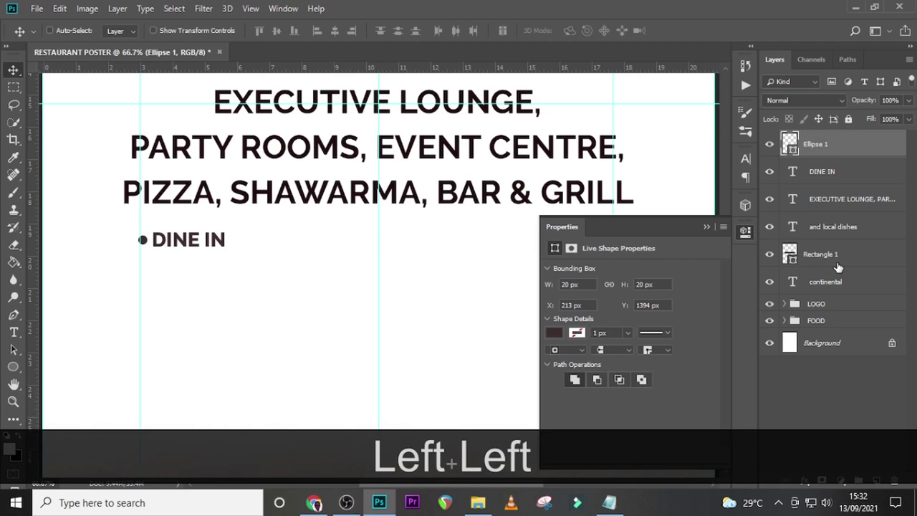
Step: Left-align the DINE IN text layer's paragraph and move the text back beside its bullet
click(823, 172)
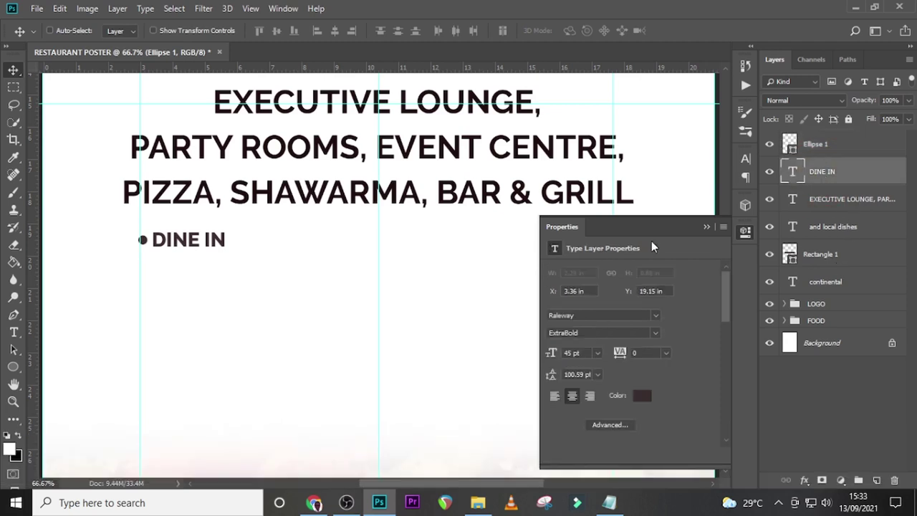
click(745, 159)
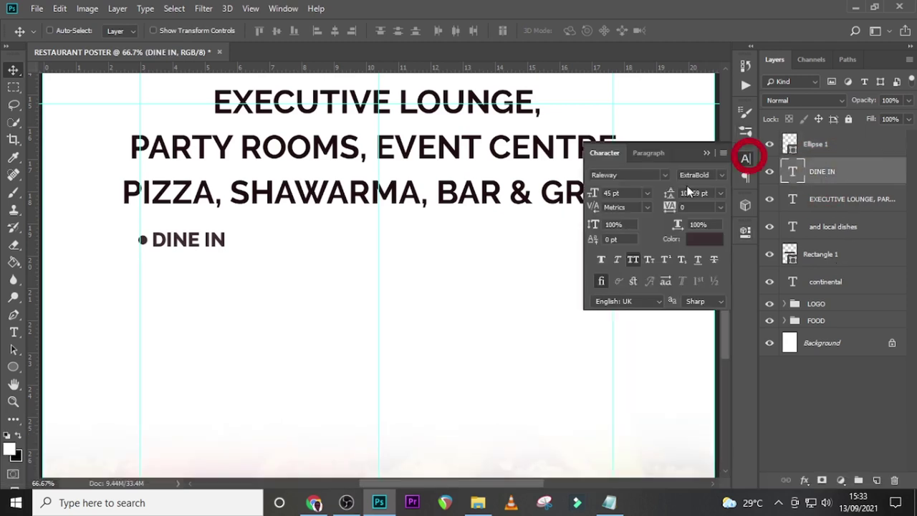
click(644, 152)
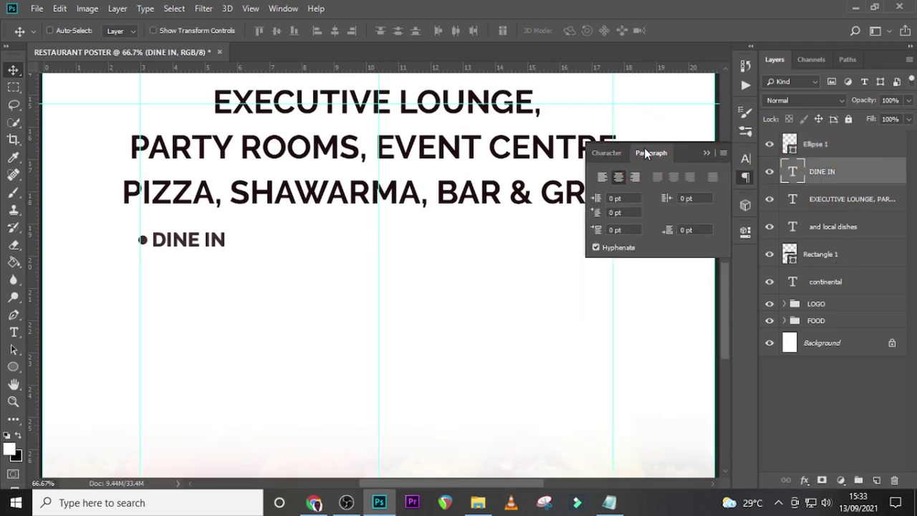
click(603, 176)
key(shift+Left)
key(shift+Left)
key(shift+Left)
key(shift+Left)
key(shift+Left)
key(shift+Left)
key(shift+Left)
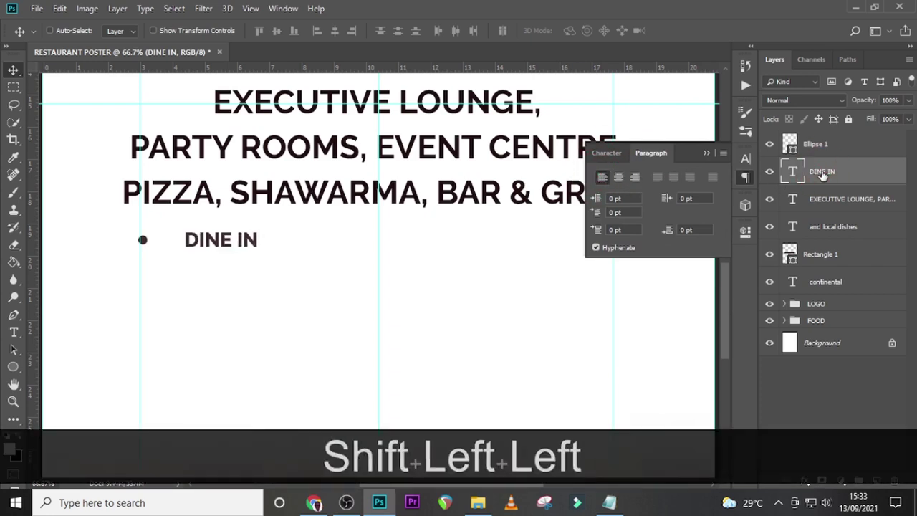
key(shift+Left)
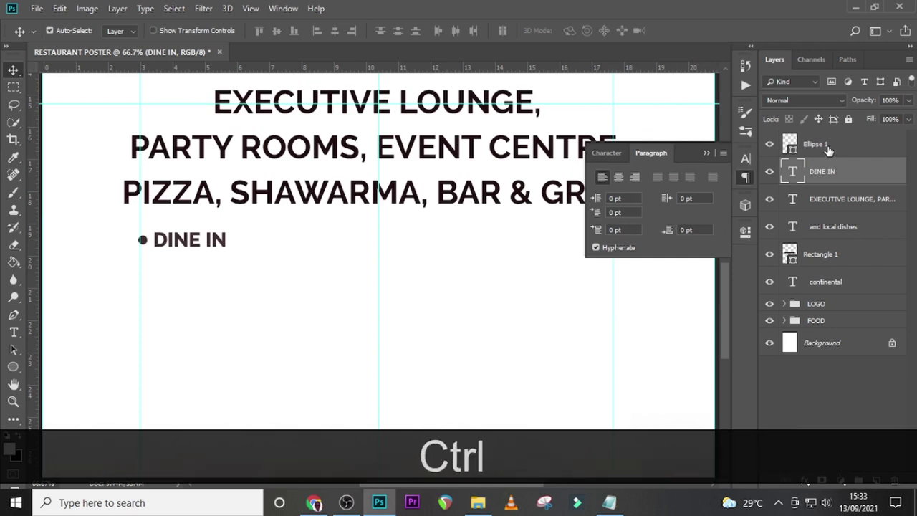
Step: Group the bullet ellipse and DINE IN text layers under the name DINE IN, and hide the guides
ctrl+click(830, 147)
key(ctrl+h)
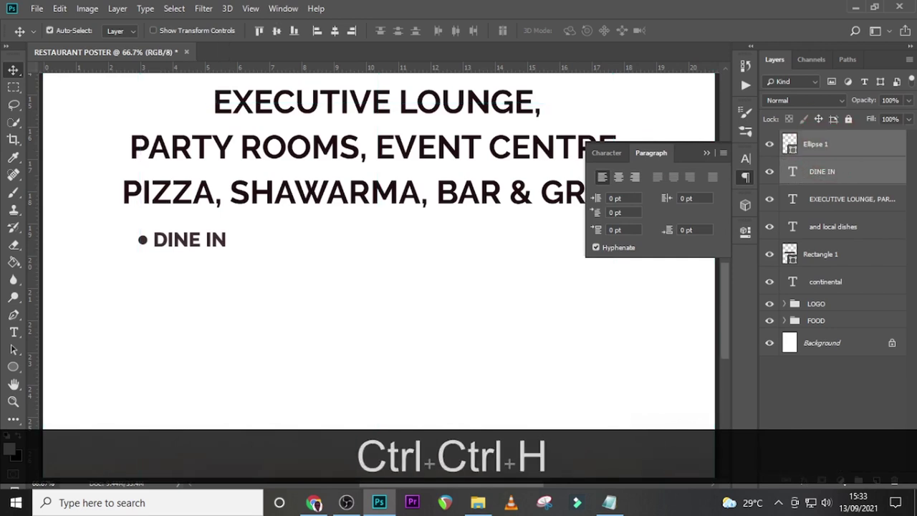
key(ctrl+g)
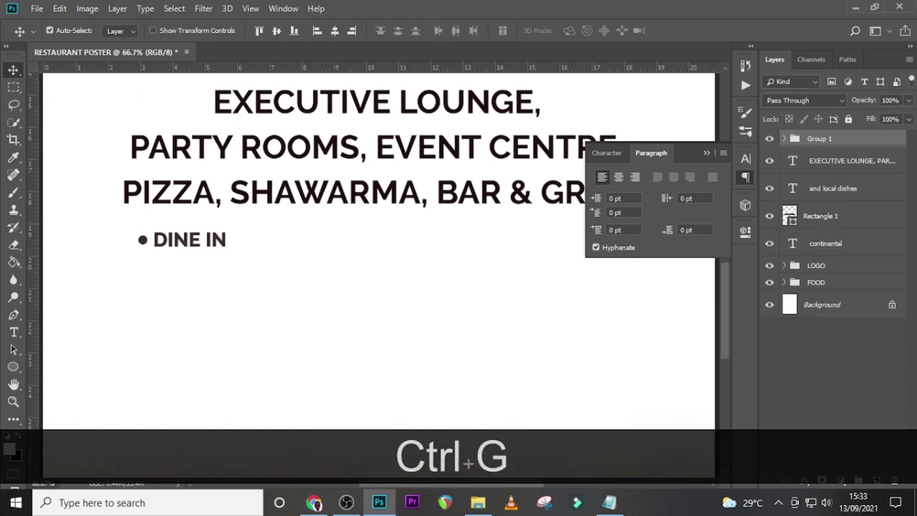
double_click(820, 139)
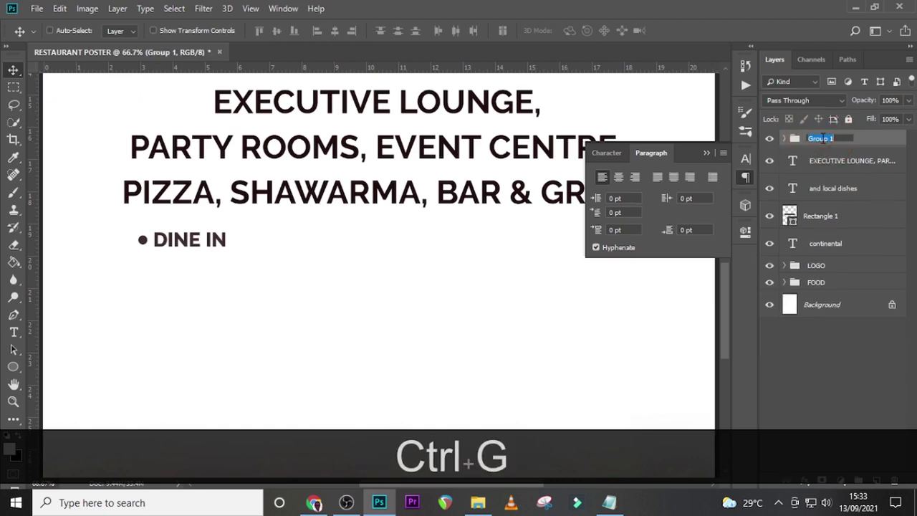
text(DINE IN)
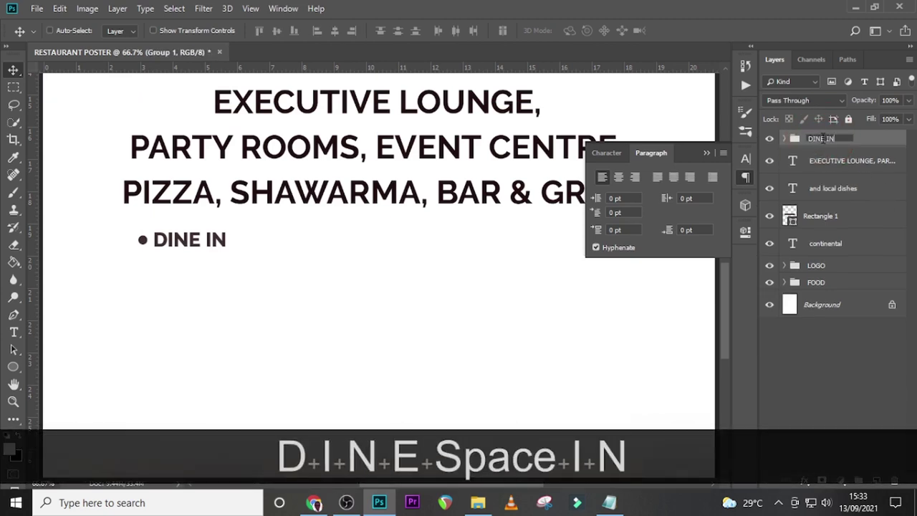
key(Return)
Step: Duplicate the DINE IN group and place the copy to its right on the same line
key(ctrl)
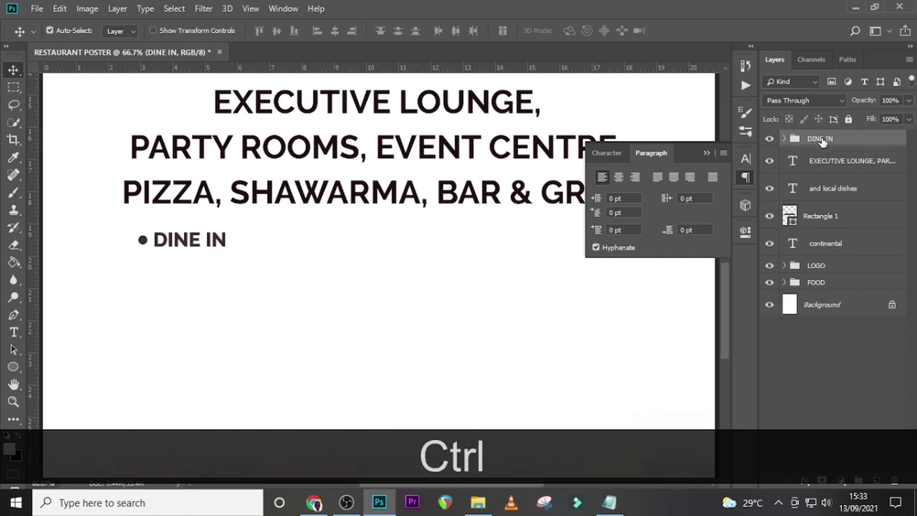
key(ctrl+j)
key(v)
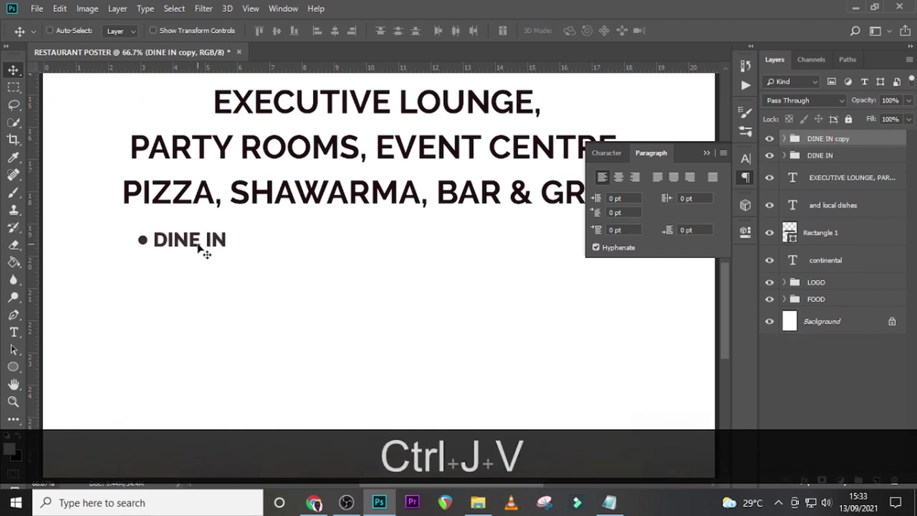
drag(199, 245, 319, 257)
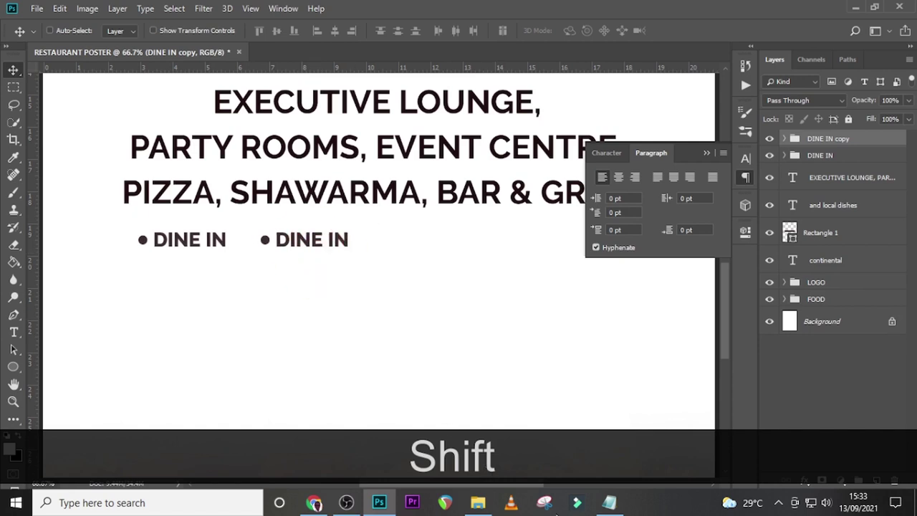
Step: Copy TAKE AWAY from the U23.txt file in Notepad and rename the duplicated group with it in Photoshop
click(609, 503)
drag(337, 310, 280, 311)
key(ctrl+c)
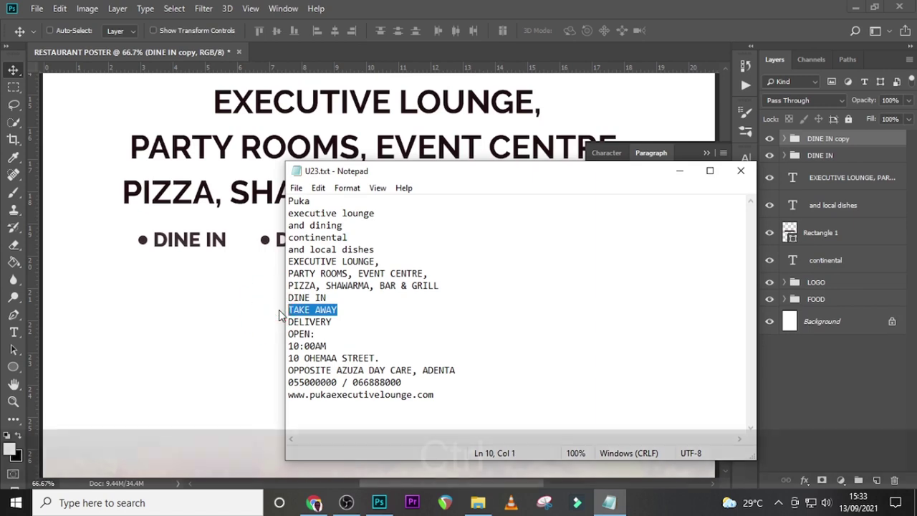
click(818, 141)
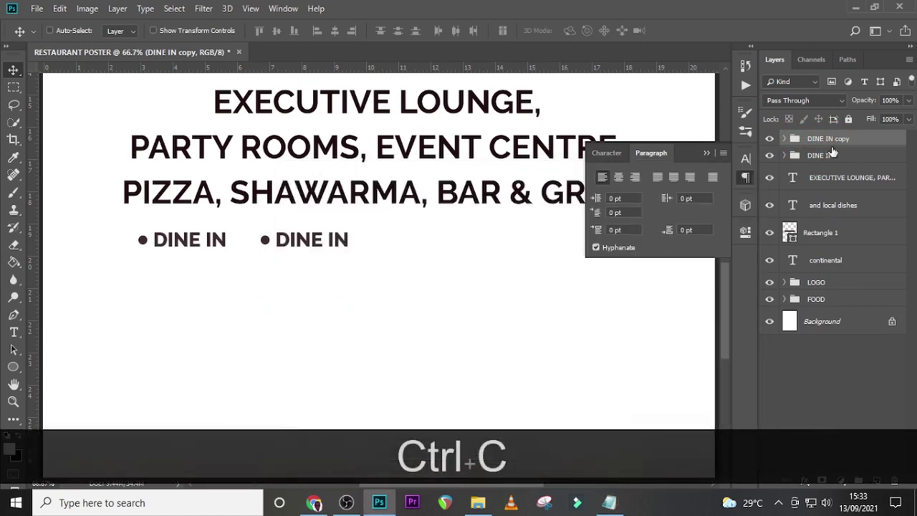
double_click(819, 140)
key(ctrl+v)
key(Return)
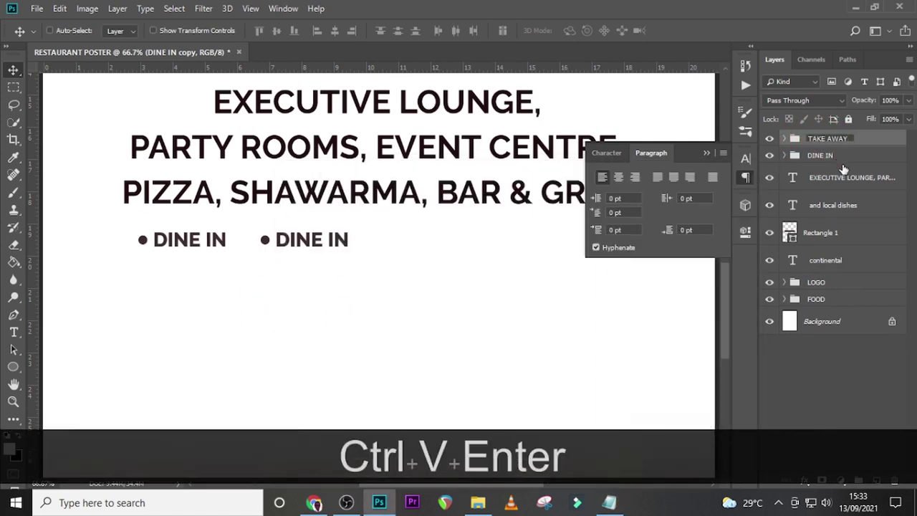
Step: Replace the DINE IN text inside the TAKE AWAY group with TAKE AWAY
click(783, 139)
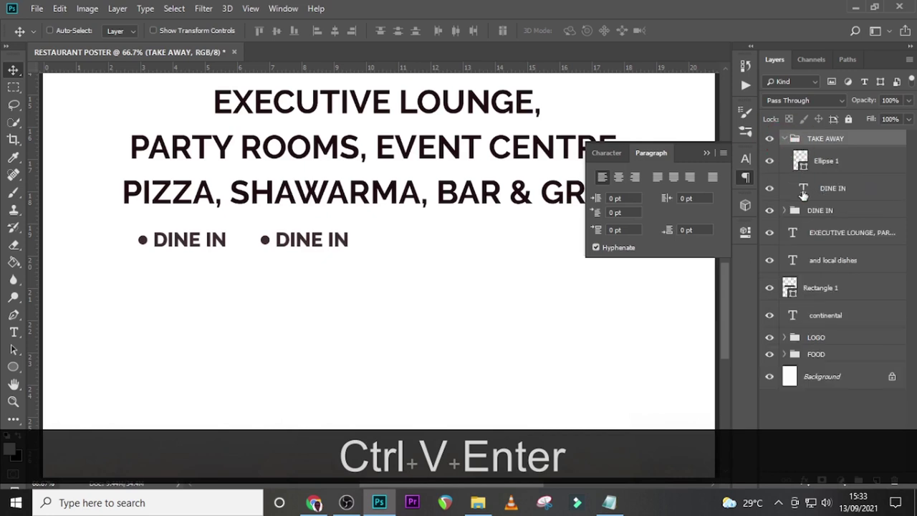
double_click(803, 191)
key(ctrl+v)
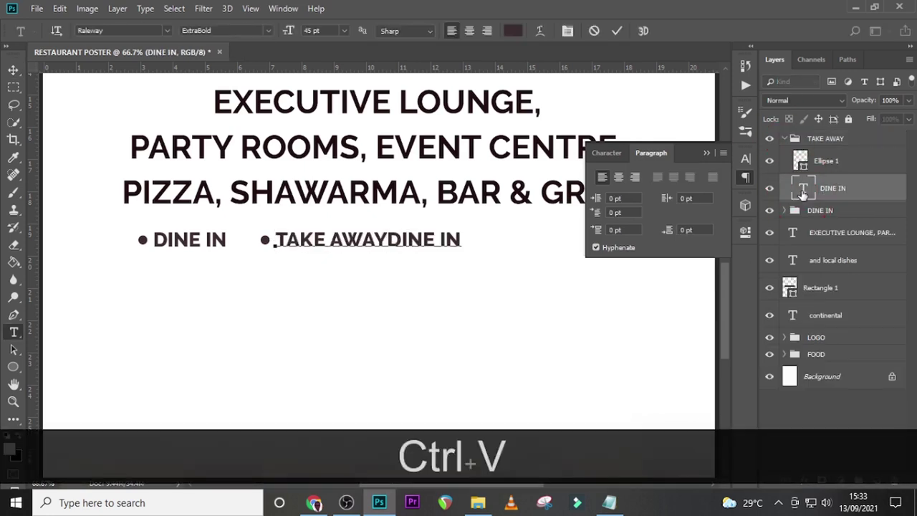
key(ctrl+Return)
double_click(802, 191)
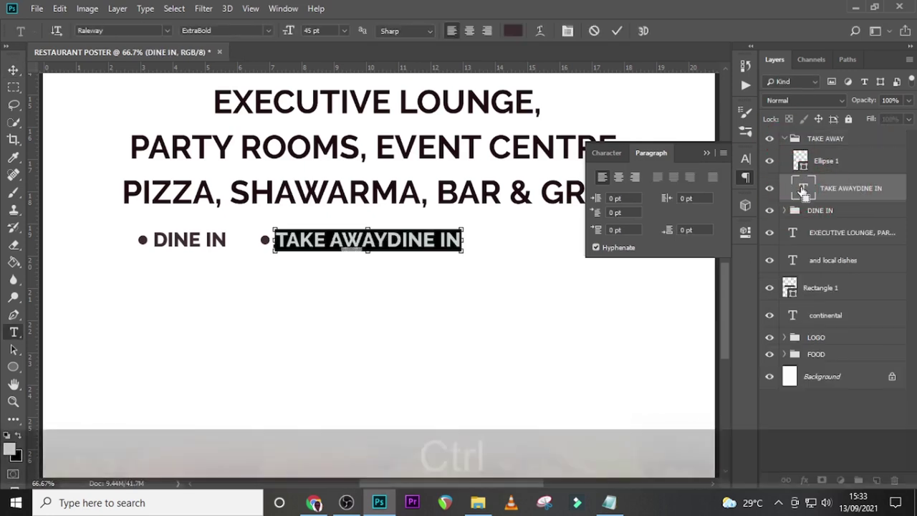
key(BackSpace)
key(BackSpace)
key(BackSpace)
key(BackSpace)
key(BackSpace)
key(BackSpace)
key(BackSpace)
key(ctrl+Return)
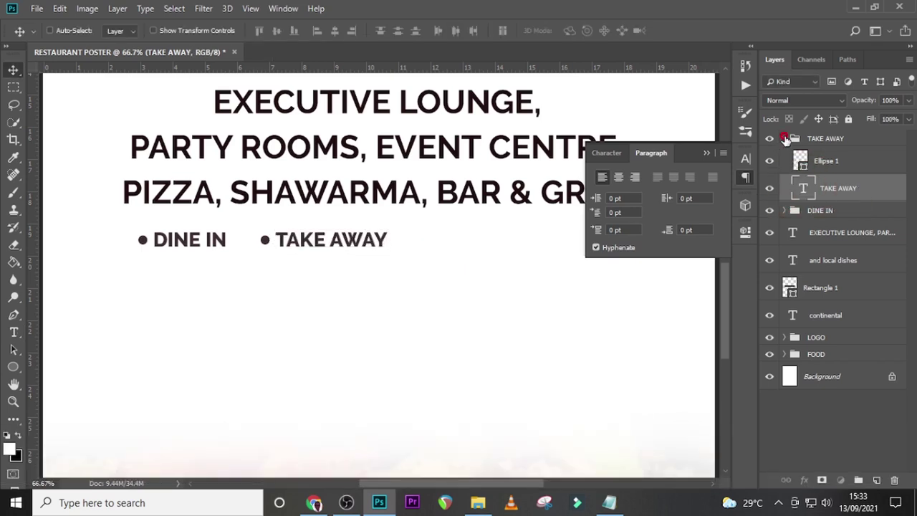
Step: Duplicate the TAKE AWAY group, place the copy to its right on the same line, and show the guides again
click(784, 138)
key(ctrl+j)
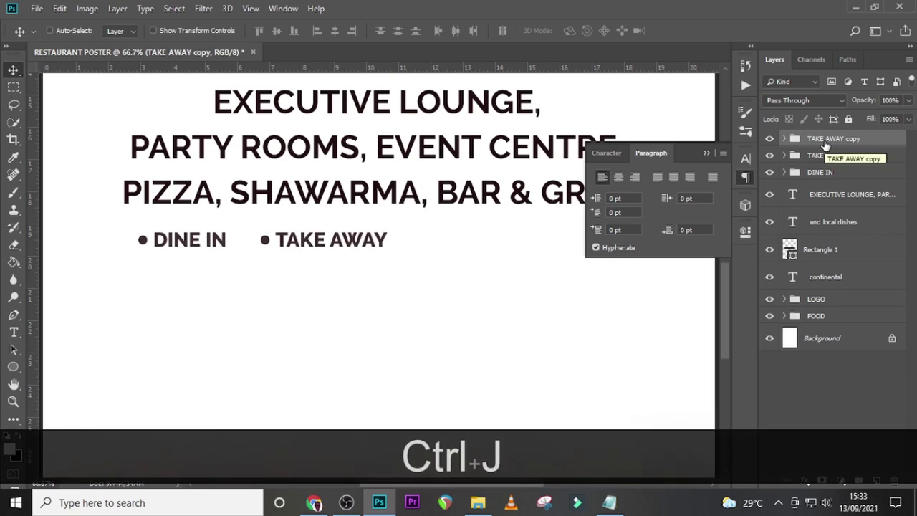
drag(344, 243, 488, 244)
key(shift+ctrl+h)
Step: Copy DELIVERY from the U23.txt file in Notepad, rename the duplicated TAKE AWAY group with it in Photoshop, and expand the group
click(608, 502)
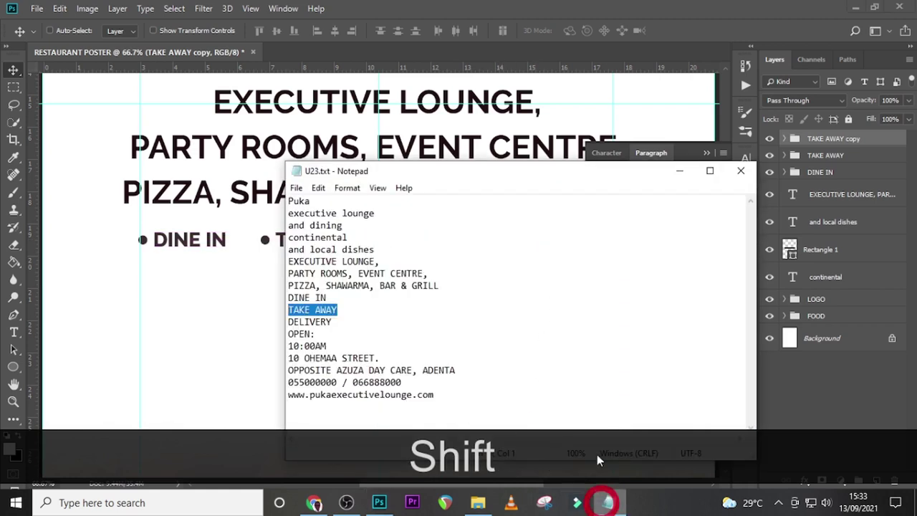
drag(336, 322, 276, 322)
key(ctrl+c)
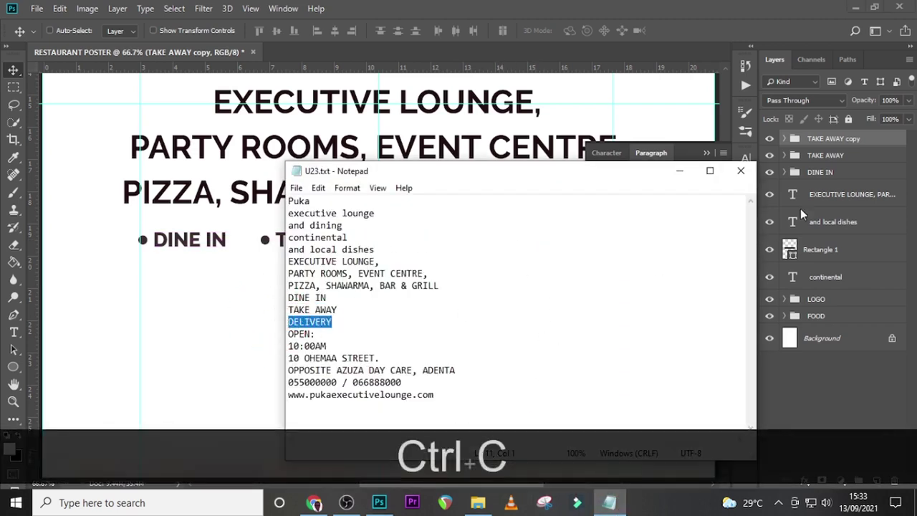
click(836, 140)
double_click(835, 139)
key(ctrl+v)
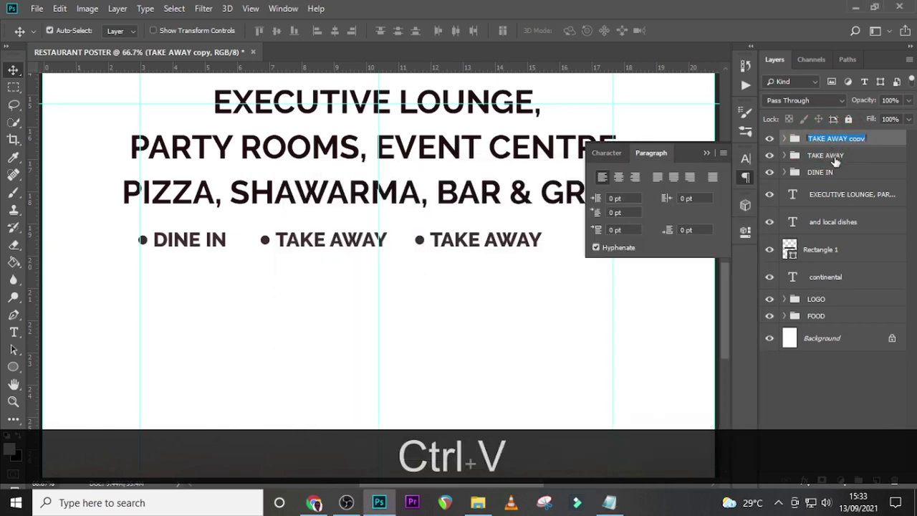
key(Return)
click(784, 139)
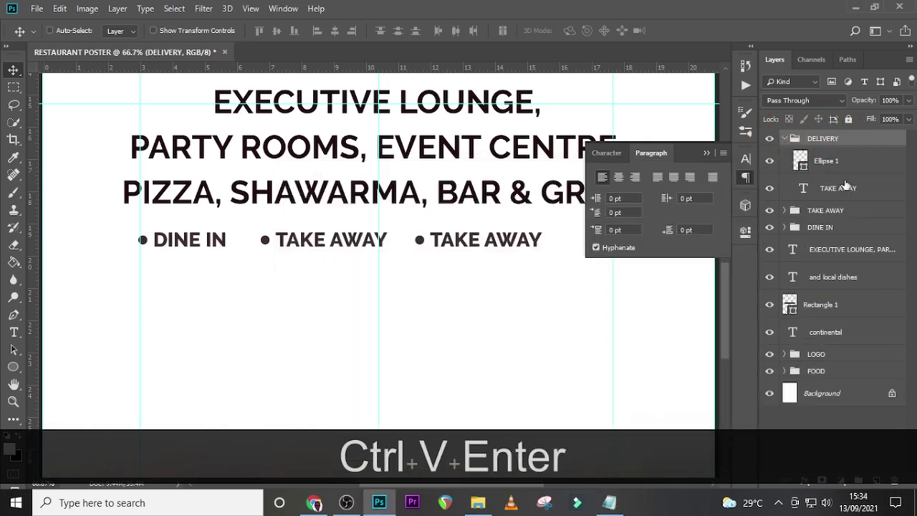
Step: Replace the TAKE AWAY text inside the DELIVERY group with DELIVERY and collapse the group
double_click(803, 190)
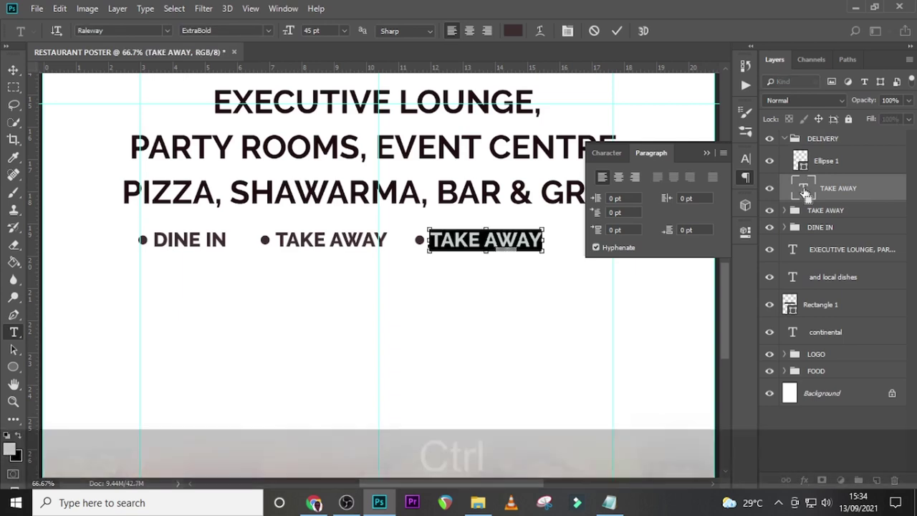
key(ctrl+v)
key(ctrl+Return)
key(v)
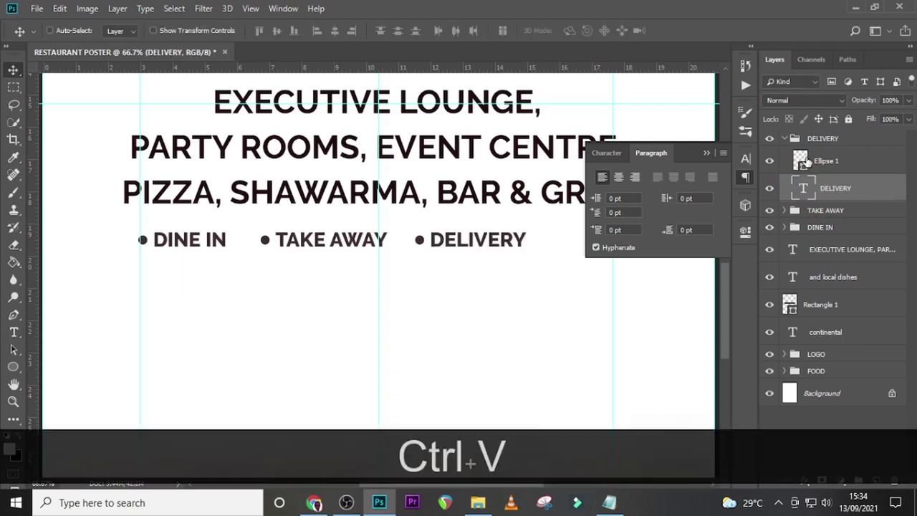
click(790, 139)
click(784, 139)
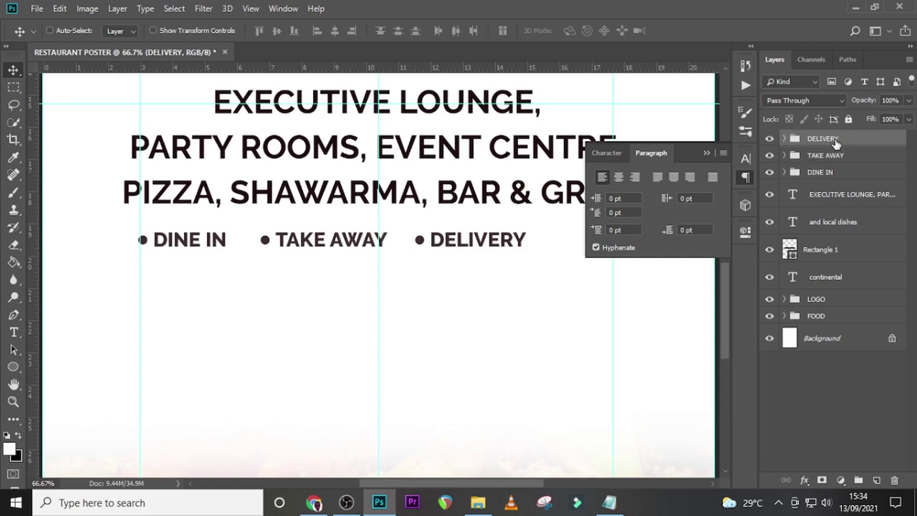
Step: Centre the DELIVERY, TAKE AWAY and DINE IN groups together on the poster's middle vertical guide
ctrl+click(835, 156)
ctrl+click(834, 172)
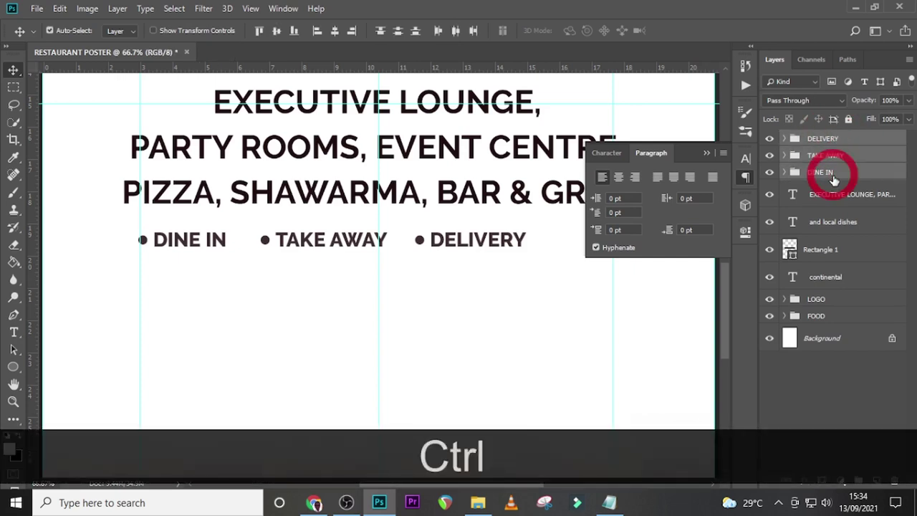
key(ctrl+t)
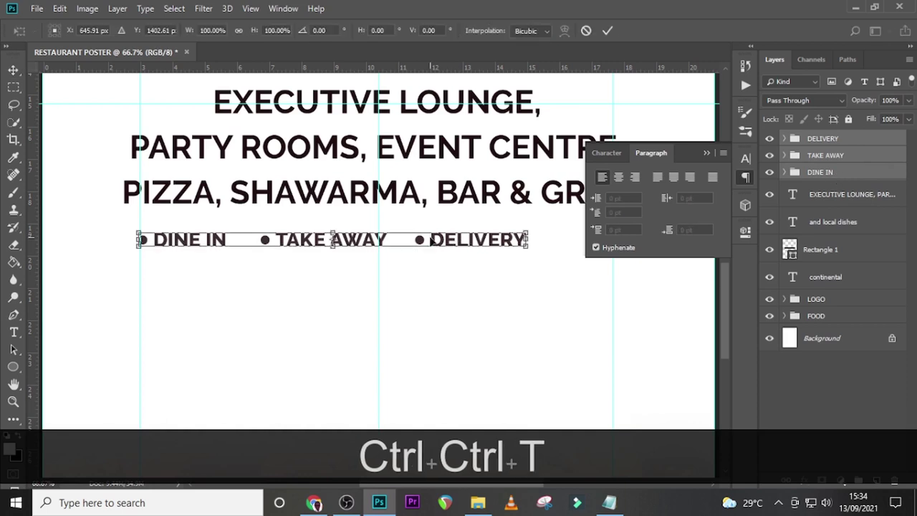
drag(432, 241, 479, 241)
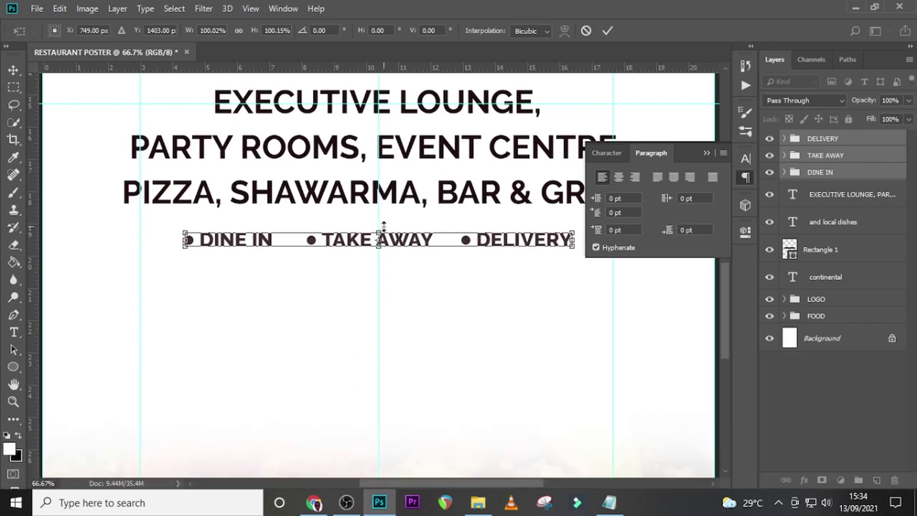
key(Return)
Step: Nudge the row of three services up slightly, closer to the PIZZA, SHAWARMA, BAR & GRILL line
key(ctrl+0)
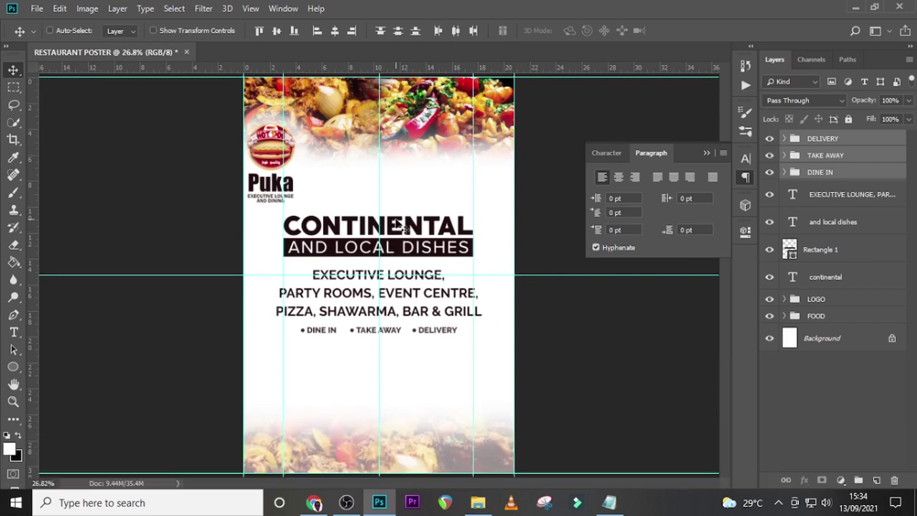
key(Up)
key(Up)
key(Up)
key(Up)
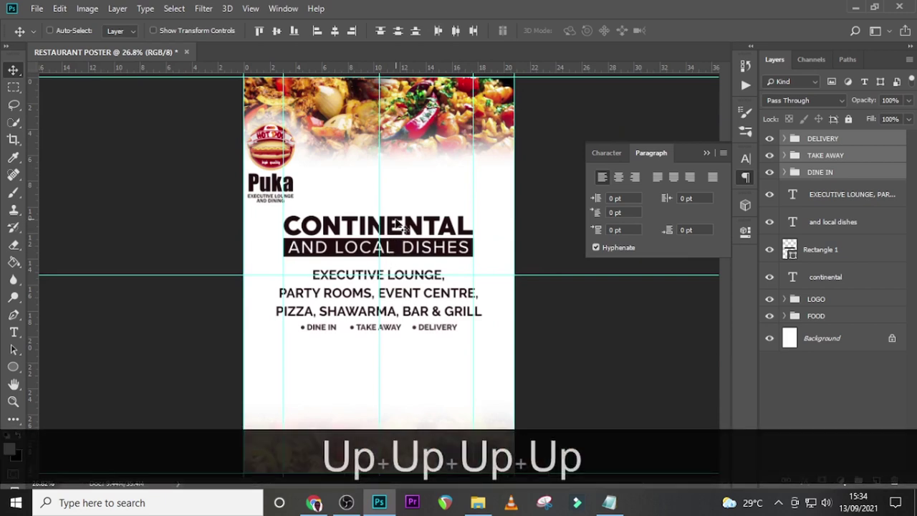
Step: Add a new text layer below the services row containing OPEN:, copied from the U23.txt file in Notepad
key(t)
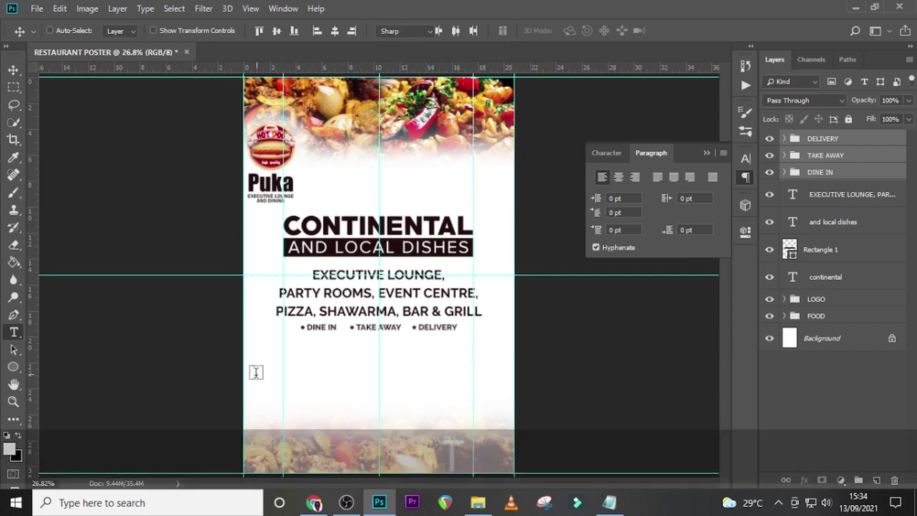
click(302, 351)
click(609, 502)
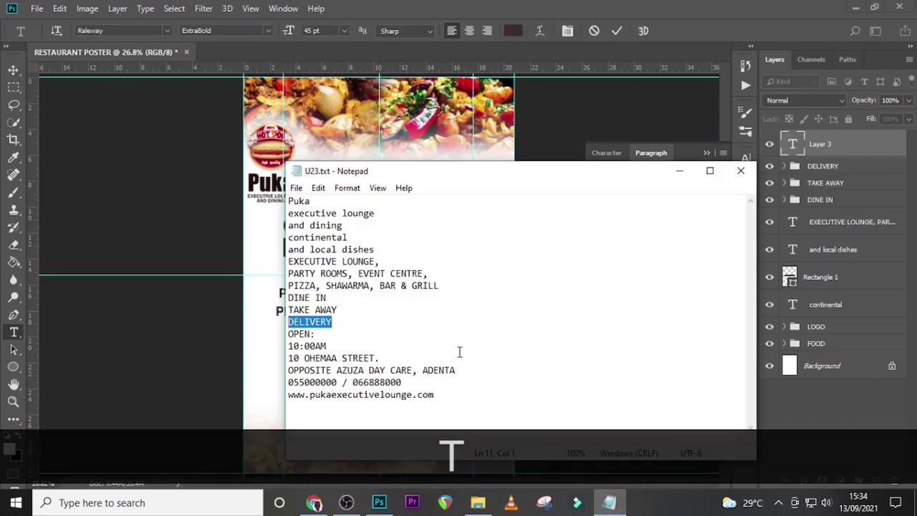
drag(325, 334, 256, 334)
key(ctrl+c)
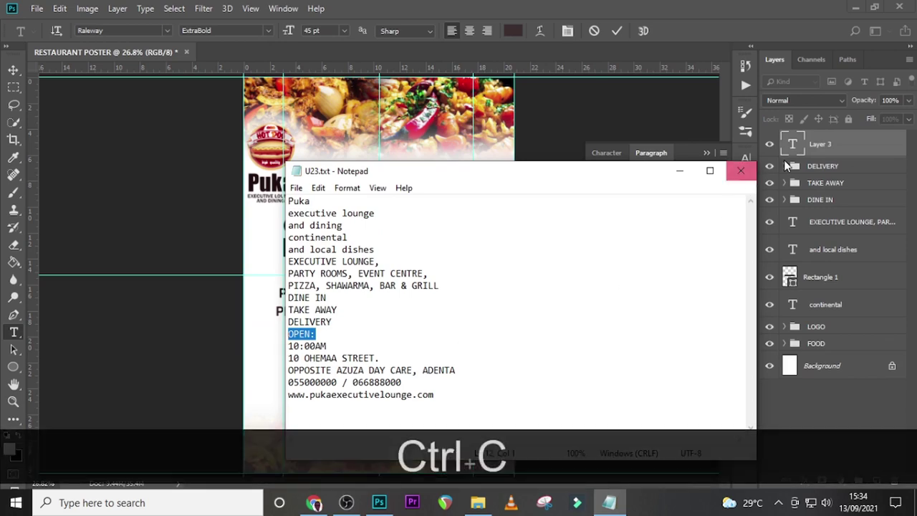
click(794, 142)
key(ctrl+v)
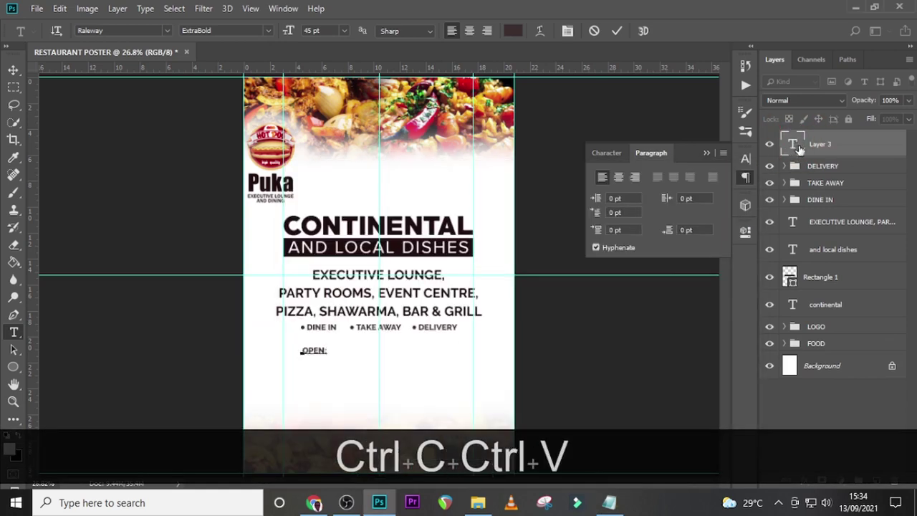
click(798, 146)
Step: Set the font size of the OPEN: text to 73 pt
key(ctrl+=)
key(ctrl+=)
key(ctrl+=)
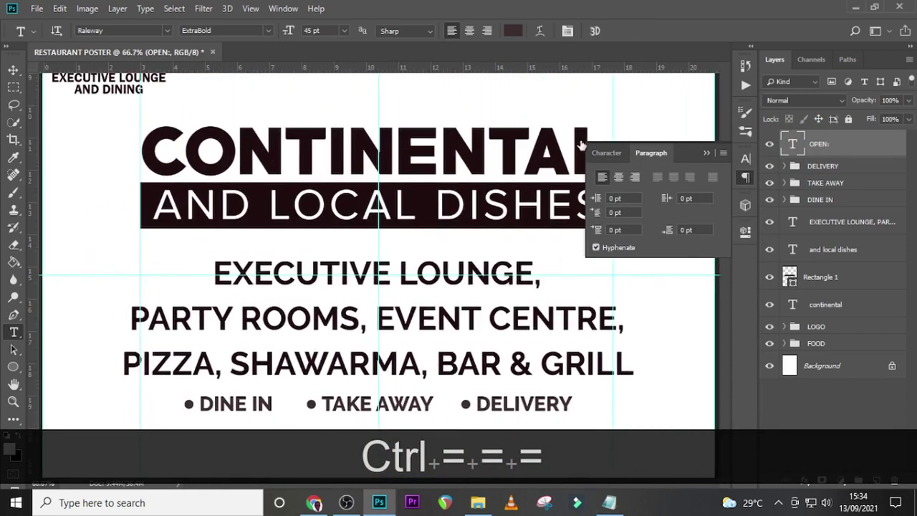
scroll(453, 235, down, 3)
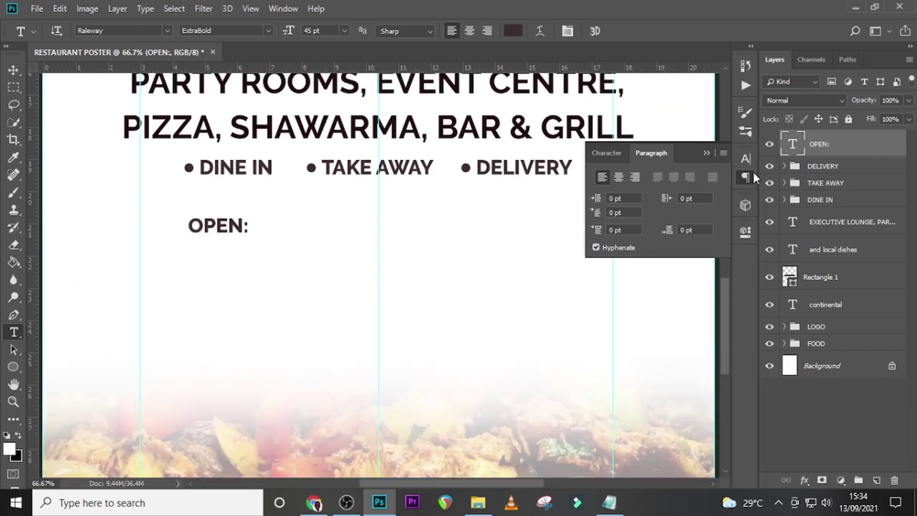
click(606, 152)
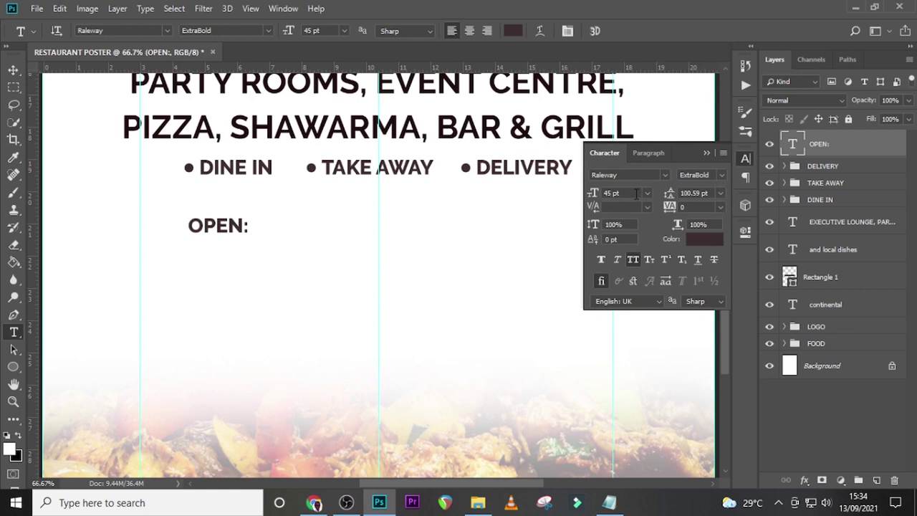
click(611, 193)
text(73)
key(Return)
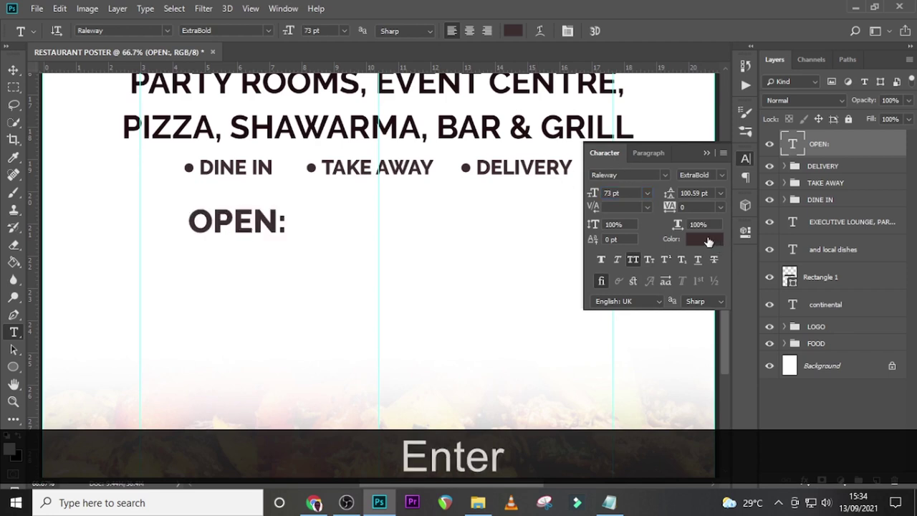
Step: Recolour the OPEN: text with the dark tone 1b0606 sampled from the BAR & GRILL heading line
click(706, 239)
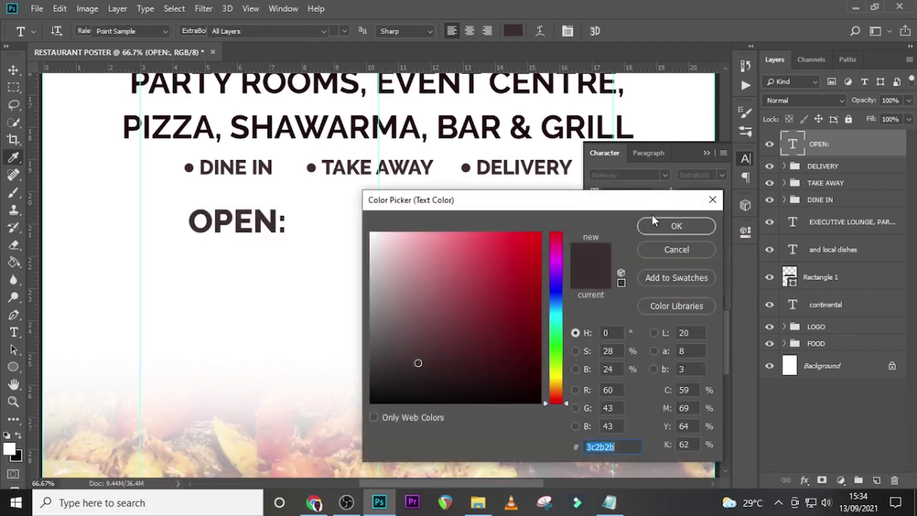
click(454, 120)
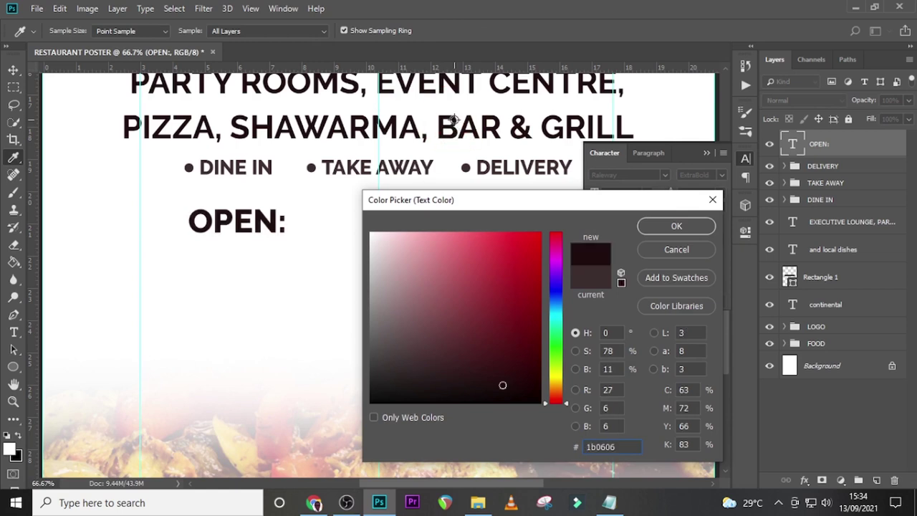
click(677, 226)
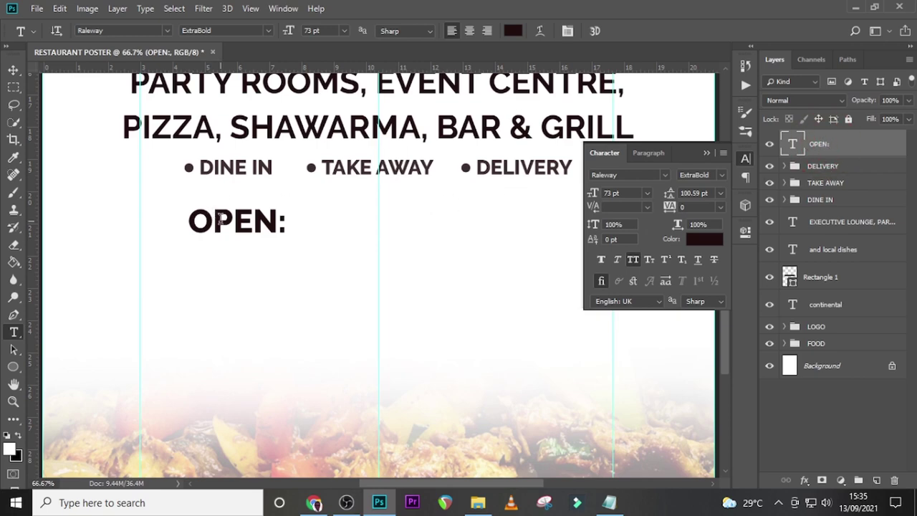
Step: Reposition the OPEN: text below the services row and place a duplicate beside it on the same line
key(v)
drag(226, 228, 359, 242)
key(ctrl+j)
Step: Copy 10:00AM from the U23.txt file in Notepad and replace the duplicated OPEN: text in Photoshop with it
click(609, 502)
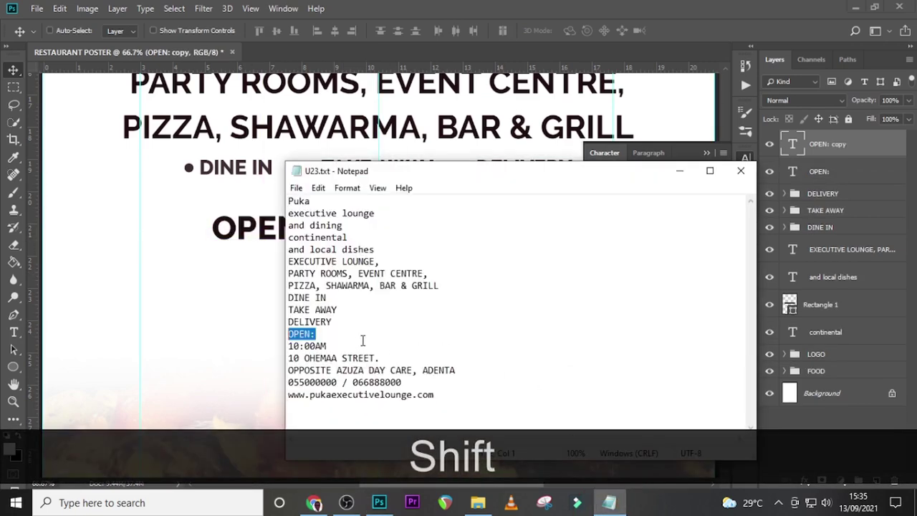
drag(349, 346, 289, 346)
key(ctrl+c)
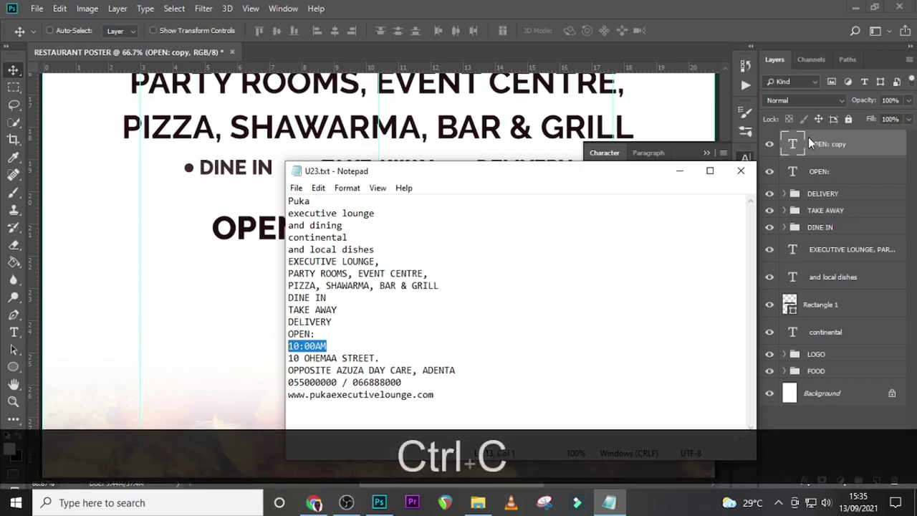
click(808, 137)
double_click(791, 147)
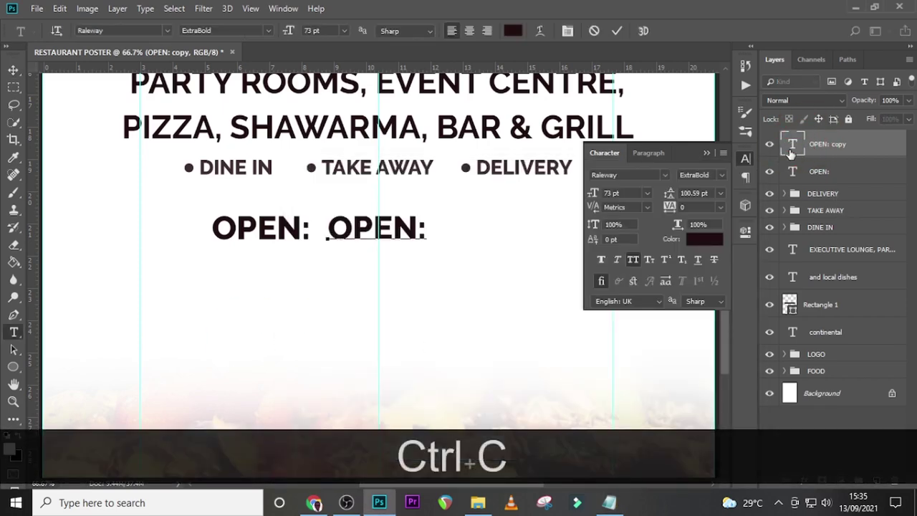
key(ctrl+v)
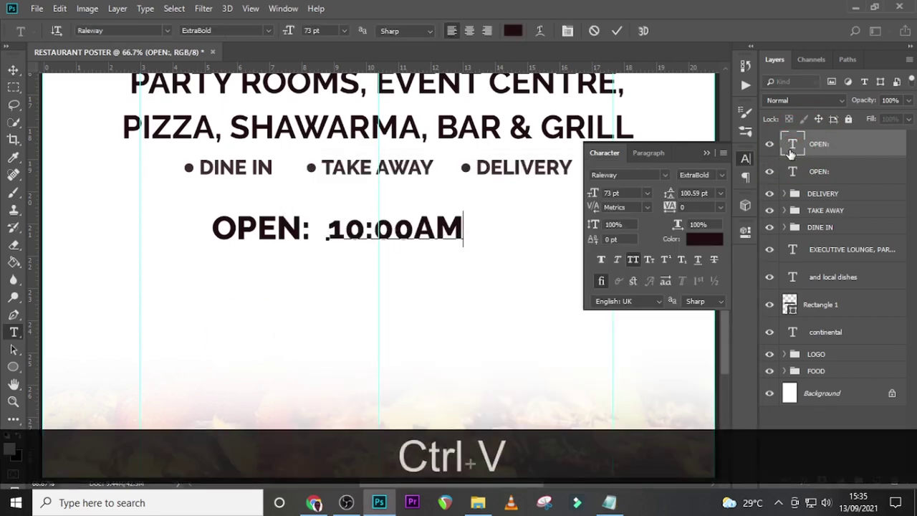
key(ctrl+Return)
key(v)
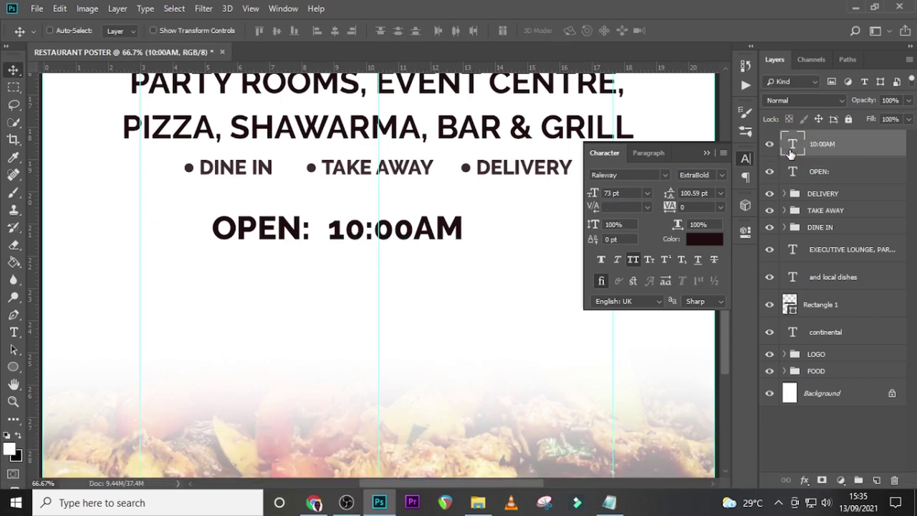
Step: Change the font of the 10:00AM text to Helvetica
click(665, 175)
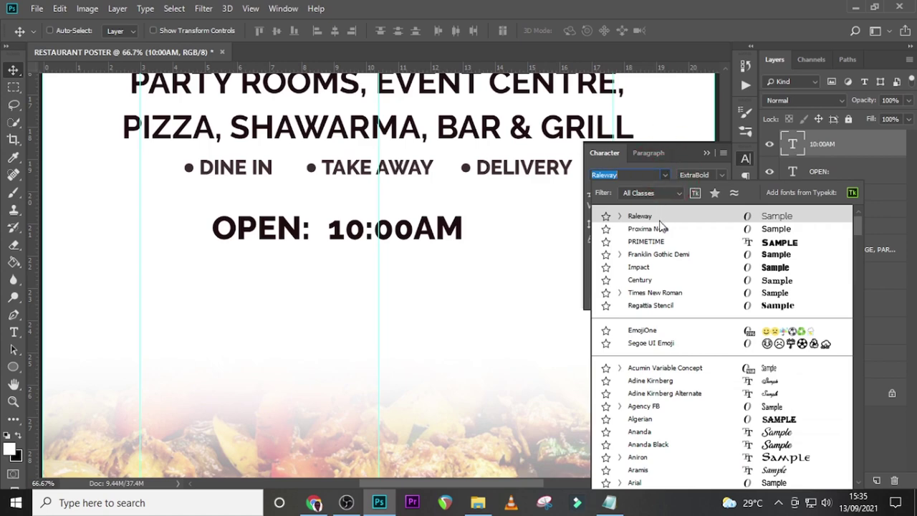
scroll(855, 265, down, 4)
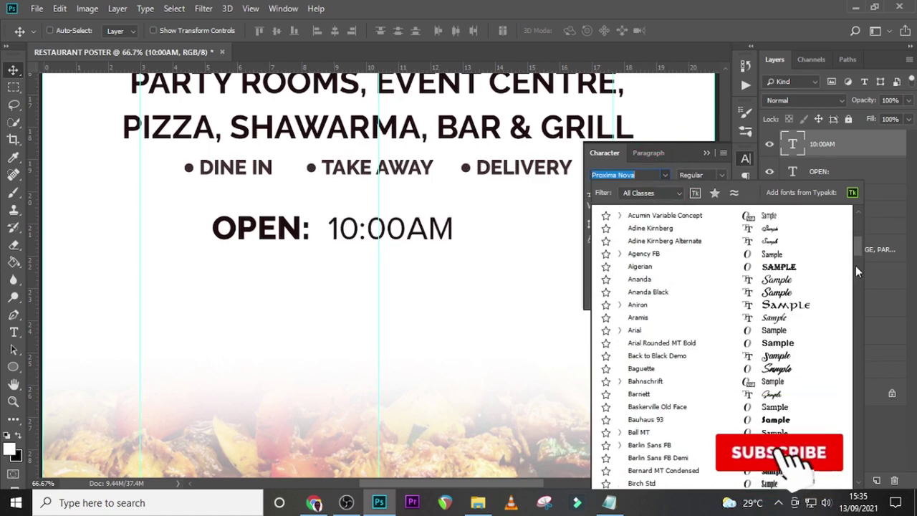
scroll(855, 280, down, 20)
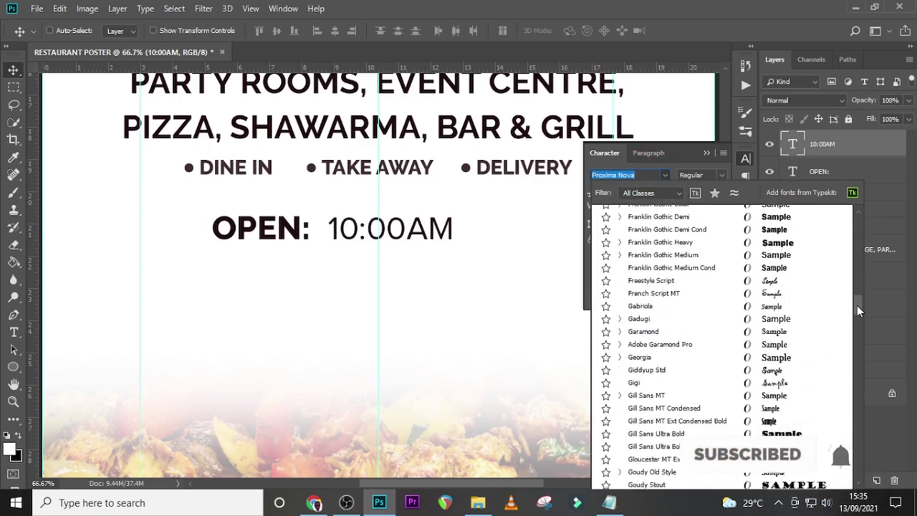
drag(856, 305, 857, 311)
click(631, 410)
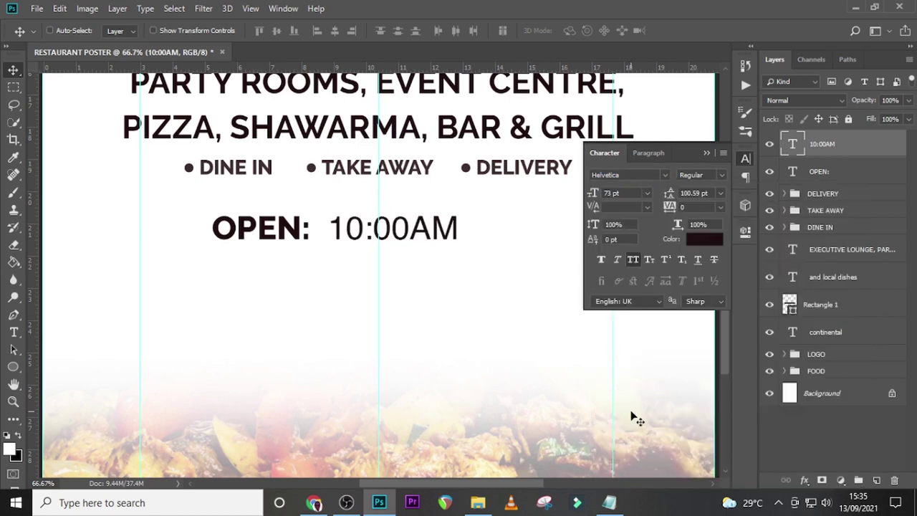
Step: Give the 10:00AM text the Bold font style and add faux bold
click(720, 176)
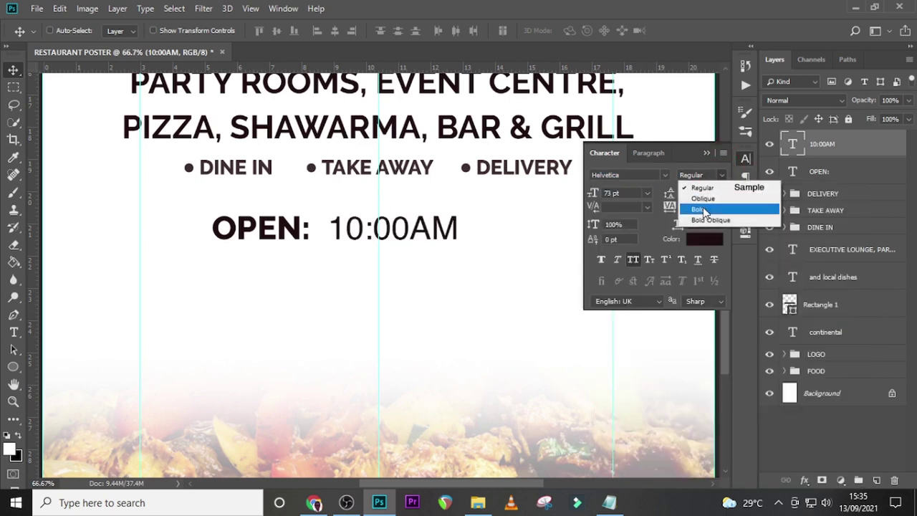
click(701, 209)
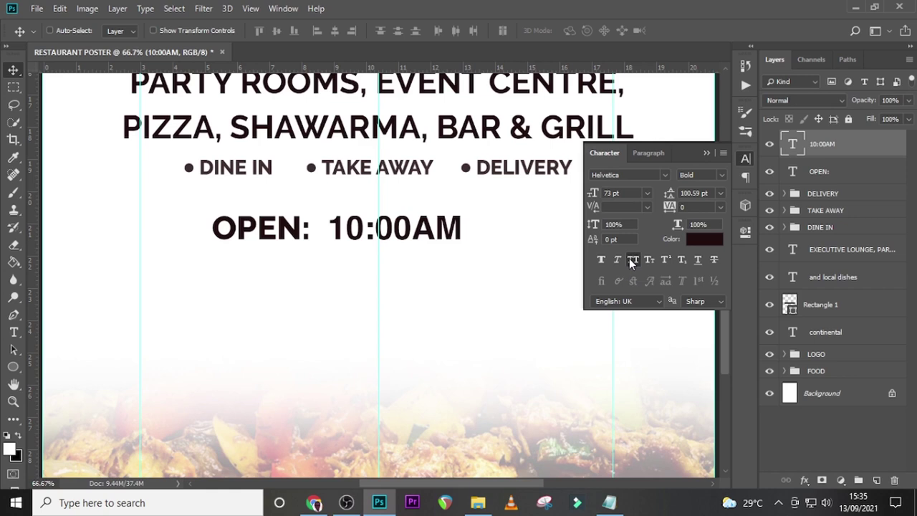
click(631, 260)
click(600, 261)
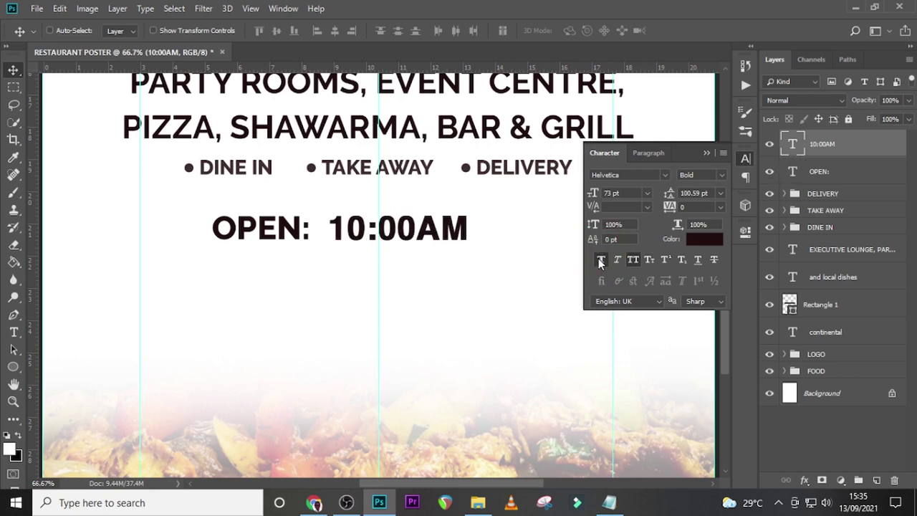
click(823, 146)
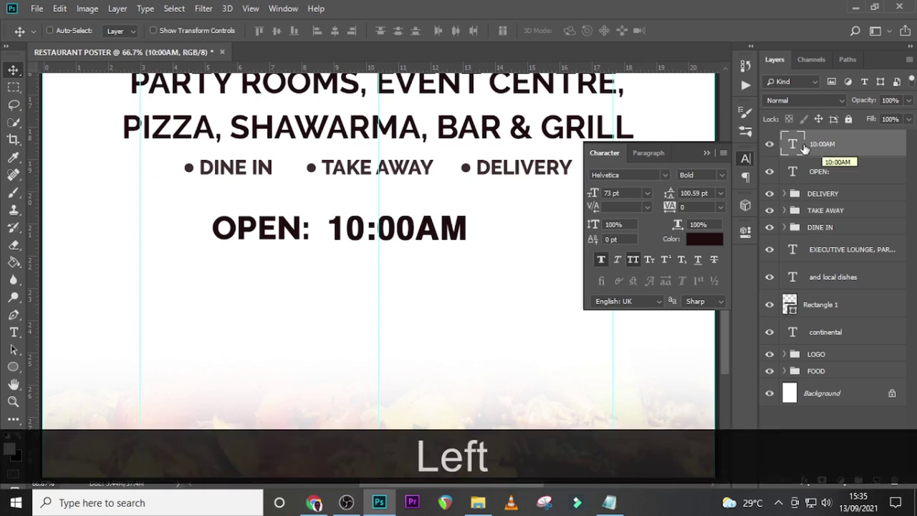
Step: Draw a rectangle shape over the 10:00AM text and place its layer beneath the 10:00AM layer
drag(14, 365, 55, 368)
drag(316, 214, 462, 246)
drag(820, 144, 814, 179)
Step: Set the fill color of the rectangle behind the 10:00AM text to dark red, 9C0404
double_click(790, 172)
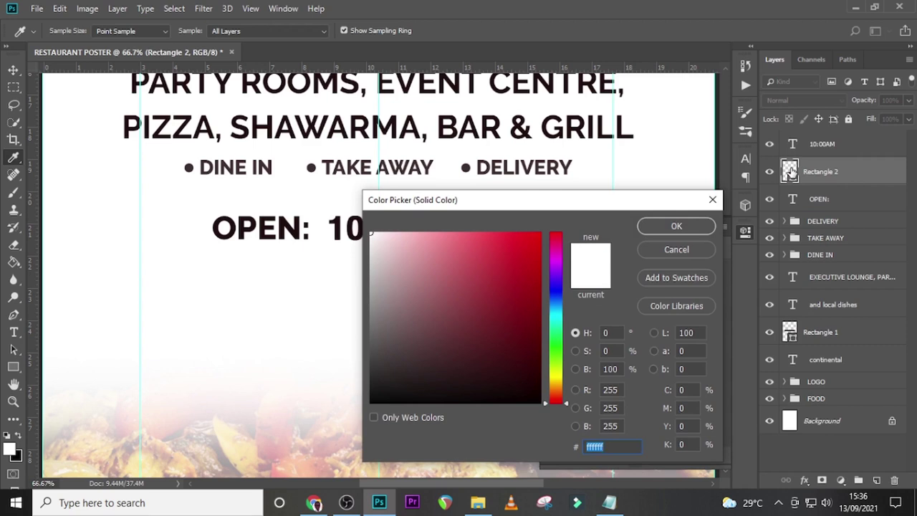
text(9c)
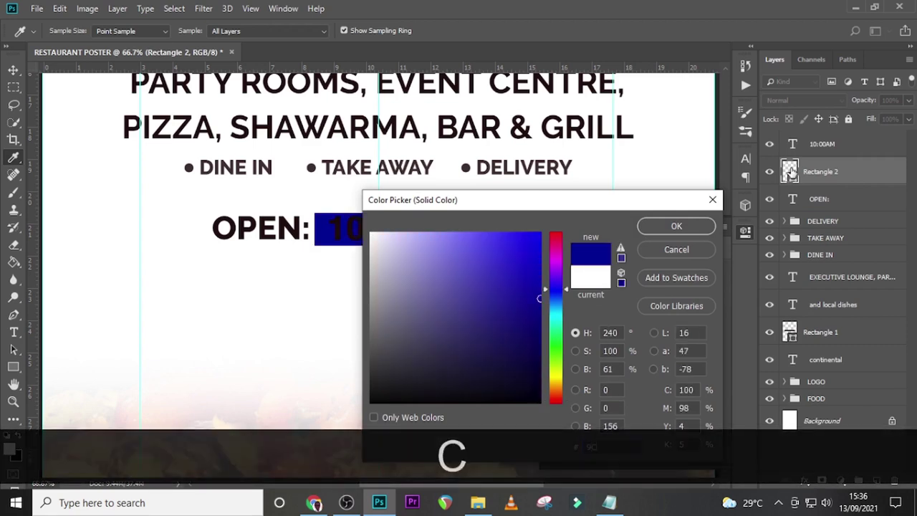
text(0404)
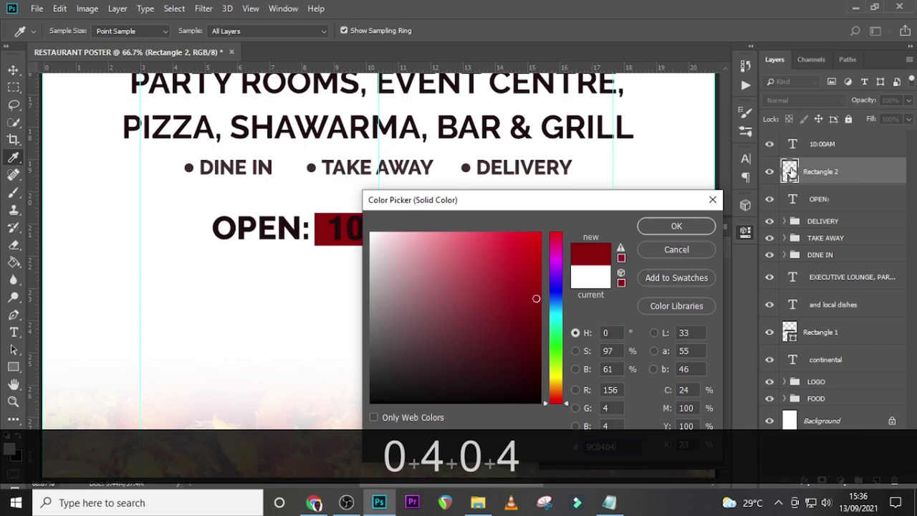
key(Return)
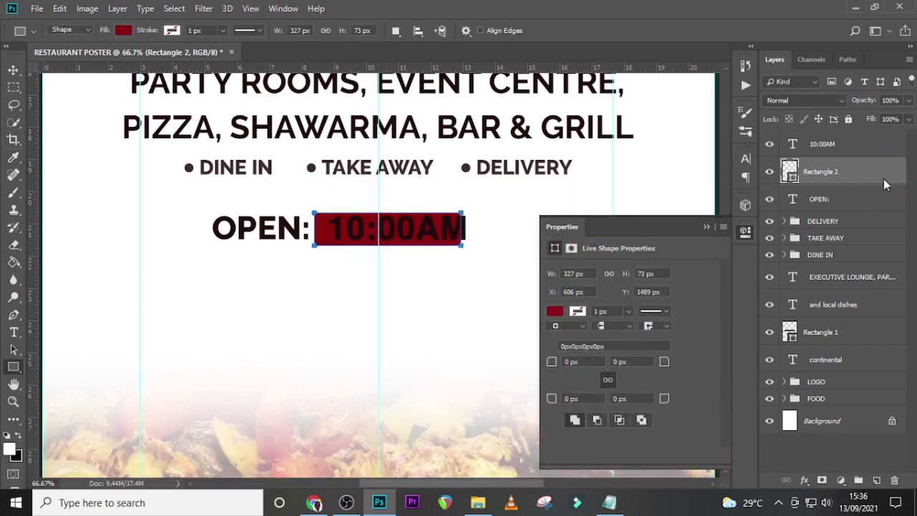
Step: Nudge the red rectangle right and slightly up so it sits evenly behind the 10:00AM text
key(shift+Right)
key(shift+Right)
key(Left)
key(Up)
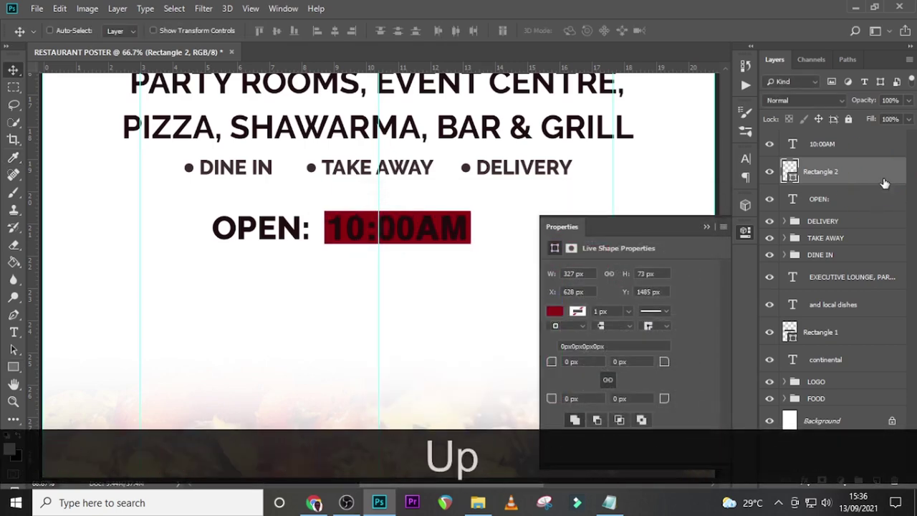
Step: Change the color of the 10:00AM text to white
click(808, 143)
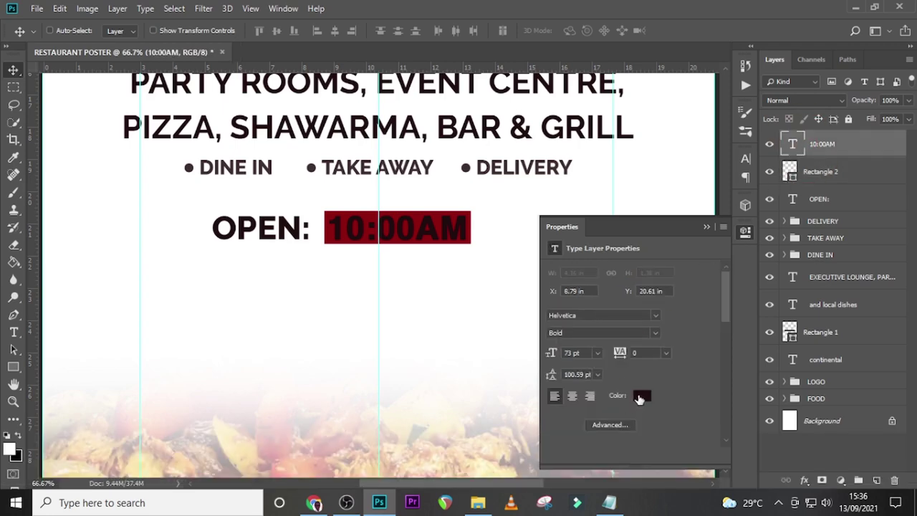
click(640, 396)
click(393, 244)
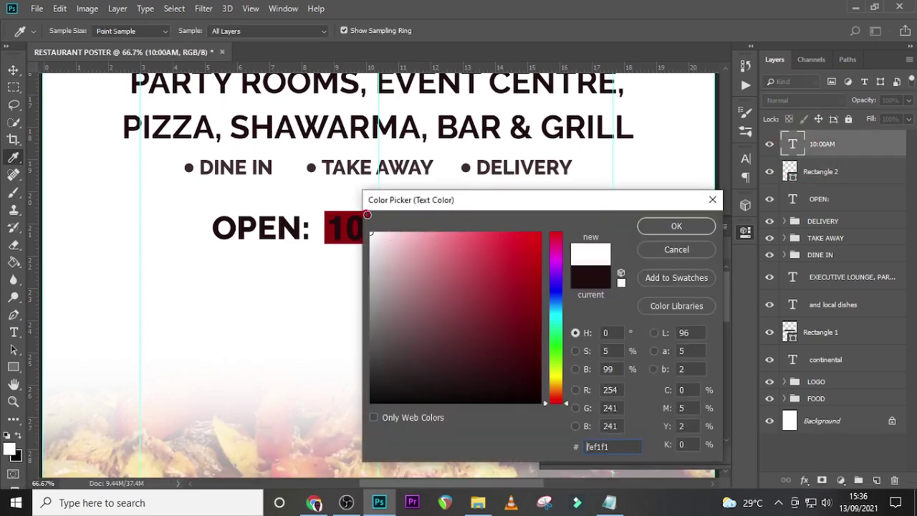
click(676, 225)
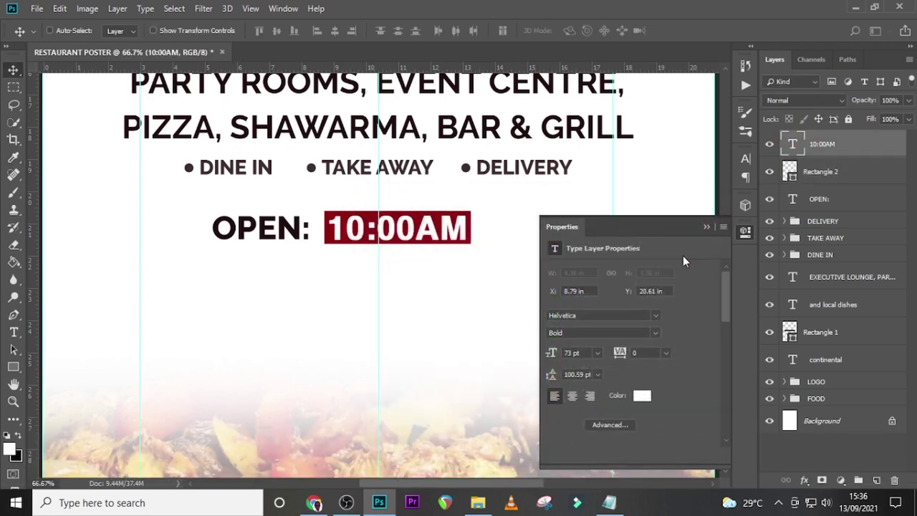
Step: Recolor only the letters AM in the 10:00AM text to orange, FC992E
double_click(793, 146)
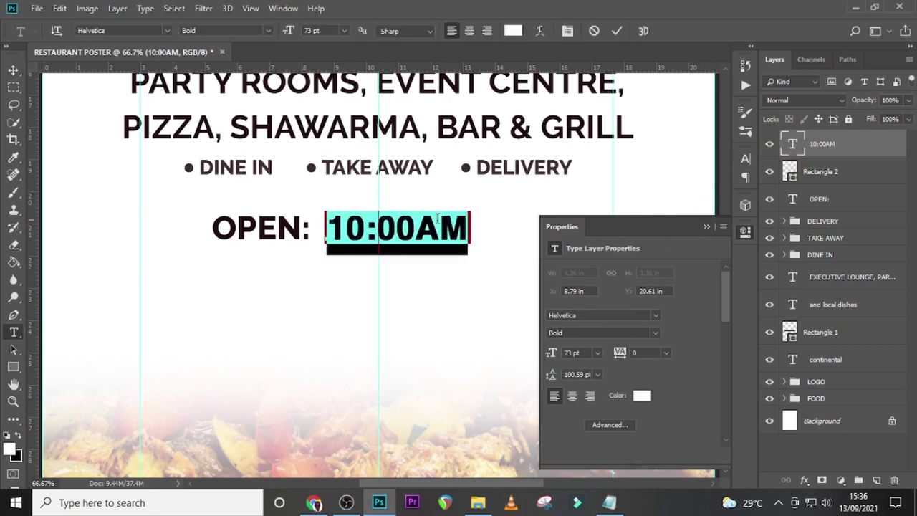
drag(416, 227, 479, 225)
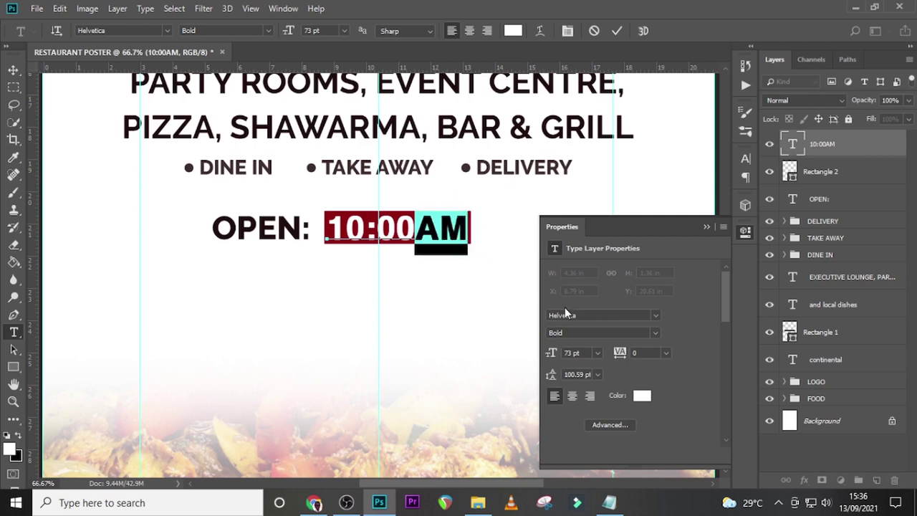
click(642, 396)
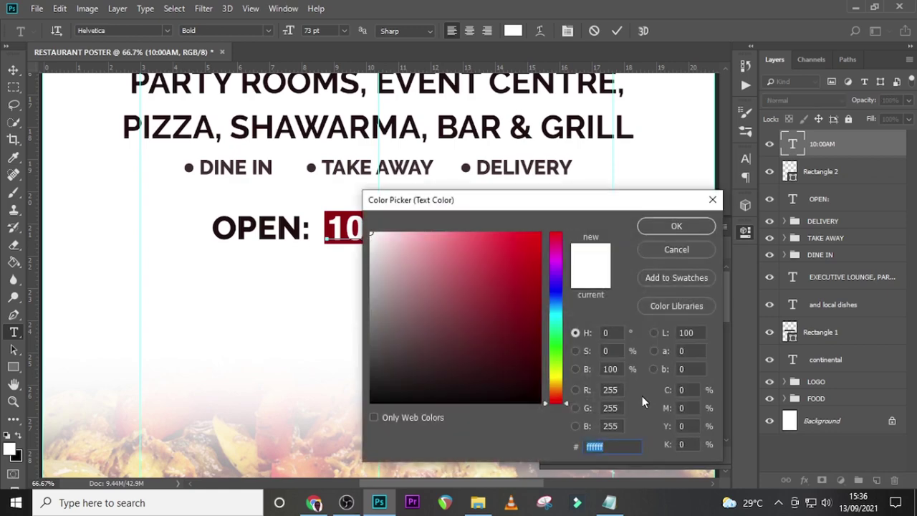
text(0000fc)
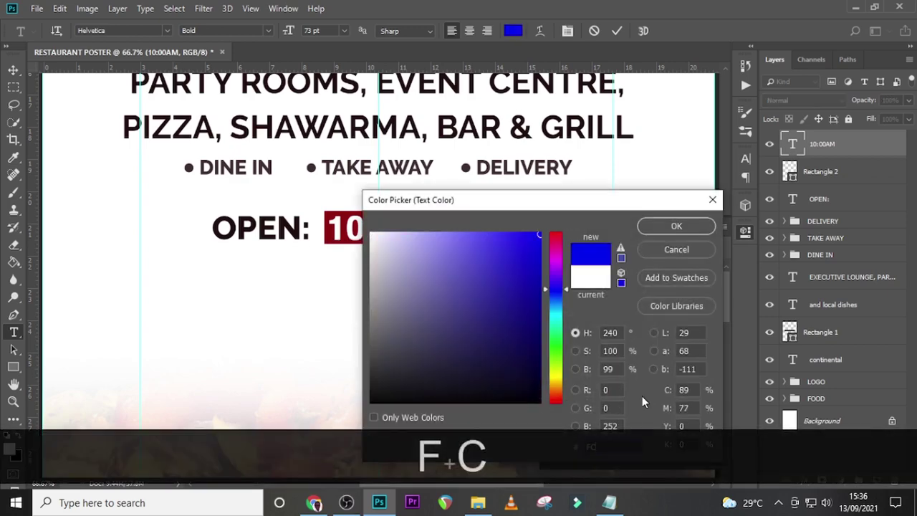
text(992e)
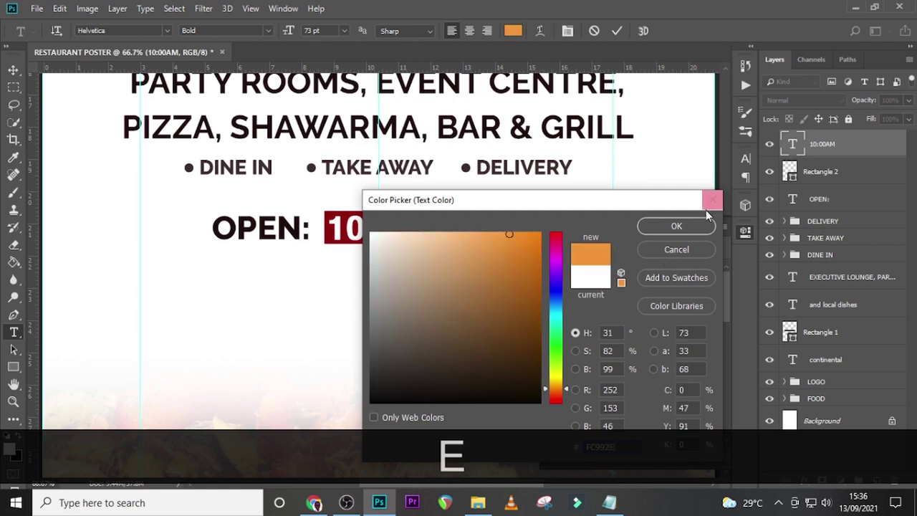
click(684, 227)
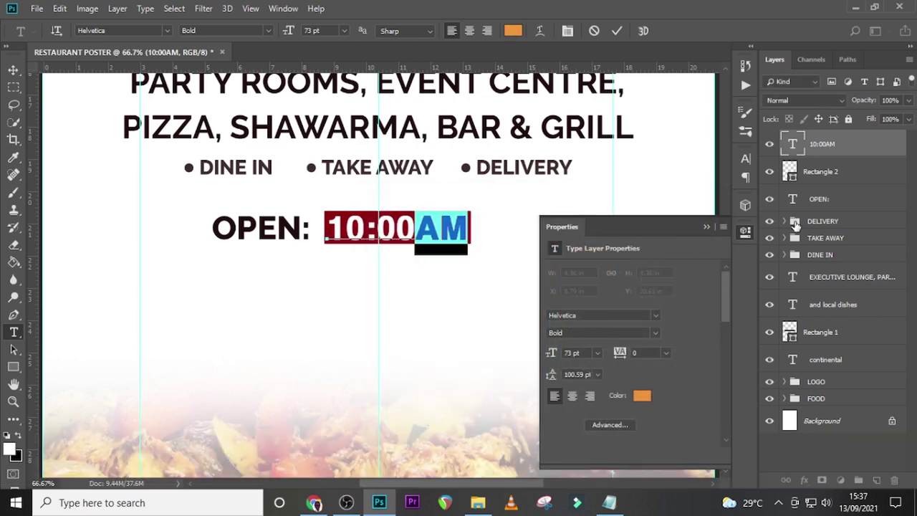
Step: Set the font style of the letters AM to Regular and commit the text edit
click(746, 157)
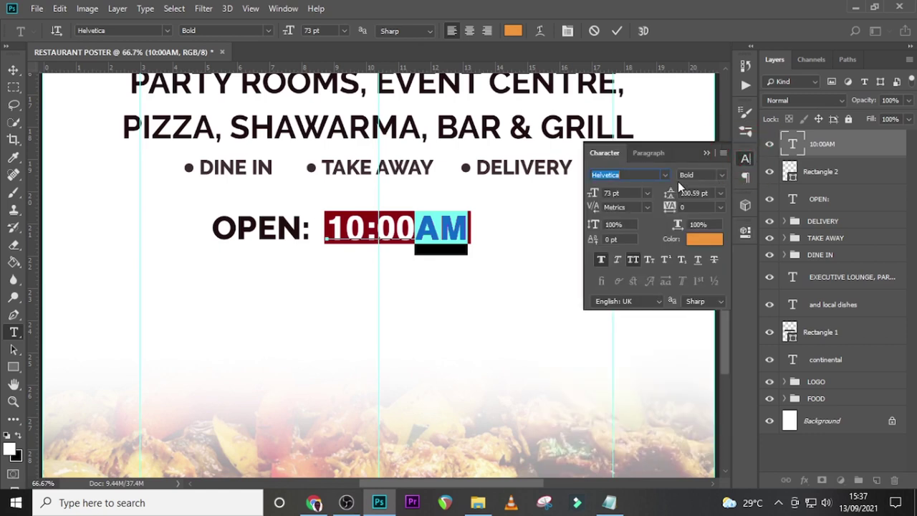
click(720, 175)
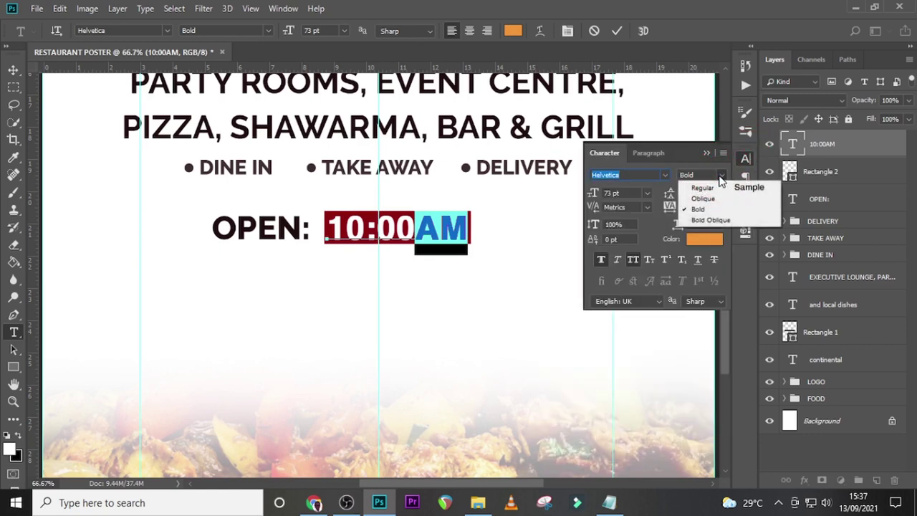
click(700, 189)
click(814, 143)
key(v)
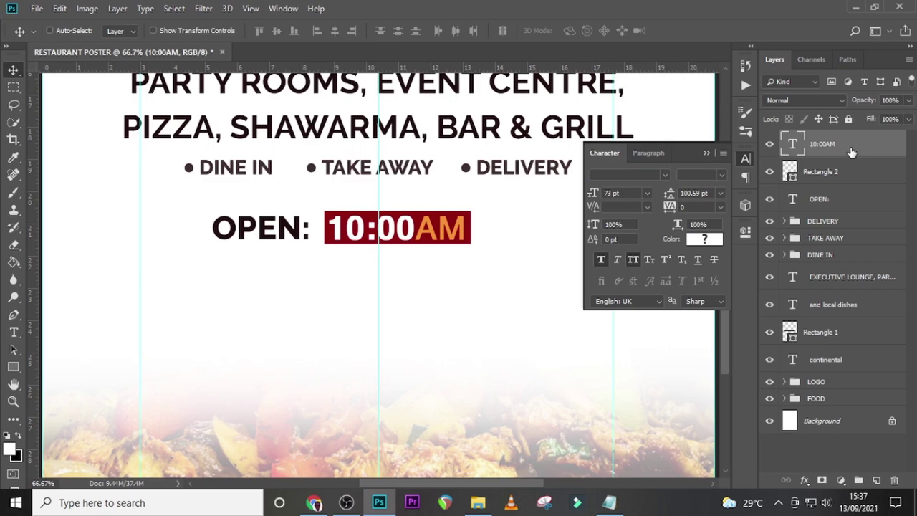
Step: Nudge the 10:00AM text and its red rectangle together to the left, closer to OPEN:
key(ctrl)
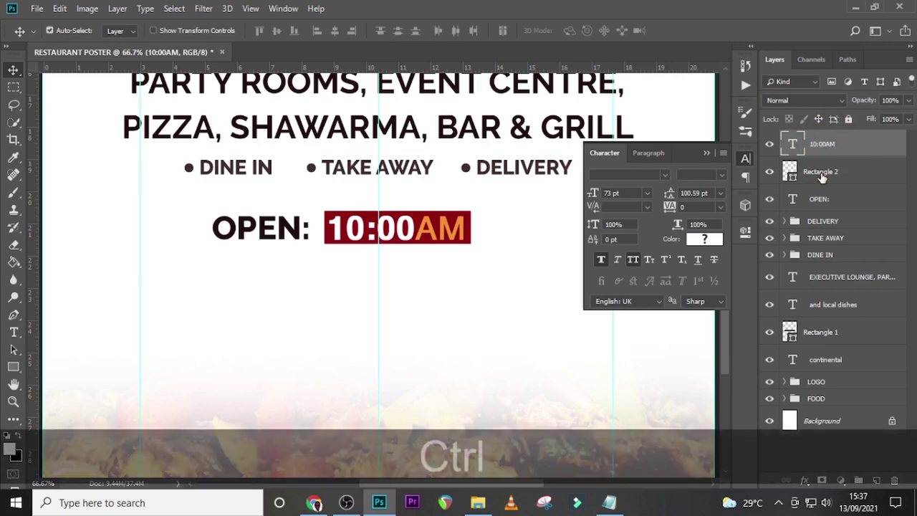
ctrl+click(821, 172)
key(ctrl+Left)
key(ctrl+Left)
key(ctrl+Left)
key(ctrl+Left)
key(ctrl+Left)
key(ctrl+Left)
key(ctrl+Left)
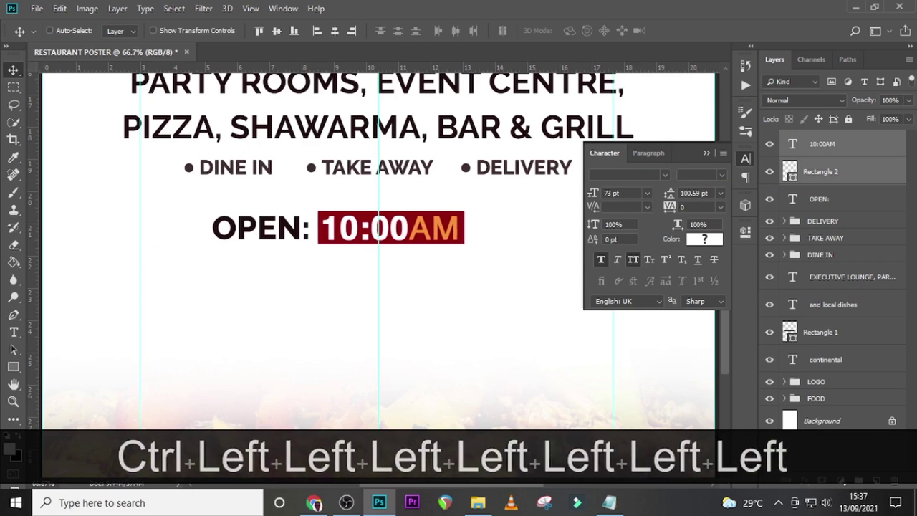
key(Left)
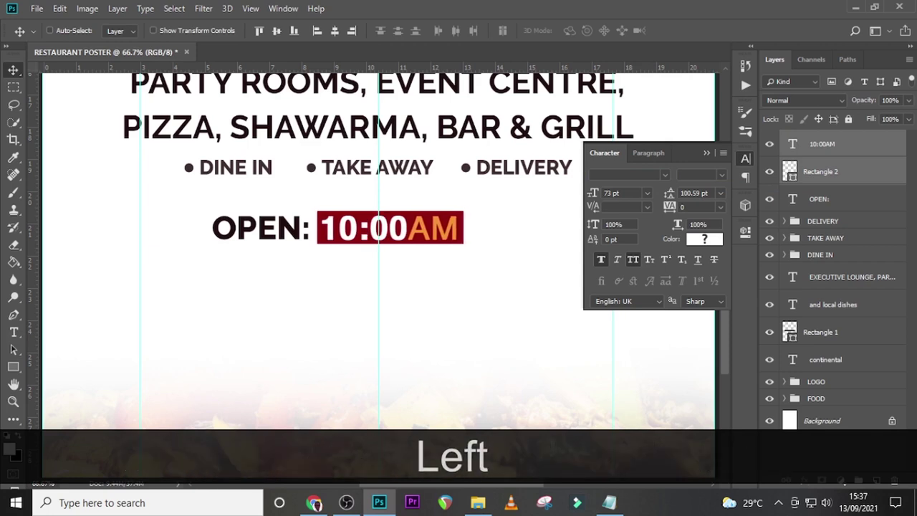
Step: Center the OPEN: text, 10:00AM text and red rectangle together on the middle vertical guide, then hide the guides
key(ctrl)
ctrl+click(831, 204)
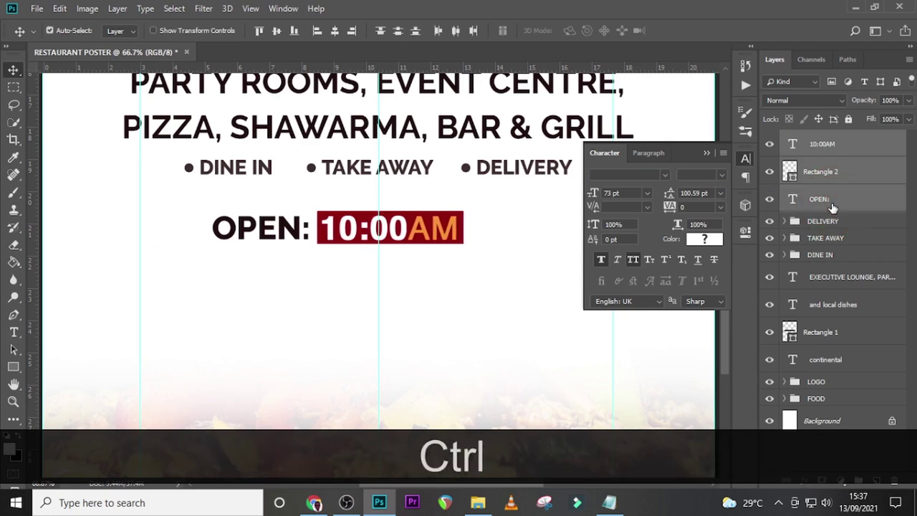
key(ctrl+t)
key(shift+Right)
key(shift+Right)
key(shift+Right)
key(shift+Right)
key(shift+Right)
key(shift+Right)
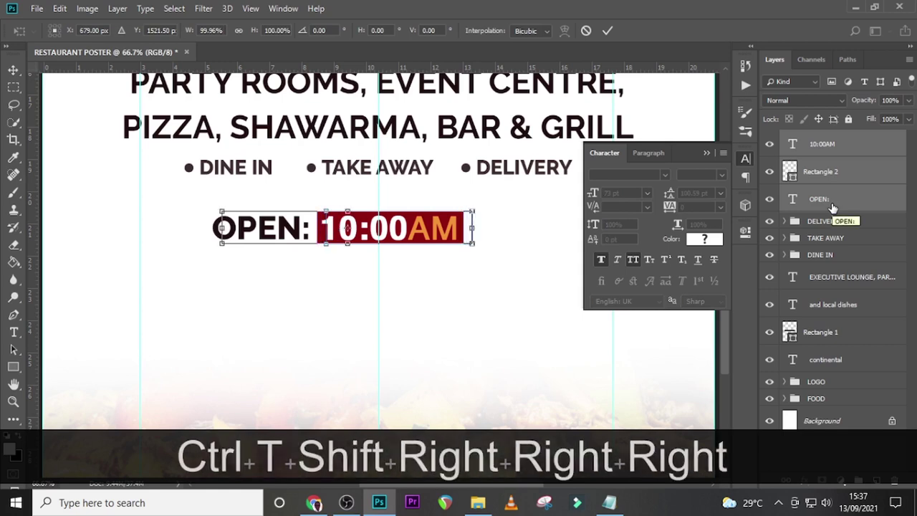
key(shift+Right)
key(shift+Right)
key(shift+Right)
key(shift+Right)
key(shift+Right)
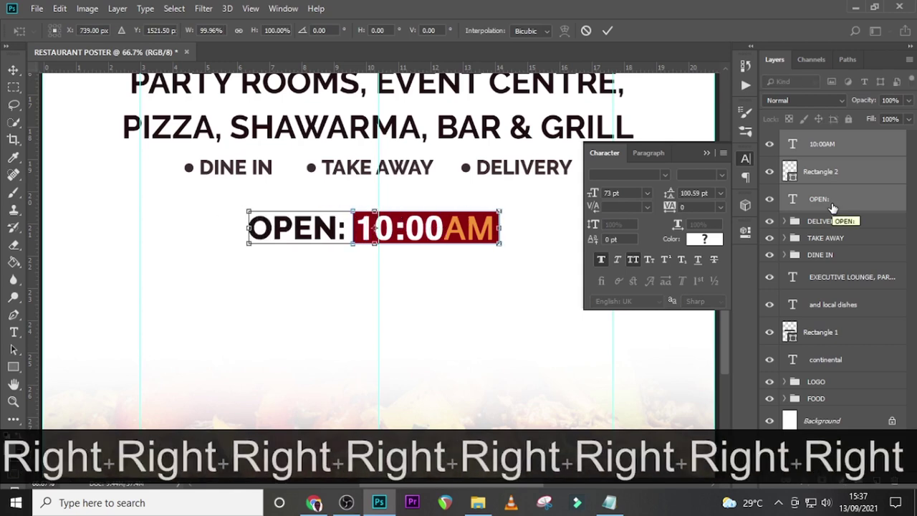
key(Right)
key(Right)
key(Right)
key(Right)
key(Right)
key(Right)
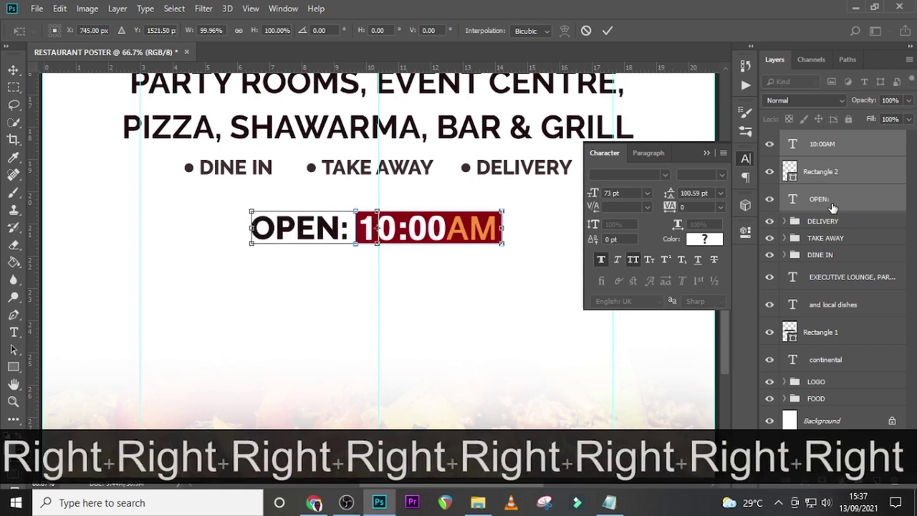
key(Right)
key(Right)
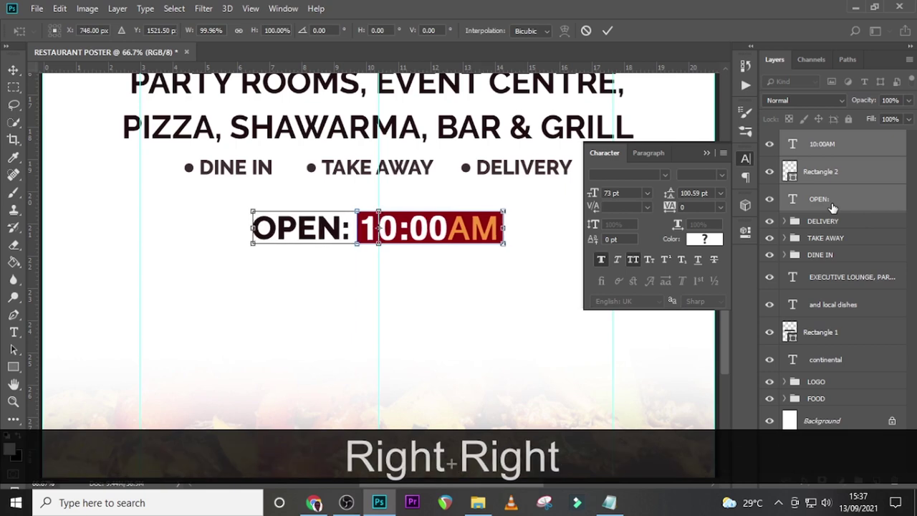
key(Return)
key(ctrl+h)
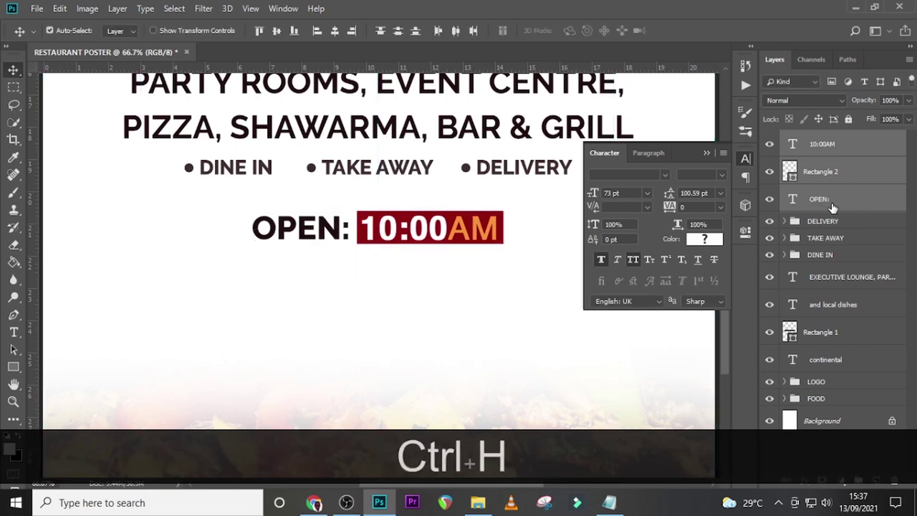
Step: Group the OPEN:, rectangle and 10:00AM layers and name the group TIME/LOCATION
key(ctrl+g)
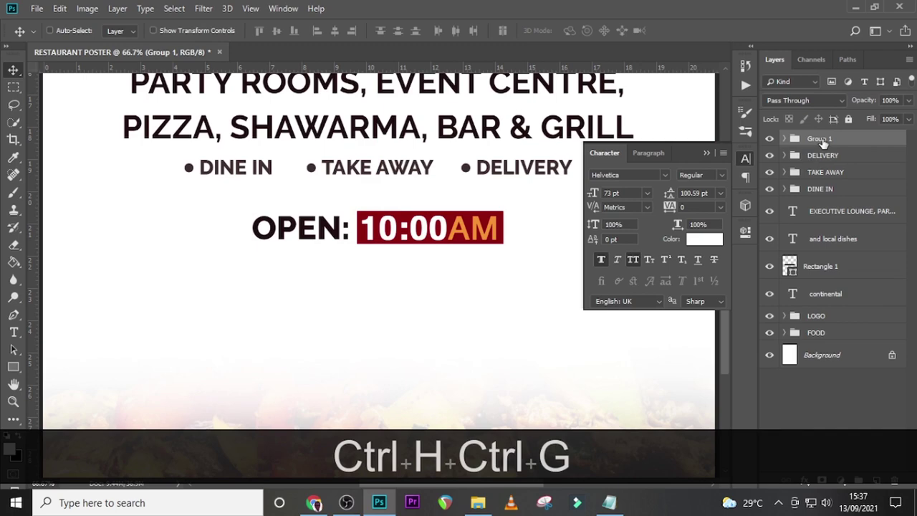
double_click(820, 138)
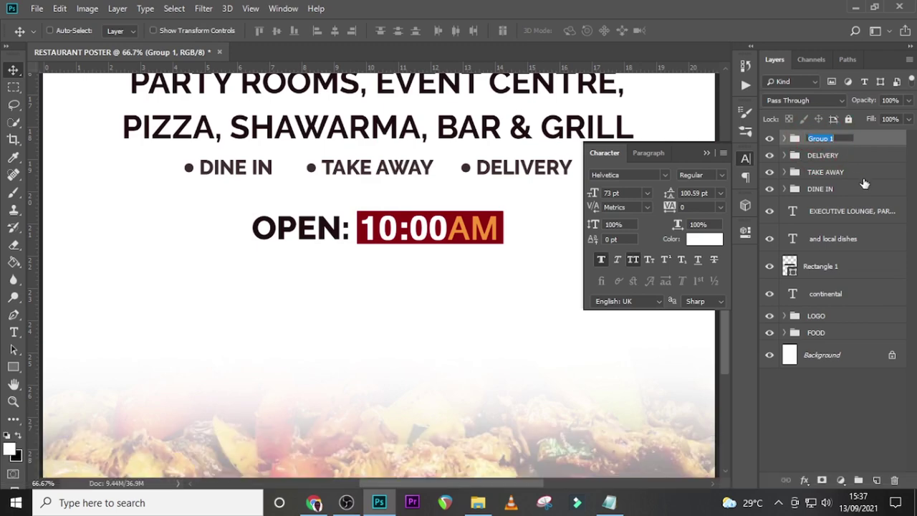
text(TIME)
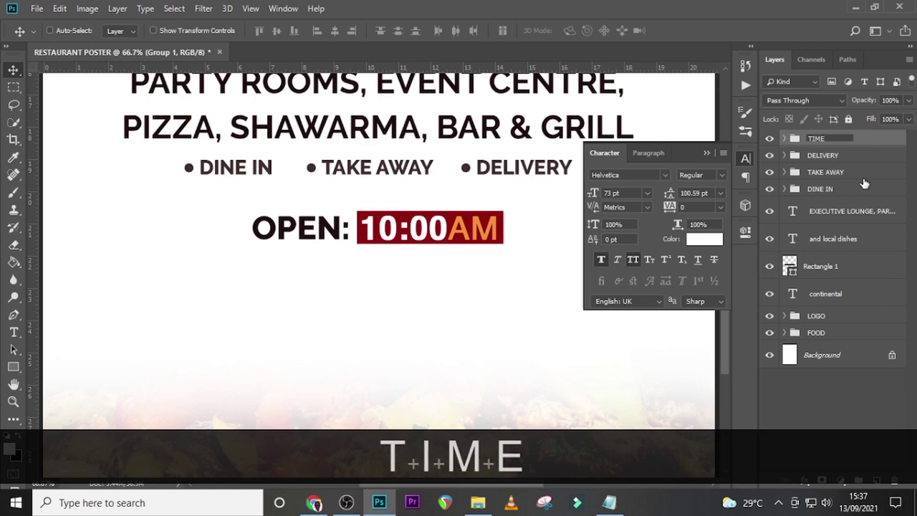
text(/LOCATIO)
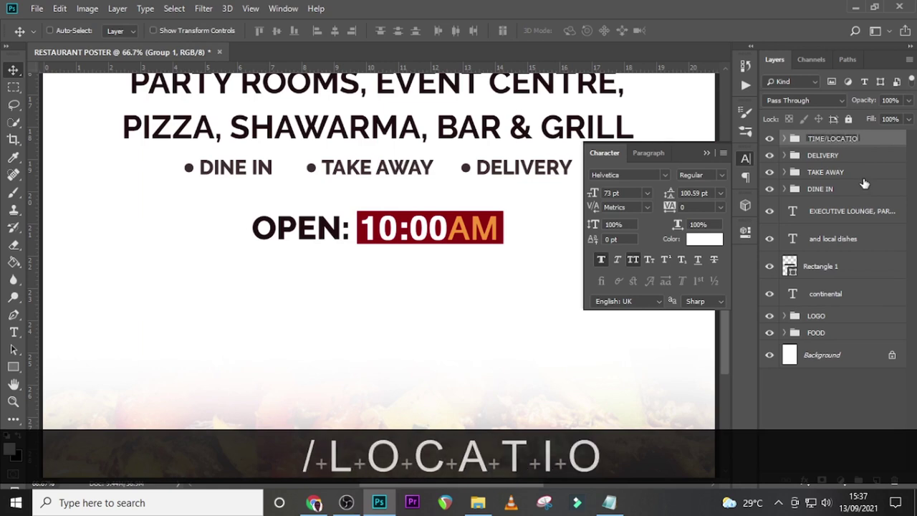
text(N)
key(Return)
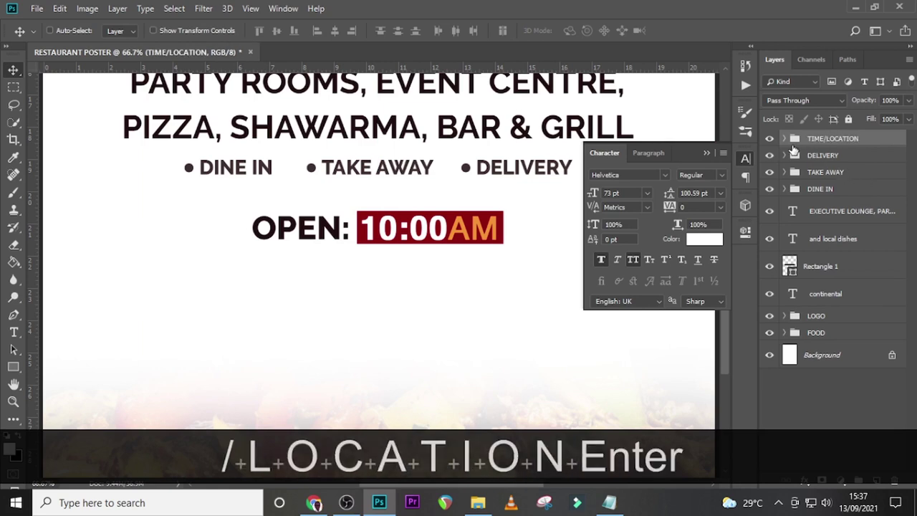
Step: Select the 10:00AM layer in the TIME/LOCATION group, and copy the two address lines from U23.txt in Notepad
click(784, 138)
click(848, 161)
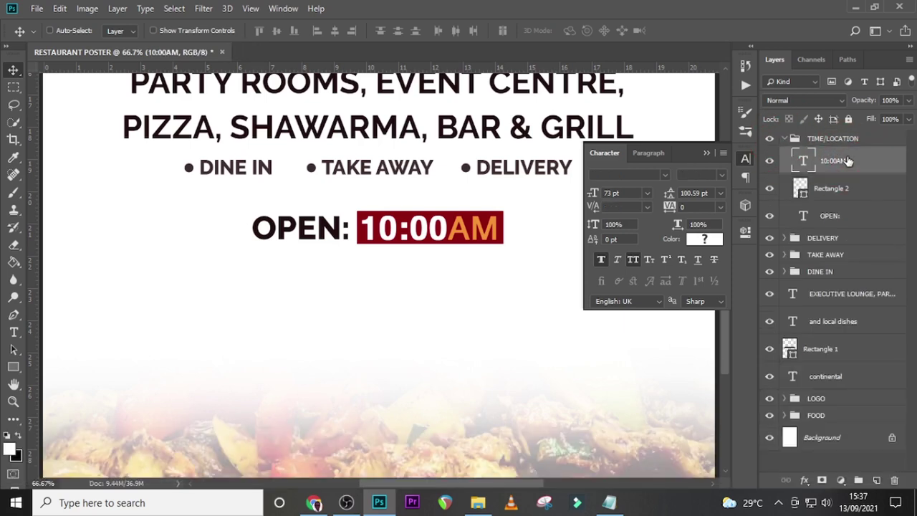
click(609, 502)
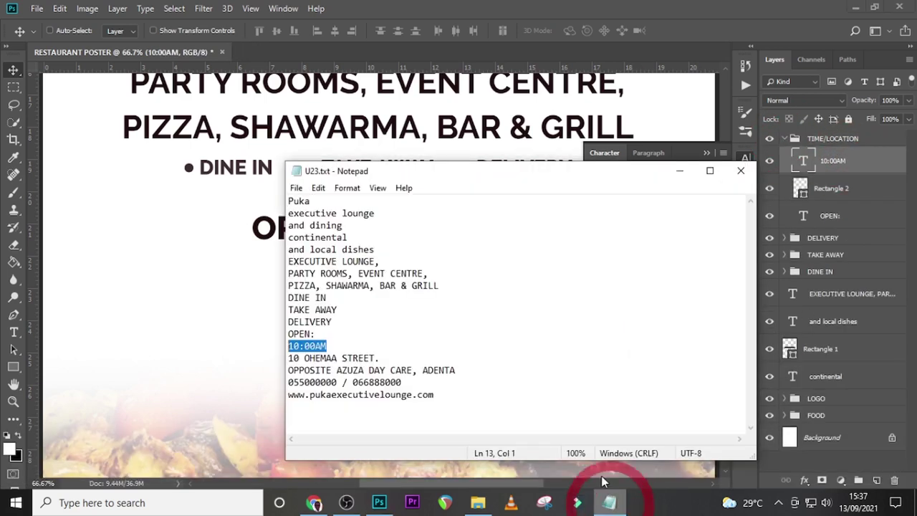
drag(459, 370, 281, 355)
key(ctrl+c)
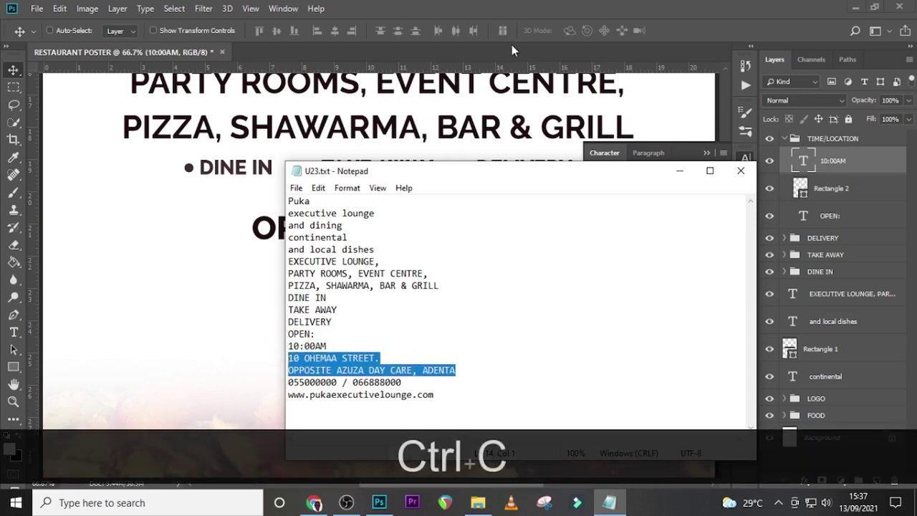
Step: Switch back to Photoshop and paste the copied address as a new text layer below the OPEN: 10:00AM line
click(511, 45)
double_click(803, 161)
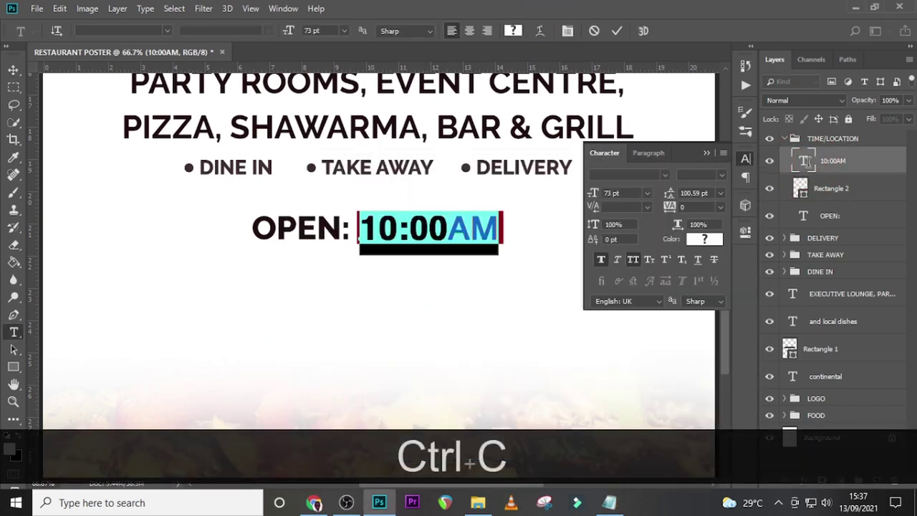
click(808, 167)
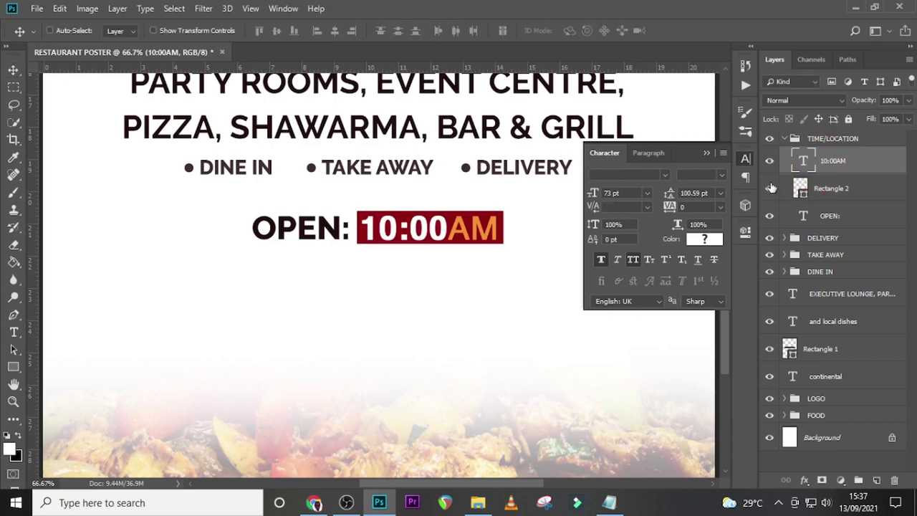
key(t)
click(305, 276)
key(ctrl+v)
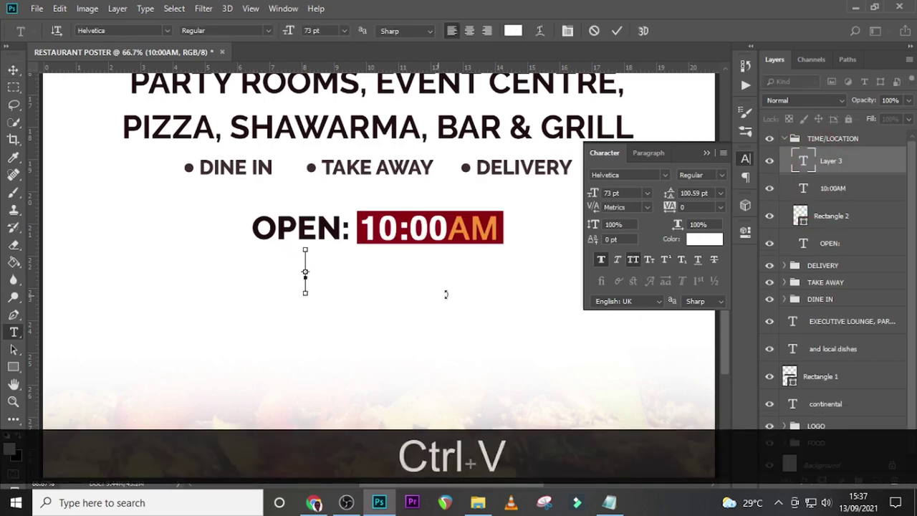
click(845, 166)
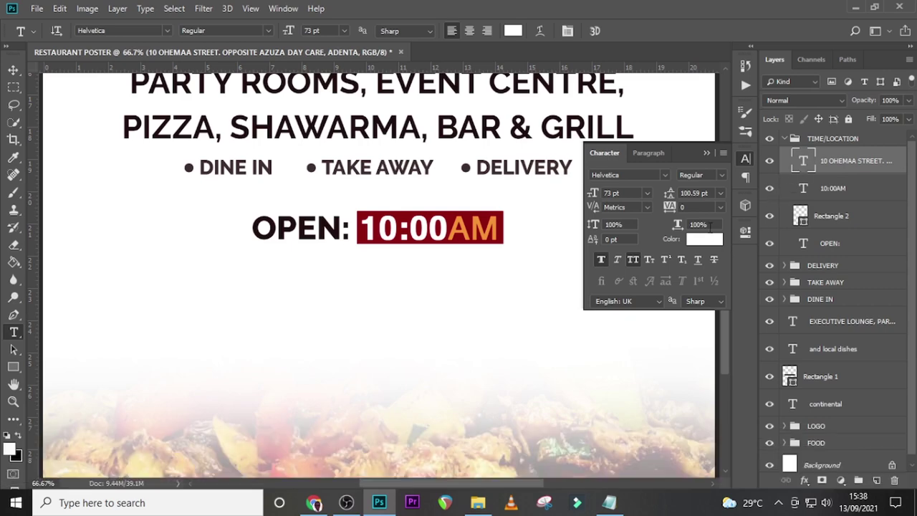
Step: Recolor the address text with the dark color 1b0606 sampled from the heading above, and center-align its lines
click(704, 242)
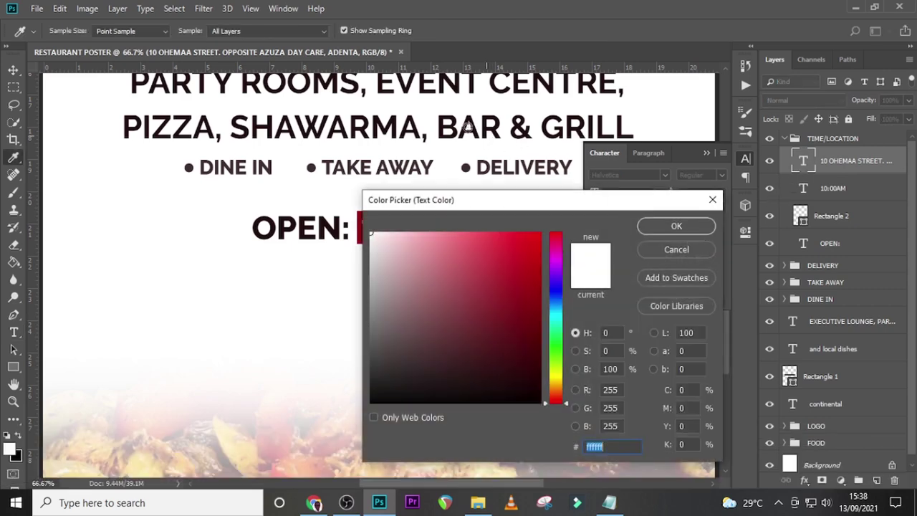
click(440, 129)
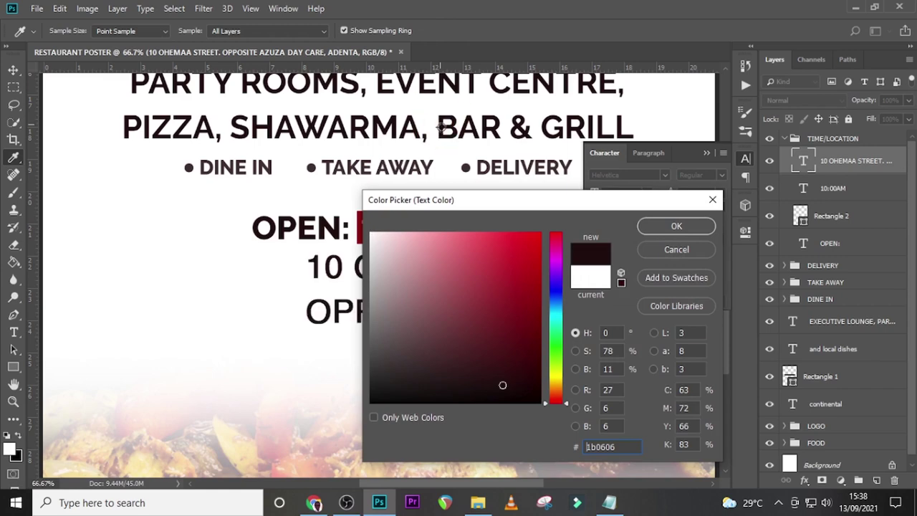
click(687, 225)
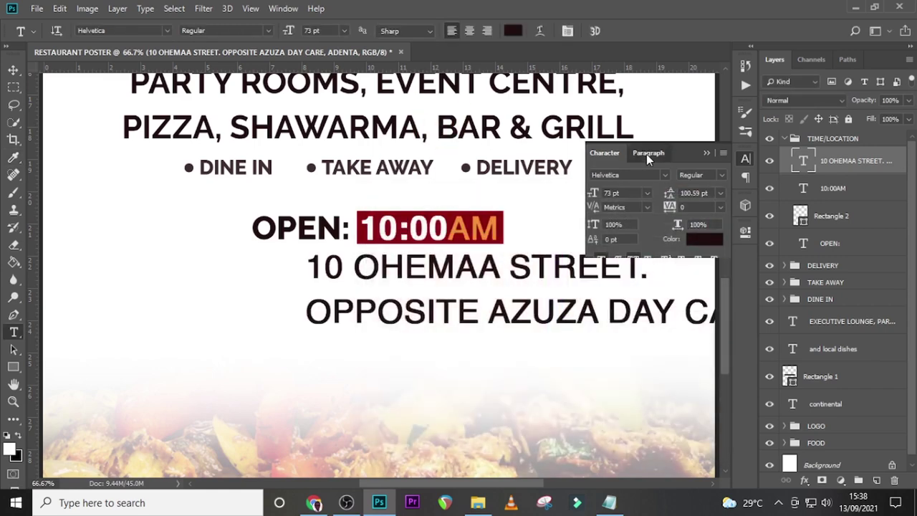
click(646, 154)
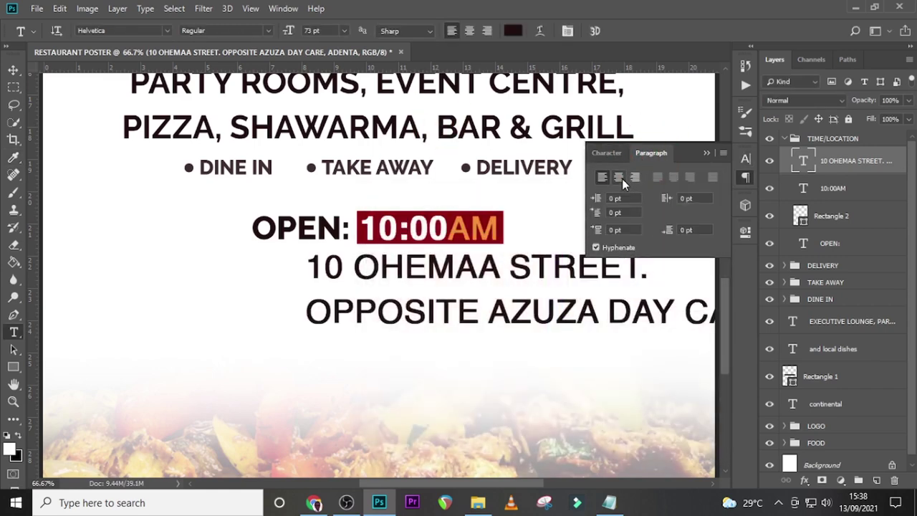
click(620, 177)
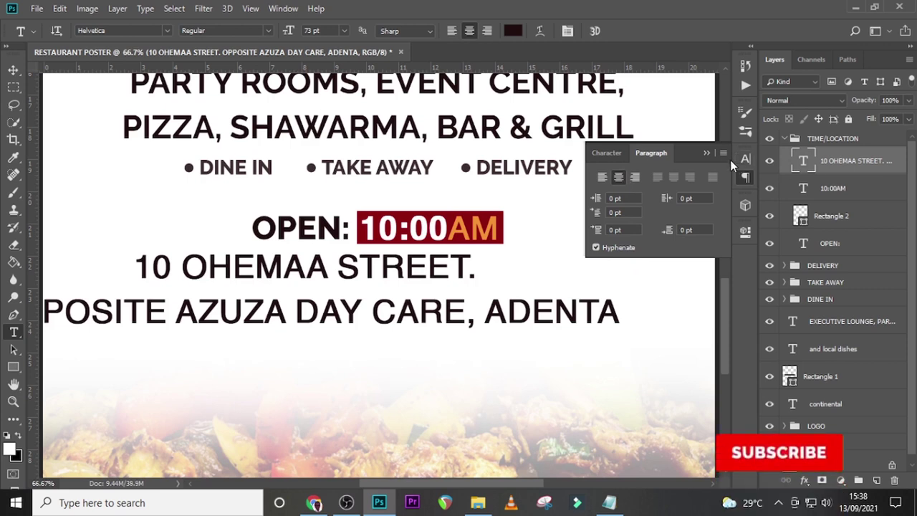
Step: Set the address text to the Raleway ExtraBold font at 50 pt
click(608, 153)
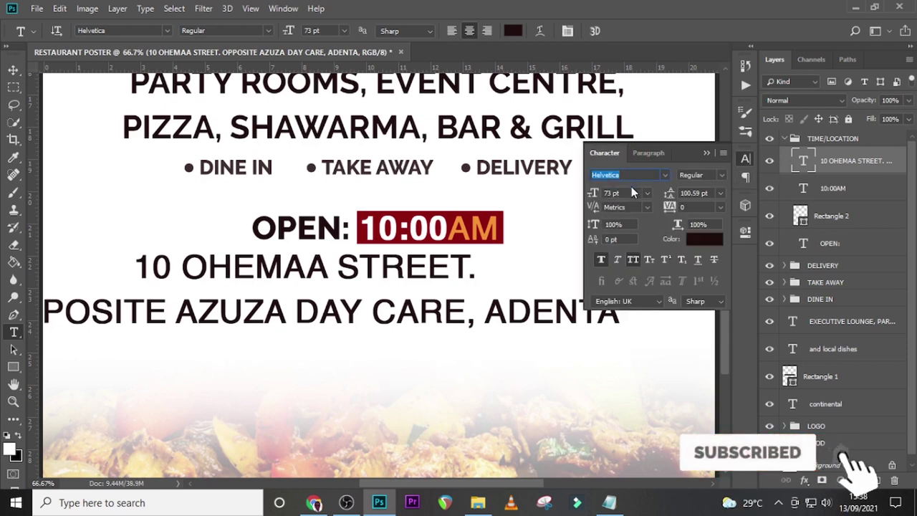
click(660, 178)
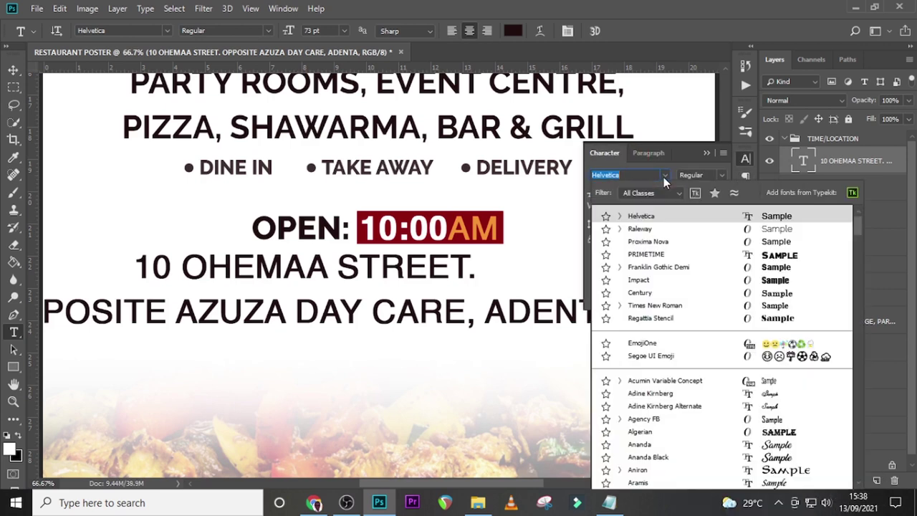
click(643, 225)
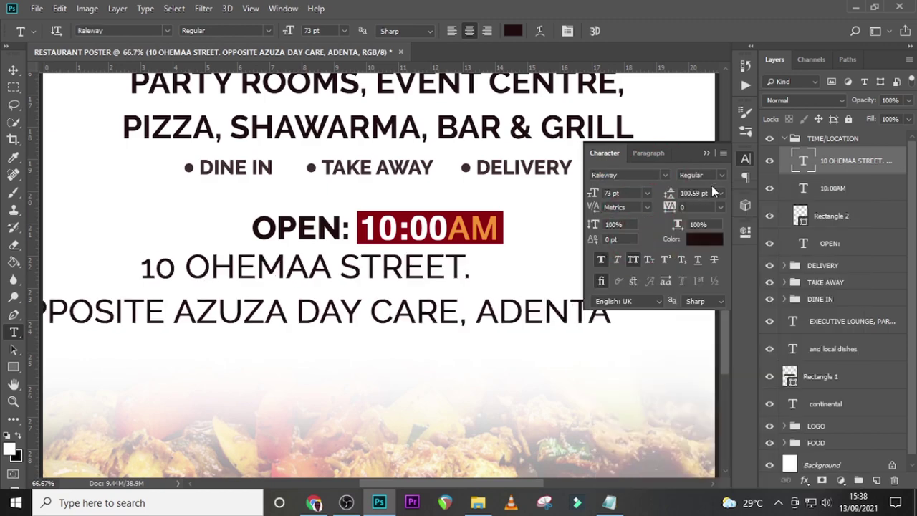
click(709, 176)
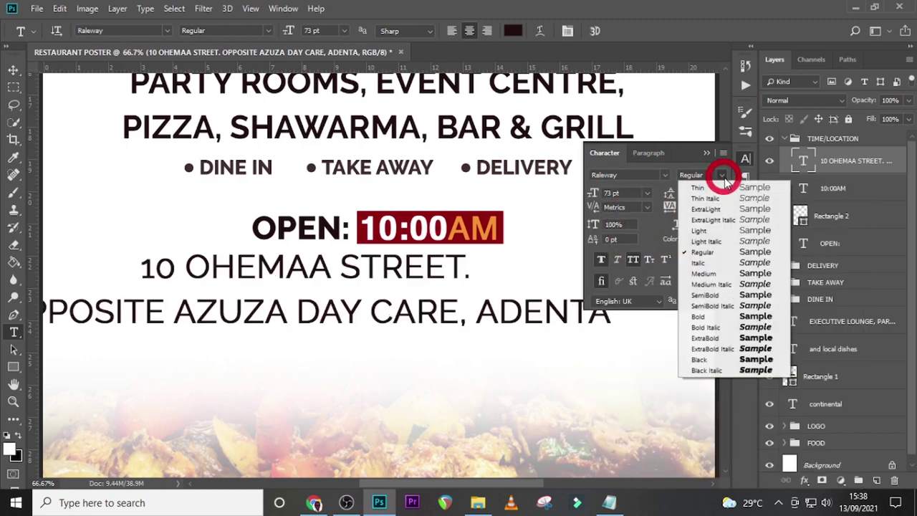
click(716, 341)
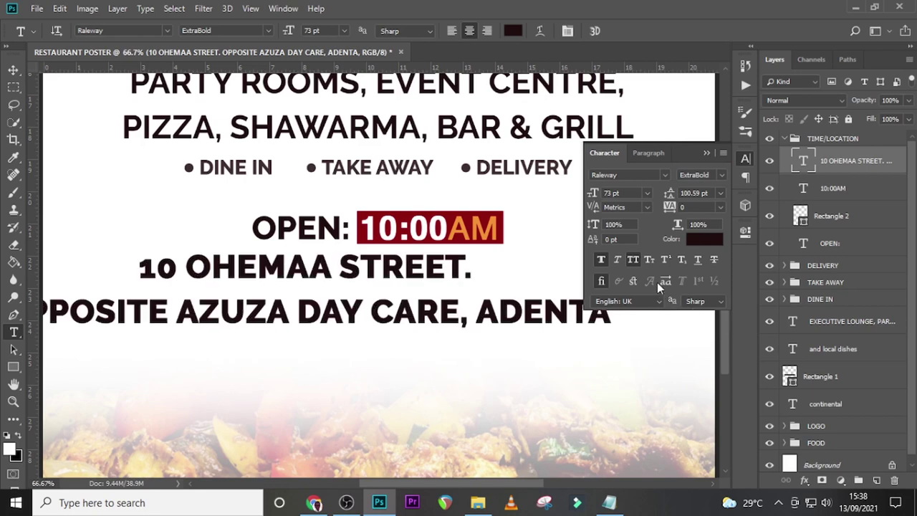
click(626, 193)
text(50)
key(Return)
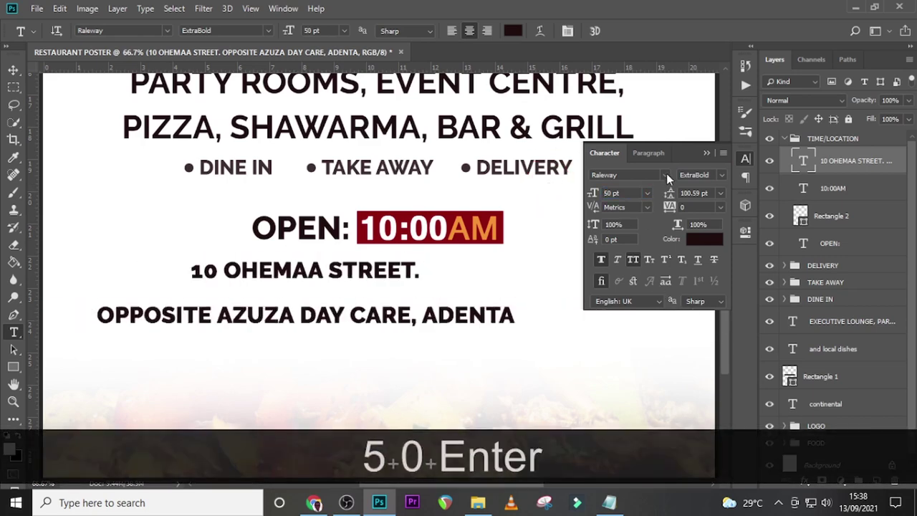
Step: Set the address text's leading to 60.8 pt and turn off its faux bold
drag(709, 193, 652, 192)
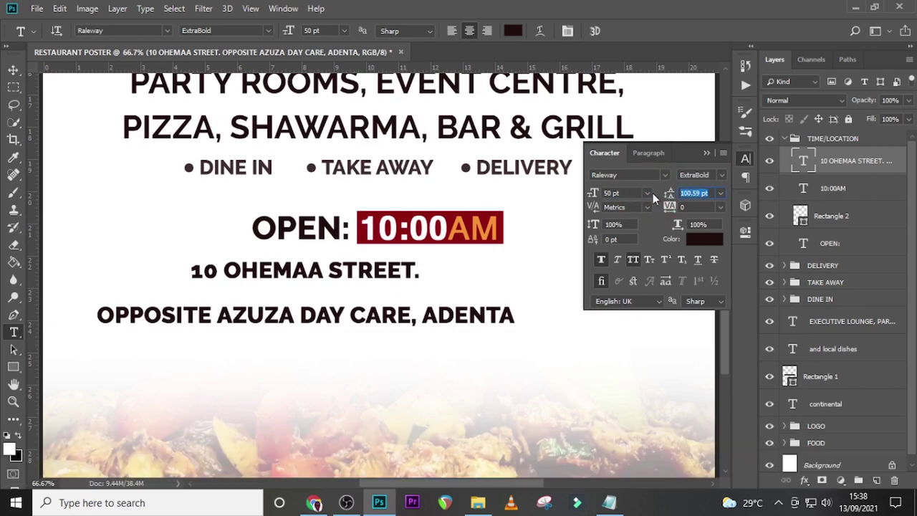
text(60)
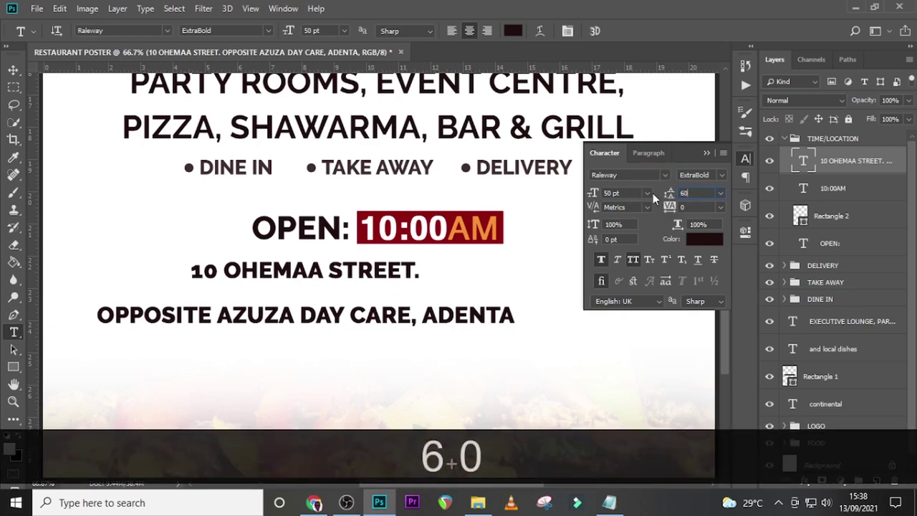
text(.8)
key(Return)
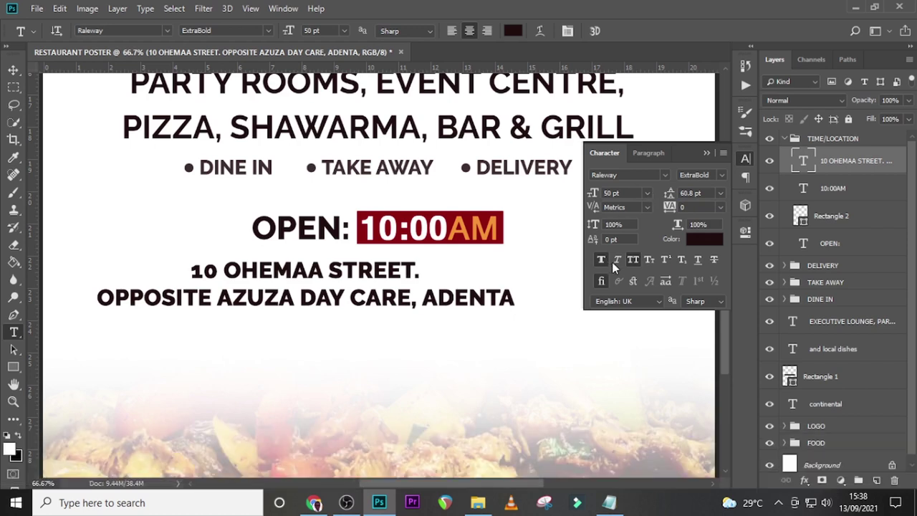
click(601, 260)
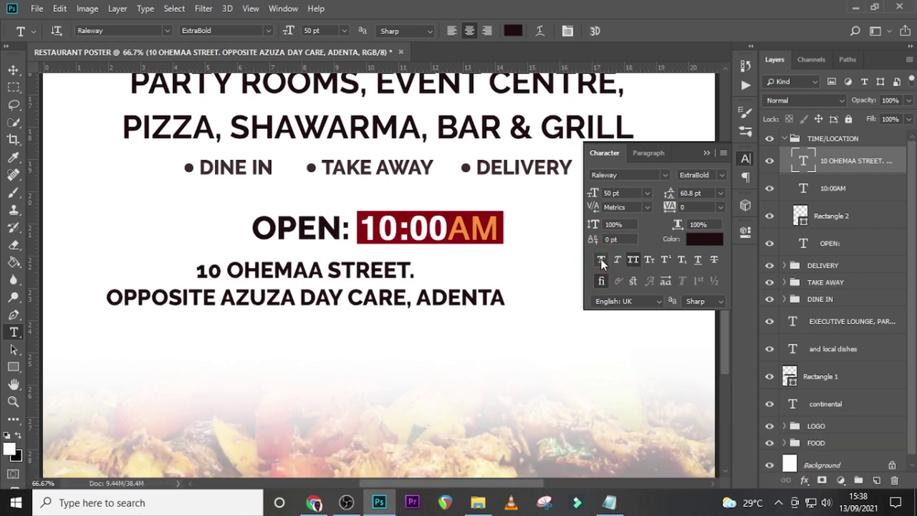
Step: Move the address text lower on the poster, show the guides, and center it horizontally on the middle vertical guide
key(v)
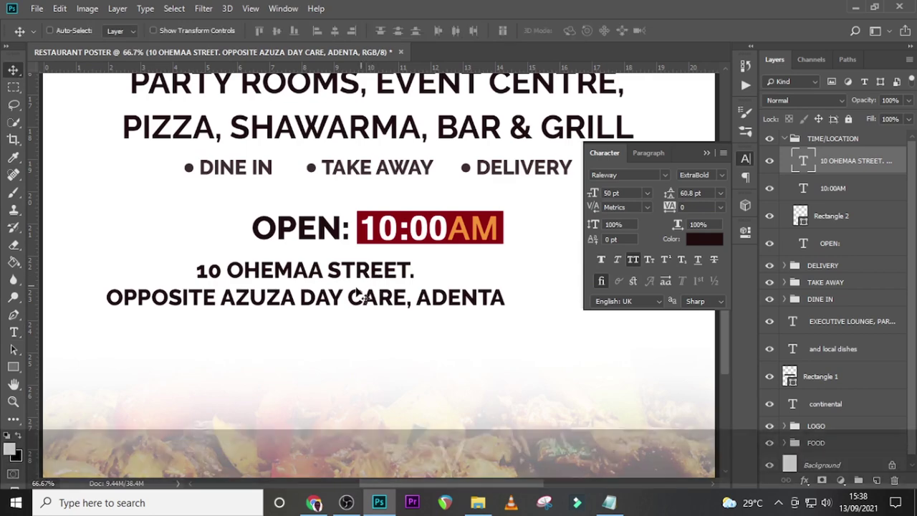
drag(371, 278, 422, 334)
key(ctrl+h)
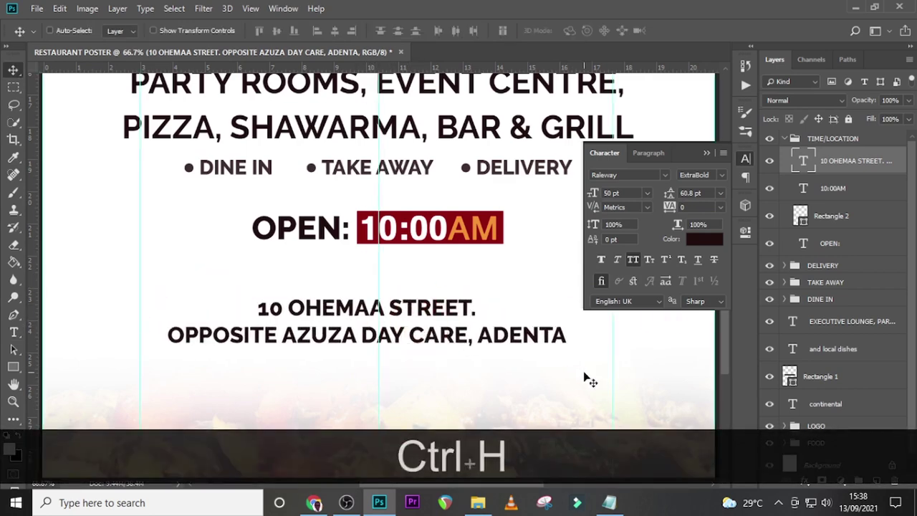
key(ctrl+t)
key(shift+Right)
key(shift+Right)
key(shift+Right)
key(shift+Right)
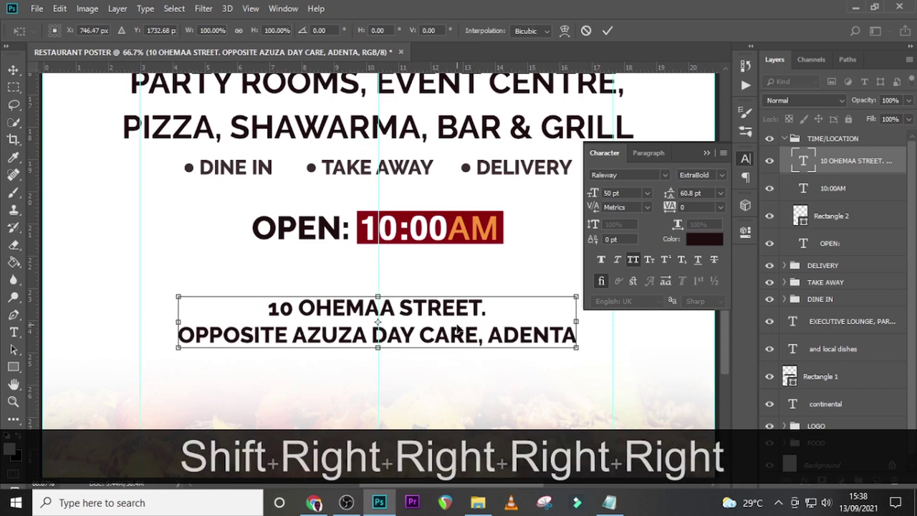
Step: Move the address text straight up so it sits close beneath the OPEN: 10:00AM line, and apply the transform
key(shift+Up)
key(shift+Up)
key(shift+Up)
key(shift+Up)
key(shift+Up)
key(shift+Up)
key(shift+Up)
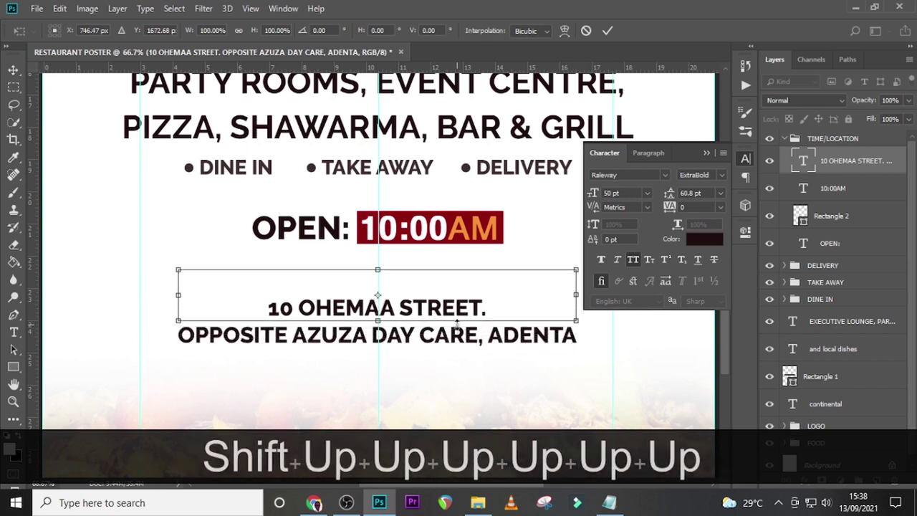
key(Return)
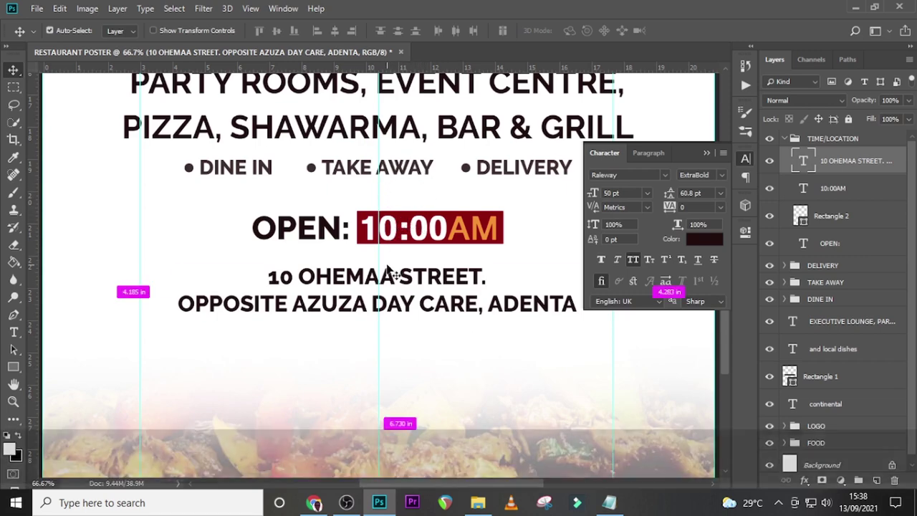
Step: Nudge the OPEN: text, 10:00AM text and red rectangle together slightly upward, toward the DINE IN row
key(ctrl+0)
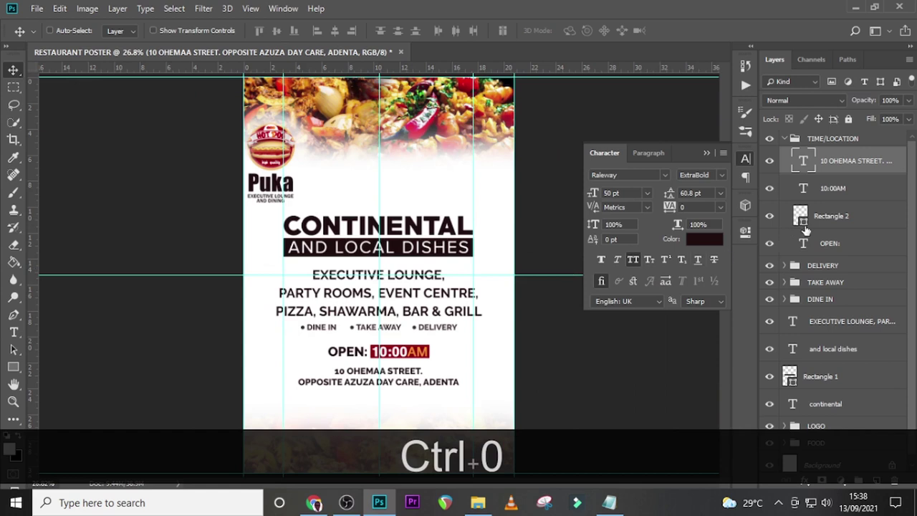
shift+click(832, 189)
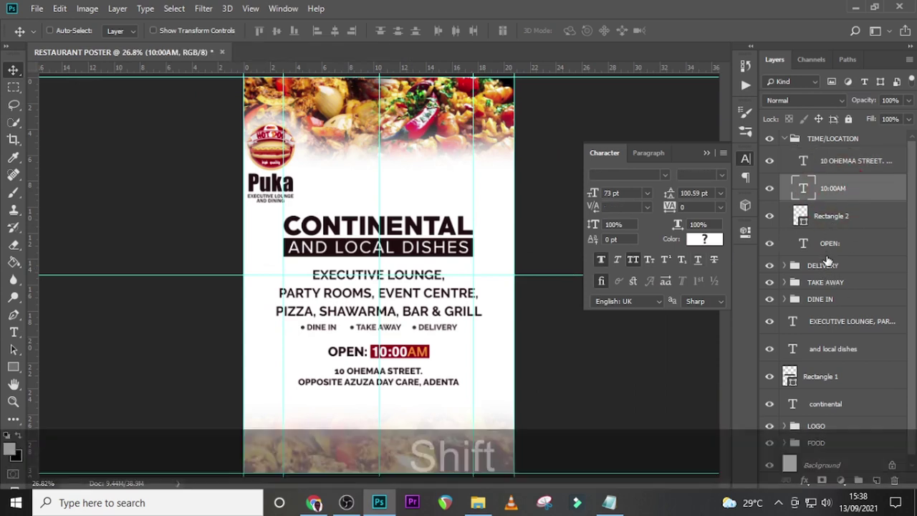
shift+click(828, 245)
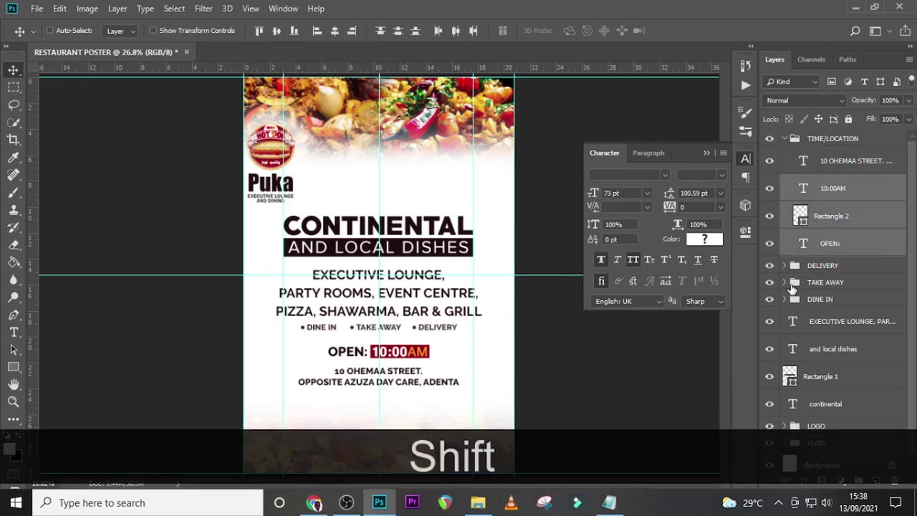
key(Up)
key(Up)
key(Up)
key(Up)
key(Up)
key(Down)
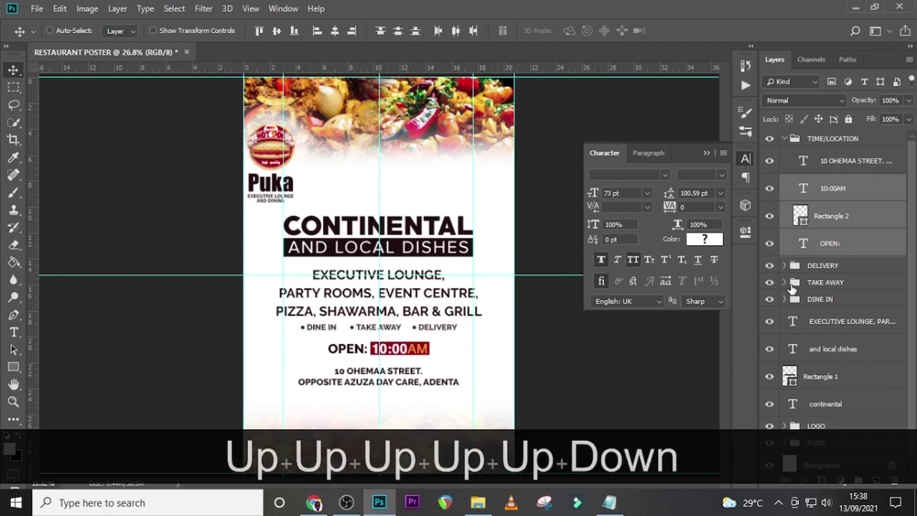
key(Down)
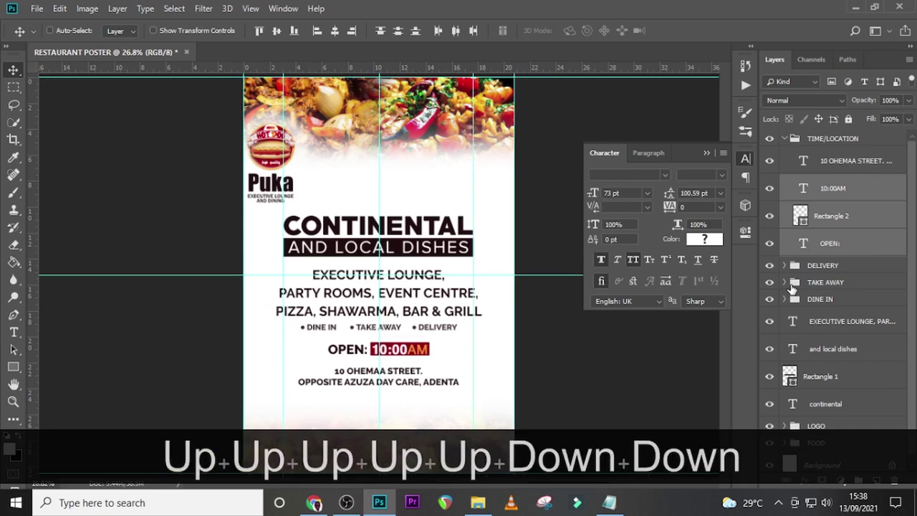
Step: Nudge the address text layer slightly upward, closer to the OPEN: 10:00AM line
click(845, 162)
key(ctrl+equal)
key(ctrl+equal)
key(ctrl+equal)
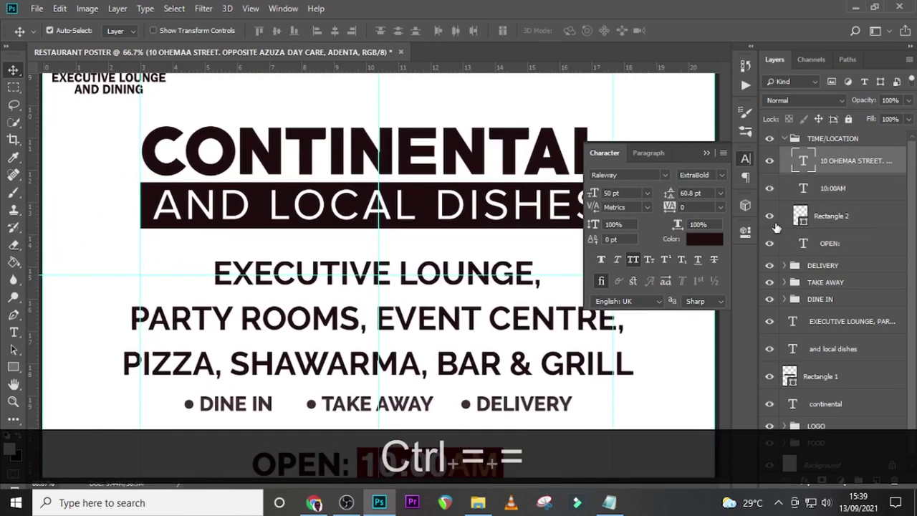
scroll(351, 204, down, 3)
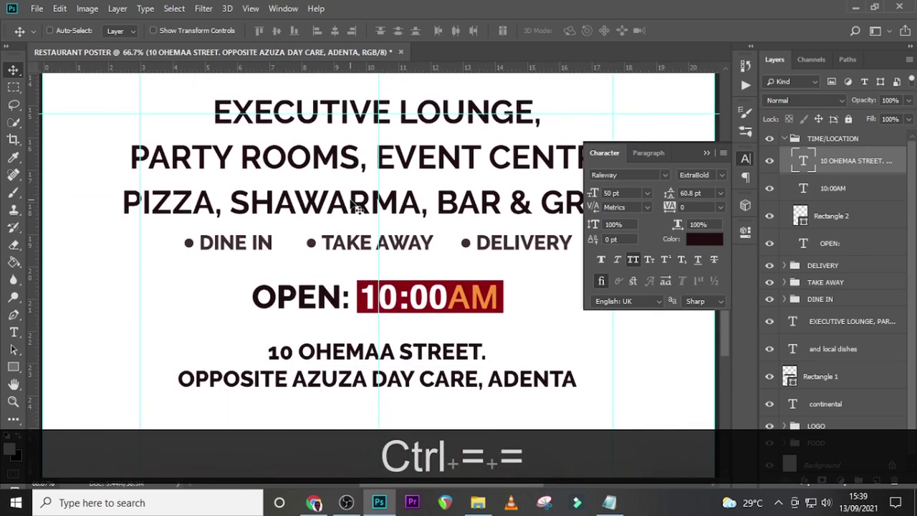
key(Up)
key(Up)
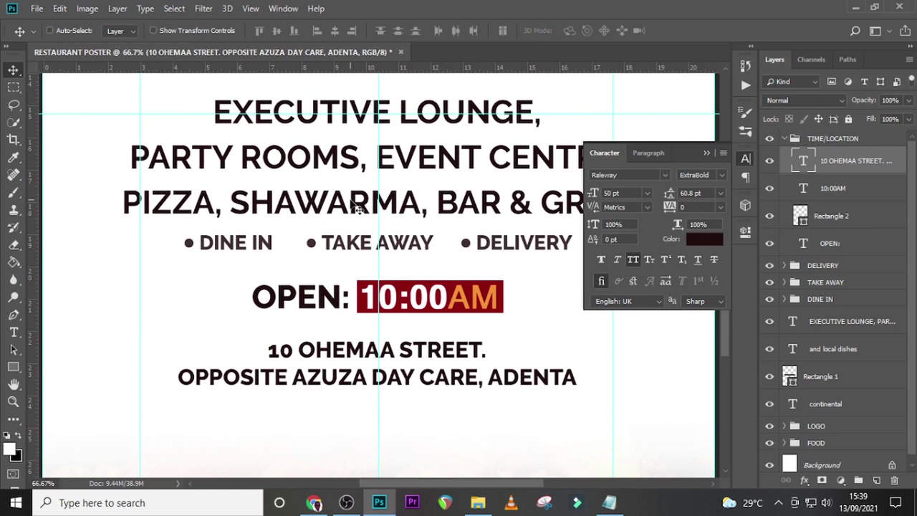
Step: Nudge the address text slightly down and set its street number in Helvetica with faux bold
key(Down)
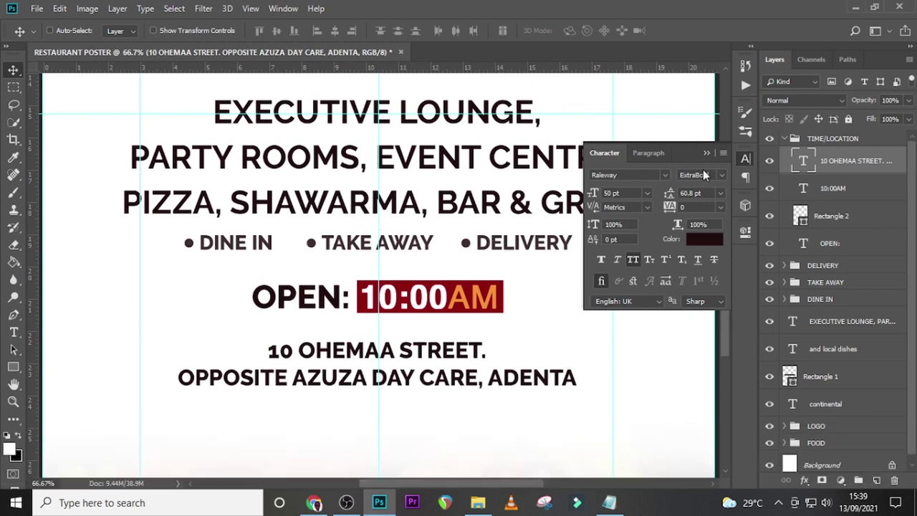
click(708, 154)
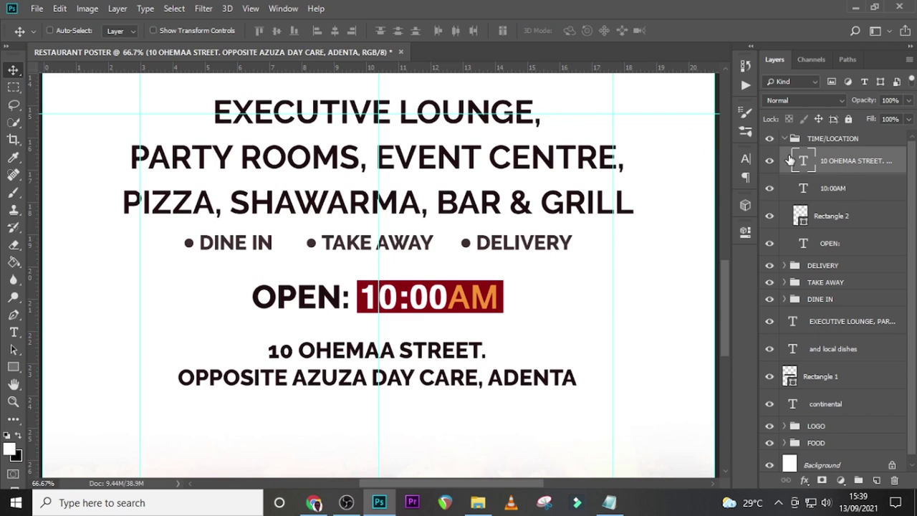
double_click(803, 162)
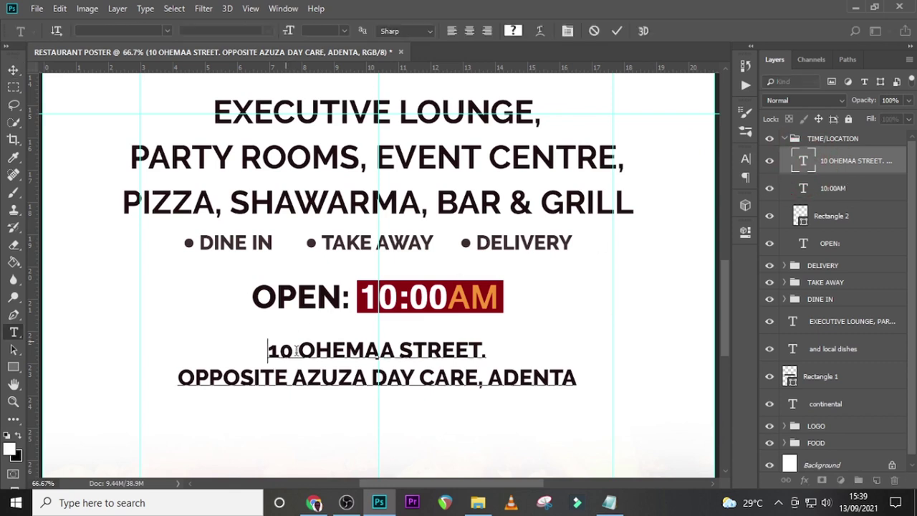
drag(298, 351, 255, 351)
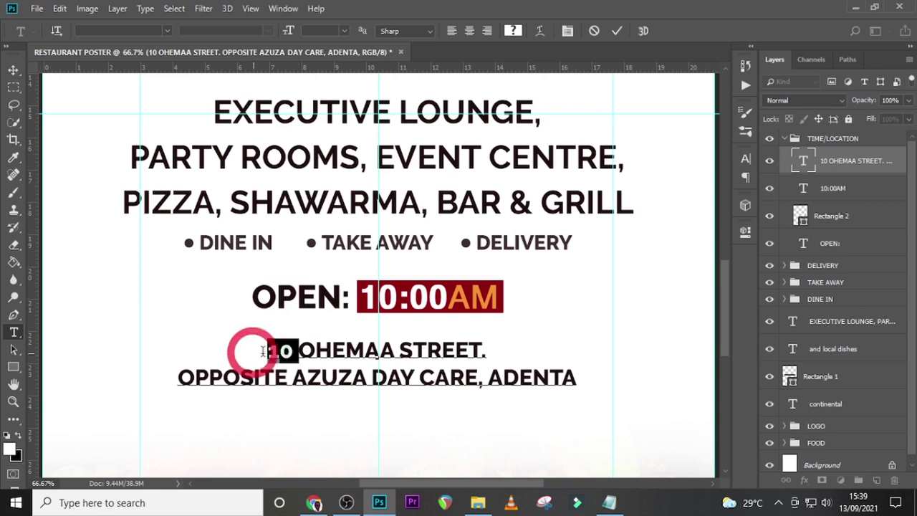
click(745, 159)
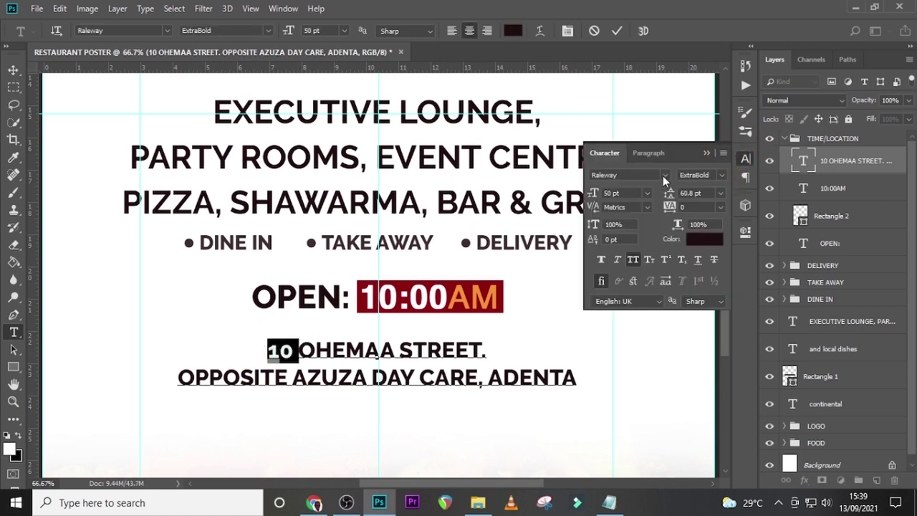
click(664, 175)
click(646, 228)
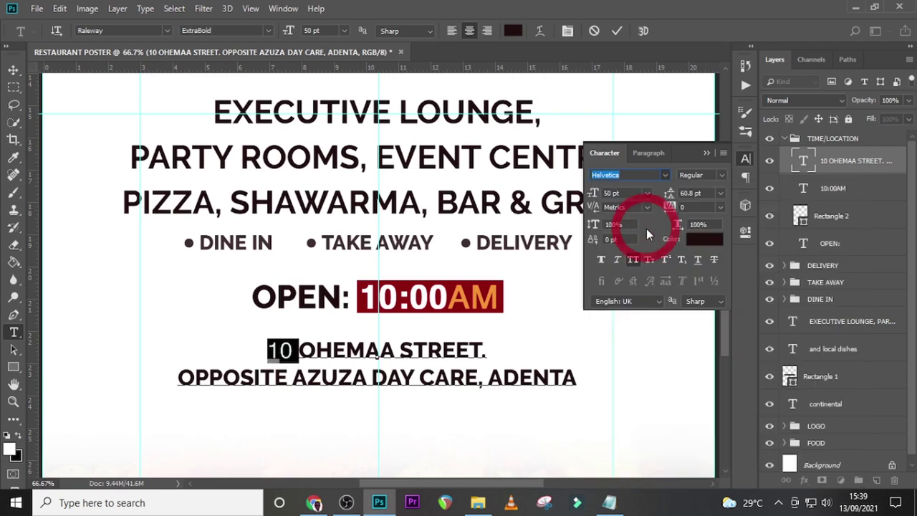
click(602, 259)
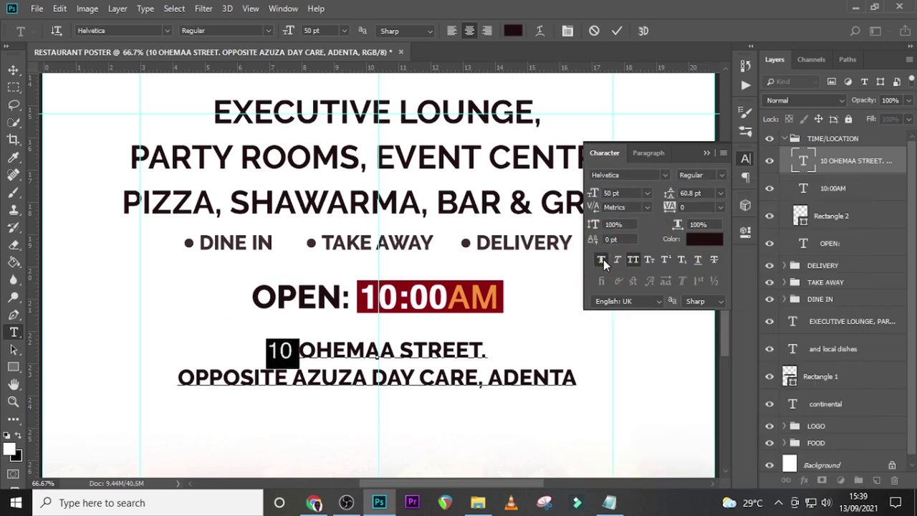
click(815, 164)
key(v)
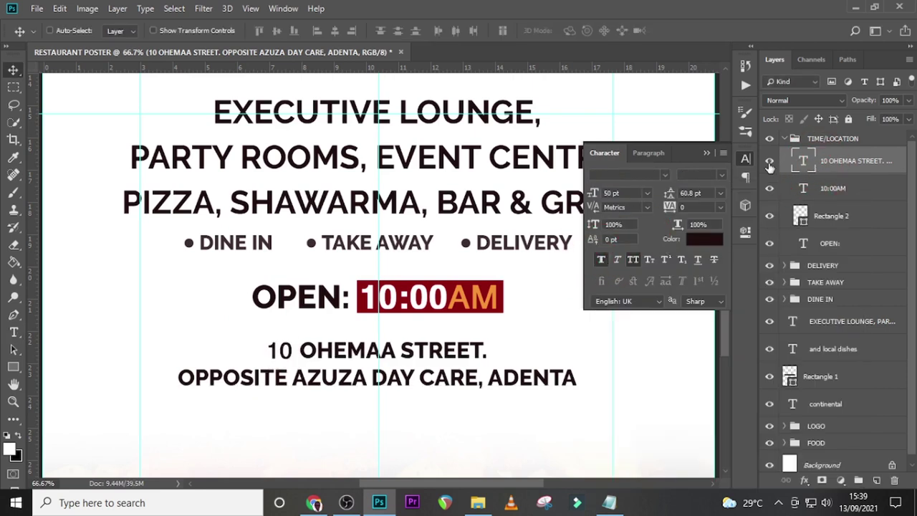
Step: Collapse the TIME/LOCATION group and add a new text layer beneath the address with the two phone numbers copied from U23.txt
click(784, 139)
key(t)
scroll(430, 387, down, 5)
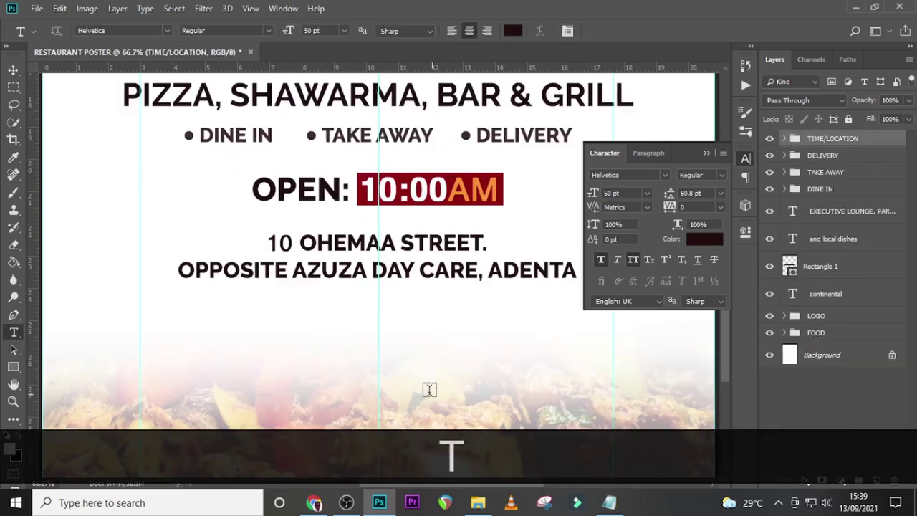
click(297, 254)
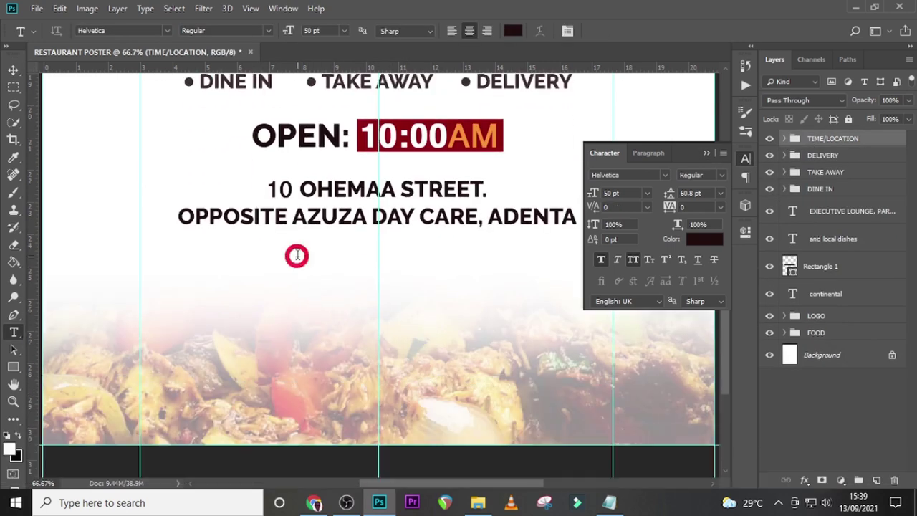
click(609, 502)
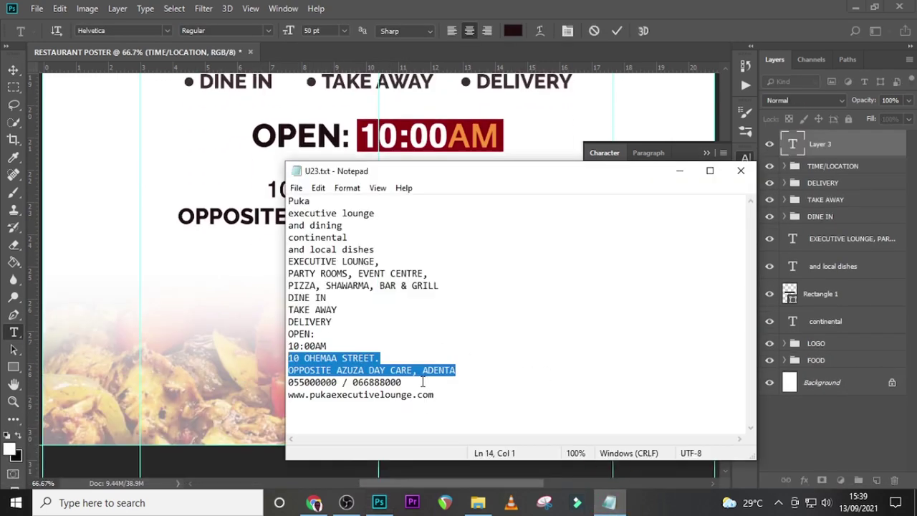
drag(422, 382, 272, 382)
key(ctrl+c)
click(847, 147)
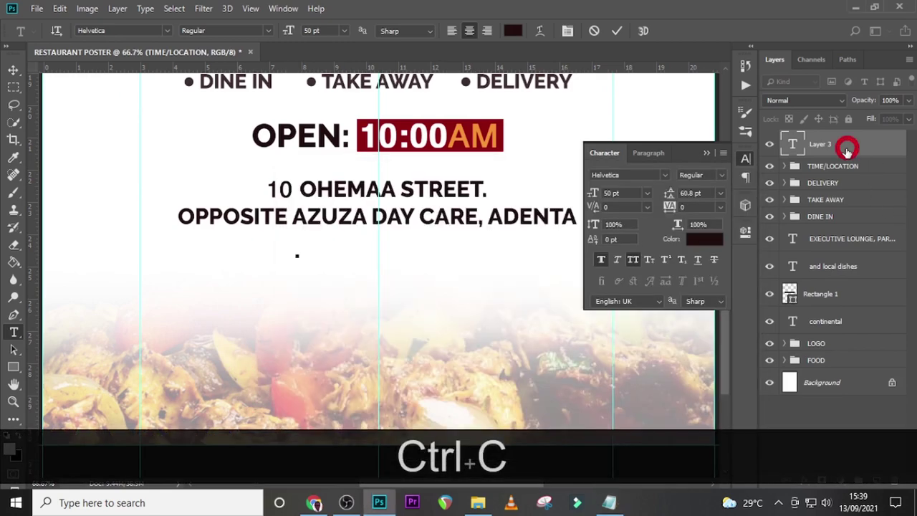
key(ctrl+v)
click(790, 147)
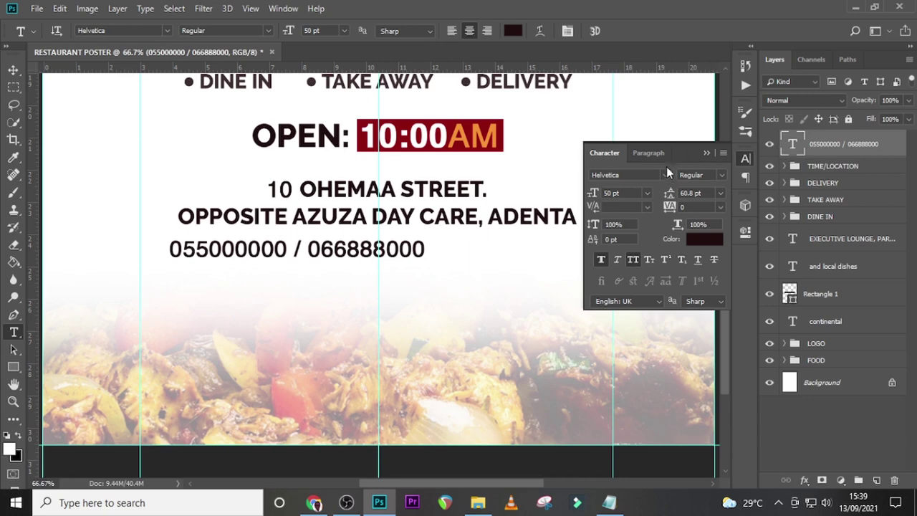
Step: Set the phone number text in Franklin Gothic Demi at 81 pt
click(664, 174)
click(665, 266)
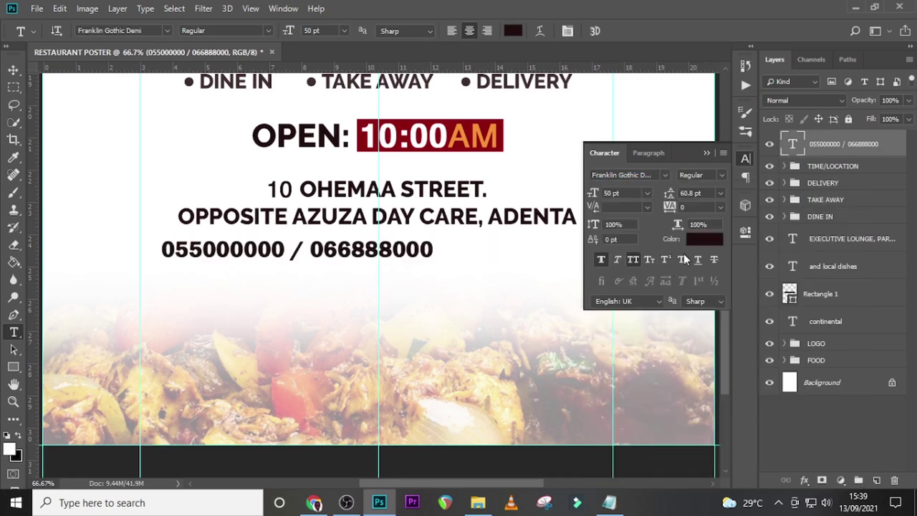
click(611, 193)
text(81)
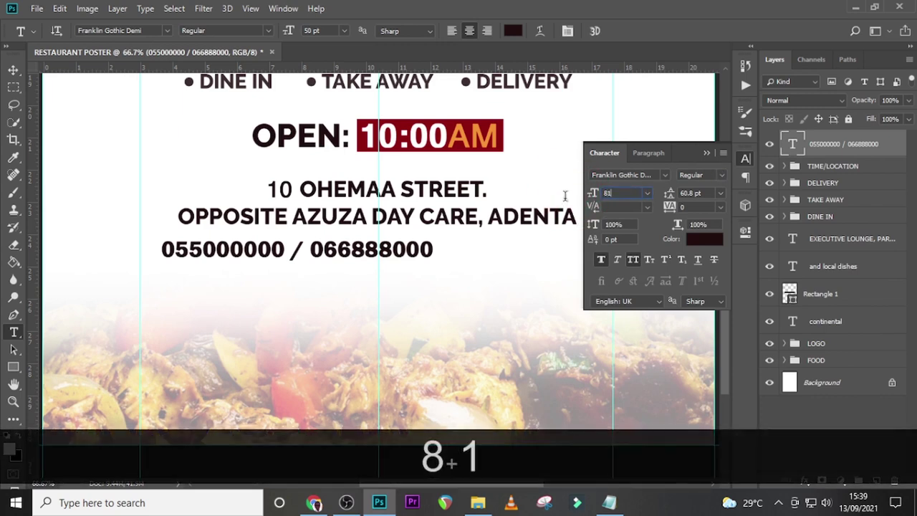
key(Return)
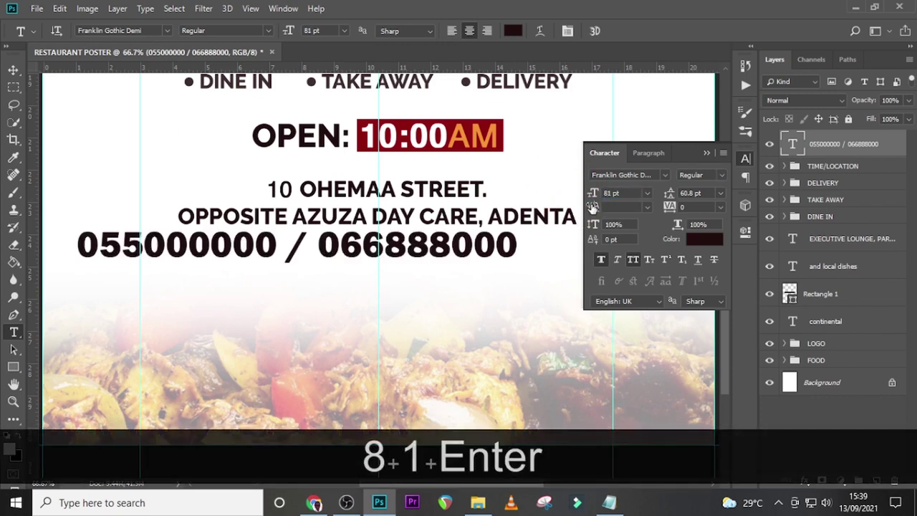
Step: Move the phone number text clear below the address, center it on the middle vertical guide, and apply the transform
key(ctrl+t)
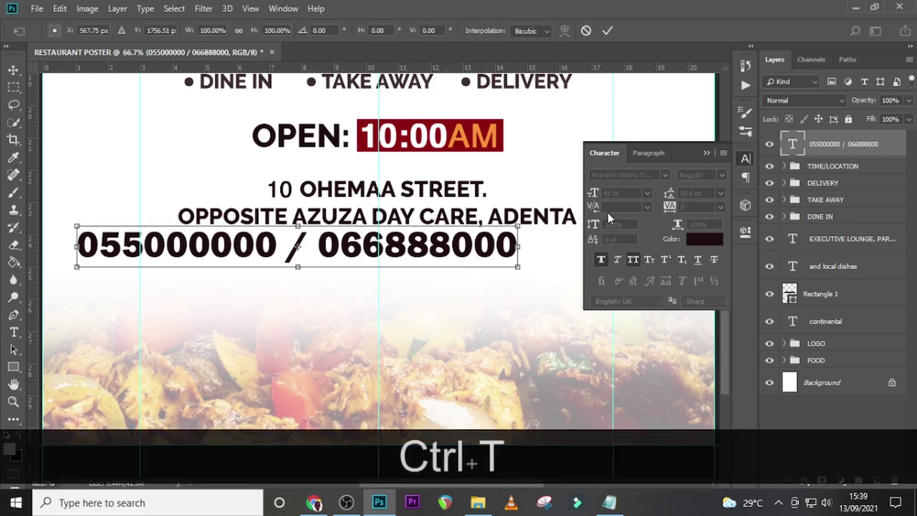
drag(442, 249, 518, 279)
key(Return)
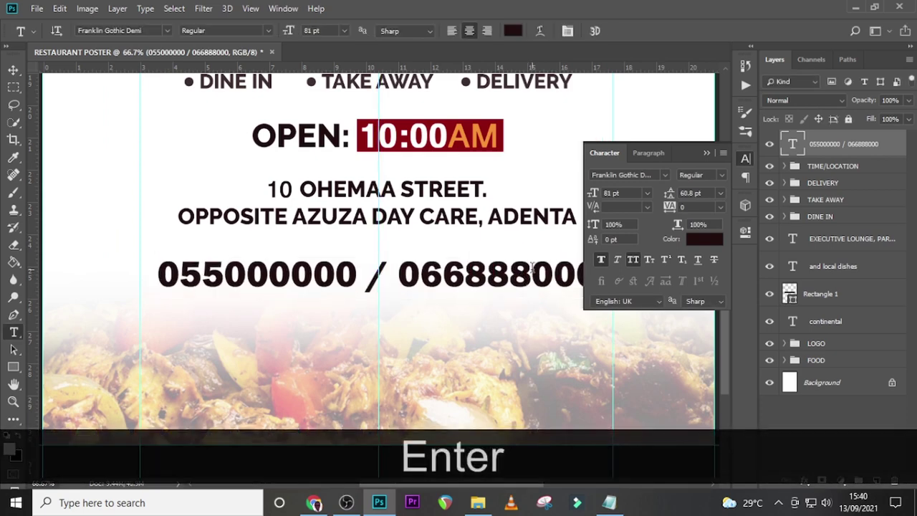
Step: Nudge the phone number text upward so it sits closer beneath the address
key(shift+Up)
key(shift+Up)
key(shift+Up)
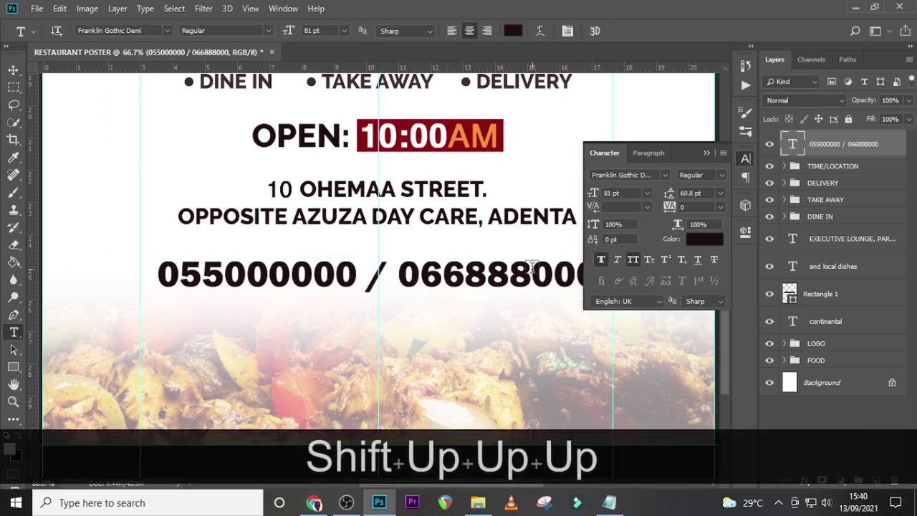
key(v)
key(shift+Up)
key(shift+Up)
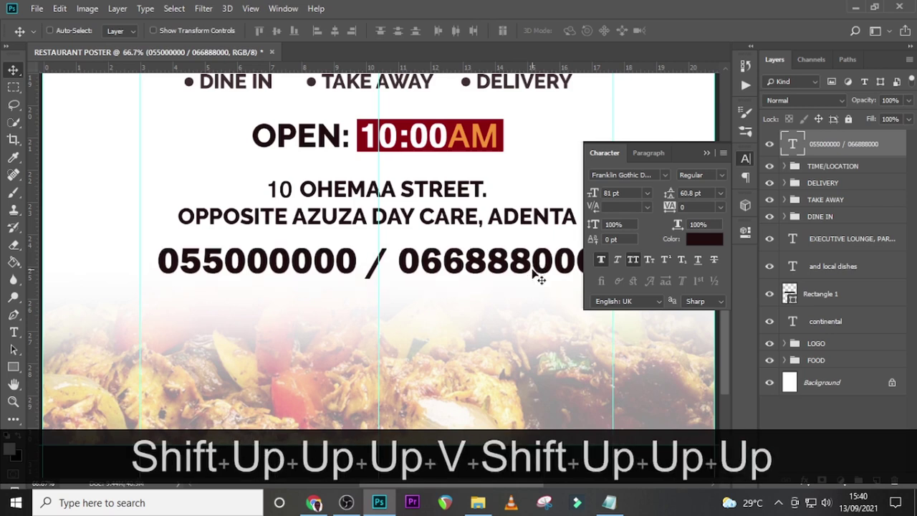
key(Up)
key(Down)
key(Down)
key(Down)
key(Down)
key(Down)
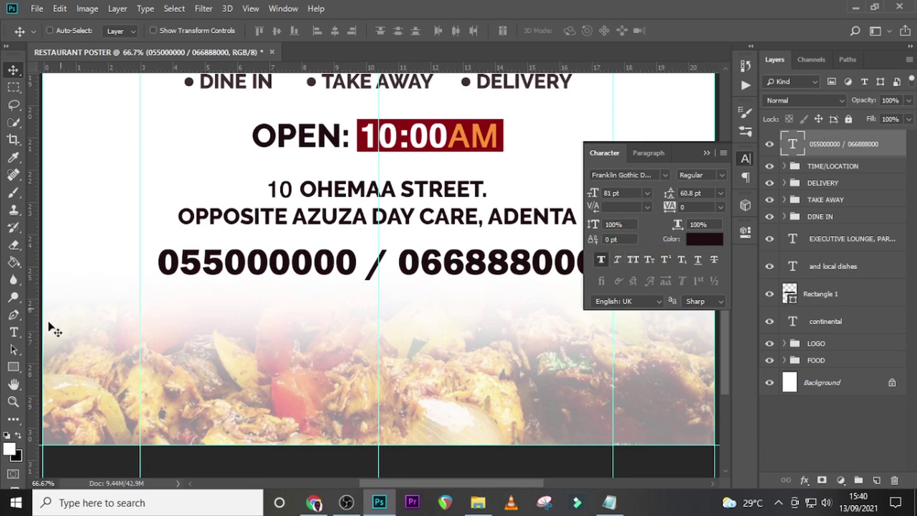
Step: Draw a rectangle about 1057 by 88 px around the phone numbers between the outer vertical guides, and place its layer beneath the text
click(12, 366)
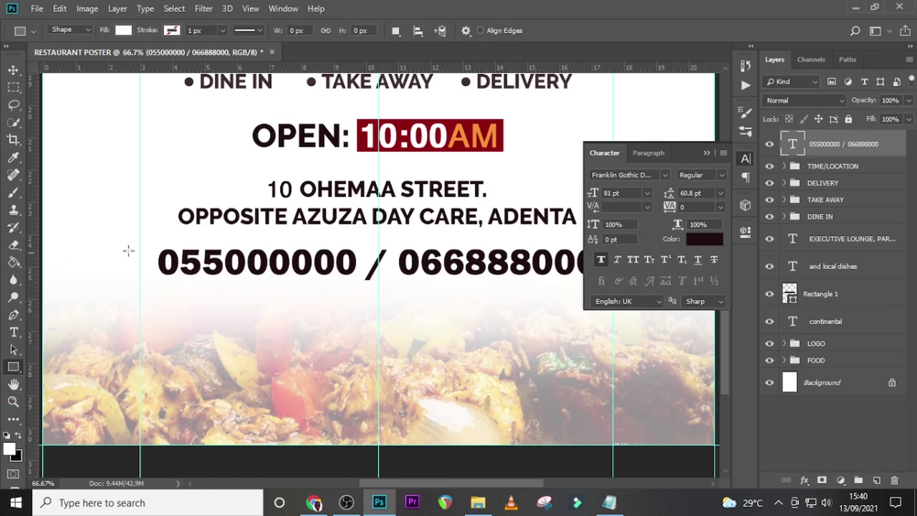
drag(138, 240, 616, 278)
click(706, 226)
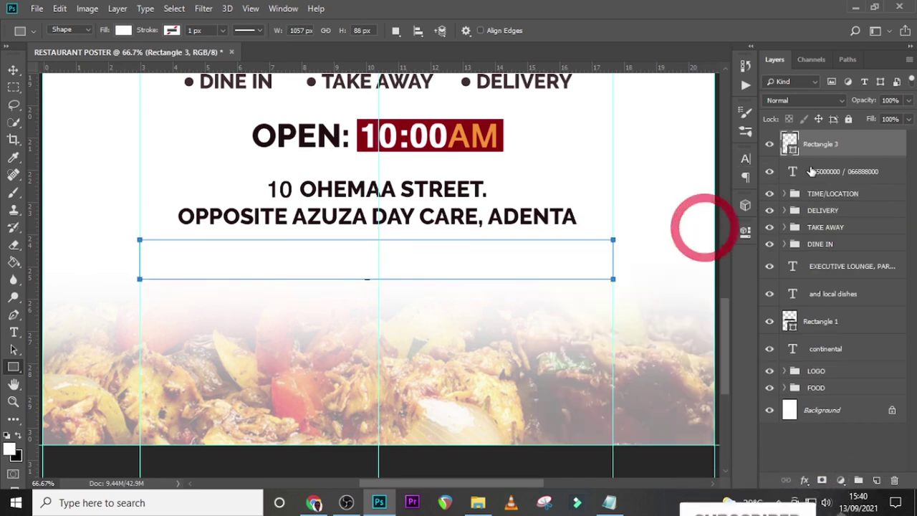
drag(824, 147, 826, 188)
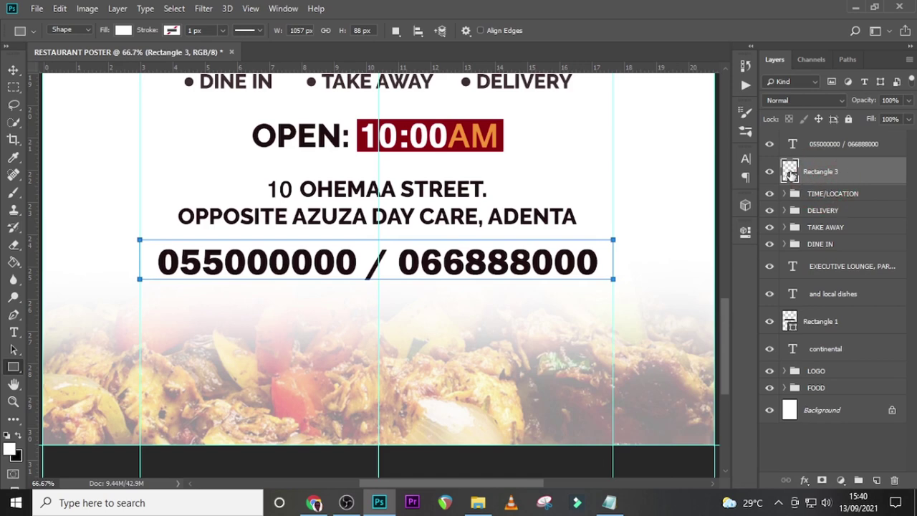
Step: Fill the rectangle behind the phone numbers with black, 000000
double_click(788, 172)
click(369, 402)
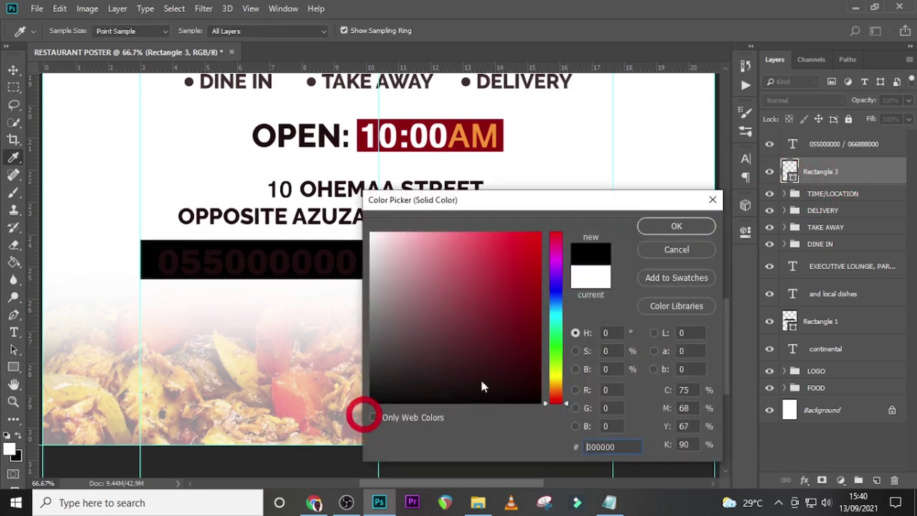
click(676, 225)
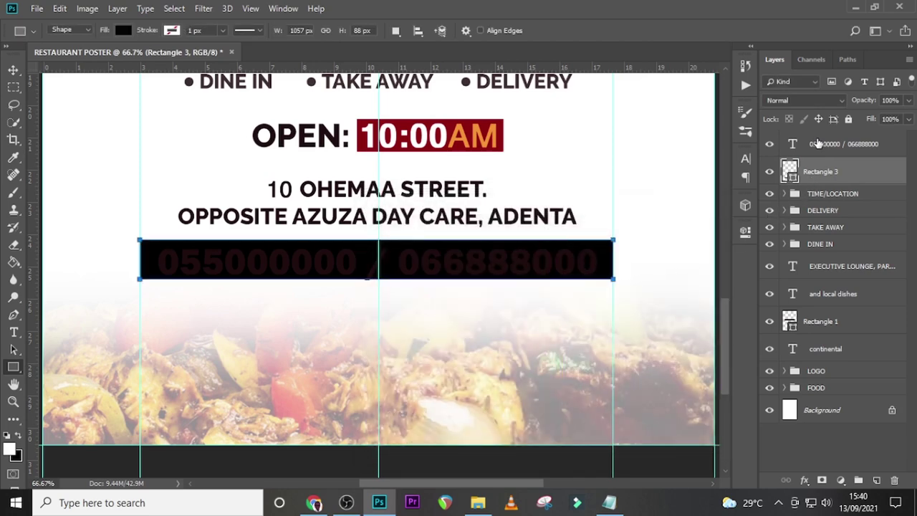
Step: Set the phone number text color to white, ffffff
click(819, 143)
click(746, 158)
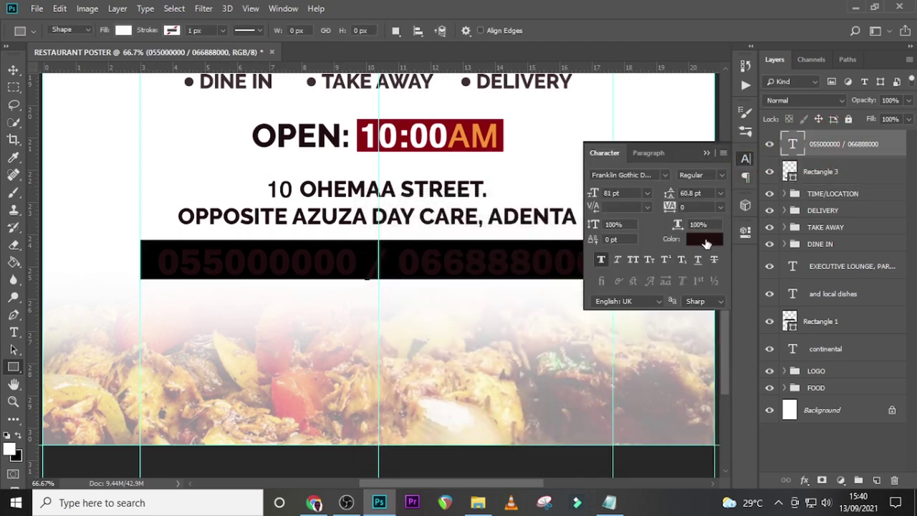
click(707, 241)
text(ffffff)
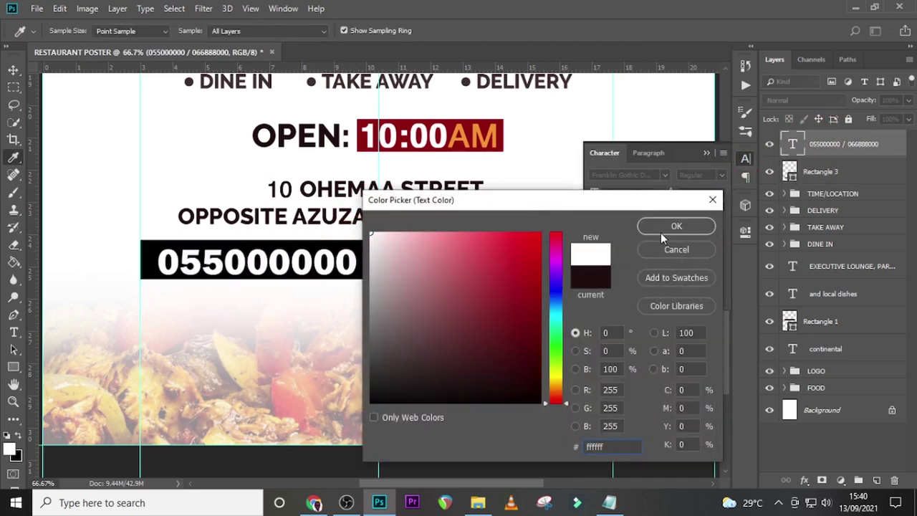
click(662, 228)
click(814, 144)
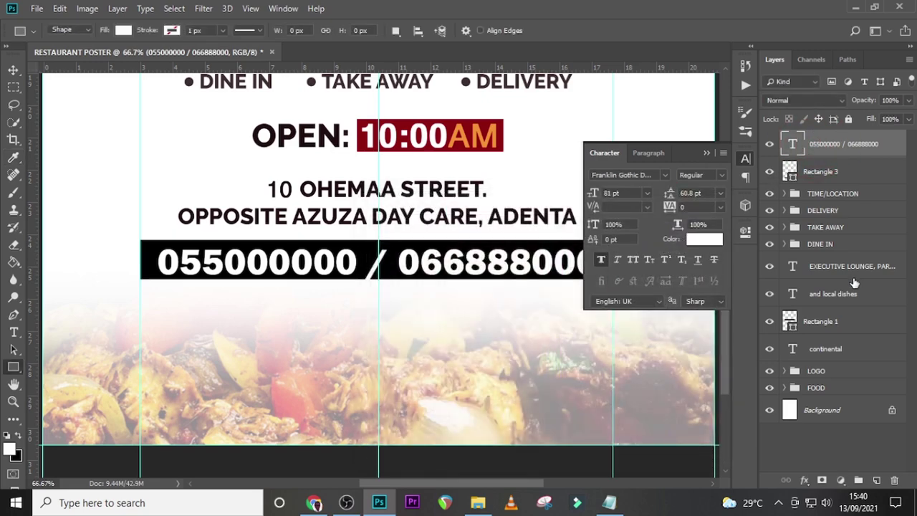
click(707, 154)
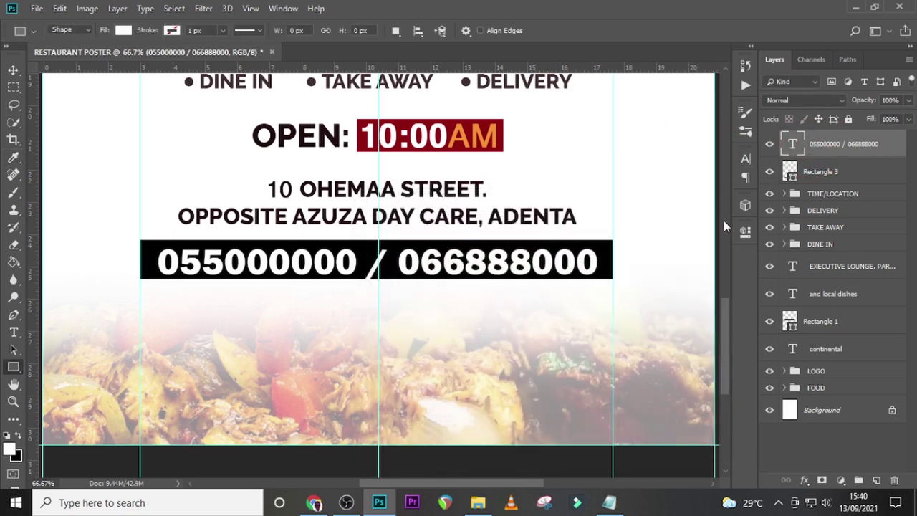
Step: Nudge the phone number text slightly upward to center it vertically within the black bar
key(v)
key(Up)
key(Up)
key(Up)
key(Up)
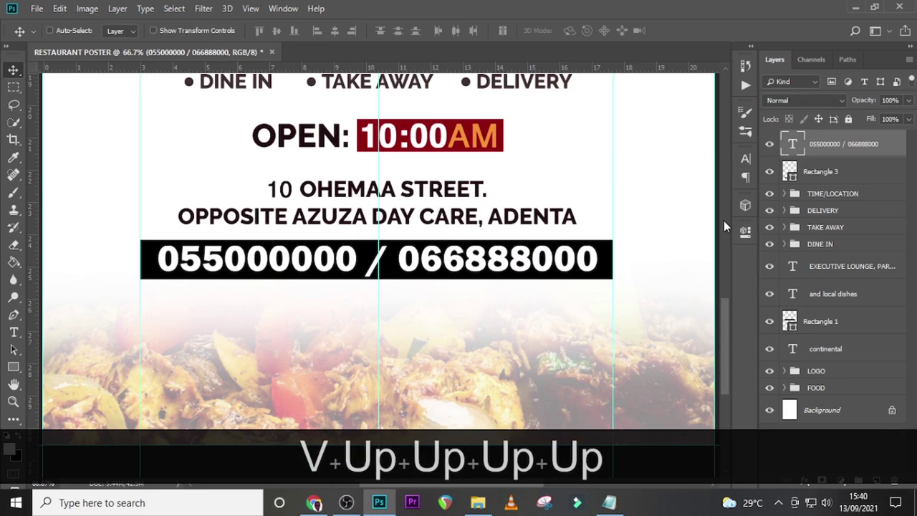
key(Down)
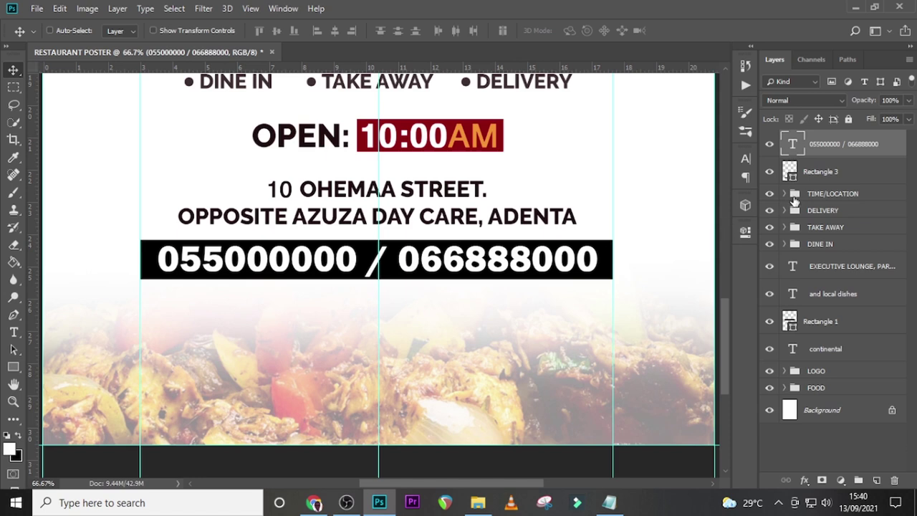
Step: Duplicate the black rectangle behind the phone numbers and shift the copy 40 px to the left
click(824, 172)
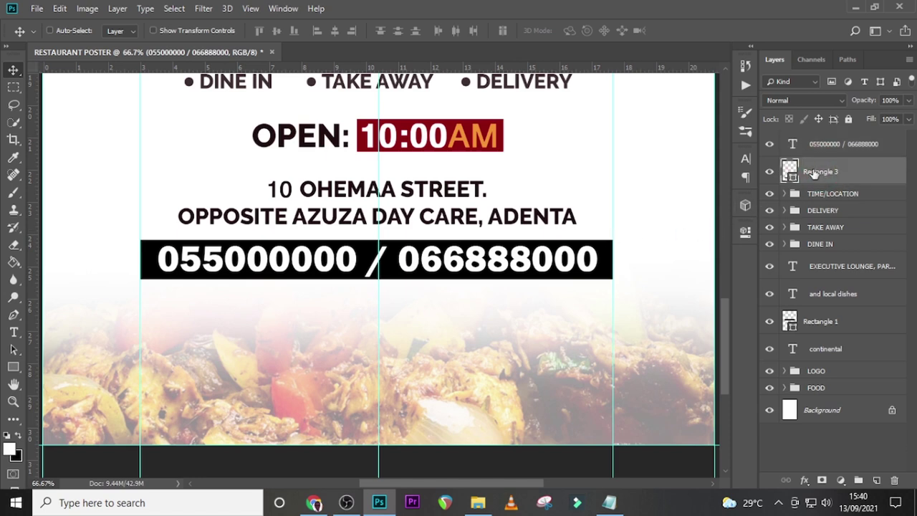
key(ctrl+j)
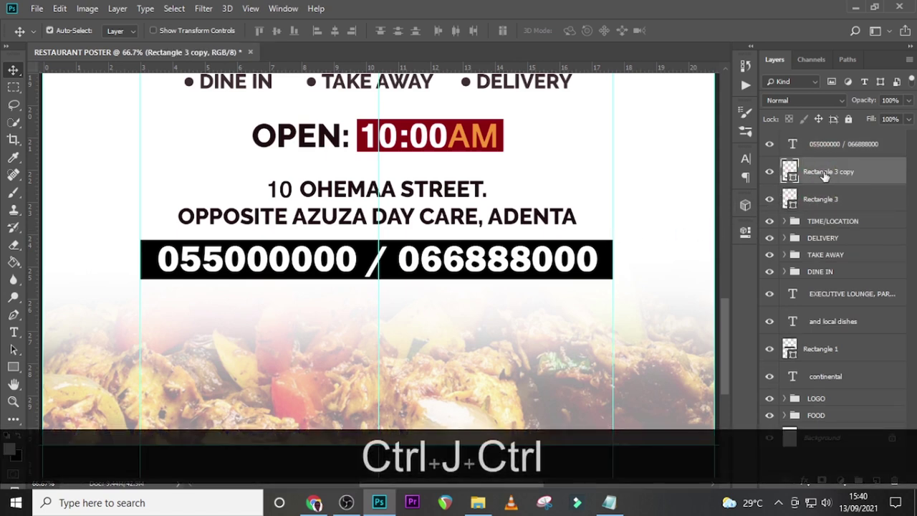
key(ctrl+t)
key(shift)
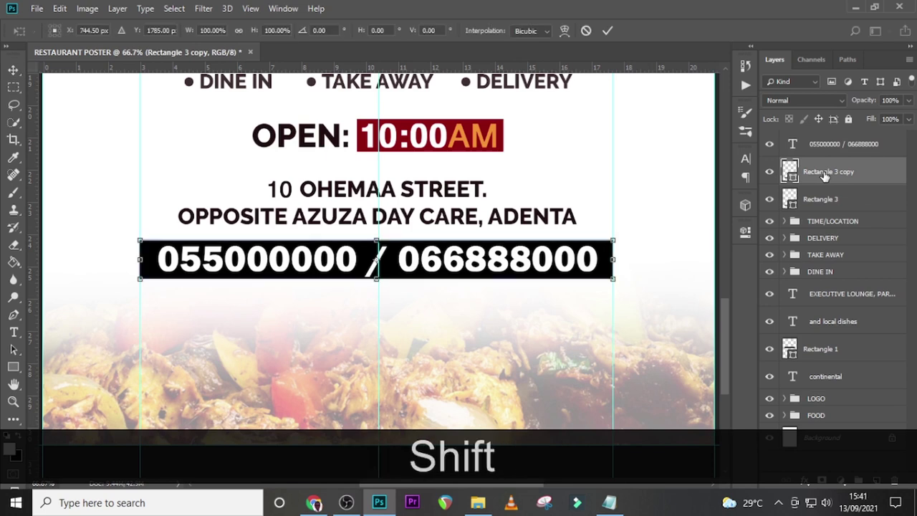
key(shift+Left)
key(shift+Left)
key(shift+Left)
key(shift+Left)
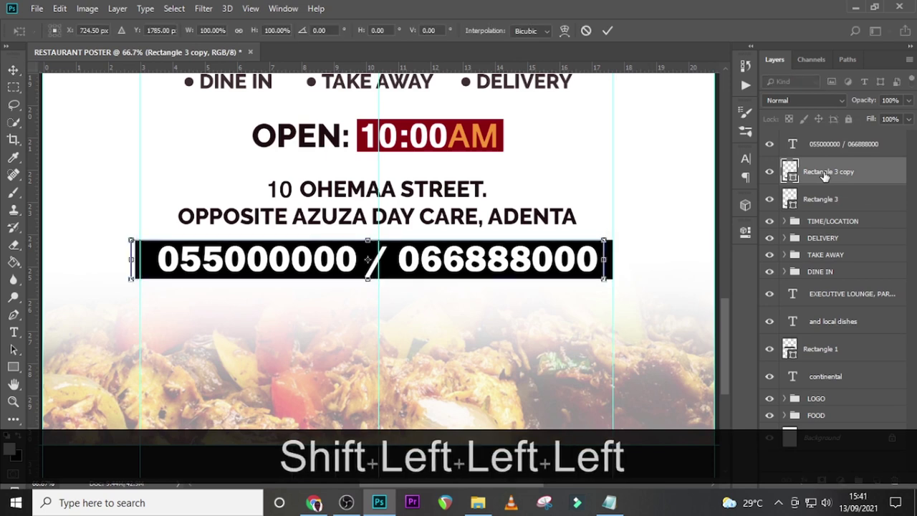
key(Return)
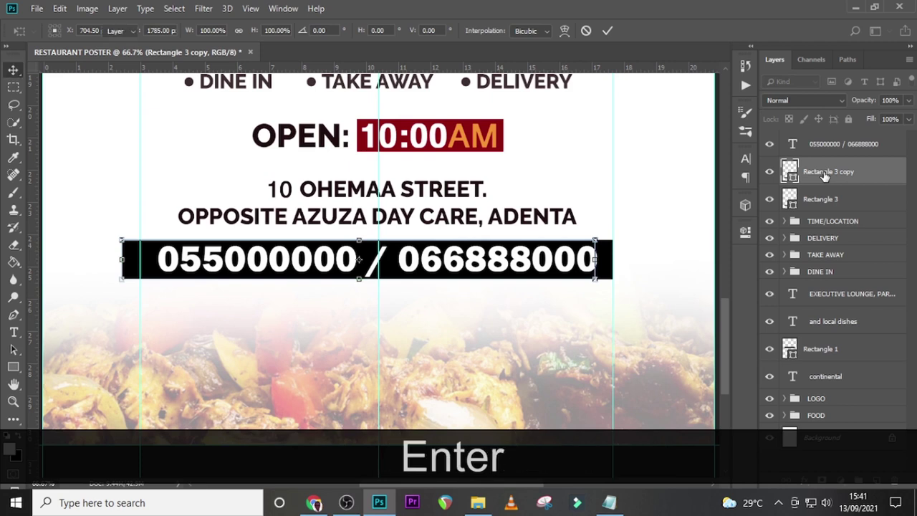
Step: Place the rectangle copy's layer beneath the original black bar and fill it with dark red, 6D0303
click(814, 184)
drag(814, 184, 795, 211)
click(806, 200)
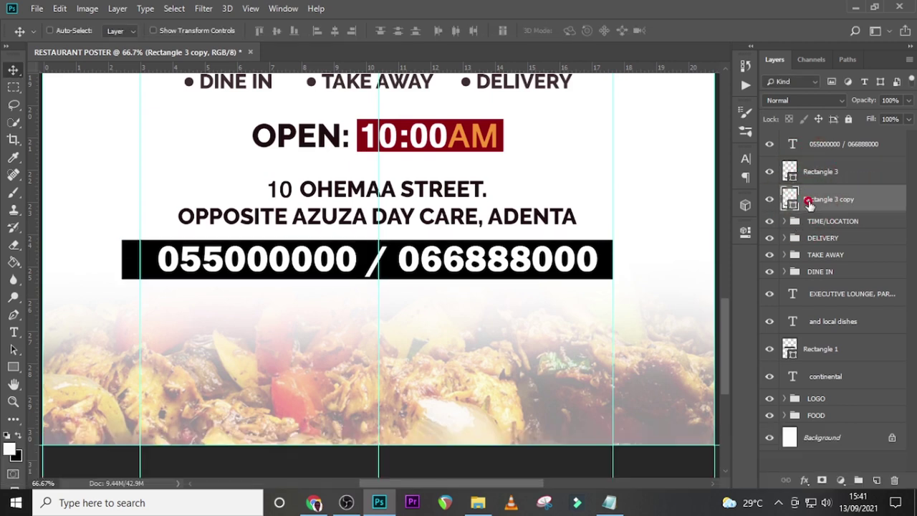
double_click(785, 197)
text(6)
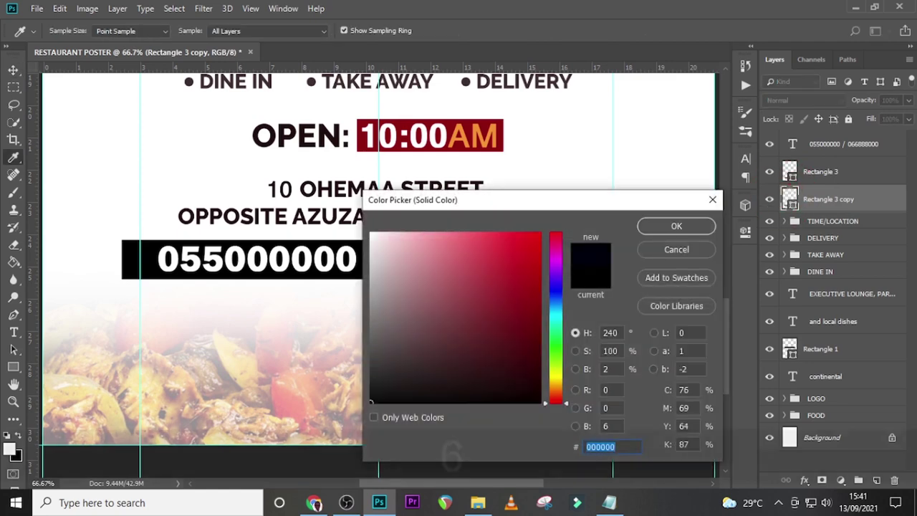
text(D)
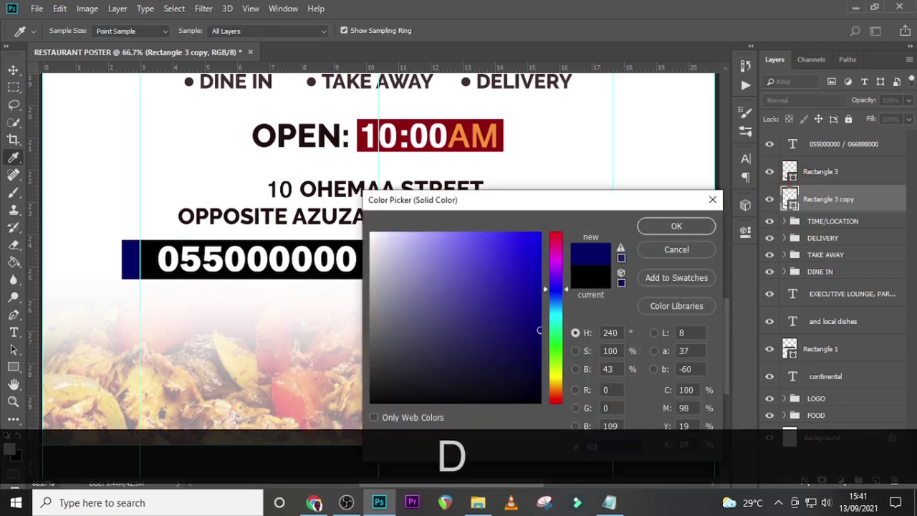
text(0303)
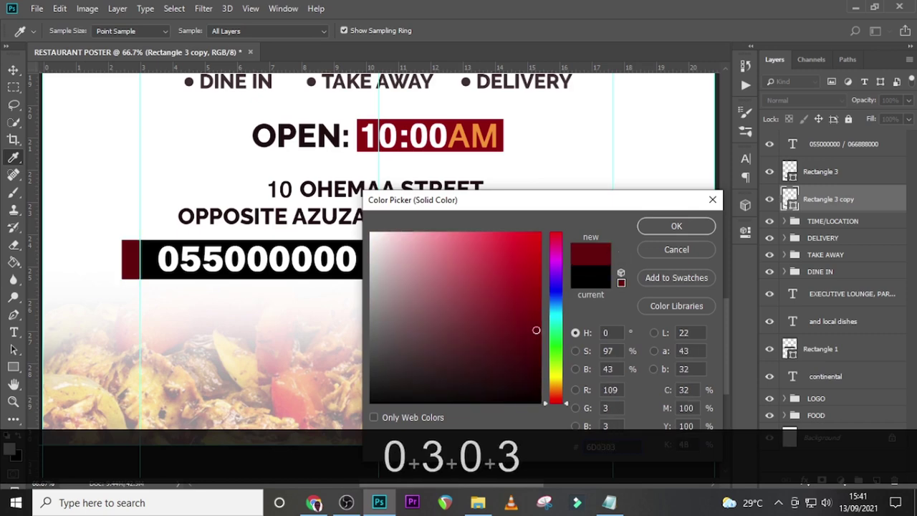
key(Return)
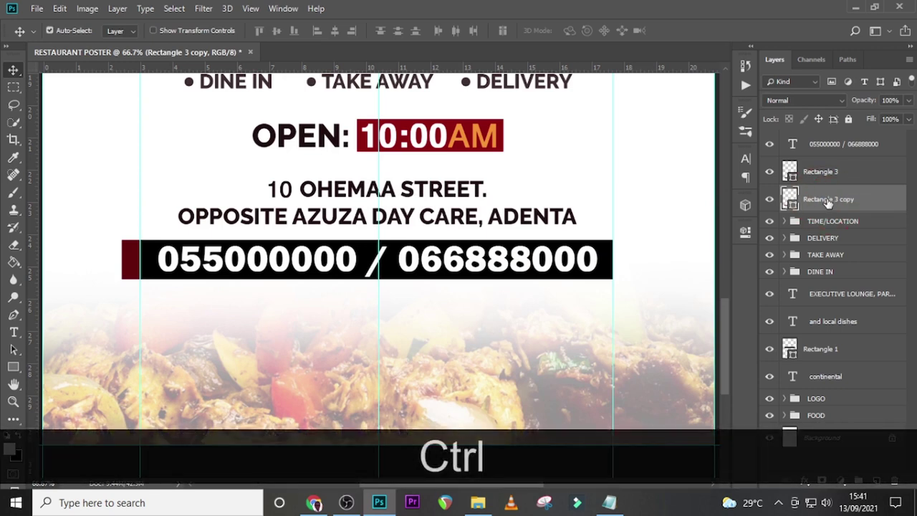
Step: Move the phone number text and both rectangles together 22 px right to center the contact bar on the middle guide
ctrl+click(827, 201)
ctrl+click(820, 172)
ctrl+click(827, 143)
ctrl+click(827, 200)
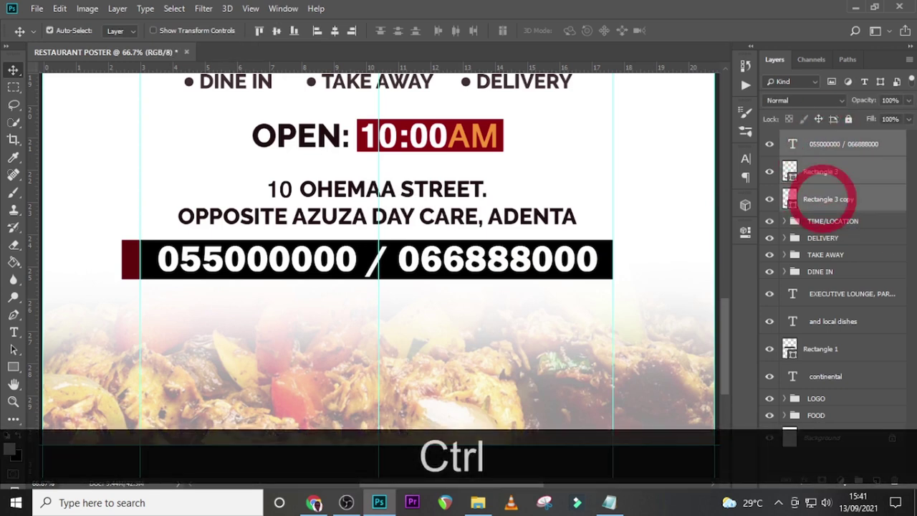
key(ctrl+t)
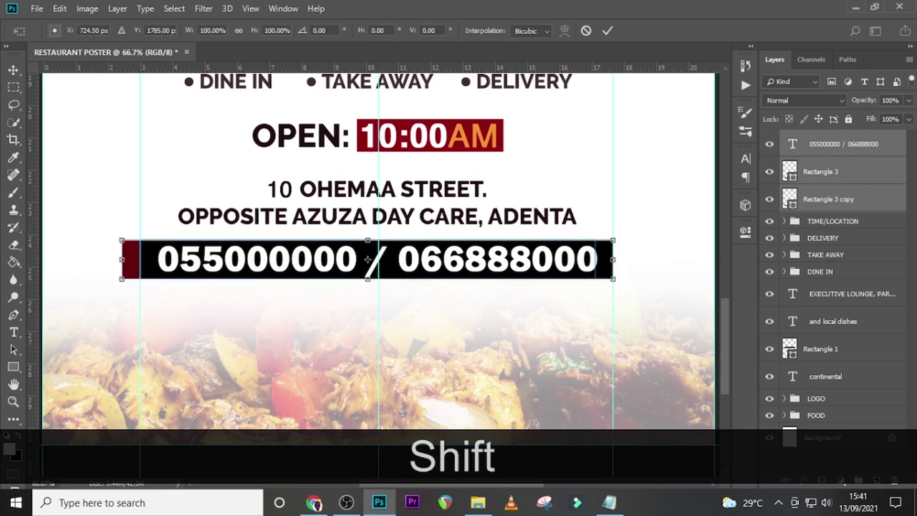
key(shift+Right)
key(shift+Right)
key(shift+Right)
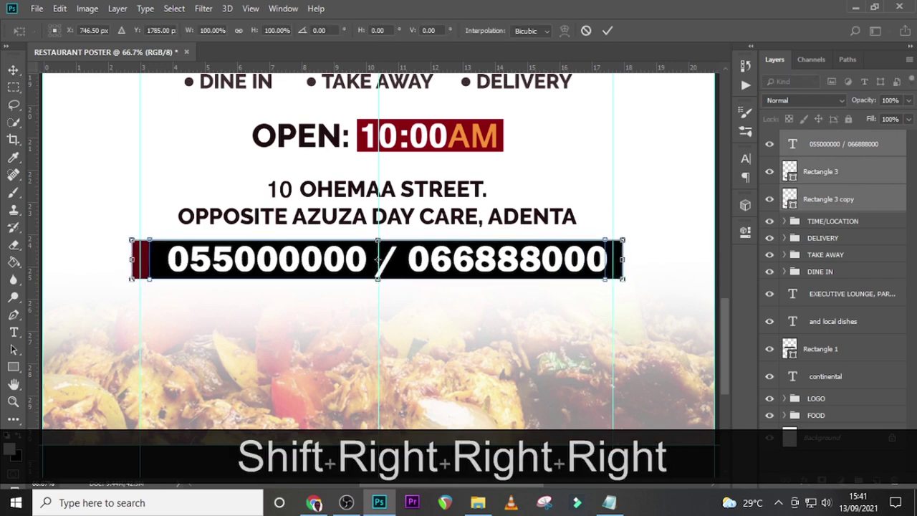
key(Return)
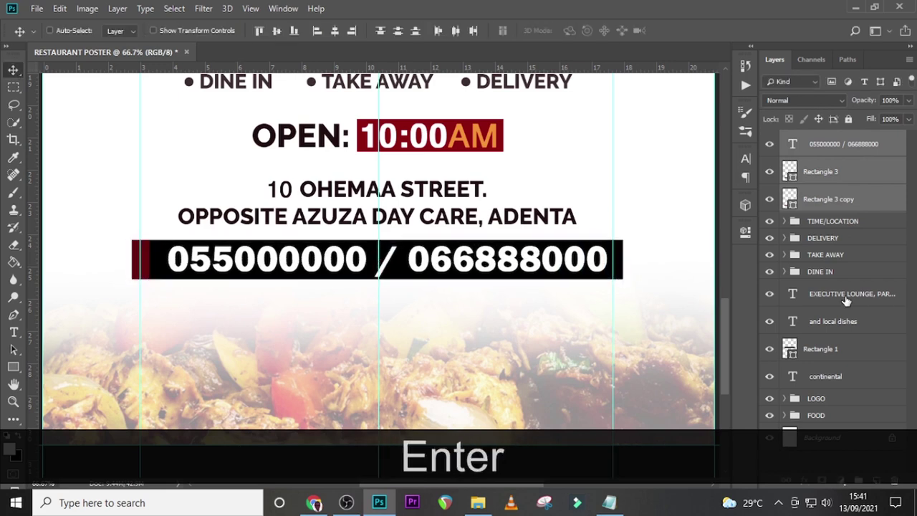
key(t)
click(260, 295)
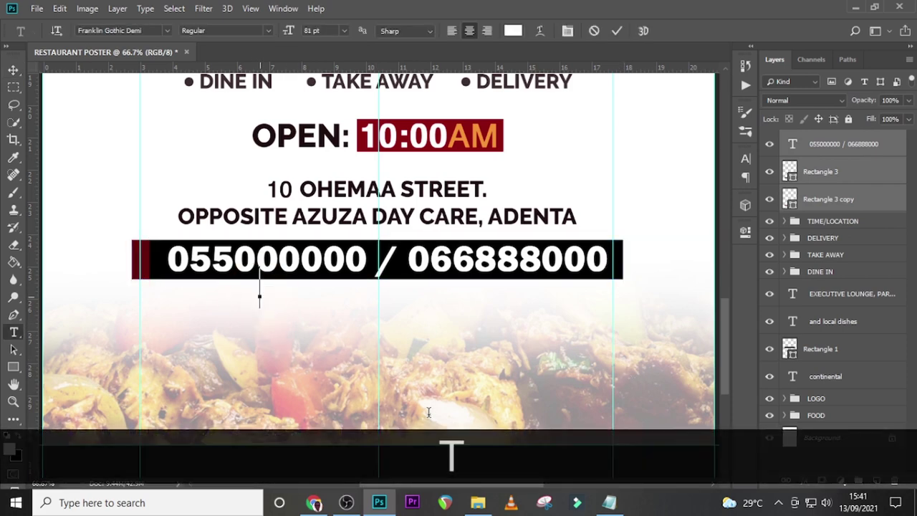
click(614, 505)
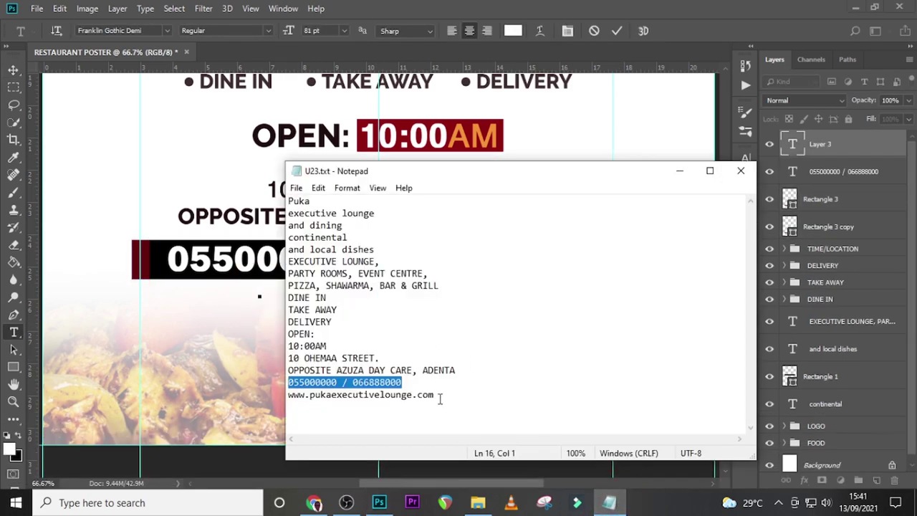
drag(440, 396, 251, 394)
key(ctrl+c)
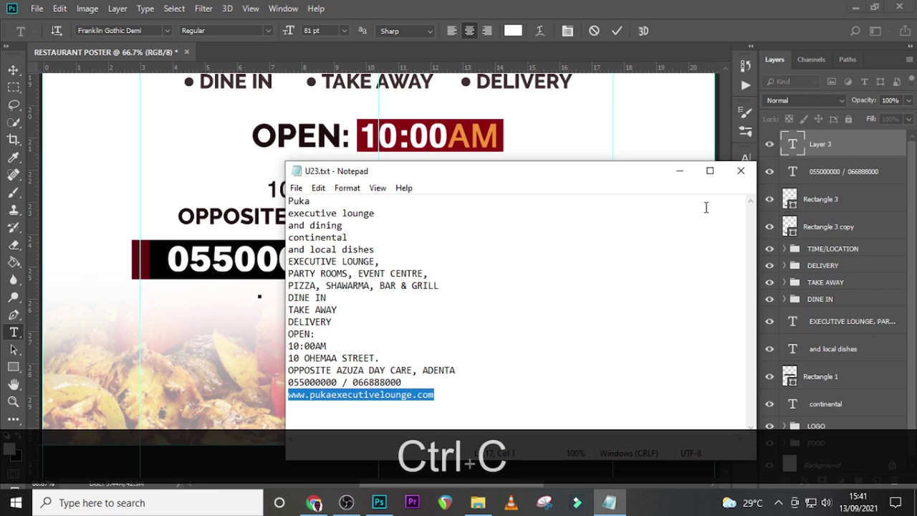
click(791, 148)
key(ctrl+v)
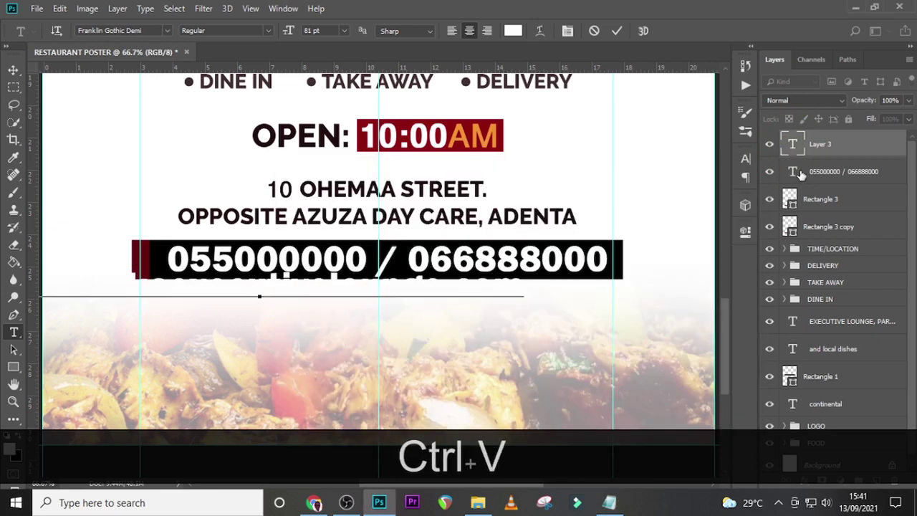
click(800, 147)
key(v)
drag(343, 286, 362, 307)
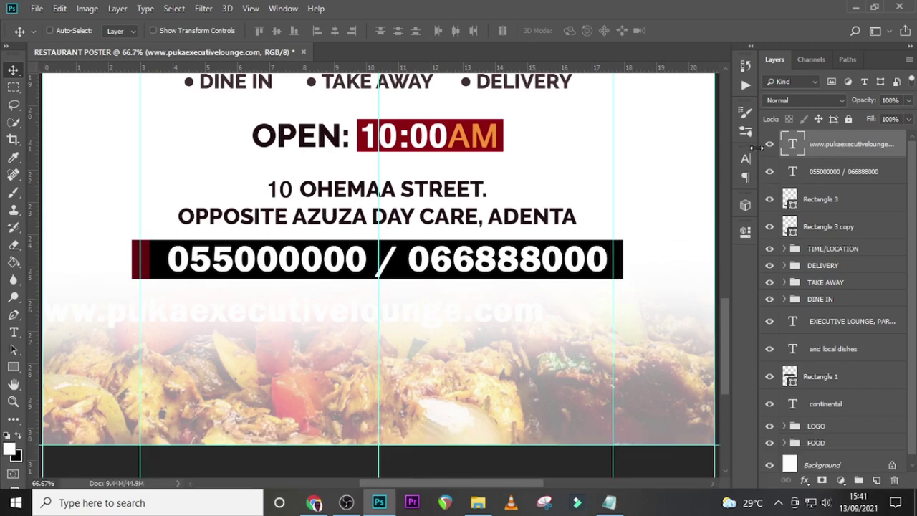
Step: Set the website text to Helvetica at 41 pt
click(745, 158)
click(663, 175)
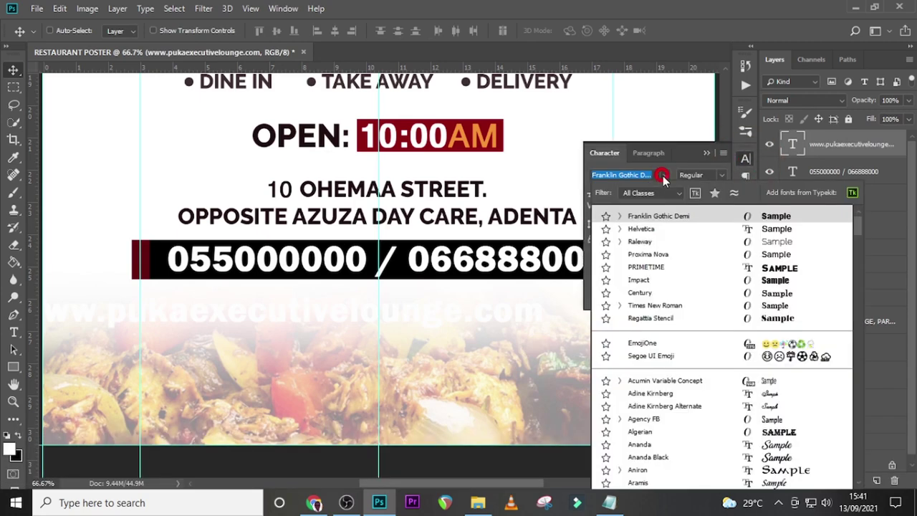
click(645, 228)
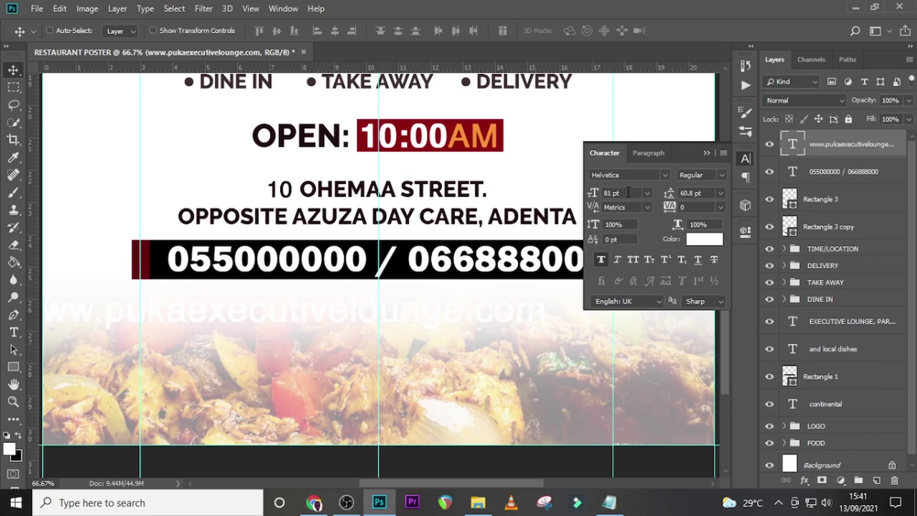
text(41)
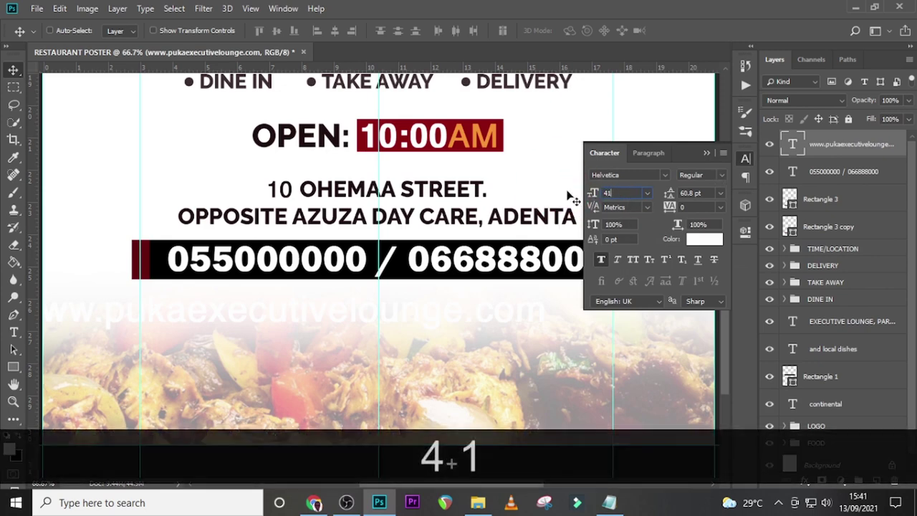
key(Return)
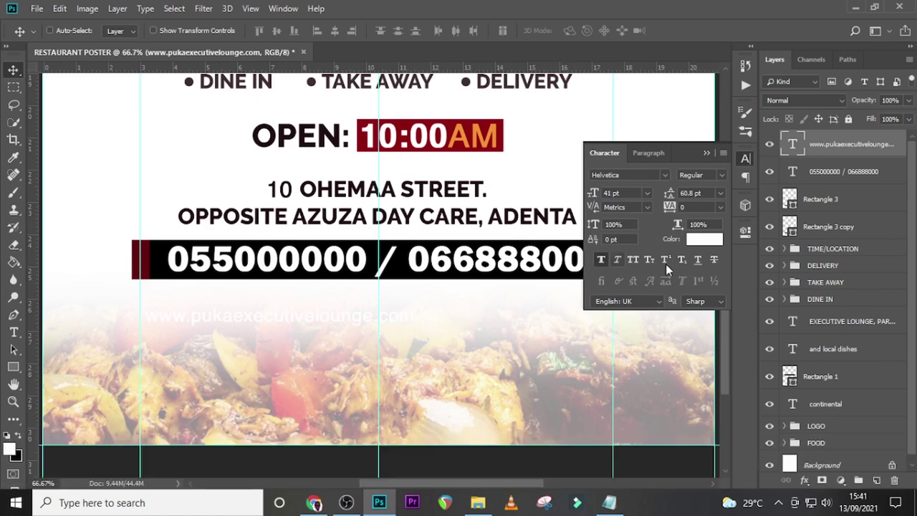
Step: Color the website text 1b0606, sampled from the address lettering
click(704, 239)
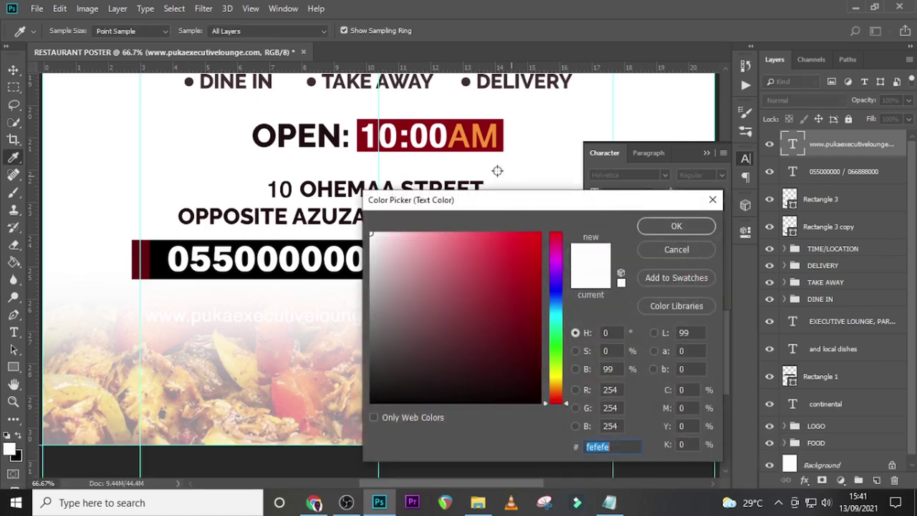
click(320, 189)
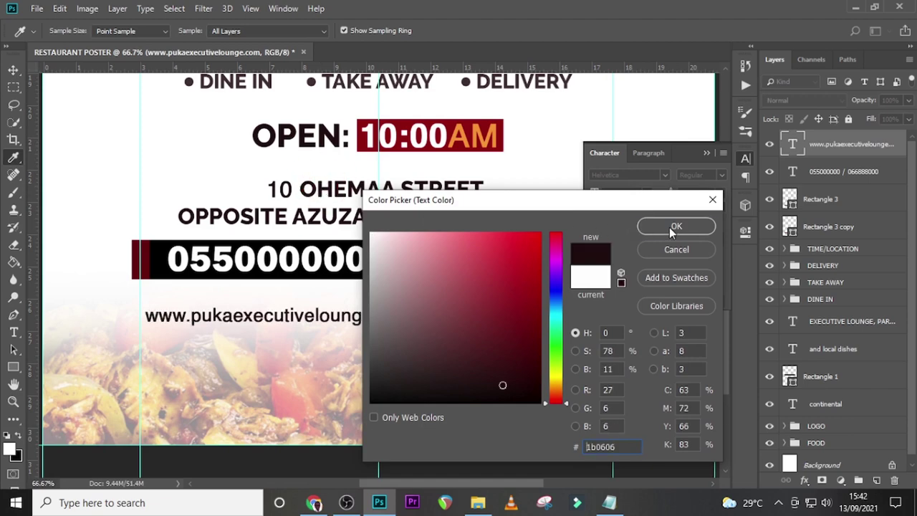
click(673, 227)
click(707, 154)
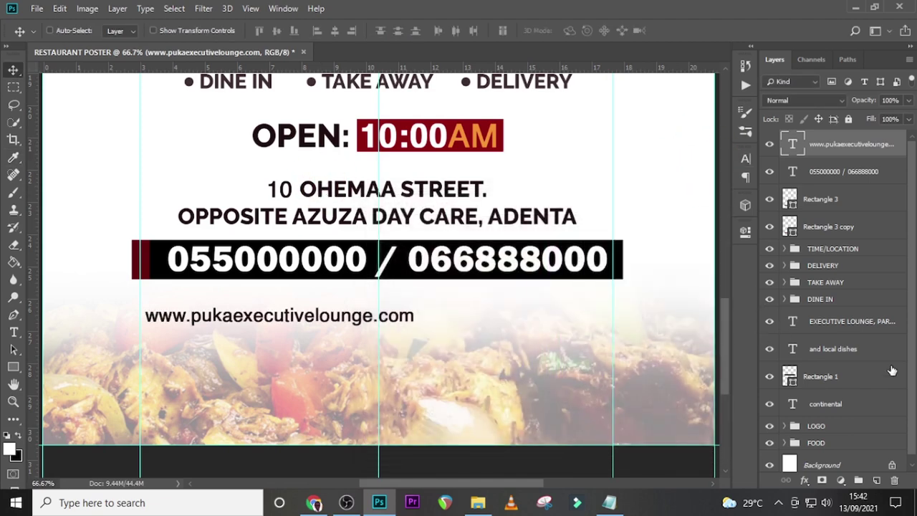
Step: Move the website text up close beneath the contact bar and center it on the middle vertical guide
key(ctrl+t)
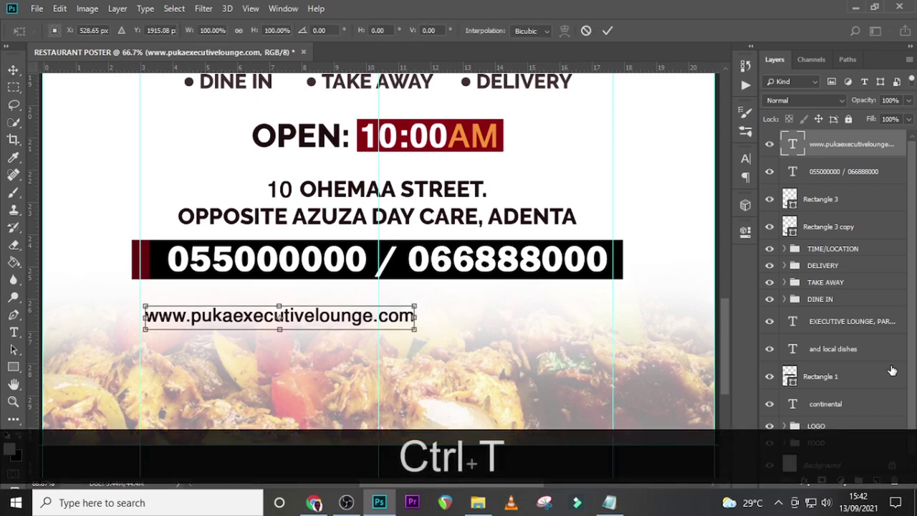
key(shift+Up)
key(shift+Up)
key(shift+Up)
key(shift+Up)
key(shift+Right)
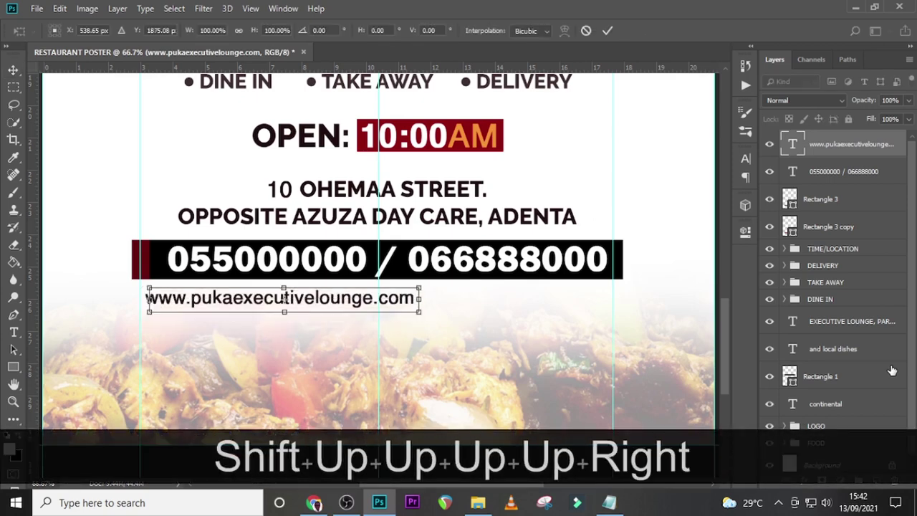
key(shift+Right)
key(shift+Right)
key(shift+Right)
key(shift+Right)
key(shift+Right)
key(shift+Right)
key(shift+Right)
key(shift+Right)
key(shift+Right)
key(shift+Right)
key(shift+Right)
key(shift+Right)
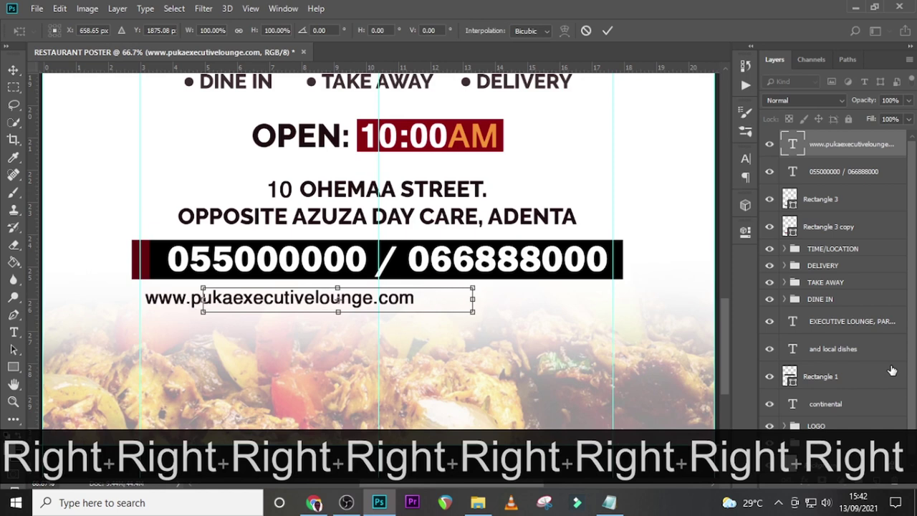
key(shift+Right)
key(shift+Right)
key(shift+Right)
key(shift+Right)
key(shift+Right)
key(shift+Right)
key(shift+Right)
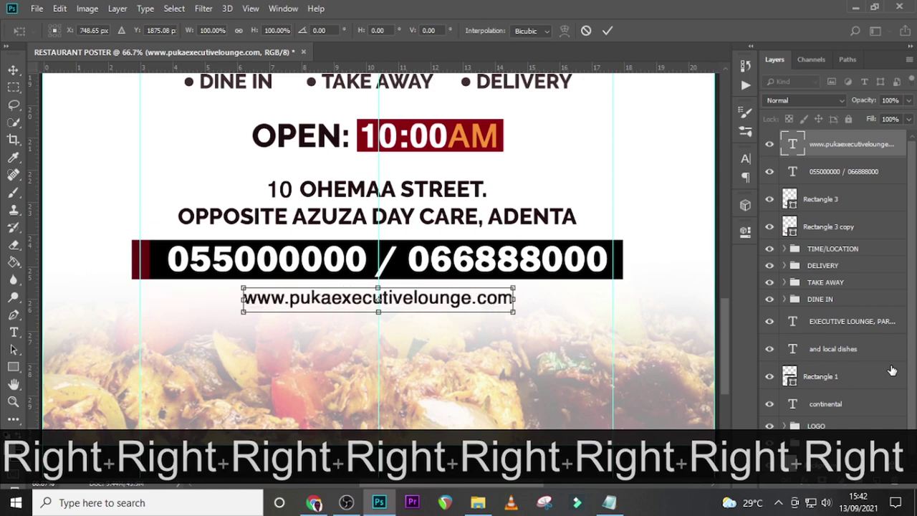
key(shift+Right)
key(shift+Right)
key(Up)
key(Return)
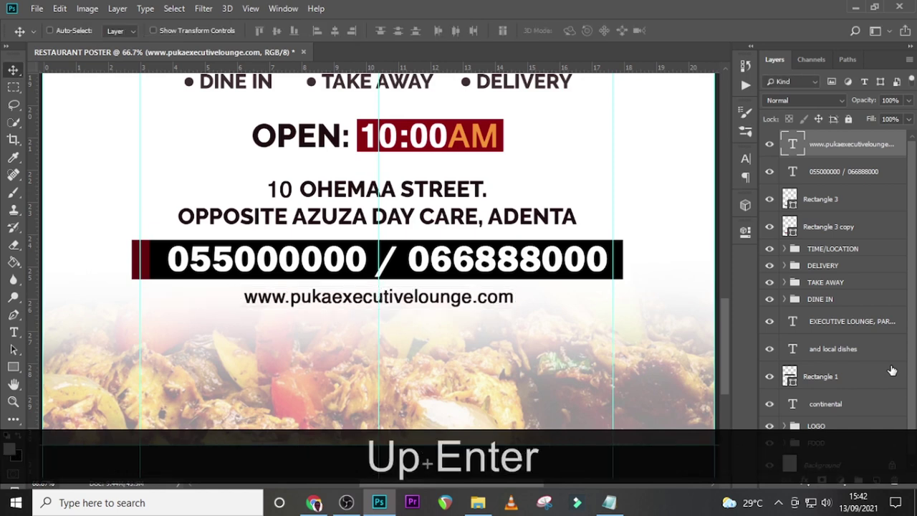
key(Up)
key(Up)
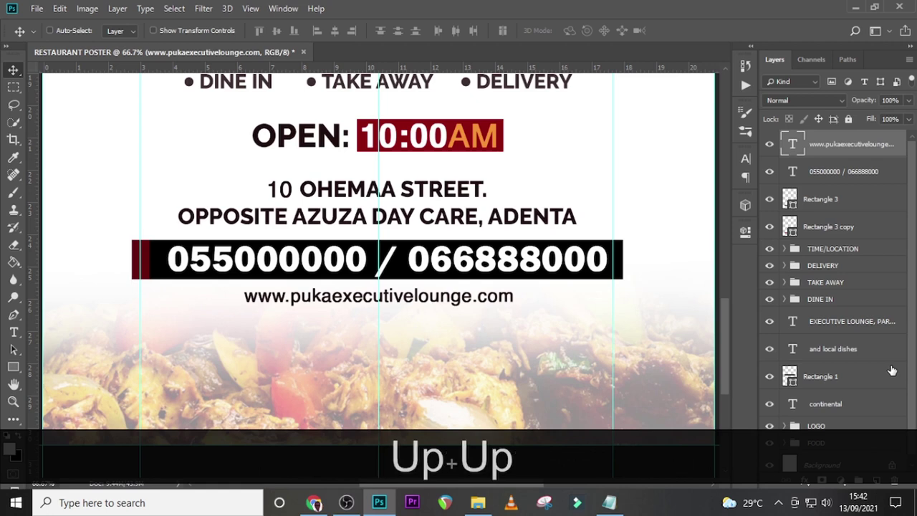
key(Up)
key(Down)
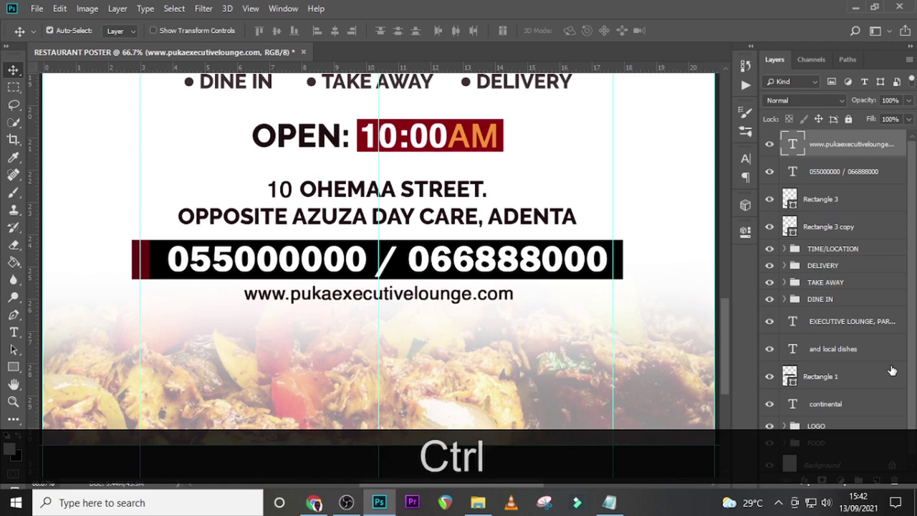
Step: Fit the whole poster in view and hide the guides to review the layout
key(ctrl+0)
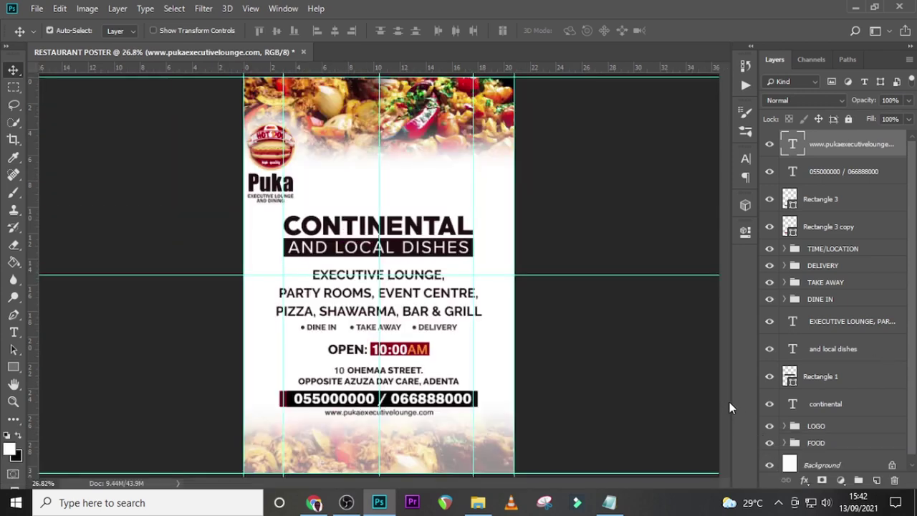
key(ctrl+semicolon)
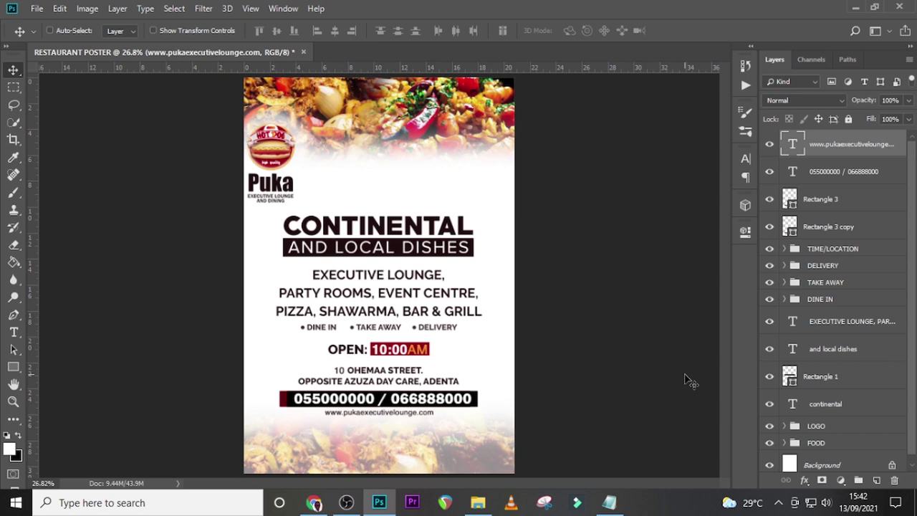
Step: Group the website text, phone number text and the two contact bar rectangles, and name the group TEL/WEBSITE
click(836, 168)
shift+click(829, 197)
shift+click(831, 227)
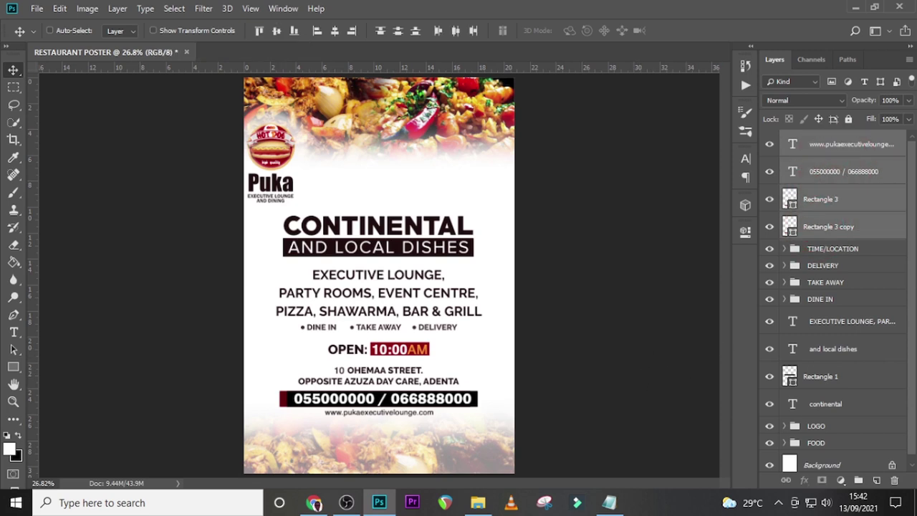
key(ctrl+g)
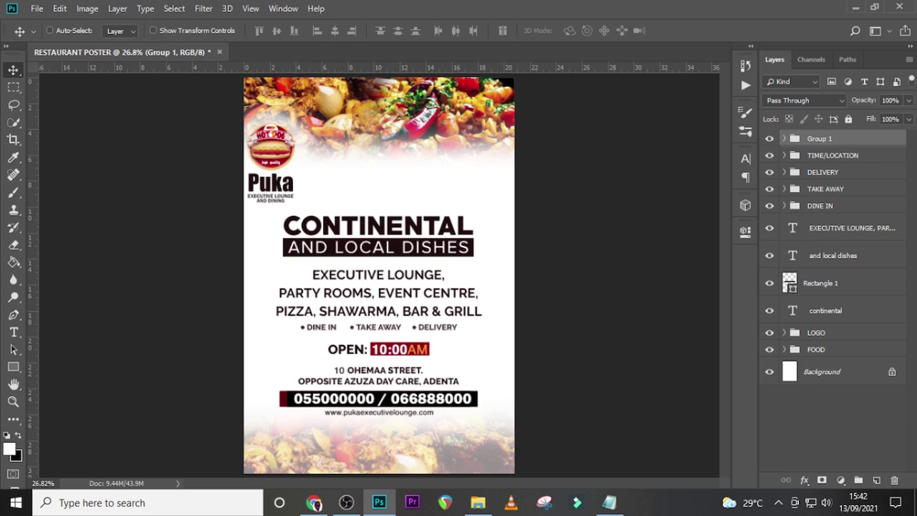
double_click(820, 139)
text(REL/WE)
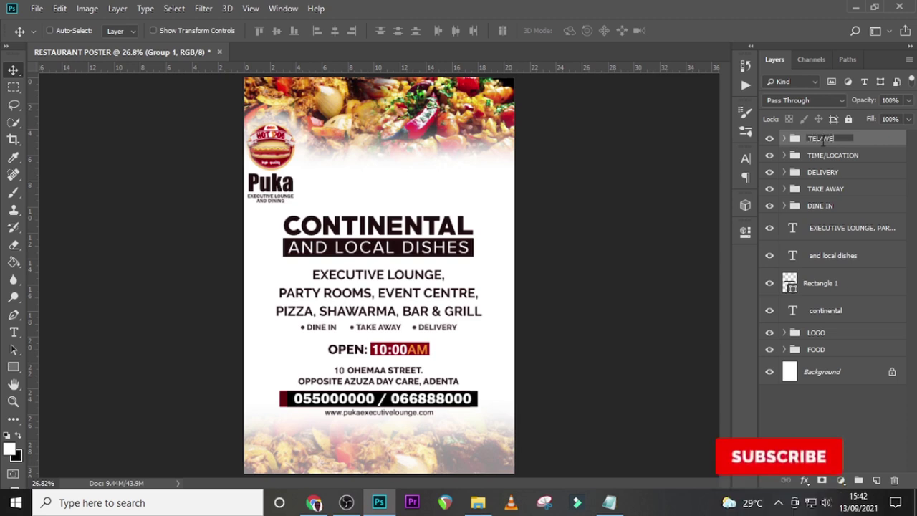
text(BSITE)
key(Return)
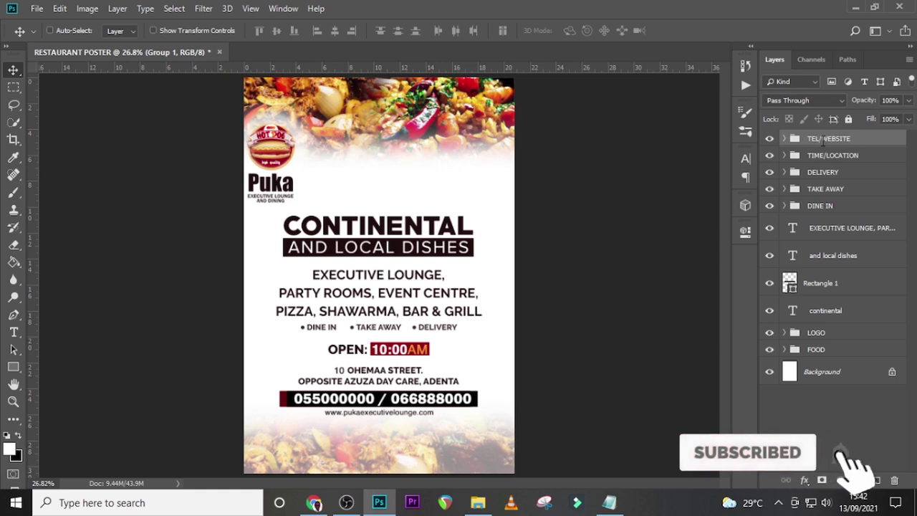
Step: Group the continental, and local dishes, Rectangle 1 and EXECUTIVE LOUNGE layers, and name the group CONTINENTAL
click(817, 315)
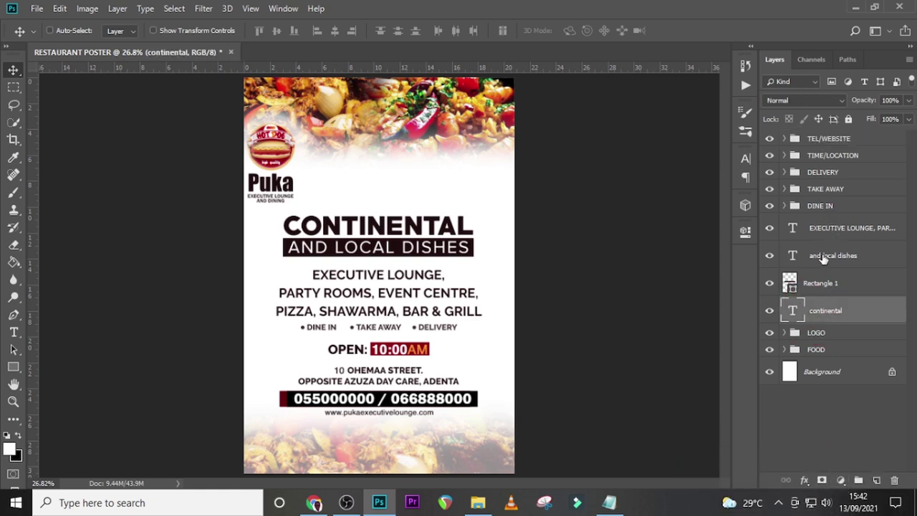
drag(828, 228, 831, 279)
key(ctrl+g)
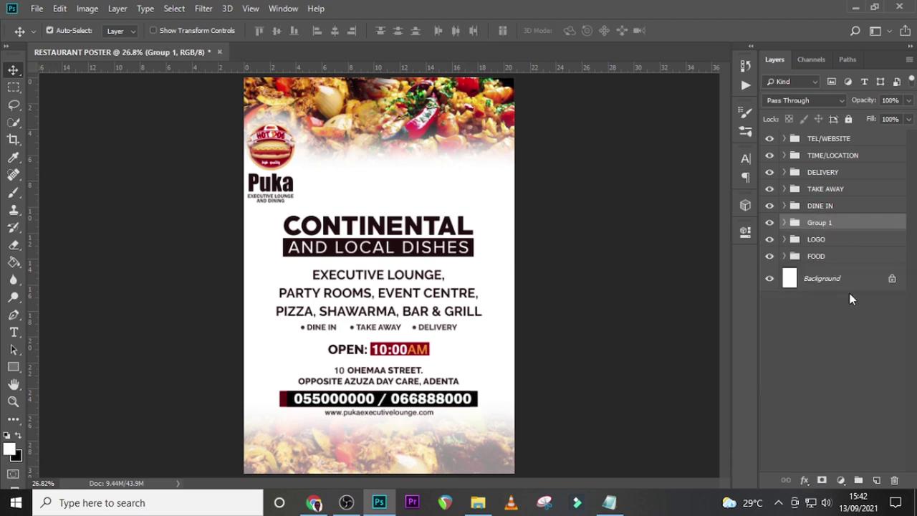
double_click(818, 223)
text(CONTINENTAL)
key(Return)
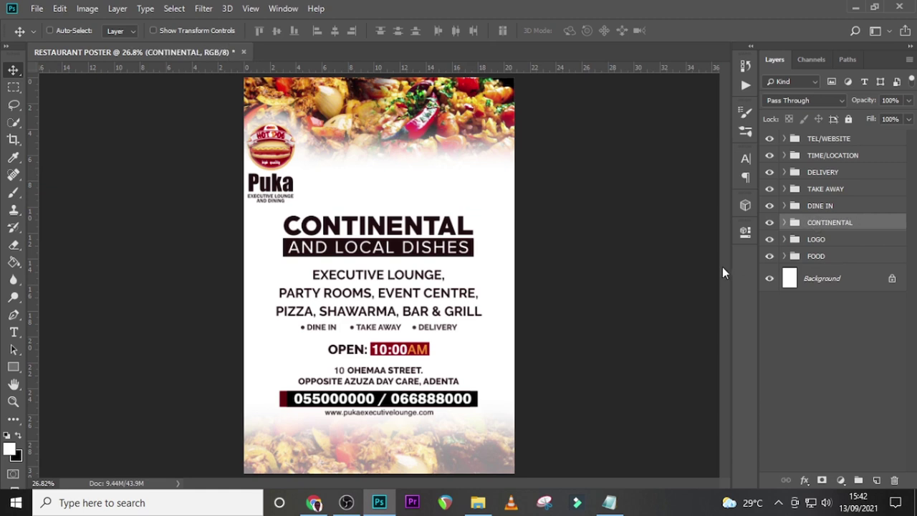
Step: Nudge all the groups from CONTINENTAL through TEL/WEBSITE up together, leaving the logo and food in place
click(835, 218)
shift+click(818, 140)
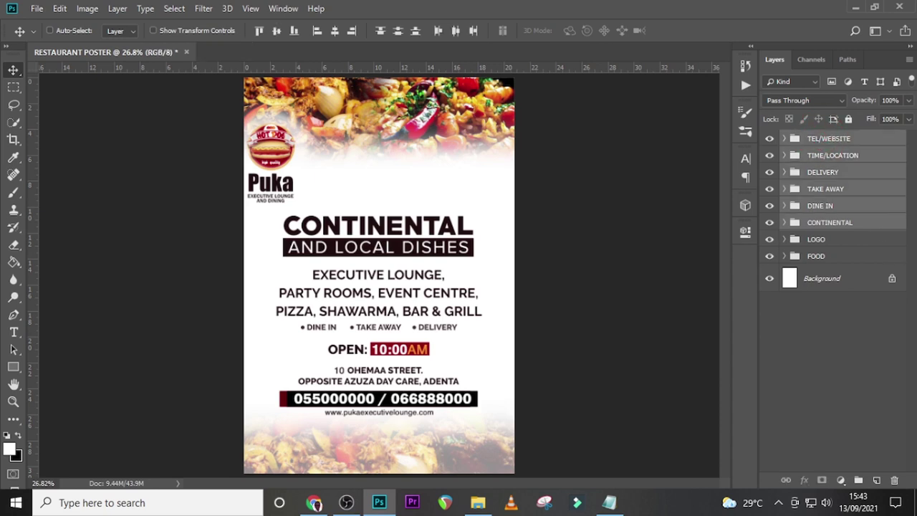
key(shift+Up)
key(shift+Up)
key(shift+Up)
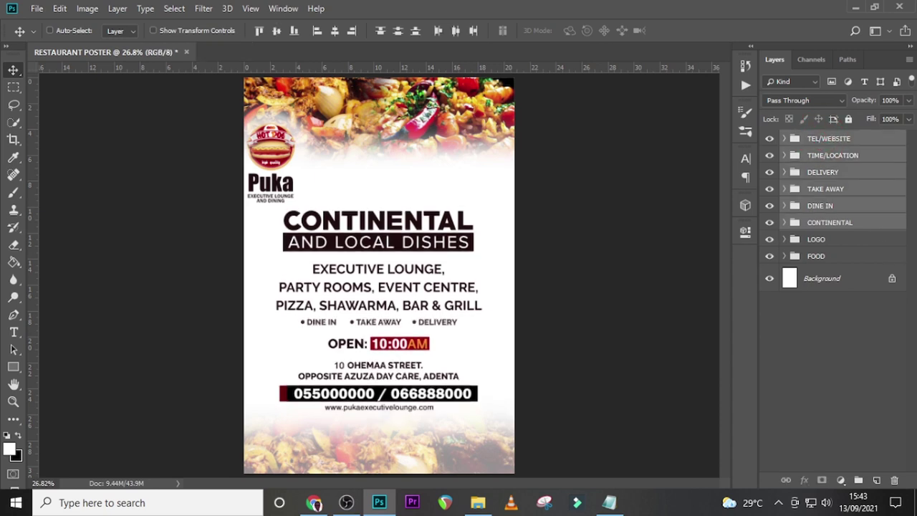
key(shift+Up)
key(shift+Up)
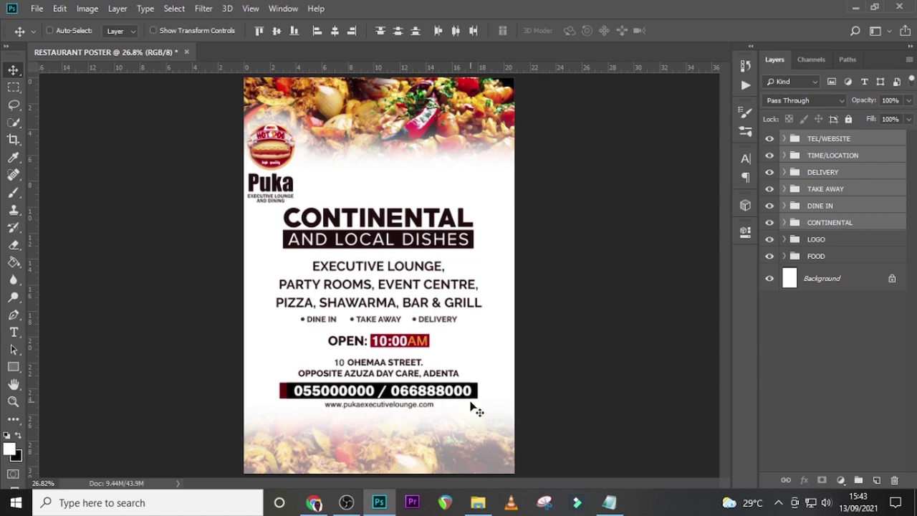
Step: Nudge the TEL/WEBSITE group down slightly to widen the gap between the address and the contact bar
key(ctrl+plus)
scroll(479, 183, down, 5)
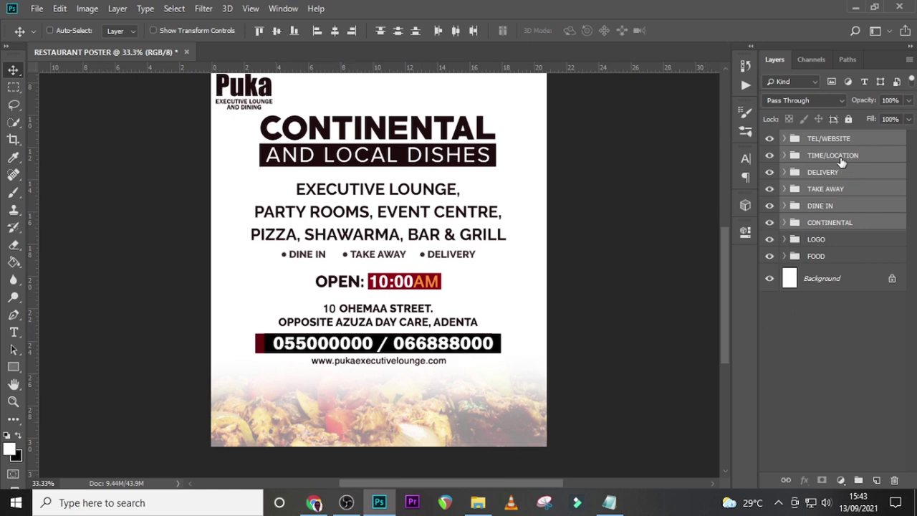
click(824, 140)
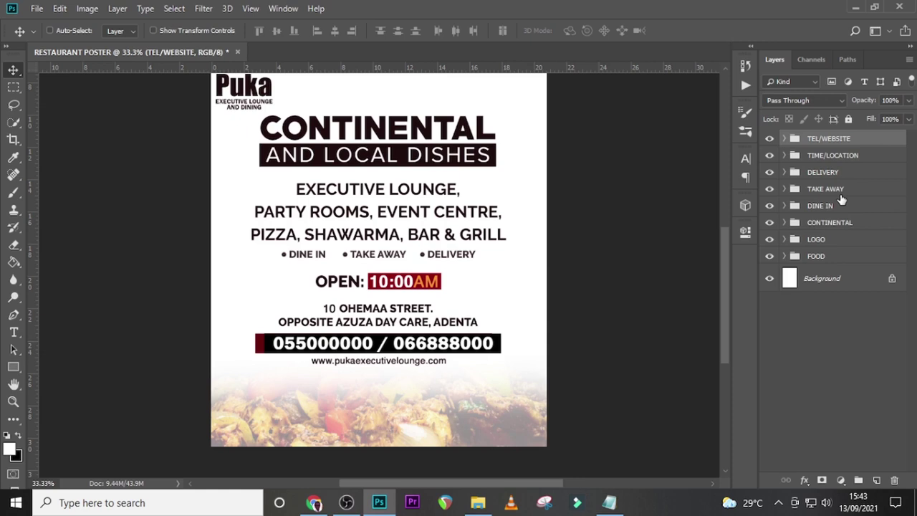
key(shift+Down)
key(shift+Down)
key(shift+Down)
key(shift+Down)
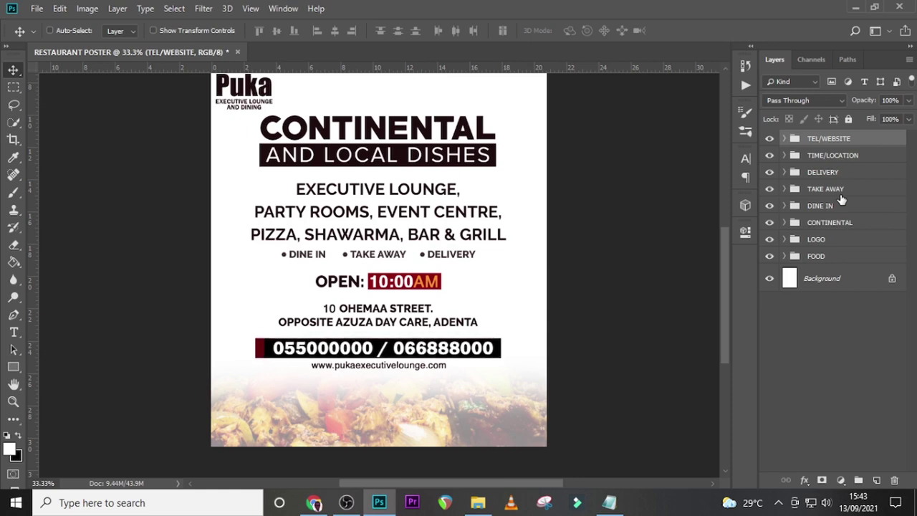
key(Down)
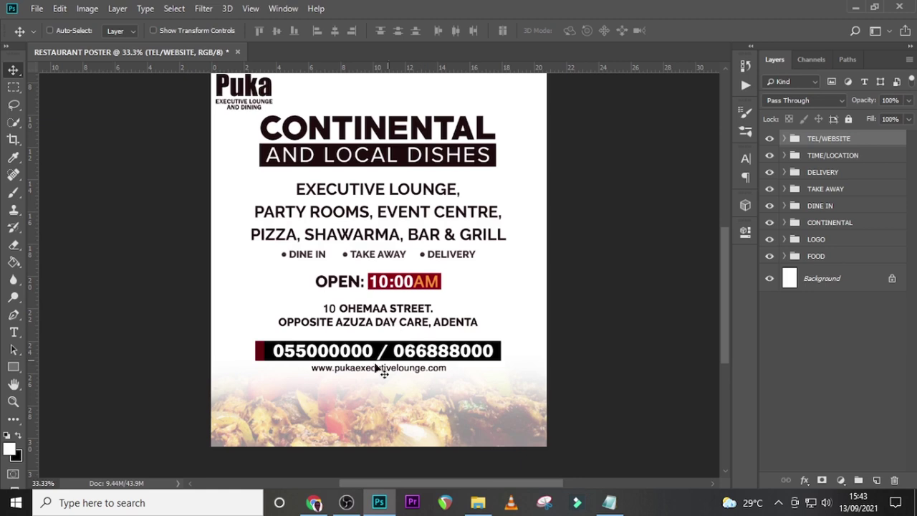
Step: Activate the Custom Shape tool and look through its library of available shapes
scroll(387, 297, down, 1)
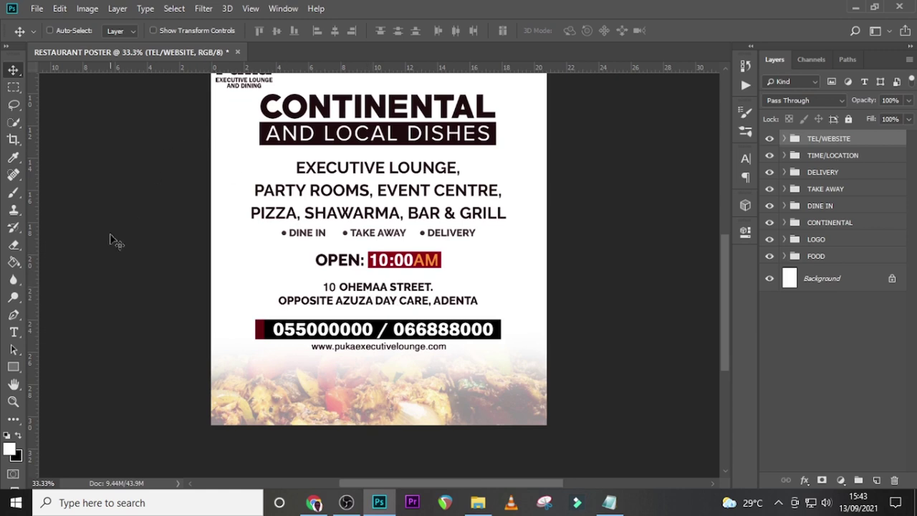
click(16, 367)
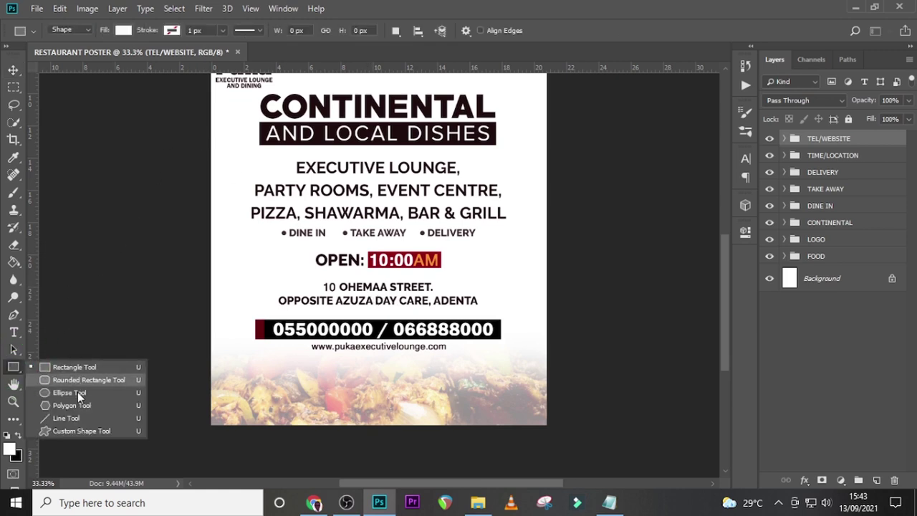
click(63, 434)
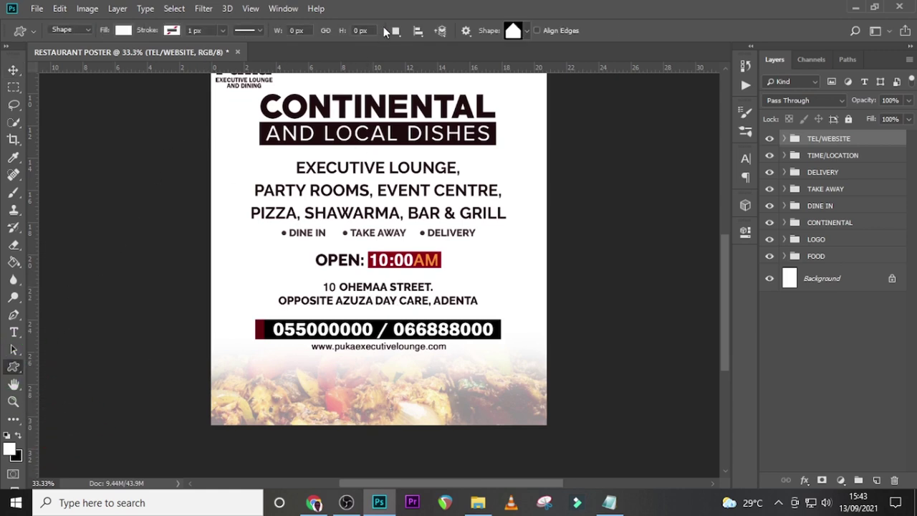
click(524, 35)
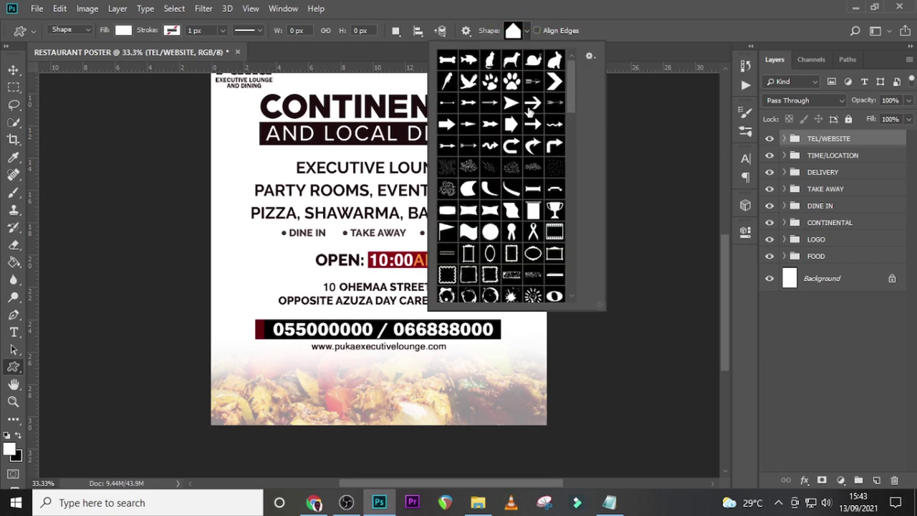
mouse_move(569, 89)
mouse_down()
mouse_move(551, 286)
mouse_move(587, 90)
mouse_up()
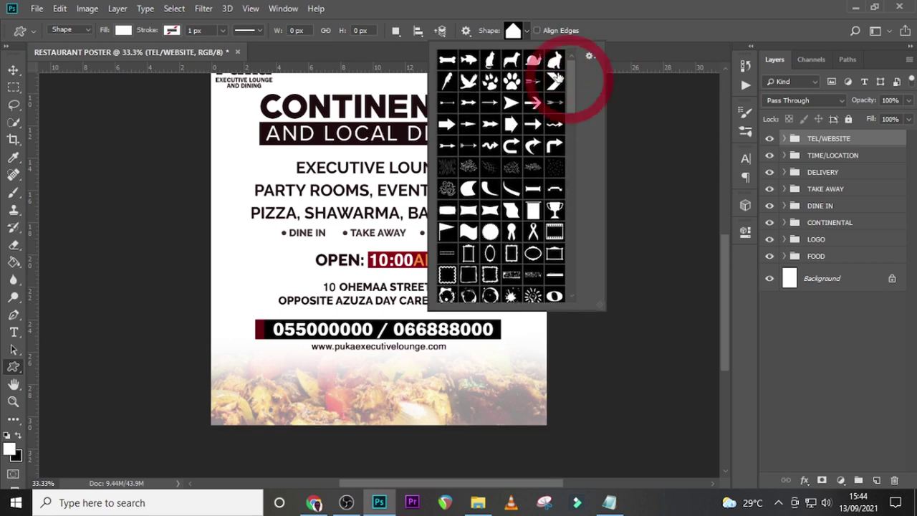
click(584, 9)
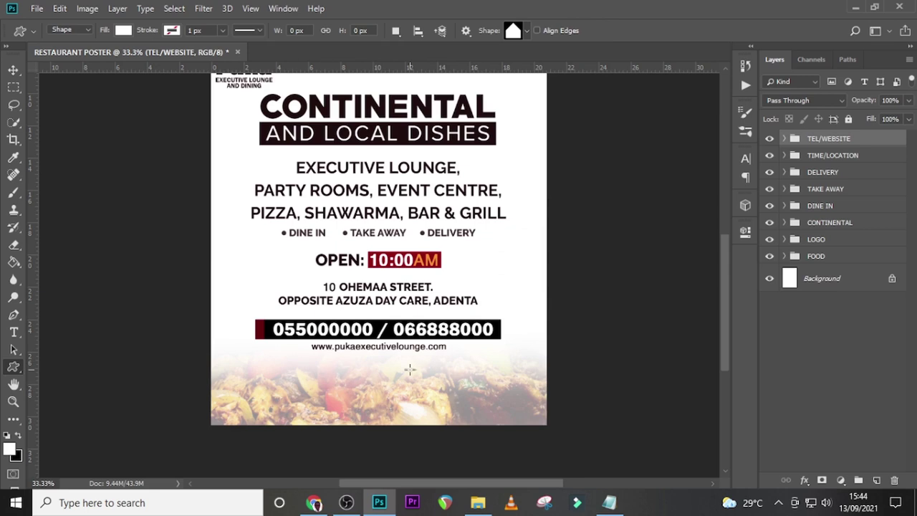